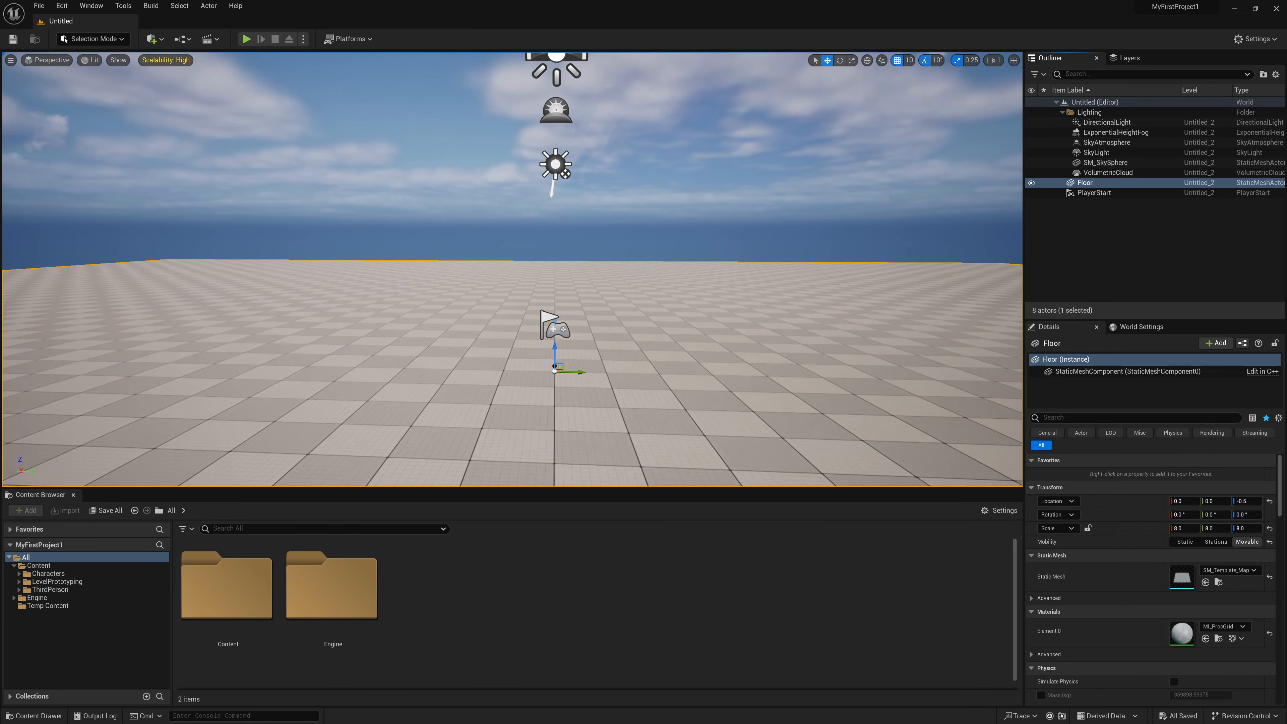
- Fly the viewport camera forward, backward and sideways over the floor to examine the level
{"action": "key", "text": "w"}
{"action": "key", "text": "s"}
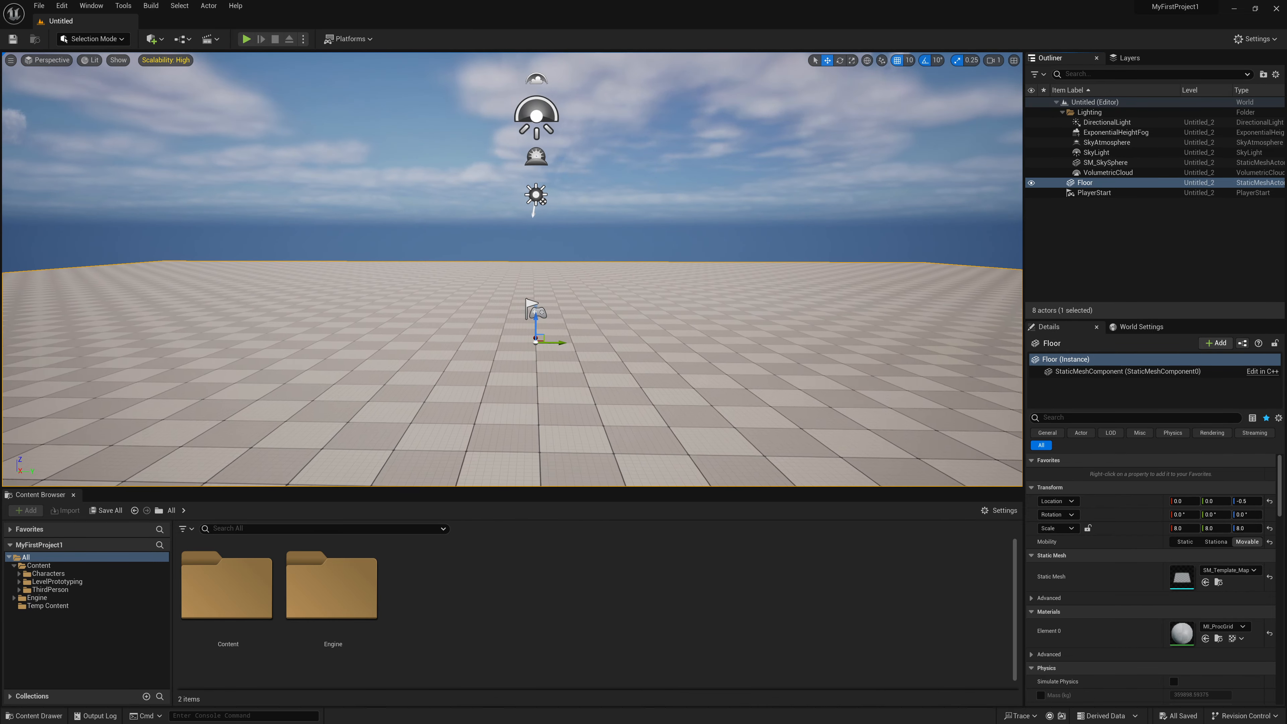
{"action": "key", "text": "a"}
{"action": "key", "text": "d"}
{"action": "key", "text": "d"}
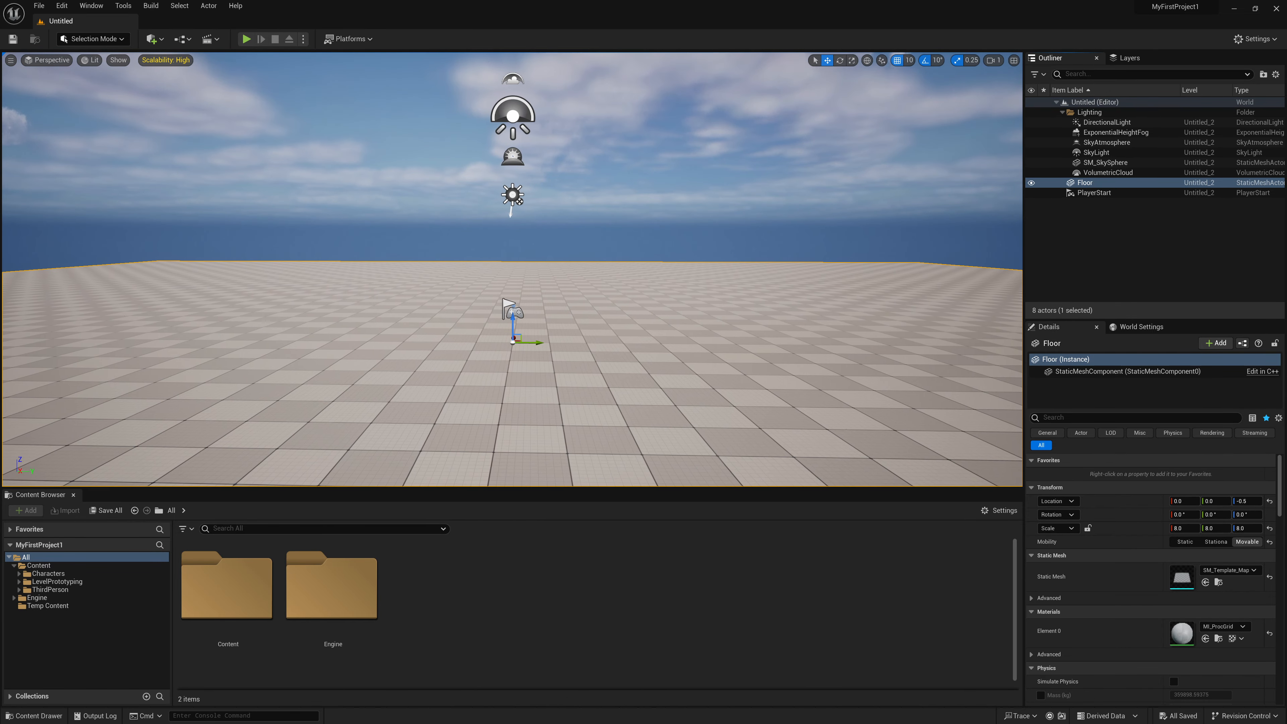
{"action": "key", "text": "a"}
{"action": "key", "text": "w"}
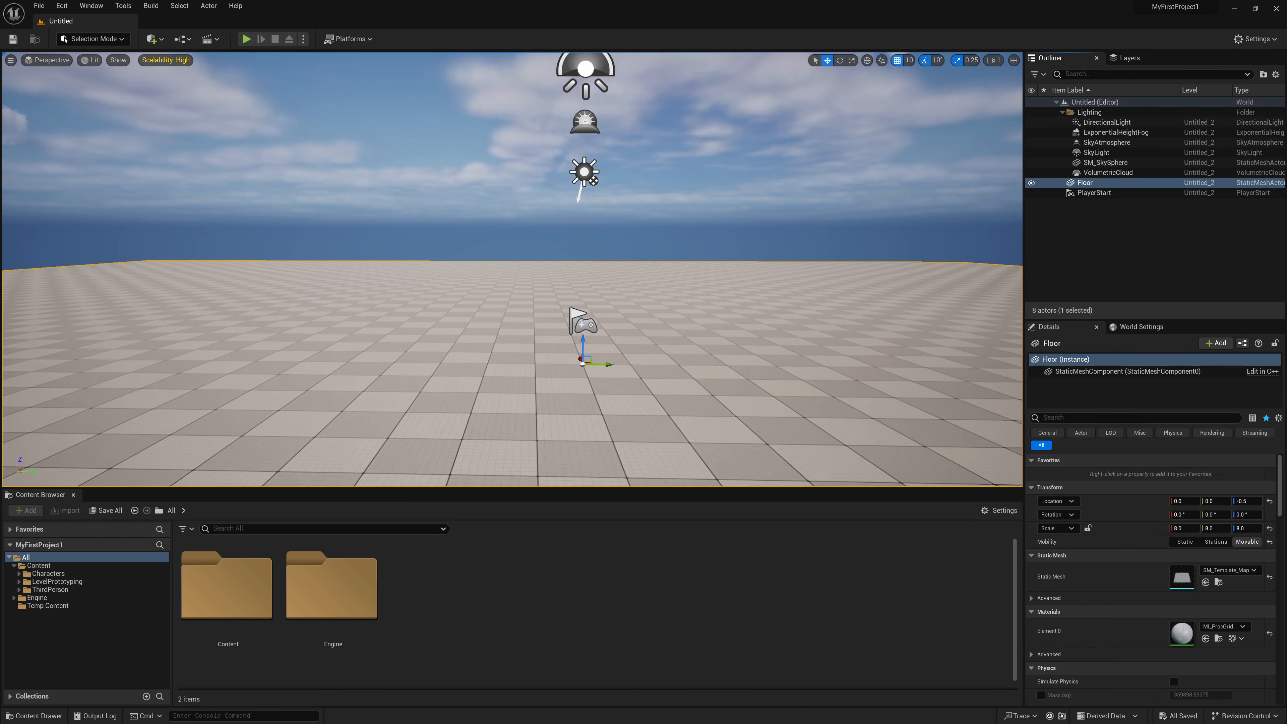
{"action": "key", "text": "s"}
{"action": "key", "text": "d"}
{"action": "key", "text": "a"}
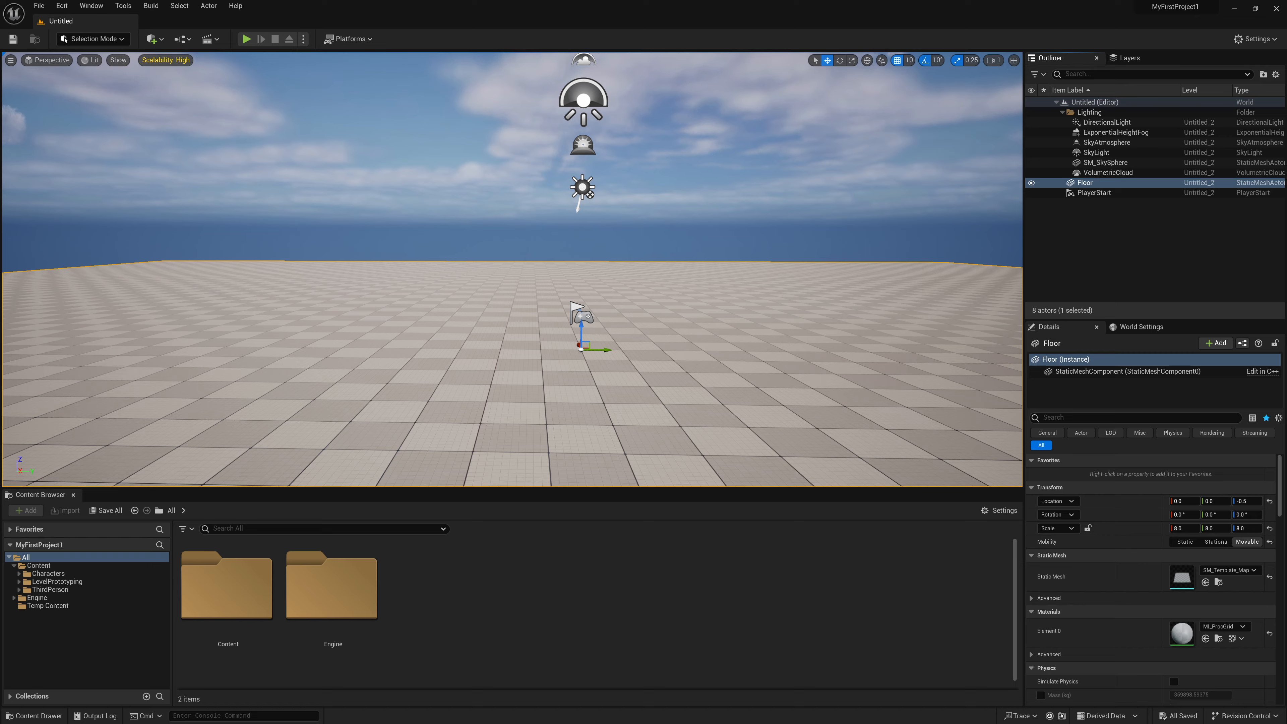
- Turn the camera to look around the level and face the PlayerStart and lighting actors again
{"action": "right_click_drag", "start_coordinate": [511, 269], "coordinate": [385, 269]}
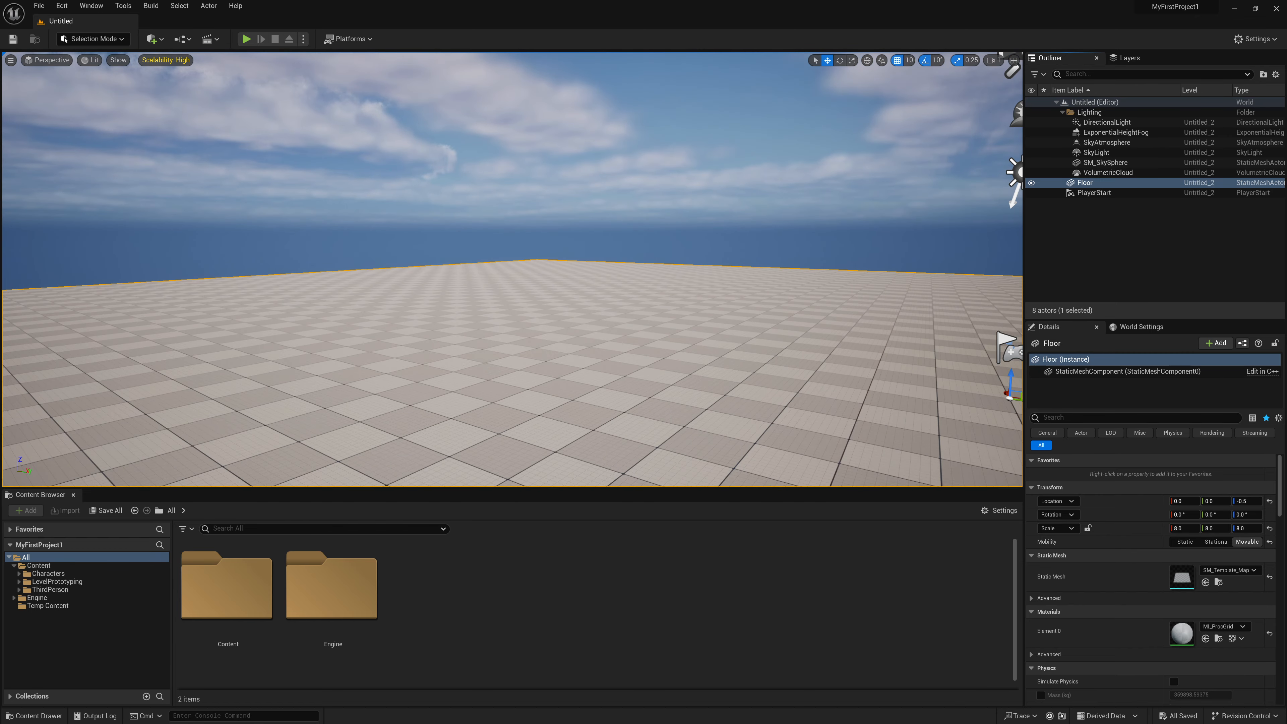
{"action": "key", "text": "w"}
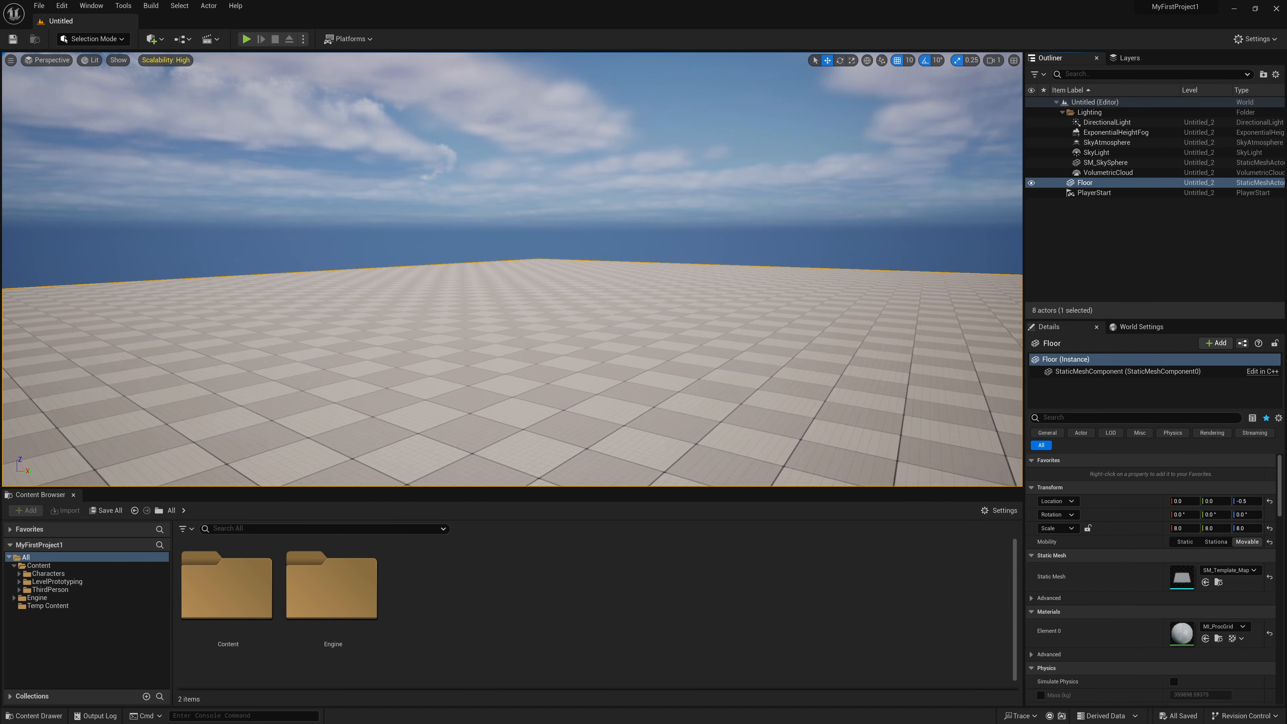
{"action": "right_click_drag", "start_coordinate": [512, 269], "coordinate": [577, 277]}
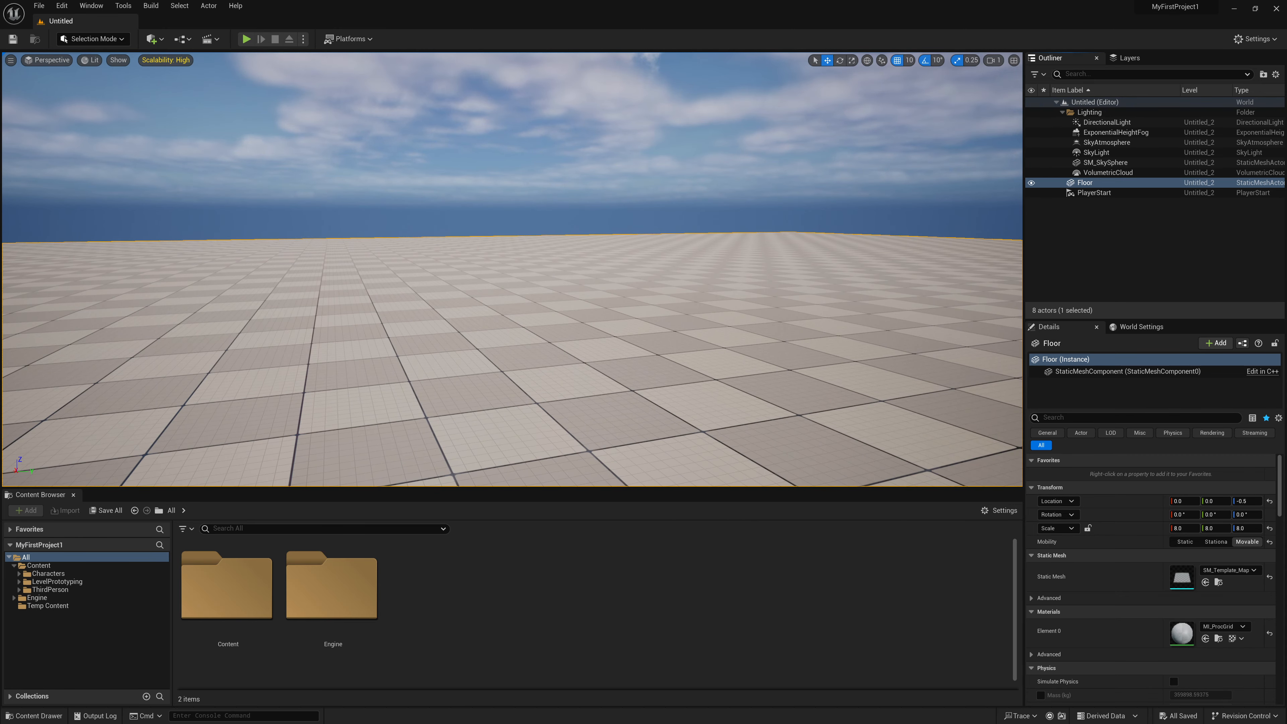
{"action": "right_click_drag", "start_coordinate": [577, 277], "coordinate": [756, 275]}
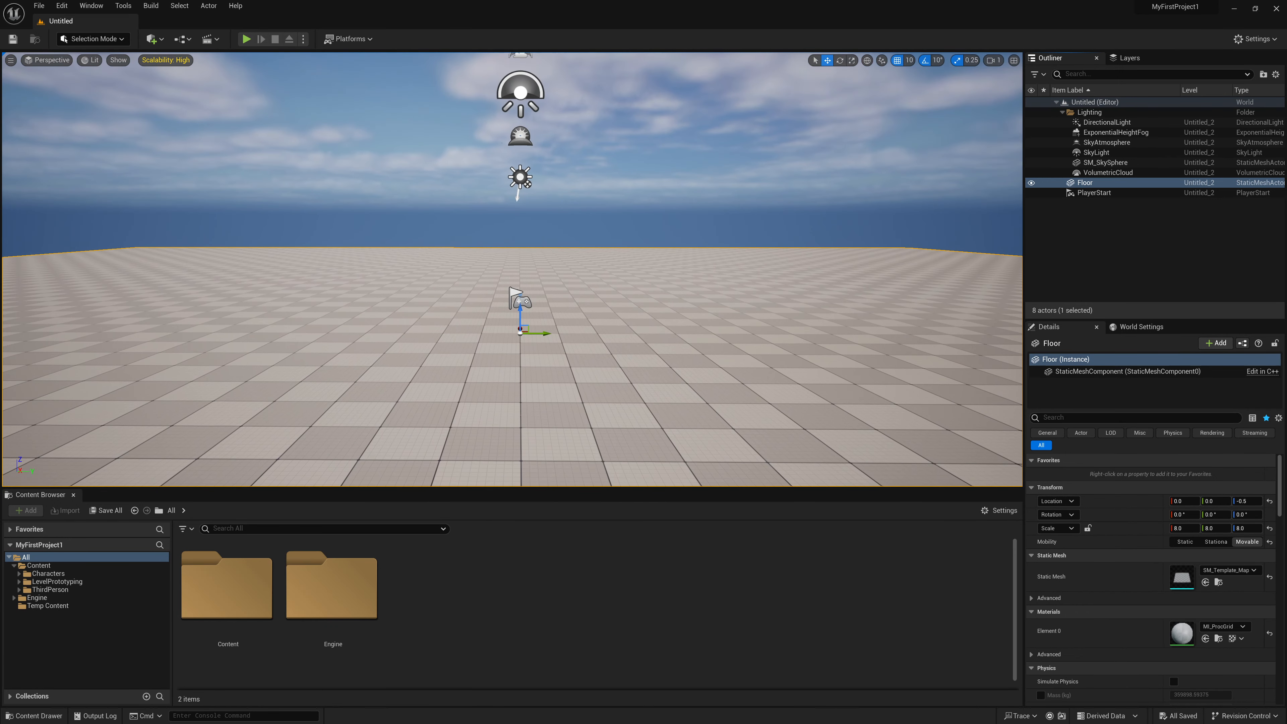
{"action": "right_click_drag", "start_coordinate": [530, 246], "coordinate": [529, 246]}
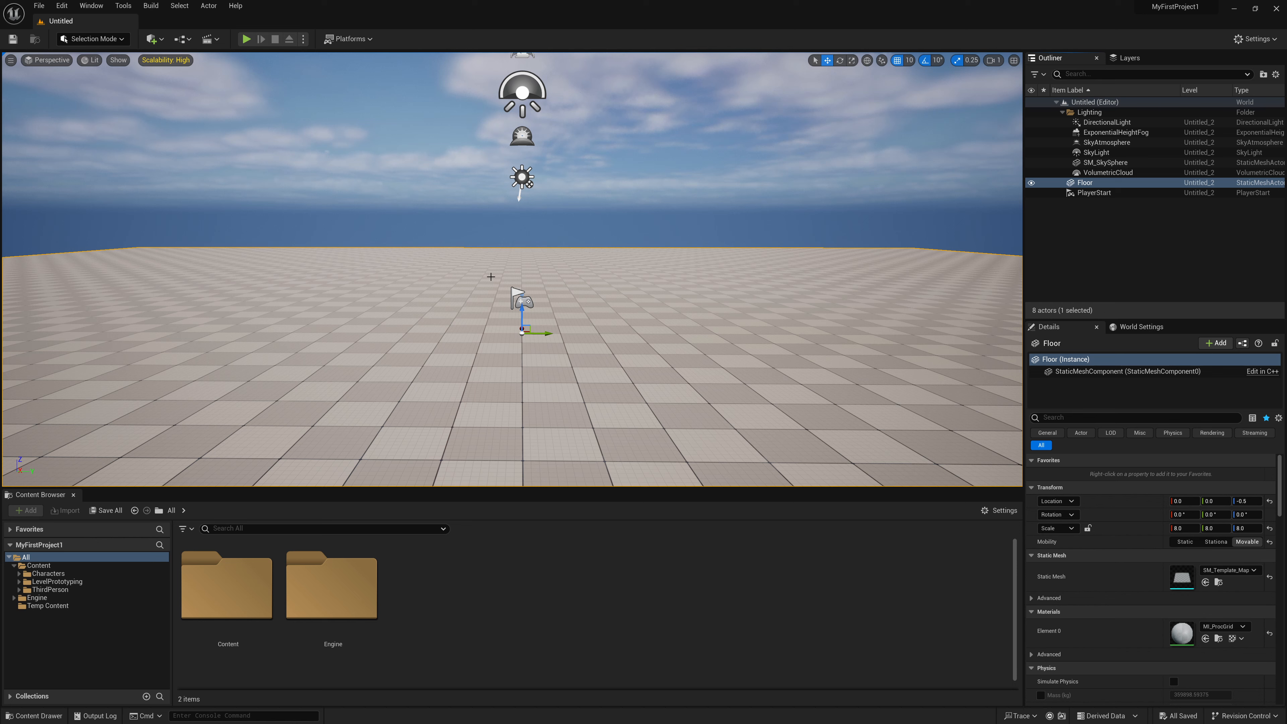
- Select the SkyAtmosphere, PlayerStart, DirectionalLight and Floor actors one after another in the viewport
{"action": "left_click", "coordinate": [521, 177]}
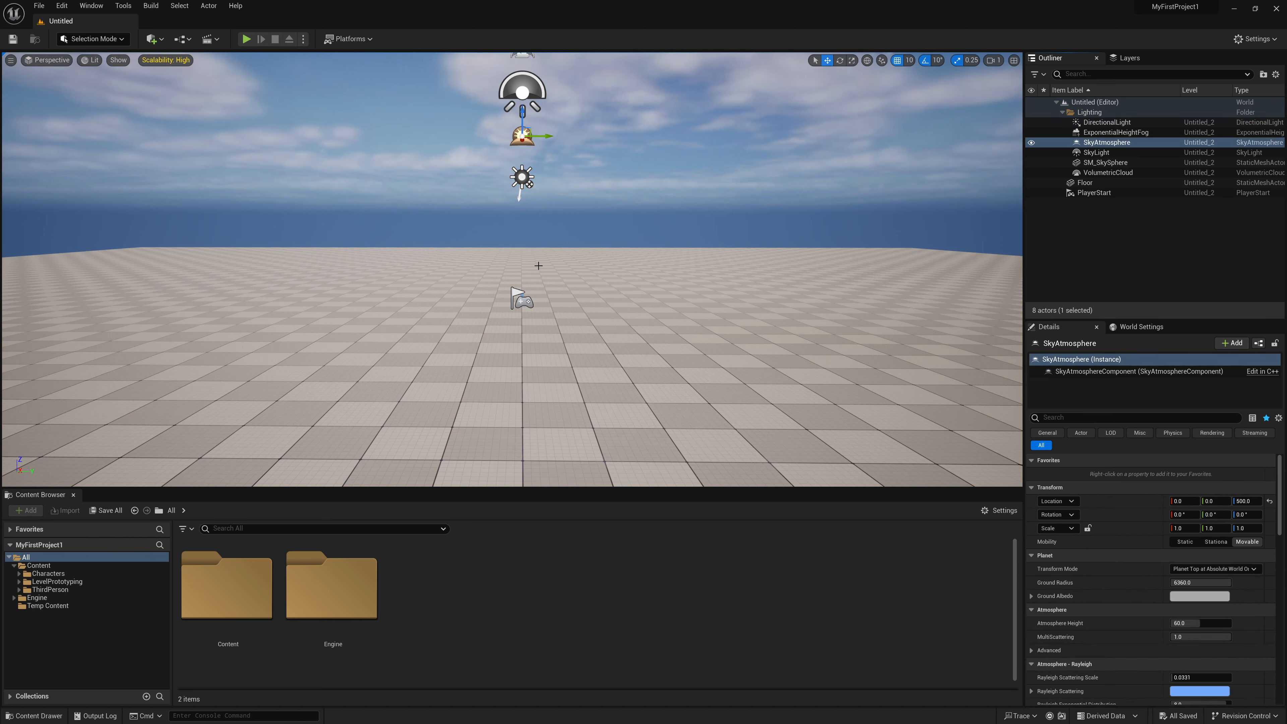
{"action": "left_click", "coordinate": [523, 301]}
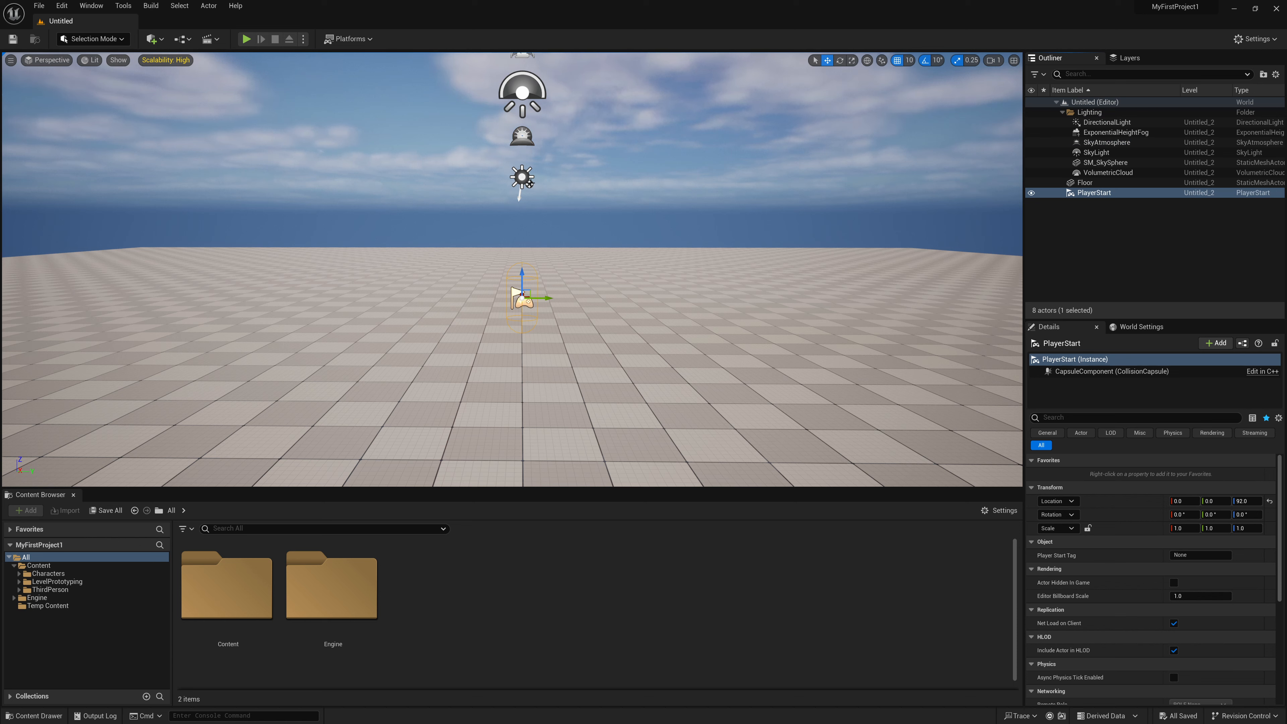
{"action": "left_click", "coordinate": [522, 176]}
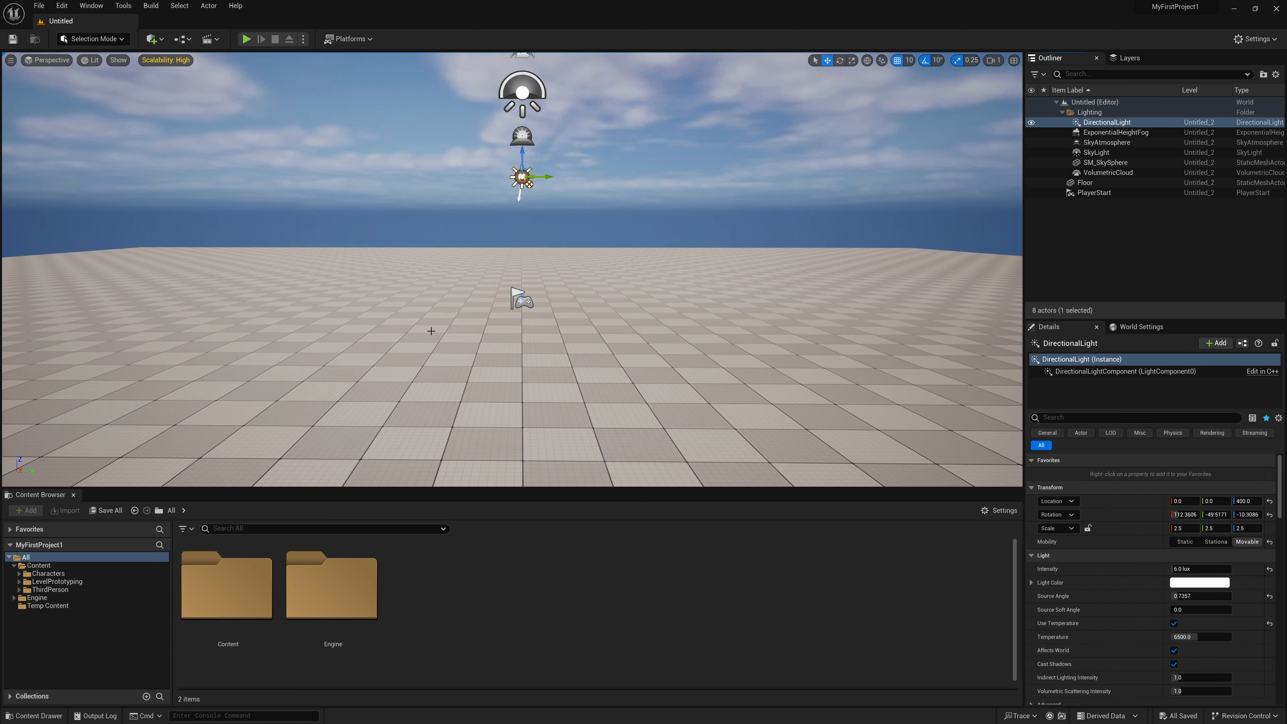
{"action": "left_click", "coordinate": [405, 390]}
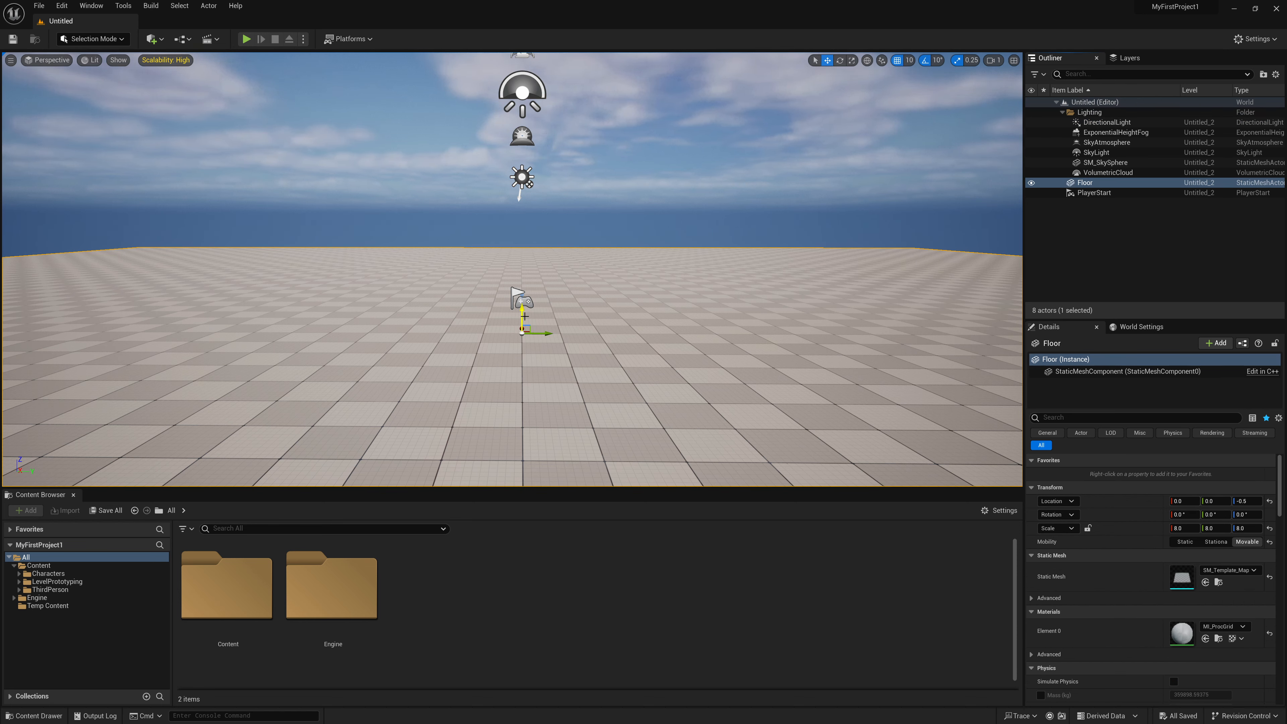
{"action": "left_click", "coordinate": [520, 299]}
- Try shifting the DirectionalLight along its Y axis, select PlayerStart and undo the last change
{"action": "left_click", "coordinate": [535, 188]}
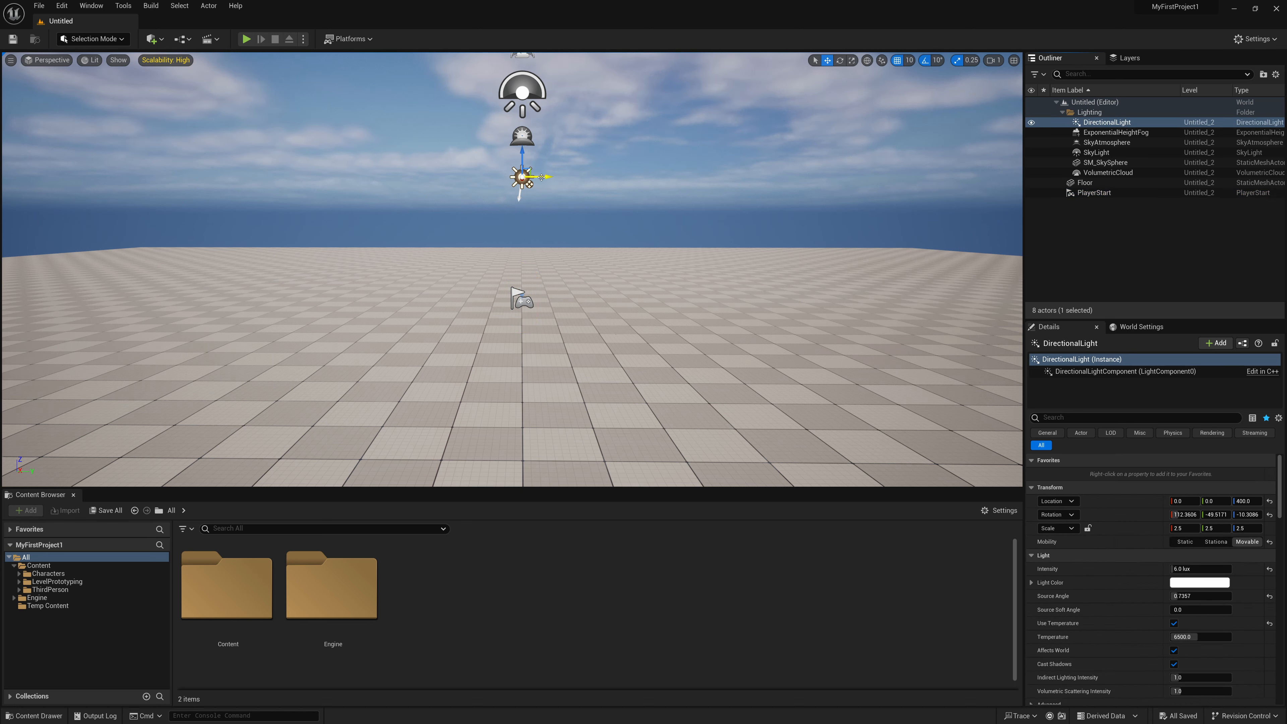
{"action": "mouse_move", "coordinate": [539, 177]}
{"action": "left_mouse_down"}
{"action": "mouse_move", "coordinate": [528, 177]}
{"action": "mouse_move", "coordinate": [540, 177]}
{"action": "left_mouse_up"}
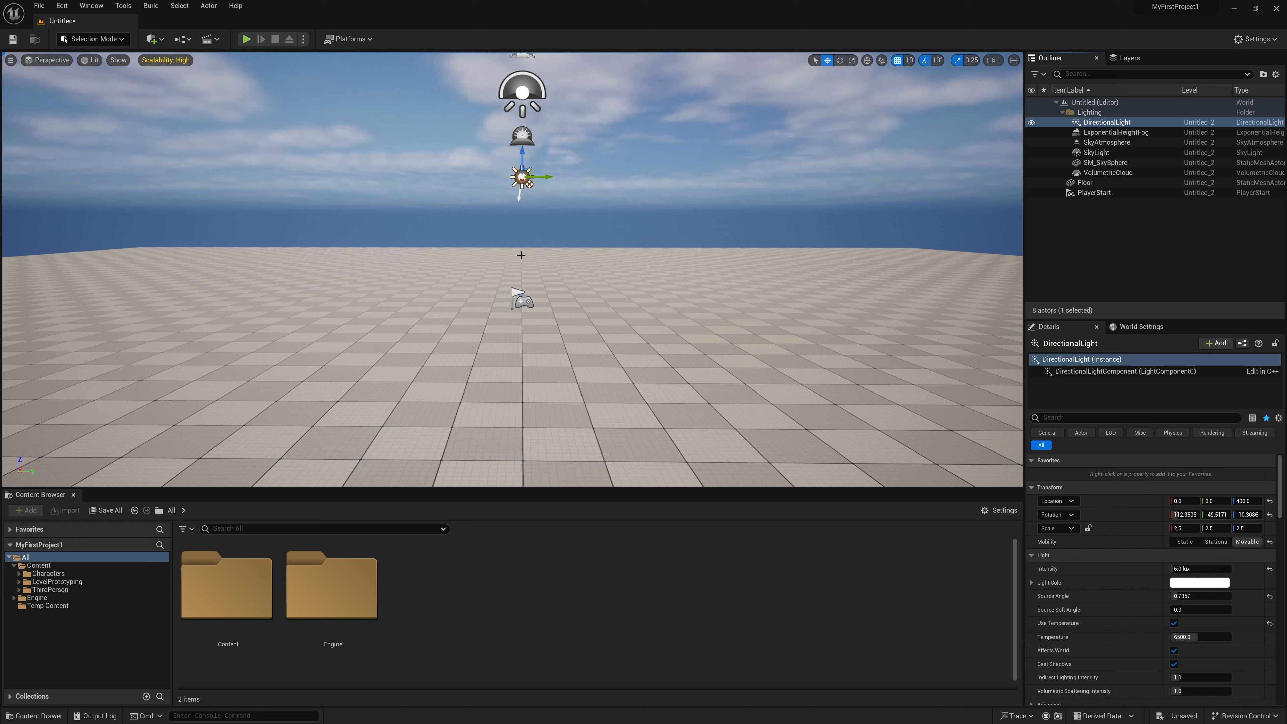
{"action": "left_click", "coordinate": [525, 300]}
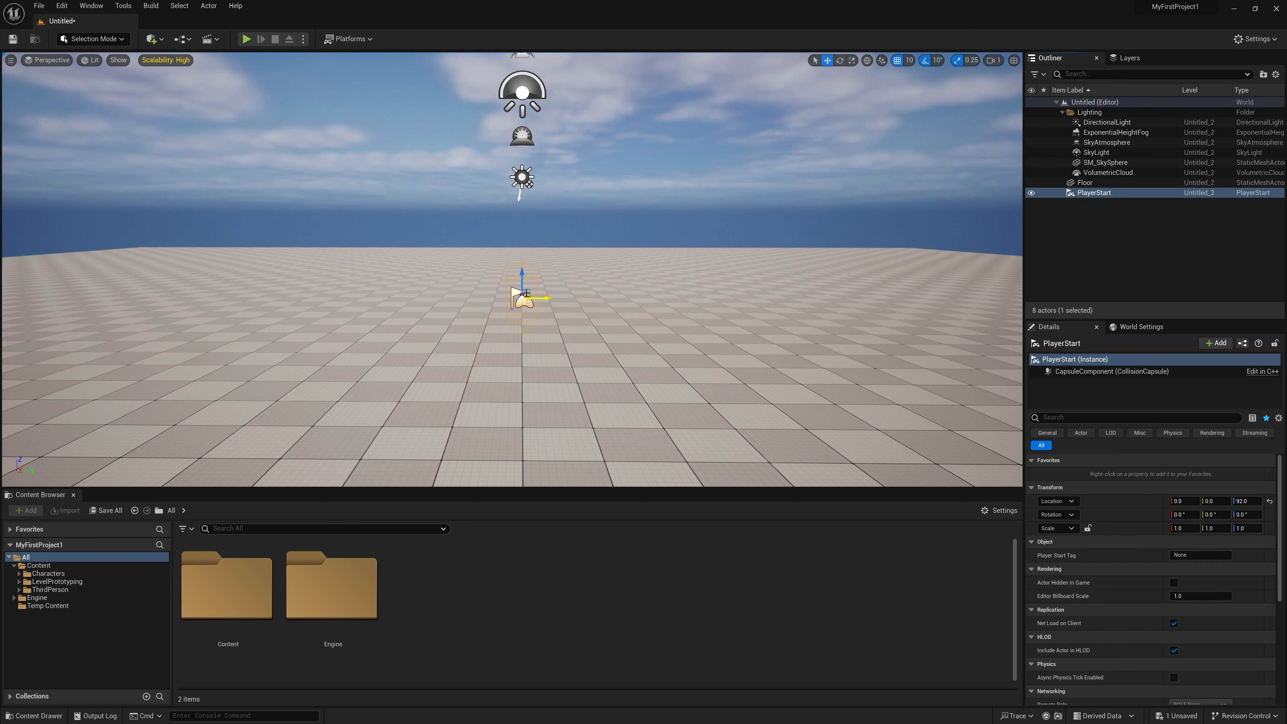
{"action": "key", "text": "ctrl+z"}
- Select the Floor in the viewport and orbit the camera to examine it
{"action": "left_click", "coordinate": [527, 300]}
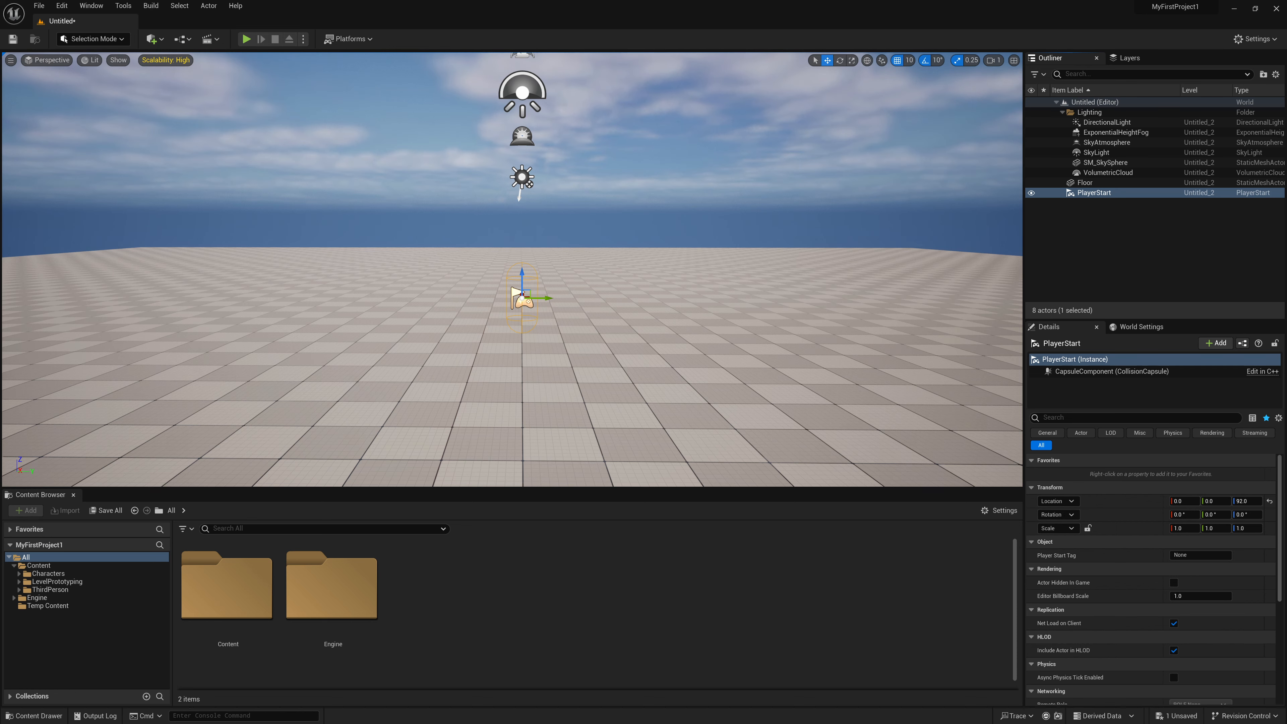
{"action": "left_click", "coordinate": [563, 321]}
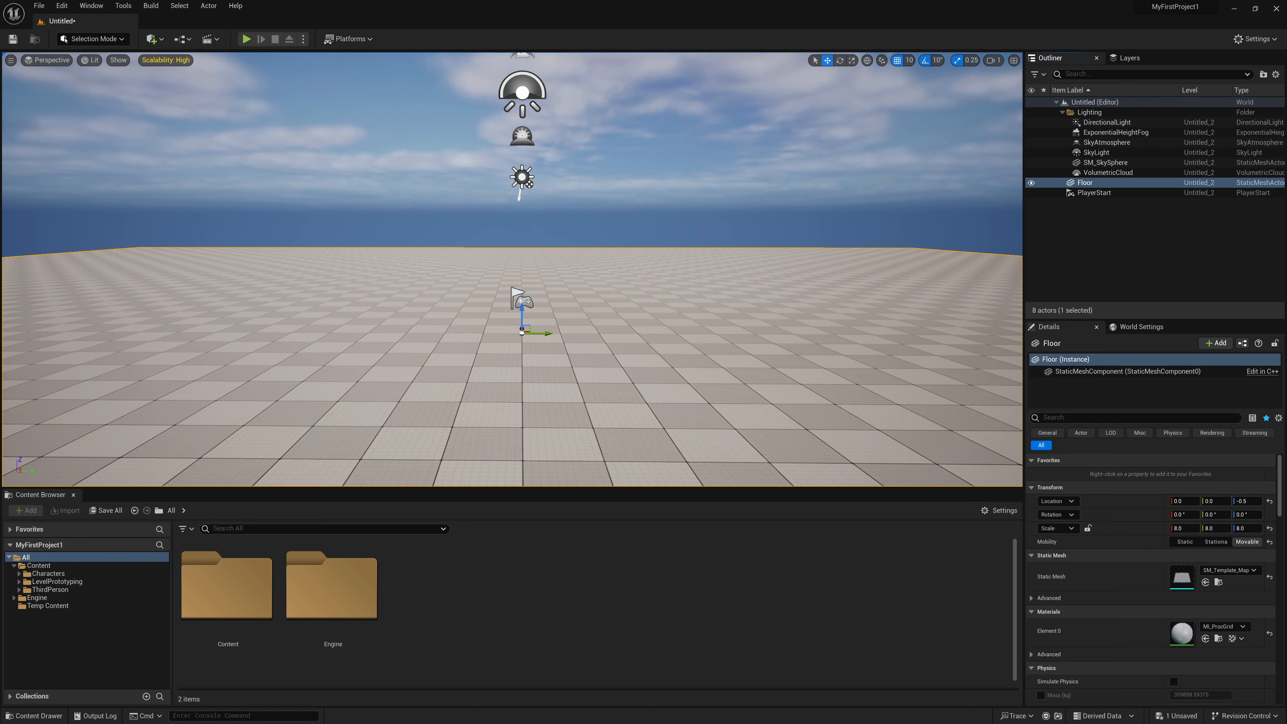
{"action": "left_click_drag", "start_coordinate": [563, 320], "coordinate": [490, 239], "text": "alt"}
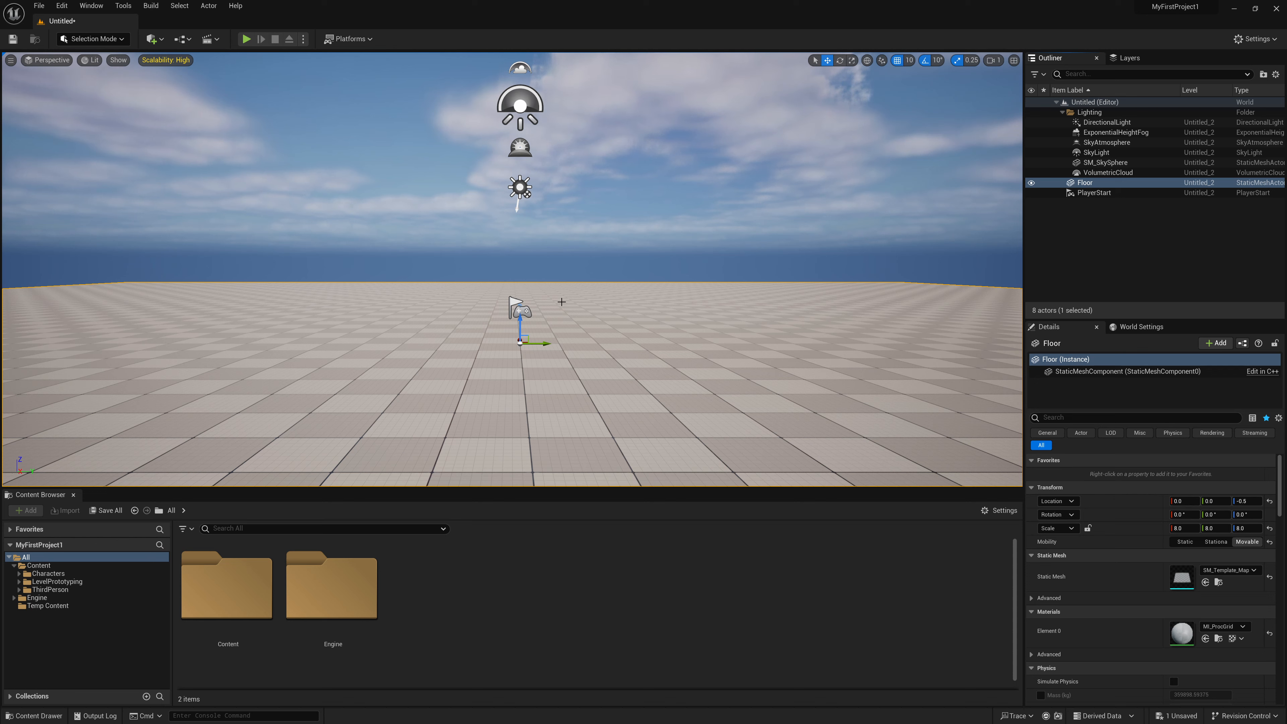
- Select PlayerStart, frame it in the viewport and orbit the camera around it
{"action": "left_click", "coordinate": [515, 302]}
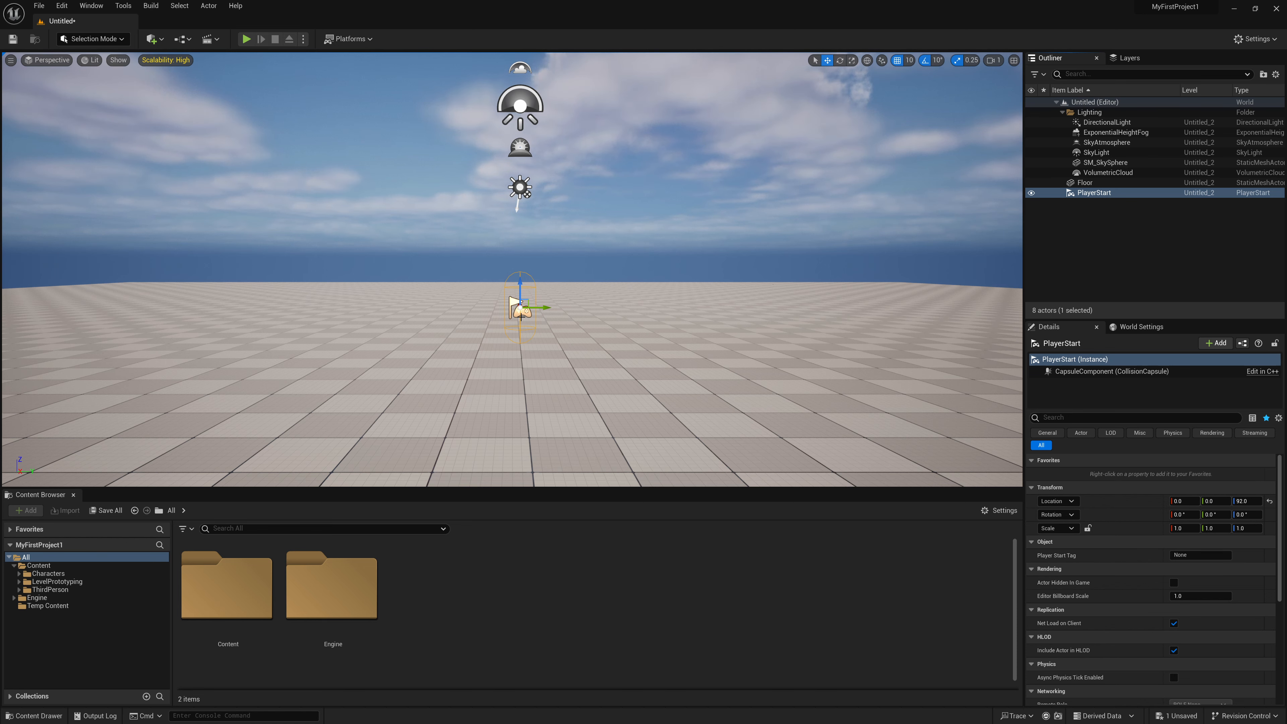
{"action": "key", "text": "f"}
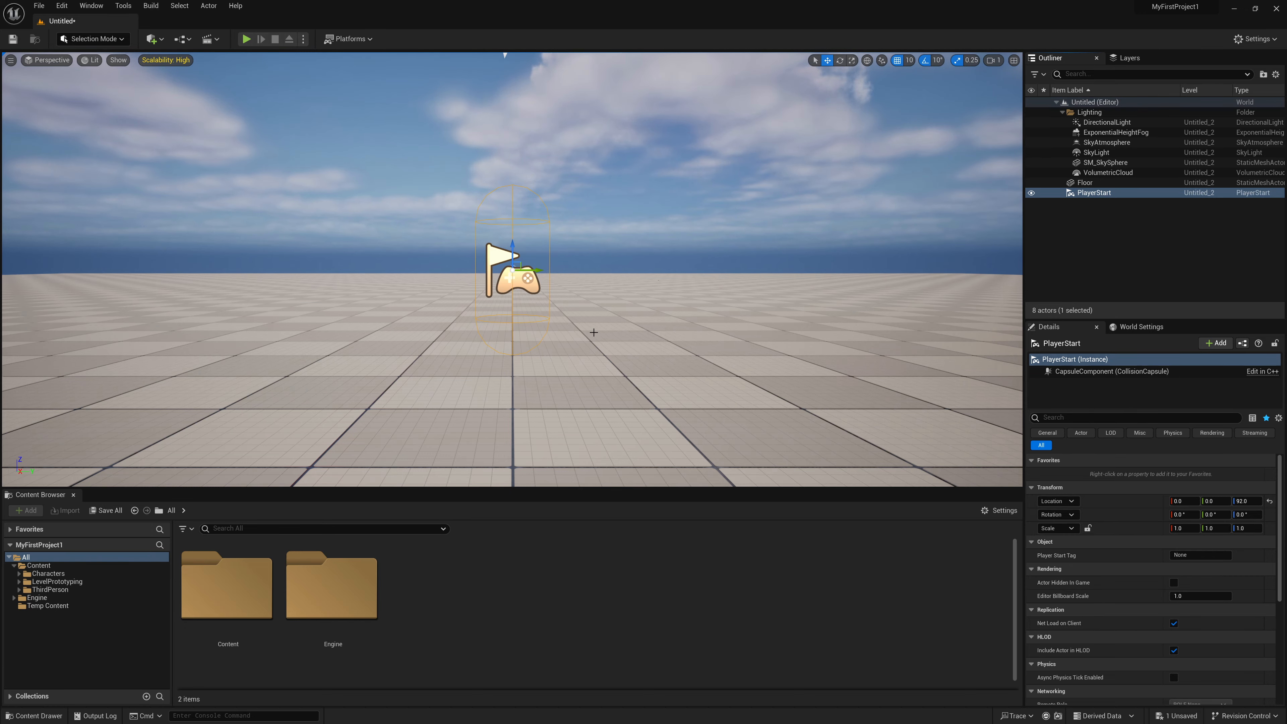
{"action": "left_click_drag", "start_coordinate": [594, 332], "coordinate": [557, 314], "text": "alt"}
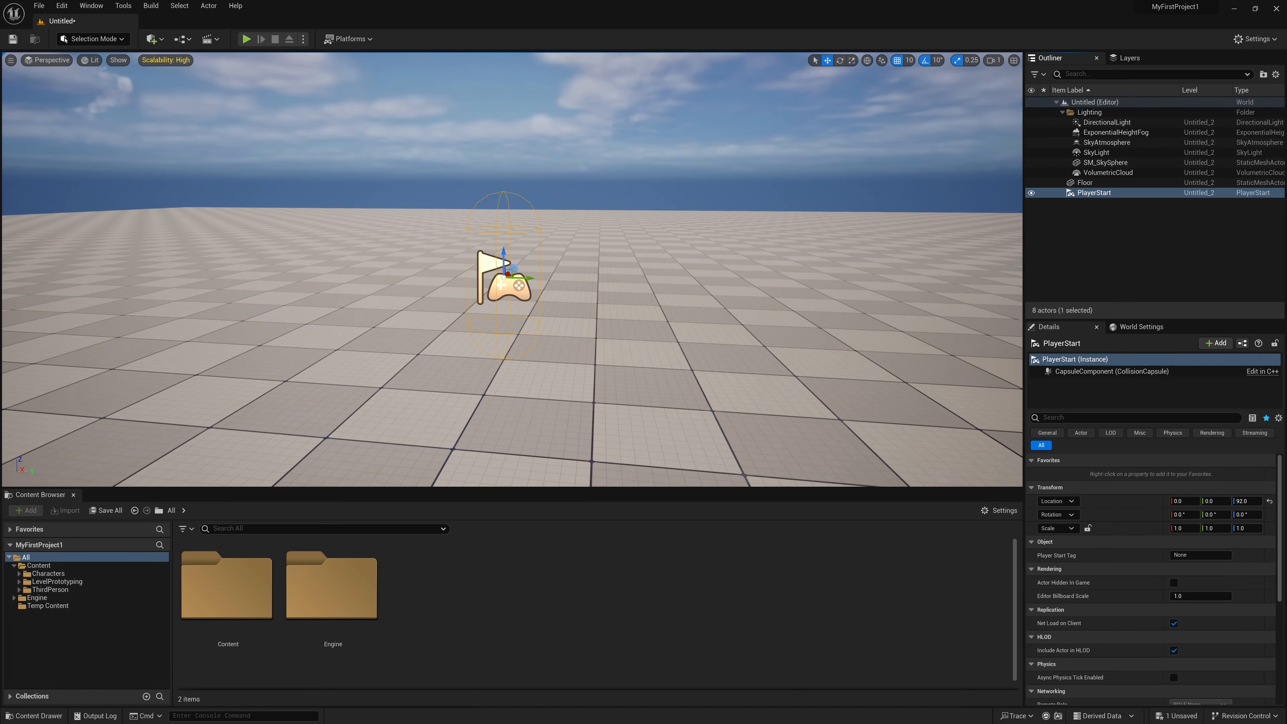
- Select the Floor, frame the whole mesh in the viewport and orbit to view it from above
{"action": "left_click", "coordinate": [788, 387]}
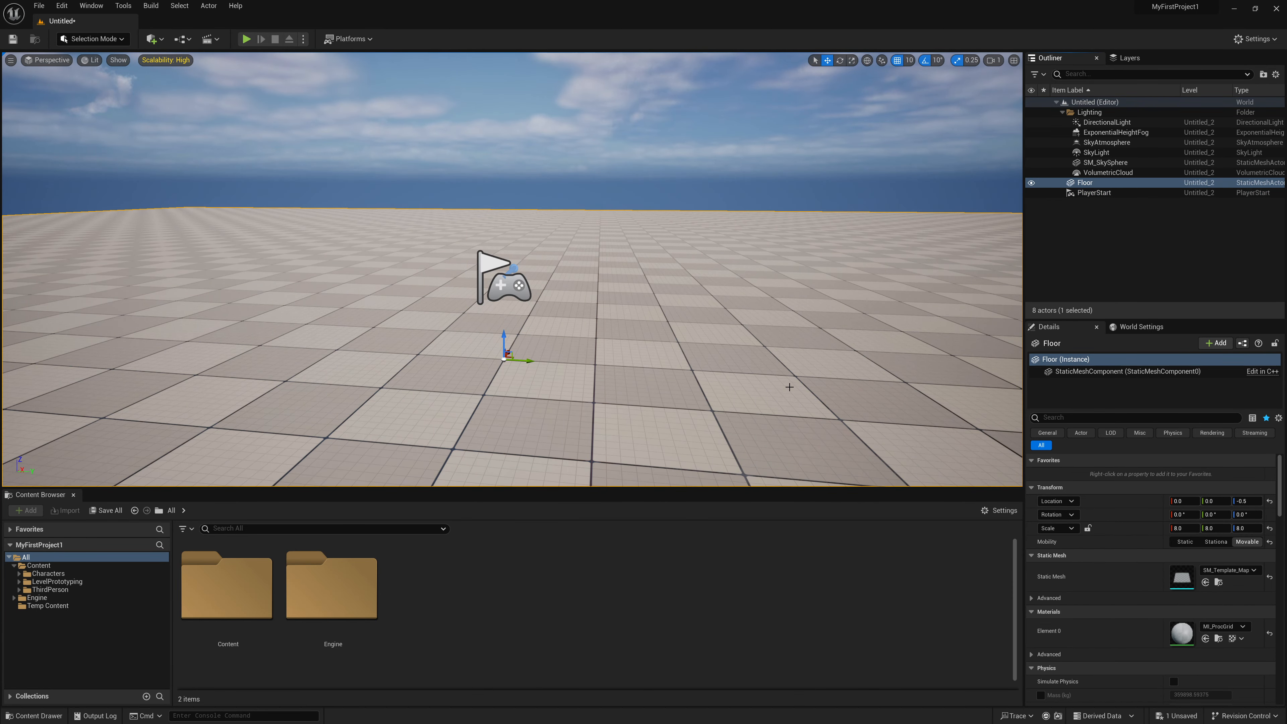
{"action": "key", "text": "f"}
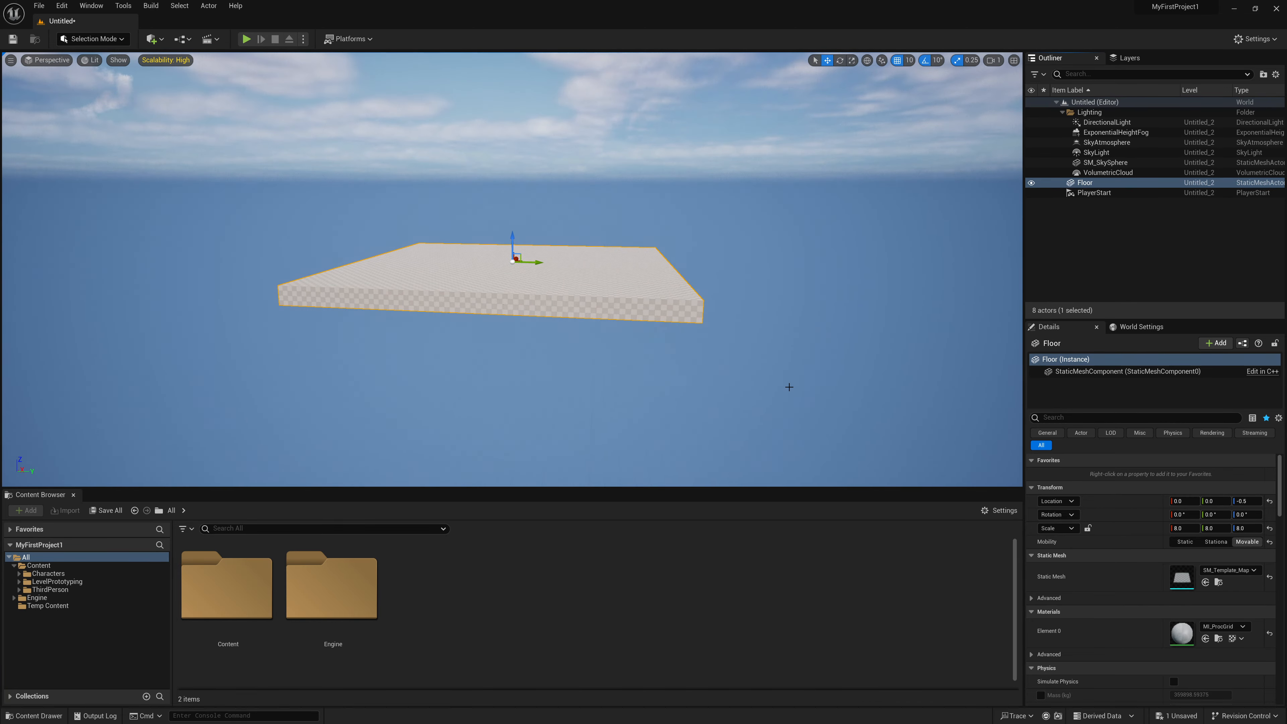
{"action": "mouse_move", "coordinate": [745, 292]}
{"action": "left_mouse_down", "text": "alt"}
{"action": "mouse_move", "coordinate": [643, 345]}
{"action": "mouse_move", "coordinate": [501, 386]}
{"action": "mouse_move", "coordinate": [243, 360]}
{"action": "mouse_move", "coordinate": [511, 309]}
{"action": "mouse_move", "coordinate": [324, 339]}
{"action": "mouse_move", "coordinate": [456, 314]}
{"action": "mouse_move", "coordinate": [761, 298]}
{"action": "left_mouse_up", "text": "alt"}
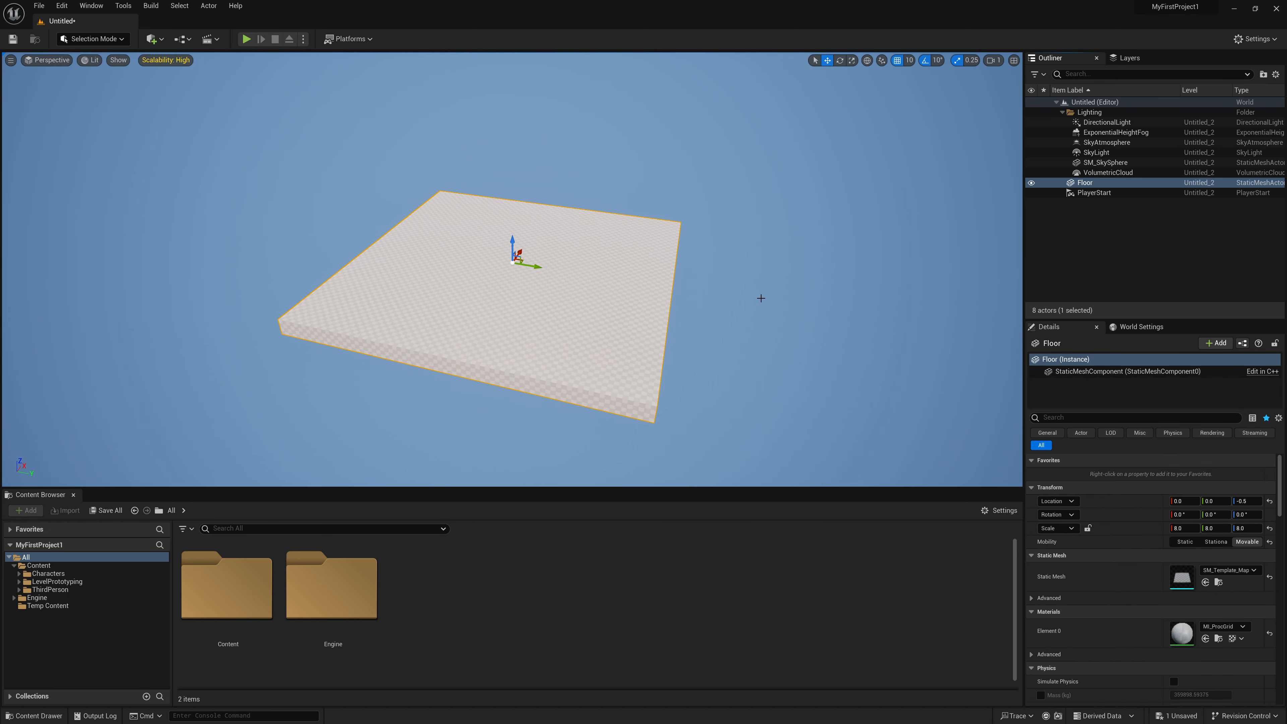
- Select SM_SkySphere in the viewport, switch the selection to PlayerStart and frame it
{"action": "left_click", "coordinate": [689, 192]}
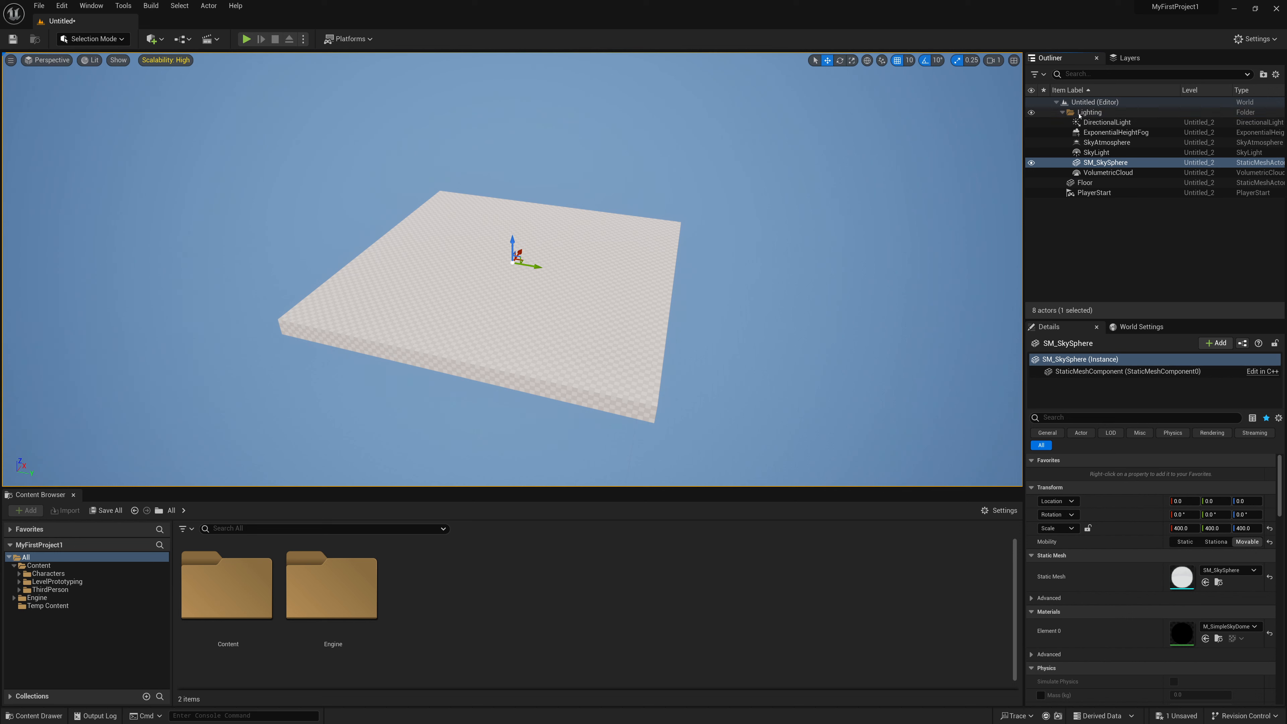
{"action": "left_click", "coordinate": [1096, 195]}
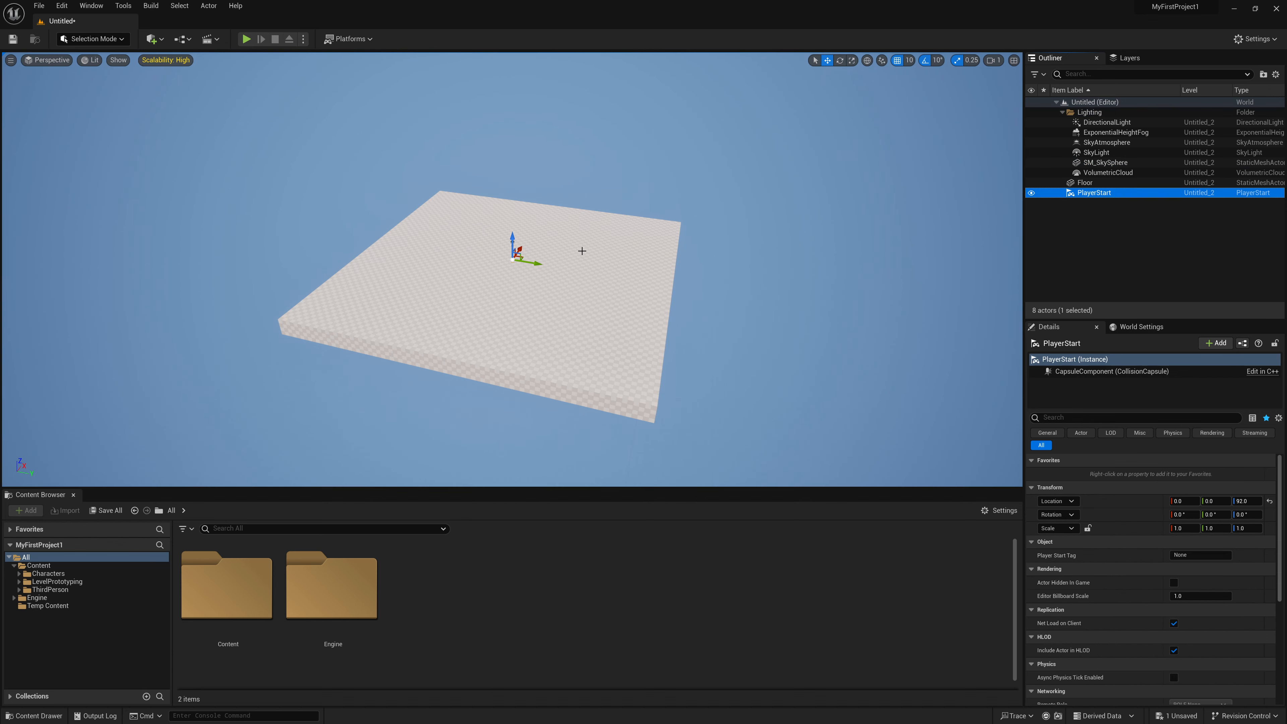
{"action": "key", "text": "f"}
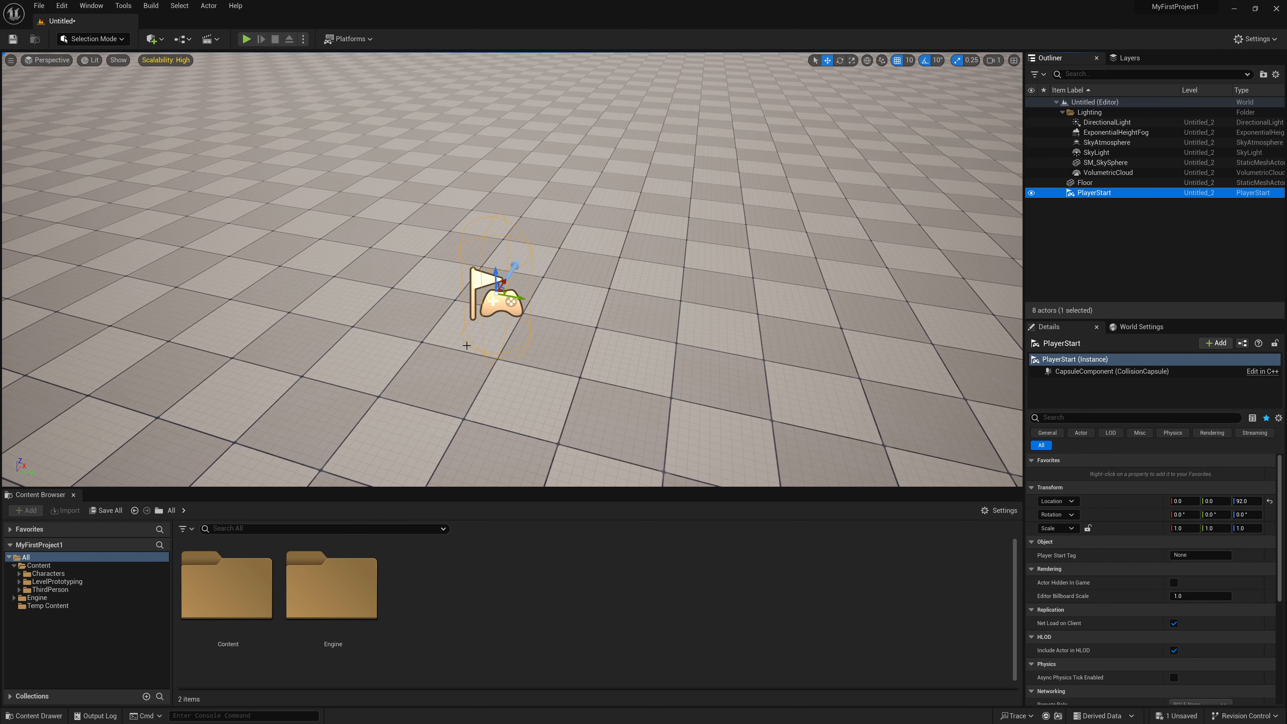
- Turn, pan and zoom the camera around PlayerStart to view it against the whole floor
{"action": "left_click_drag", "start_coordinate": [499, 368], "coordinate": [542, 388]}
{"action": "right_click_drag", "start_coordinate": [499, 337], "coordinate": [495, 269]}
{"action": "middle_click_drag", "start_coordinate": [496, 270], "coordinate": [484, 228]}
{"action": "scroll", "coordinate": [505, 322], "scroll_direction": "down", "scroll_amount": 9}
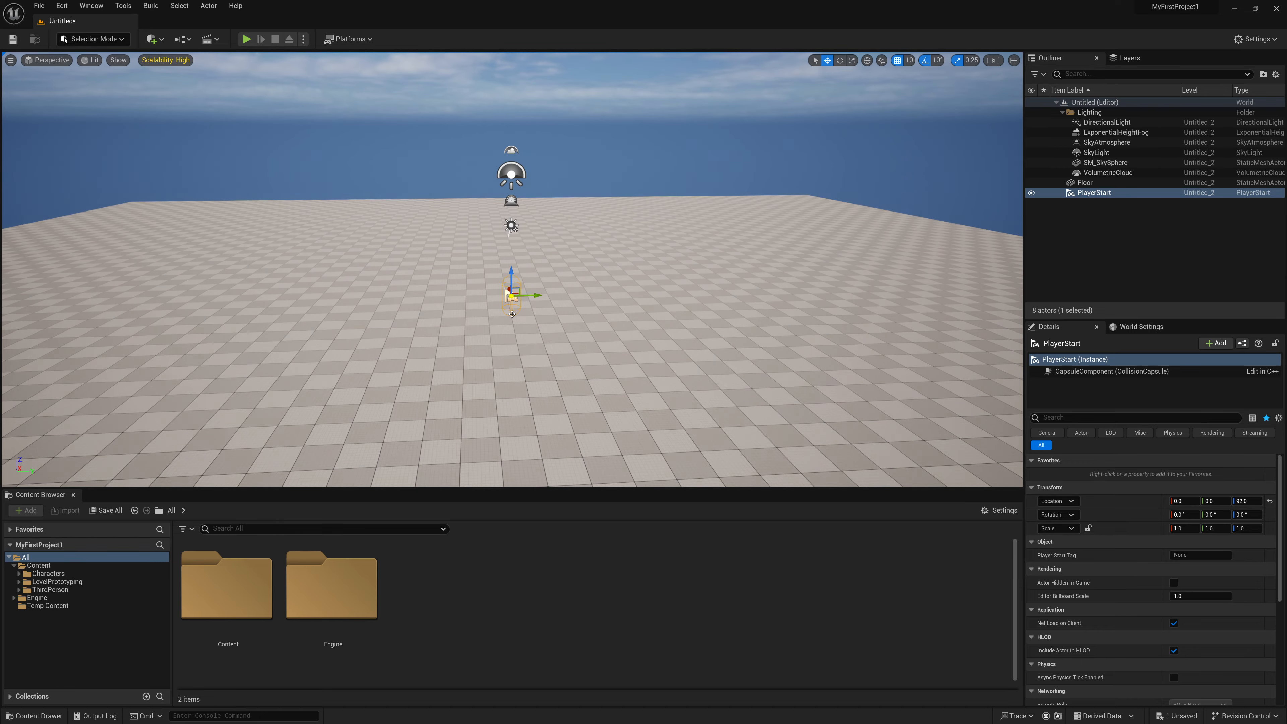
{"action": "scroll", "coordinate": [509, 315], "scroll_direction": "up", "scroll_amount": 8}
{"action": "scroll", "coordinate": [512, 313], "scroll_direction": "down", "scroll_amount": 2}
{"action": "scroll", "coordinate": [513, 312], "scroll_direction": "down", "scroll_amount": 3}
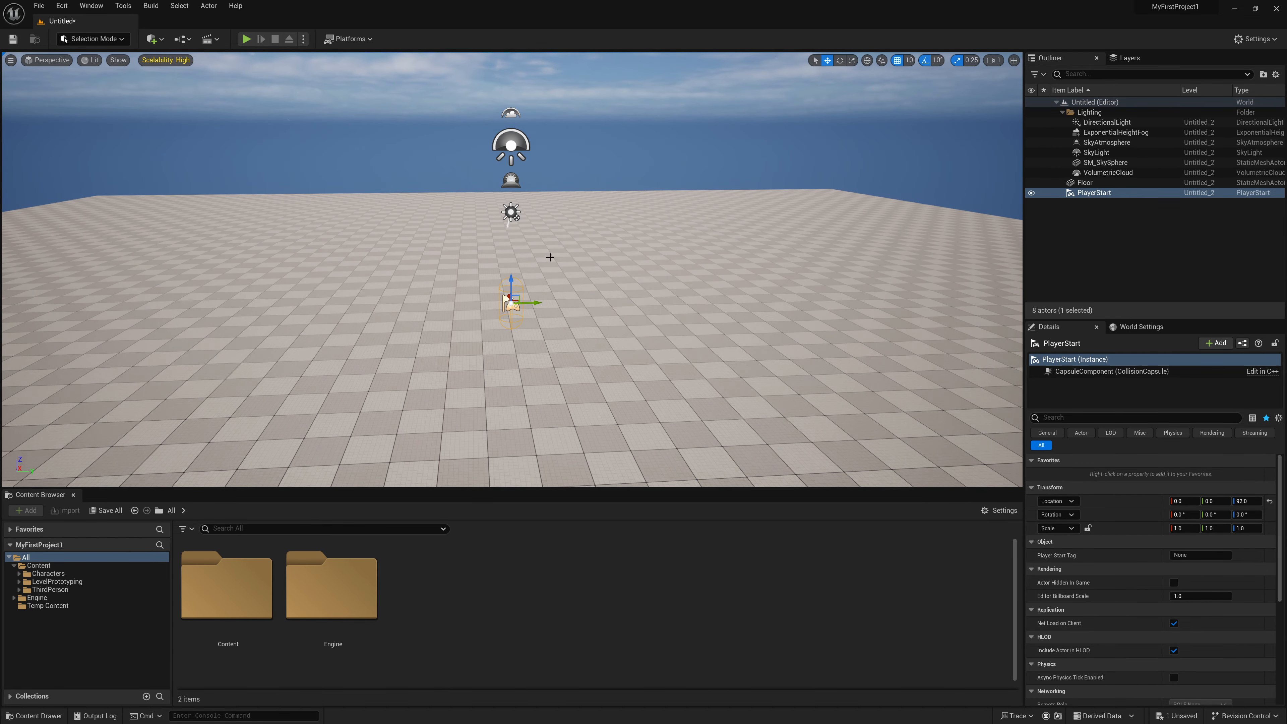
{"action": "right_click_drag", "start_coordinate": [549, 257], "coordinate": [526, 274]}
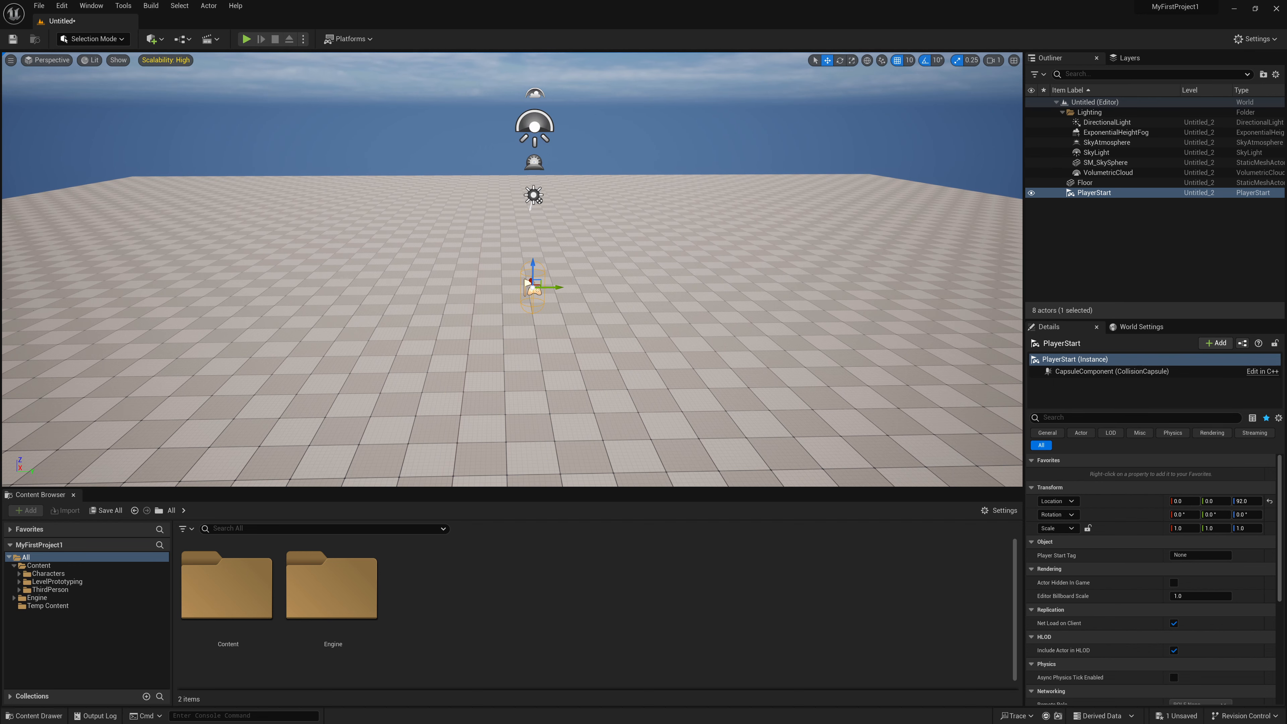
- Fly forward and backward while varying the camera speed, ending at 1.2, and open the camera speed settings
{"action": "scroll", "coordinate": [525, 274], "scroll_direction": "up", "scroll_amount": 2}
{"action": "right_click_drag", "start_coordinate": [527, 274], "coordinate": [560, 257]}
{"action": "key", "text": "w"}
{"action": "key", "text": "s"}
{"action": "scroll", "coordinate": [524, 242], "scroll_direction": "down", "scroll_amount": 4}
{"action": "key", "text": "w"}
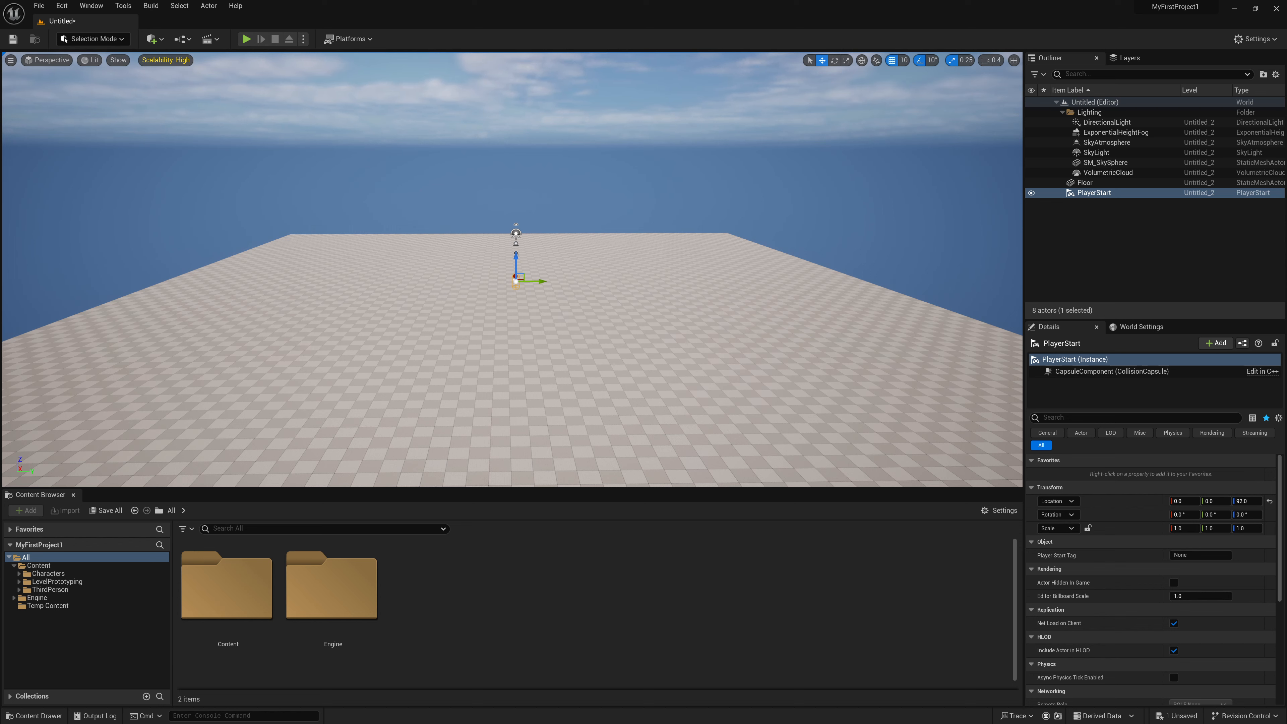
{"action": "scroll", "coordinate": [512, 269], "scroll_direction": "down", "scroll_amount": 3}
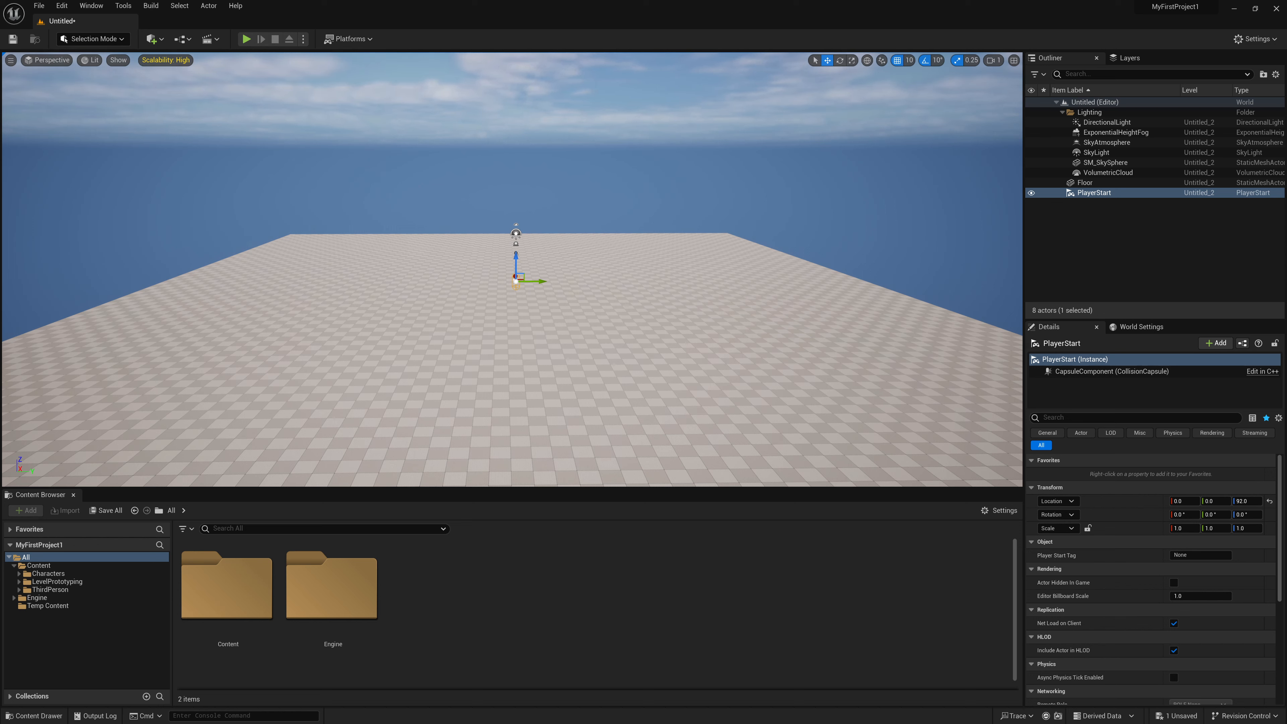
{"action": "scroll", "coordinate": [512, 269], "scroll_direction": "up", "scroll_amount": 3}
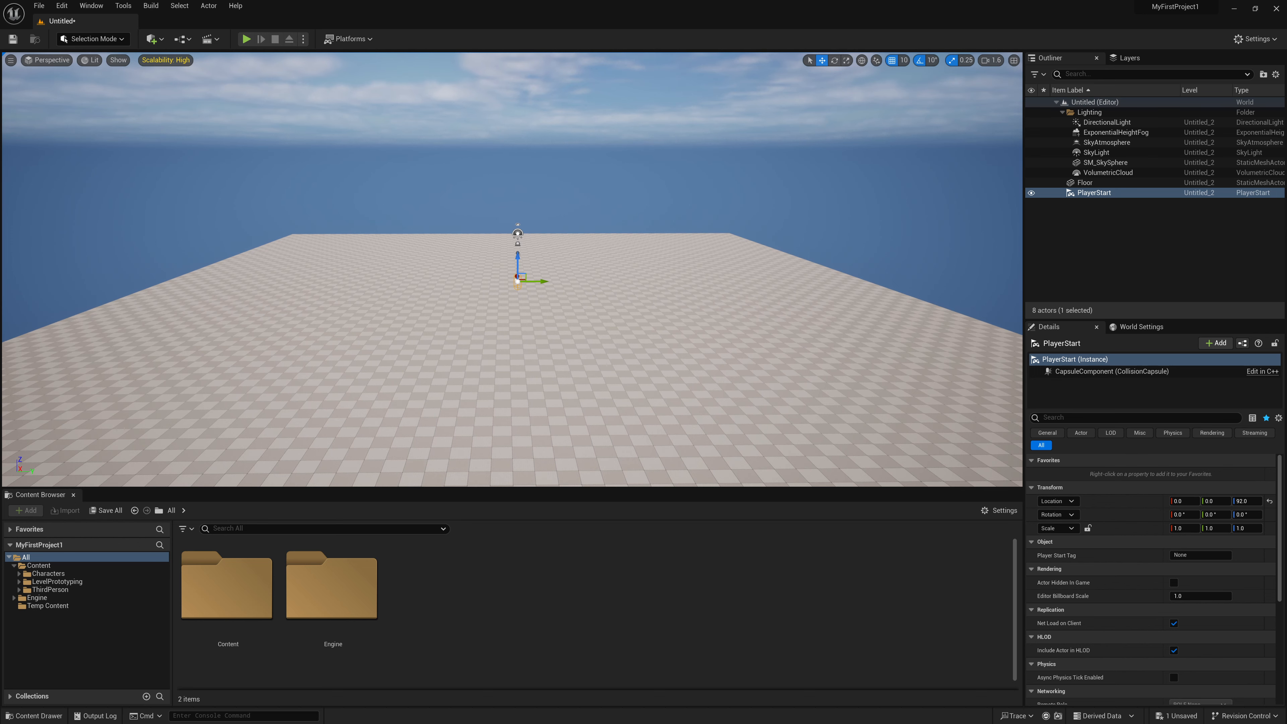
{"action": "right_click_drag", "start_coordinate": [512, 270], "coordinate": [504, 269]}
{"action": "left_click", "coordinate": [992, 60]}
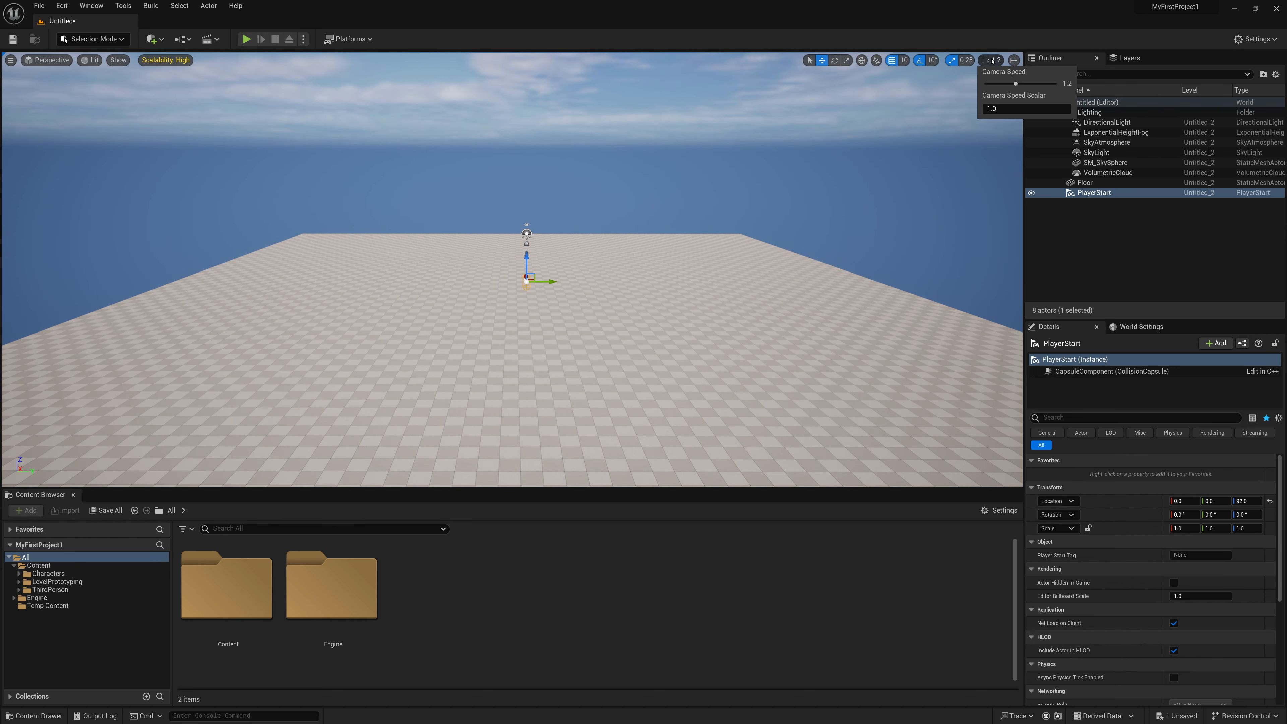
- Vary the camera speed and fly backward and sideways until PlayerStart and the light actors are in view
{"action": "left_click_drag", "start_coordinate": [1012, 83], "coordinate": [1031, 84]}
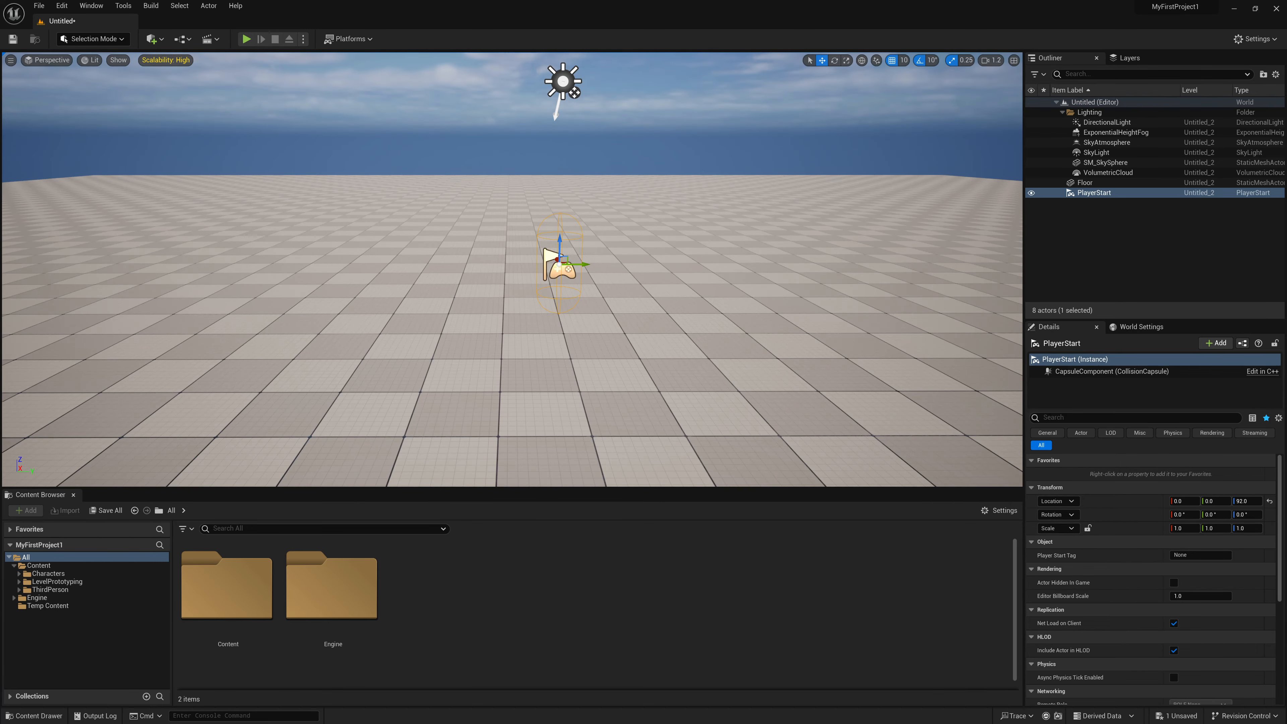
{"action": "key", "text": "s"}
{"action": "key", "text": "d"}
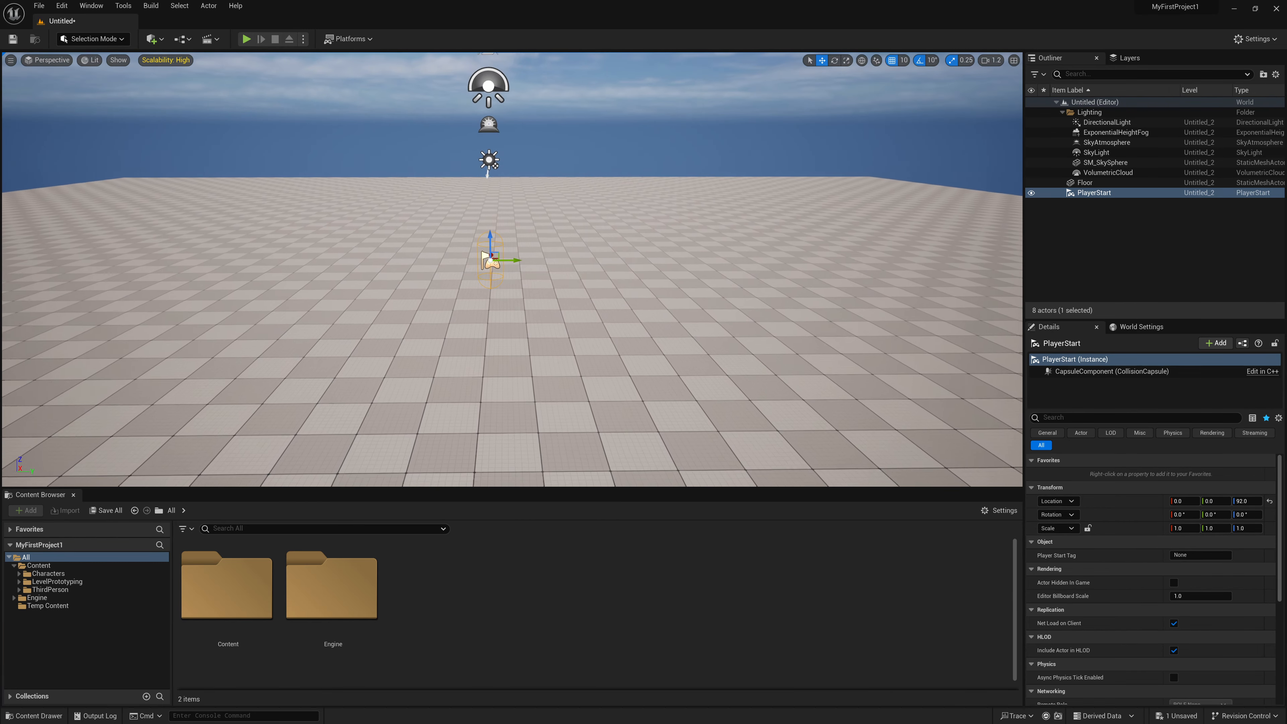
- Add a Cube shape to the level
{"action": "left_click", "coordinate": [161, 40]}
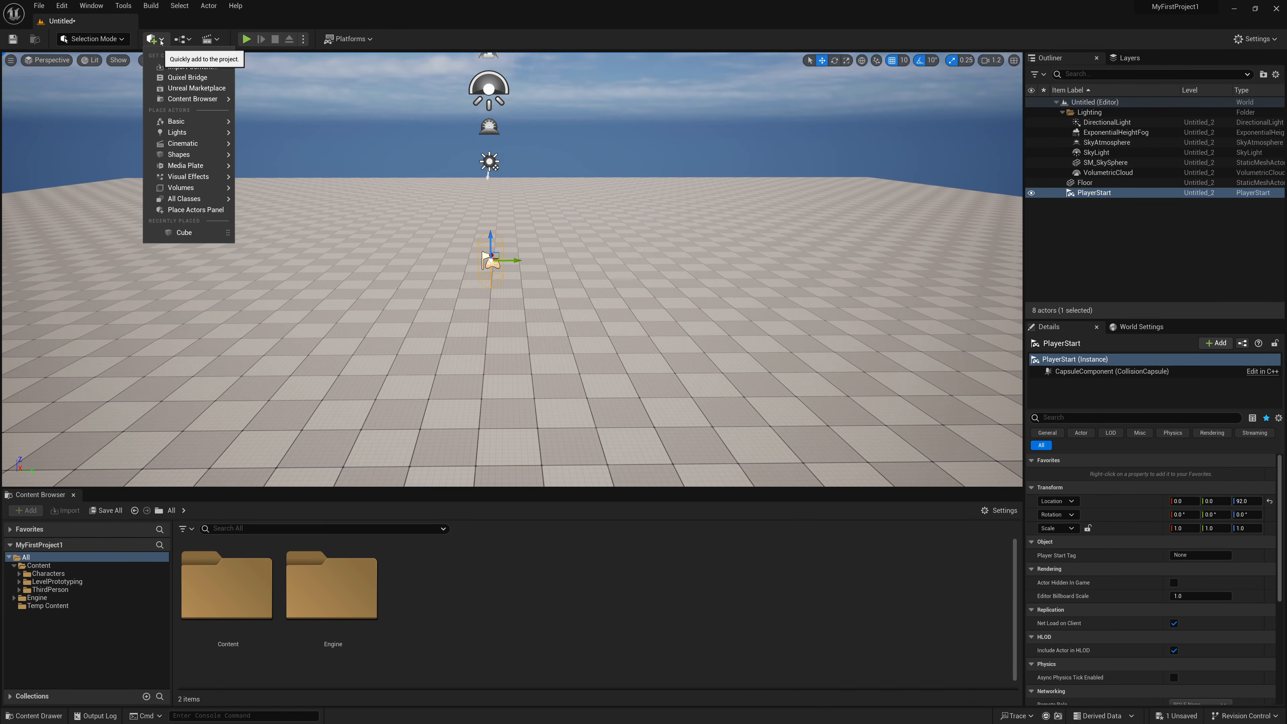
{"action": "mouse_move", "coordinate": [193, 154]}
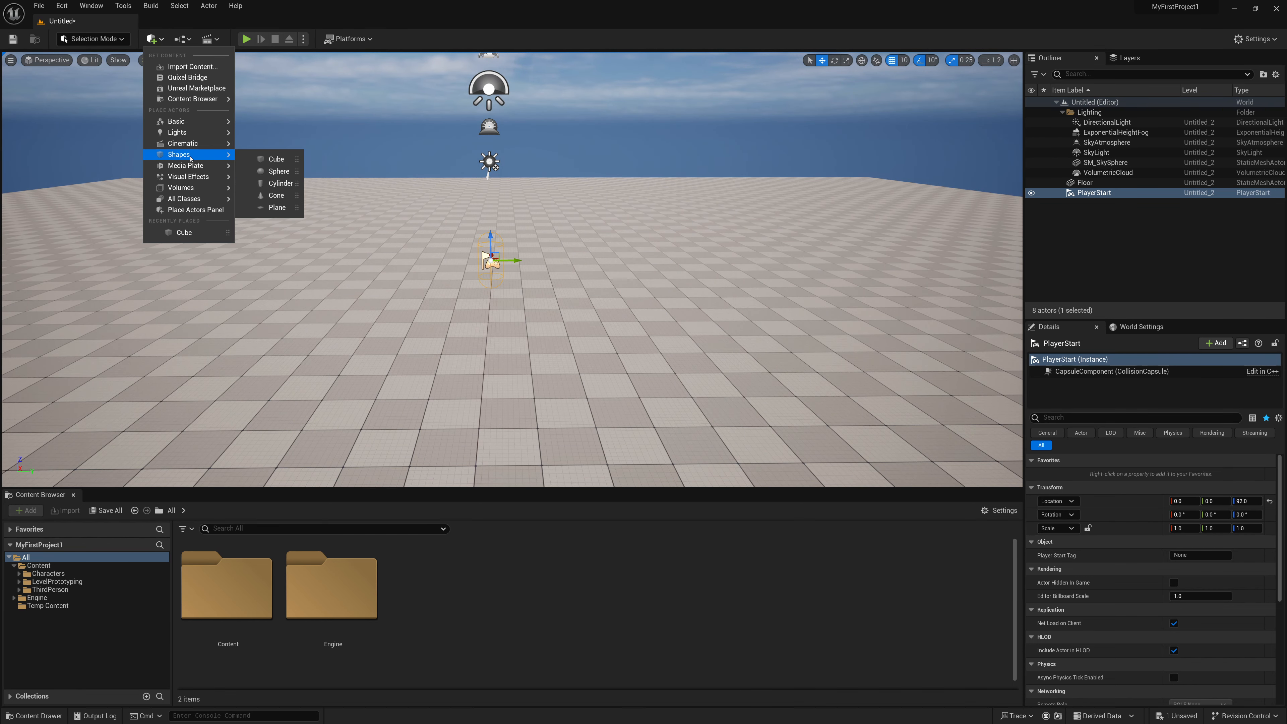
{"action": "left_click", "coordinate": [273, 159]}
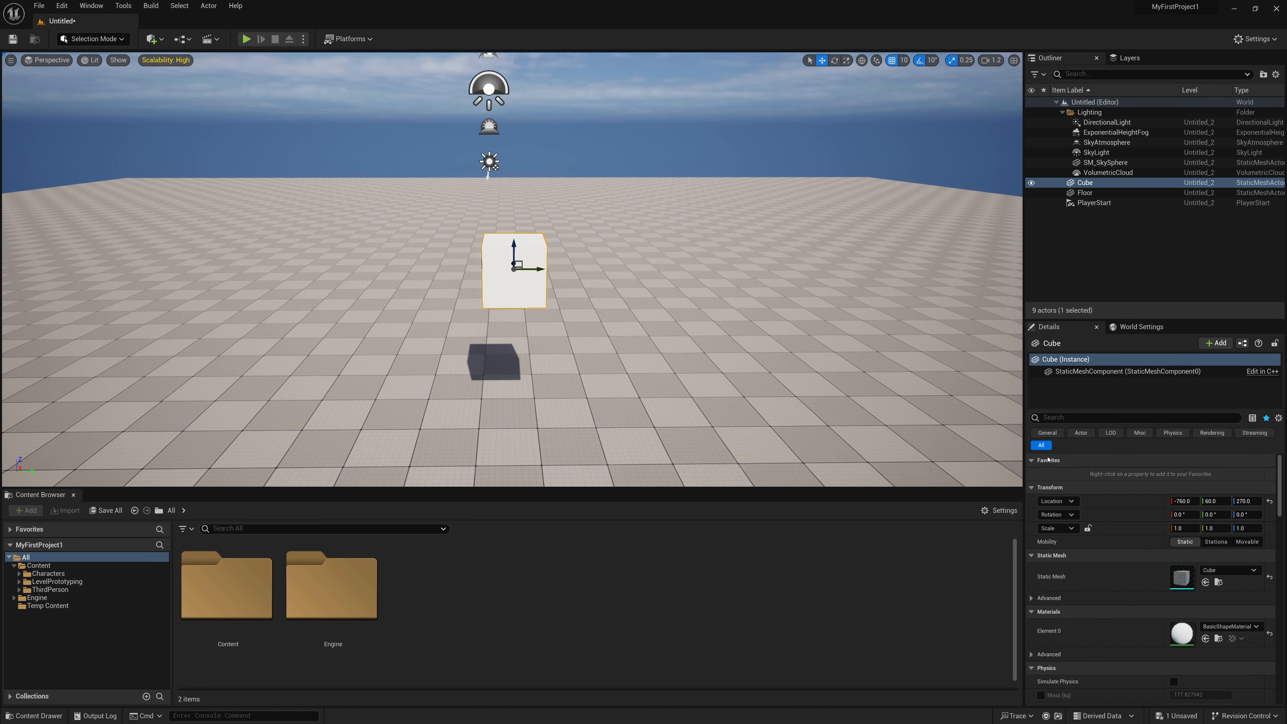
- Widen the Outliner and Details area, give Details more height, and reselect the Cube
{"action": "left_click", "coordinate": [1022, 379]}
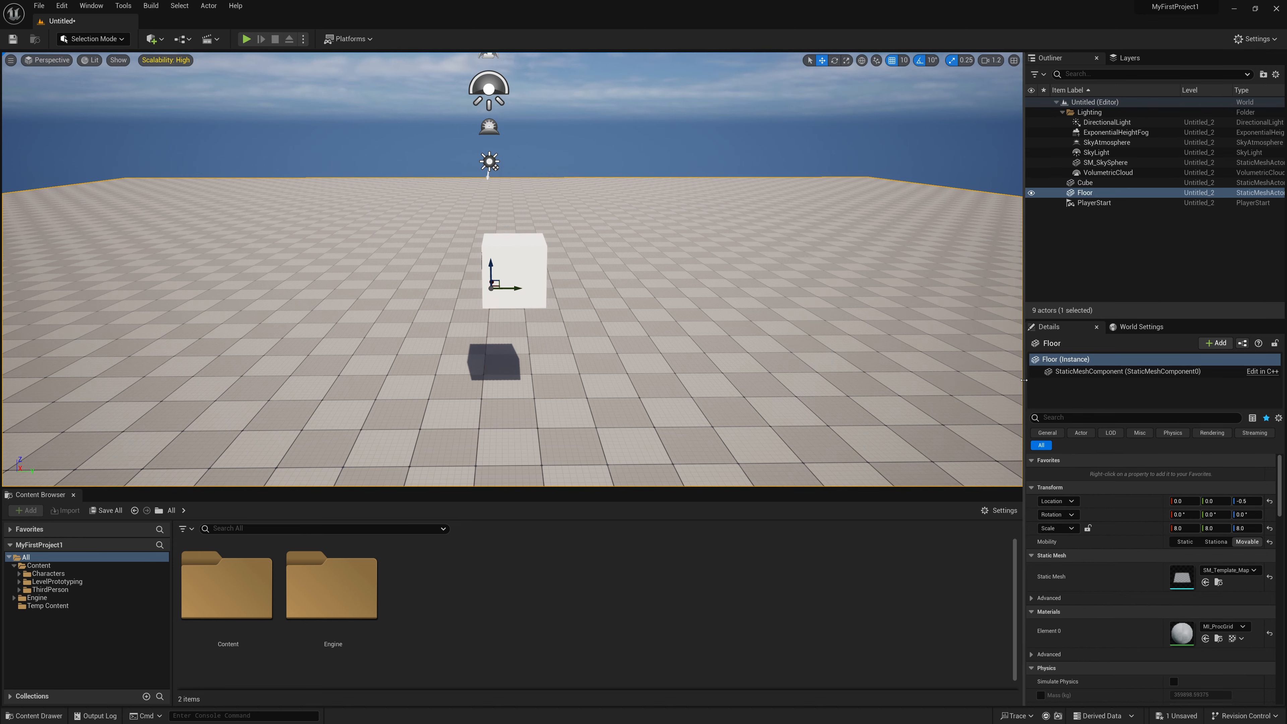
{"action": "left_click_drag", "start_coordinate": [1022, 379], "coordinate": [921, 379]}
{"action": "left_click_drag", "start_coordinate": [968, 317], "coordinate": [967, 288]}
{"action": "left_click", "coordinate": [478, 260]}
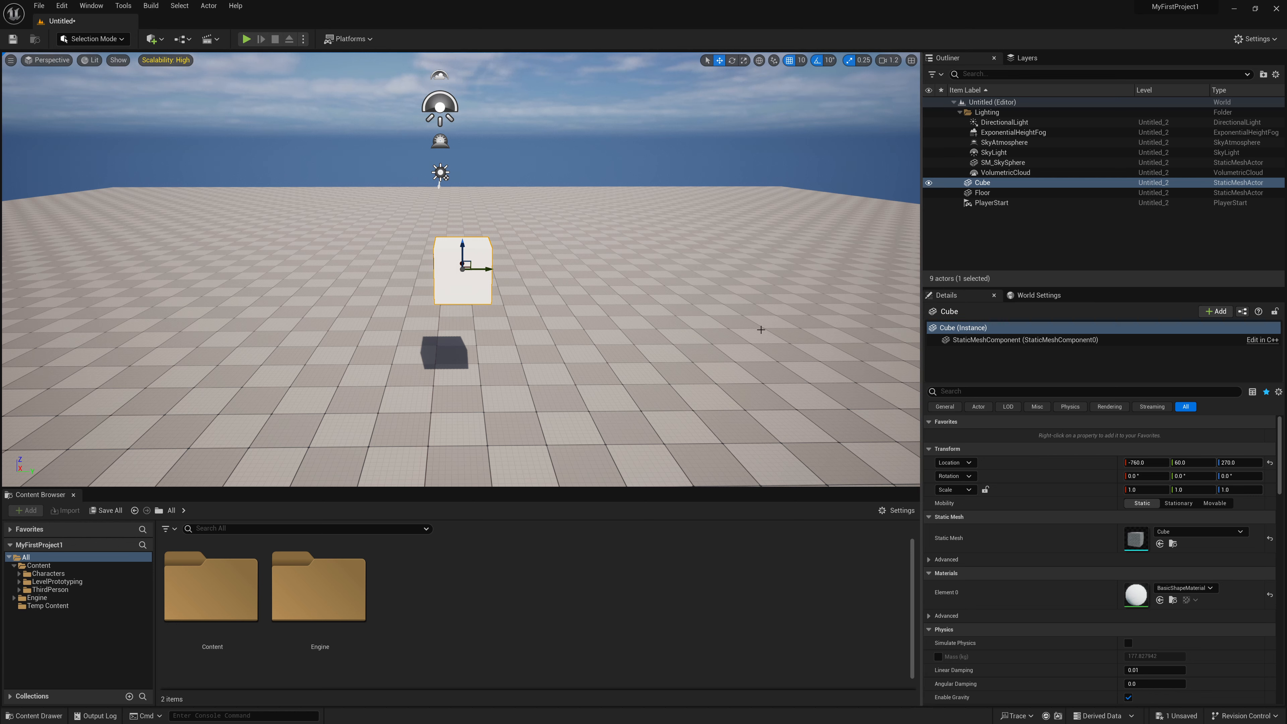
- Select DirectionalLight to examine its properties, and reselect the Cube to compare its own
{"action": "left_click", "coordinate": [441, 172]}
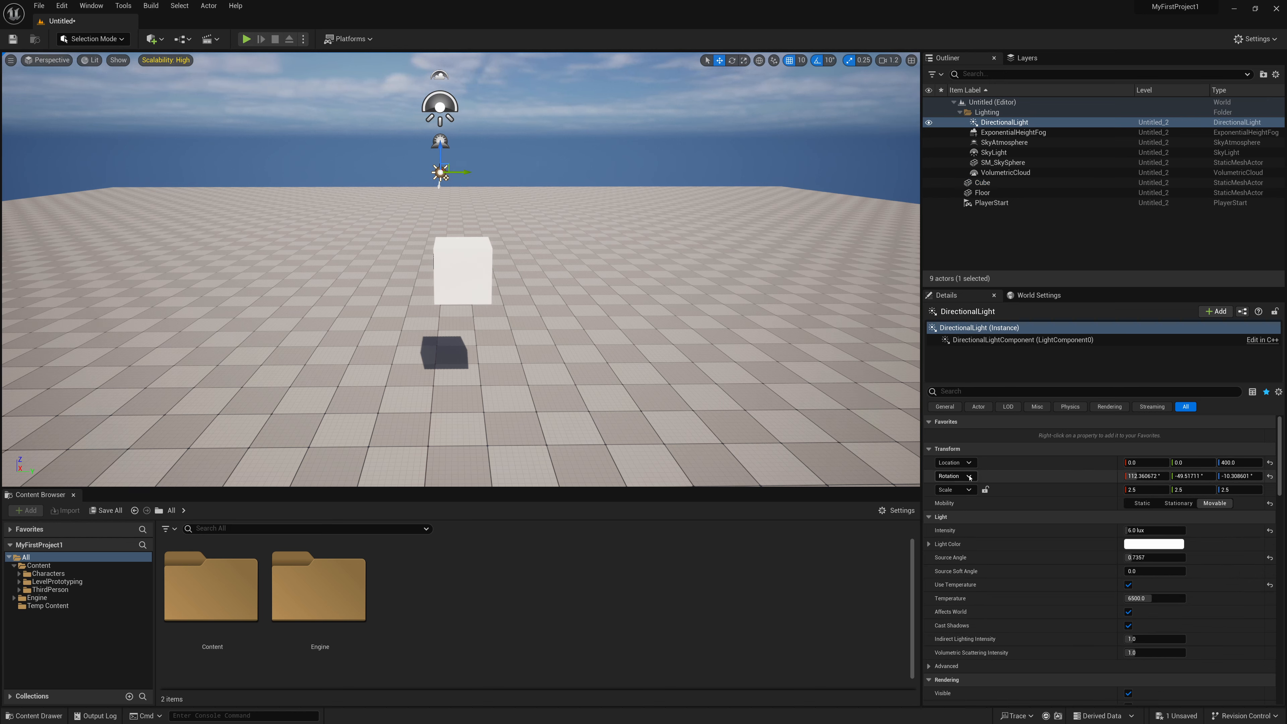
{"action": "left_click", "coordinate": [477, 274]}
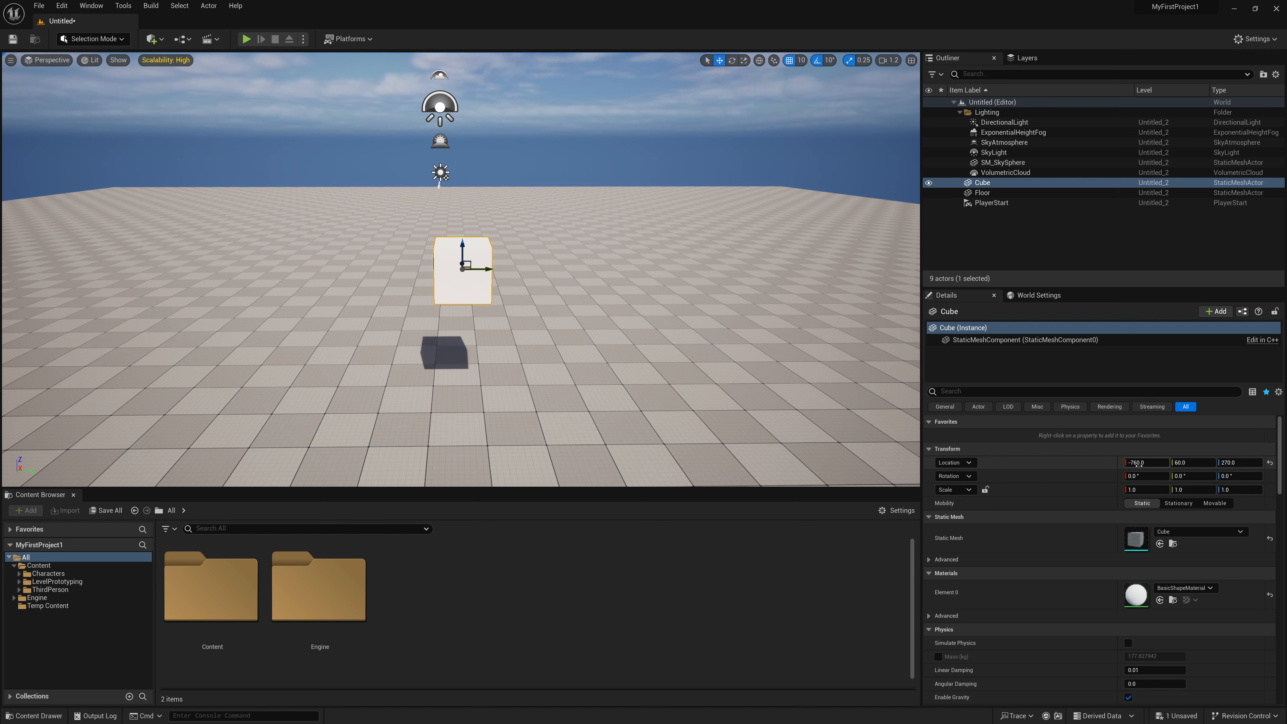
- Reset the Cube's X, Y and Z location to the world origin at 0, 0, 0
{"action": "left_click", "coordinate": [1149, 462]}
{"action": "left_click", "coordinate": [1195, 463]}
{"action": "left_click", "coordinate": [1242, 464]}
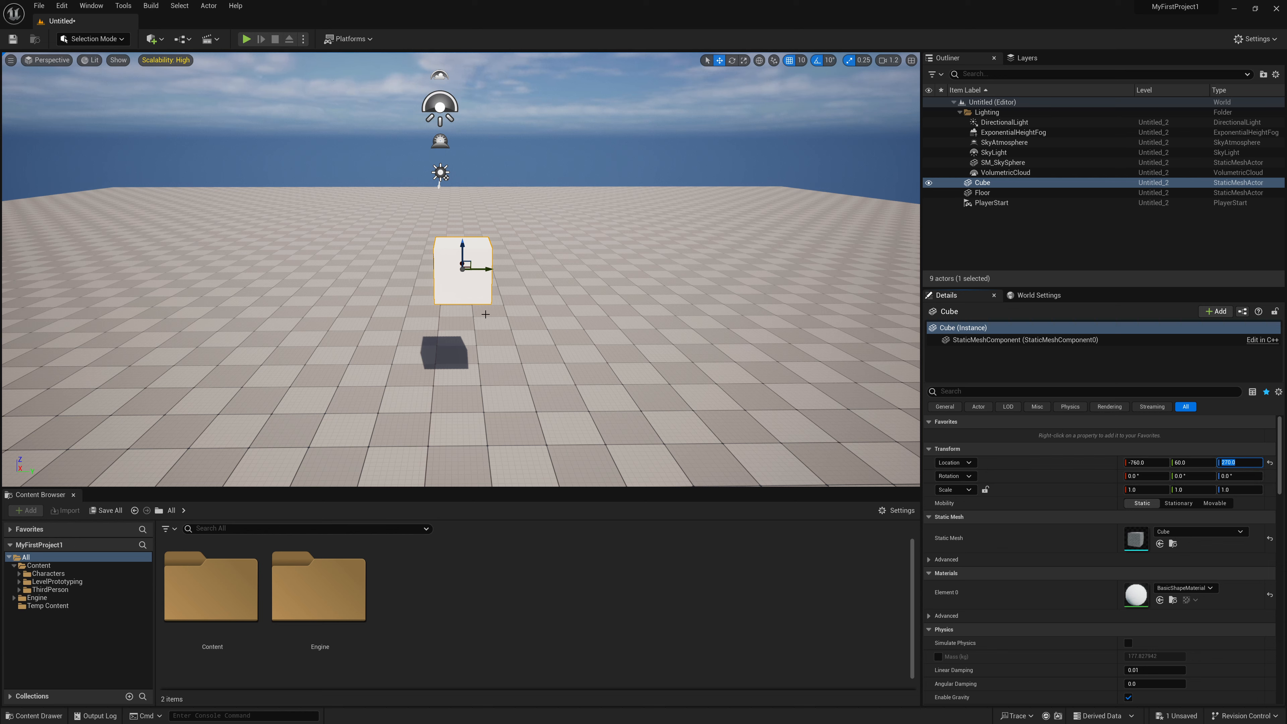
{"action": "left_click", "coordinate": [1270, 464]}
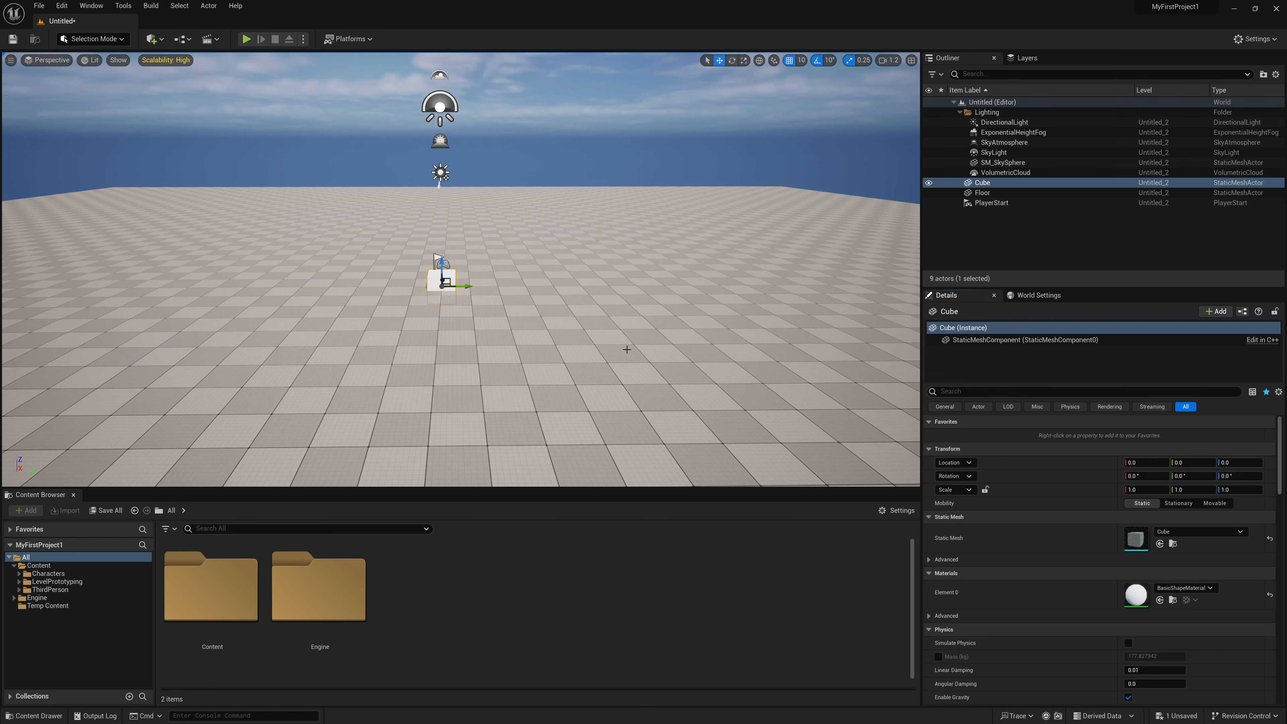
{"action": "right_click_drag", "start_coordinate": [626, 350], "coordinate": [613, 348]}
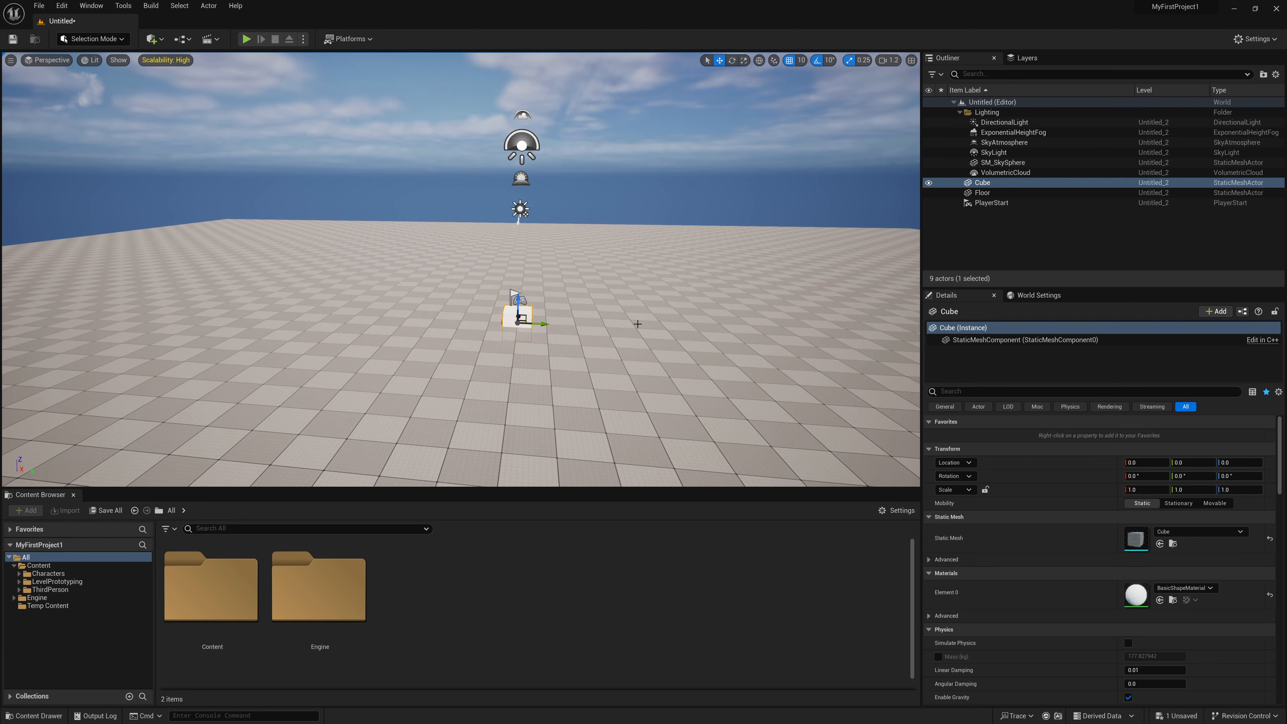
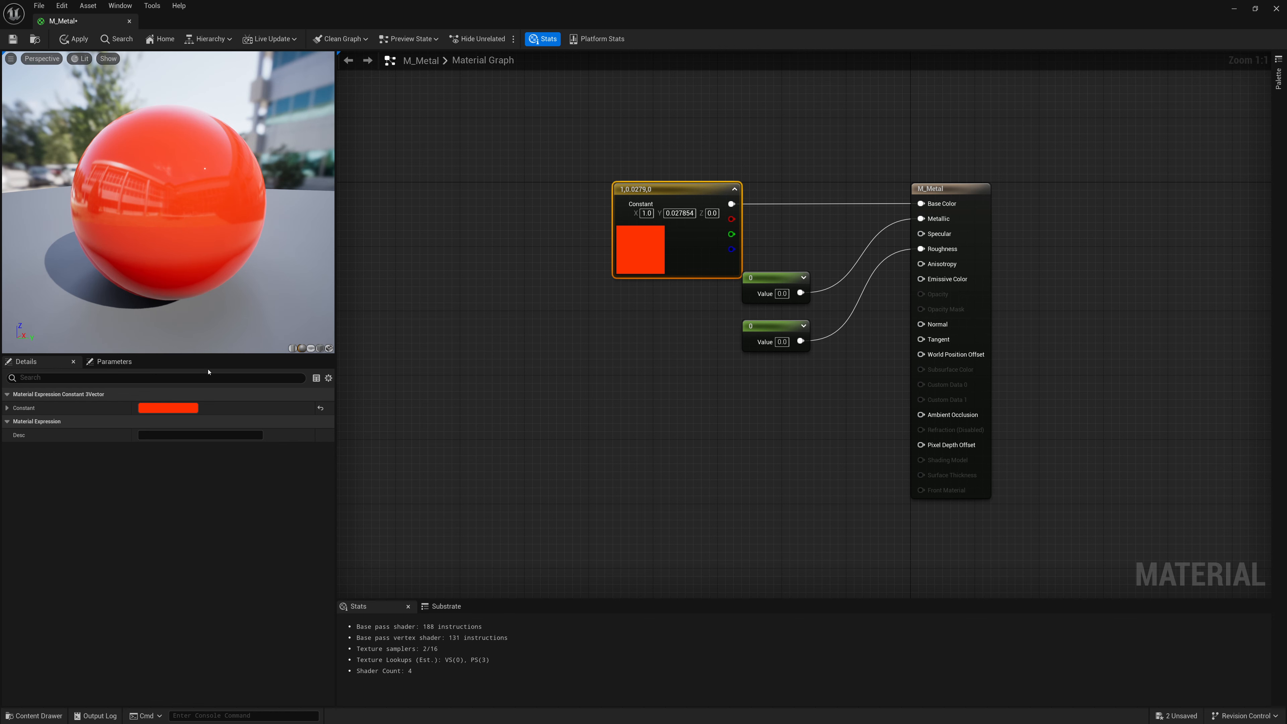
- Change the M_Metal base color constant from red to white
{"action": "left_click", "coordinate": [194, 408]}
{"action": "left_click_drag", "start_coordinate": [107, 287], "coordinate": [546, 255]}
{"action": "left_click_drag", "start_coordinate": [603, 414], "coordinate": [523, 421]}
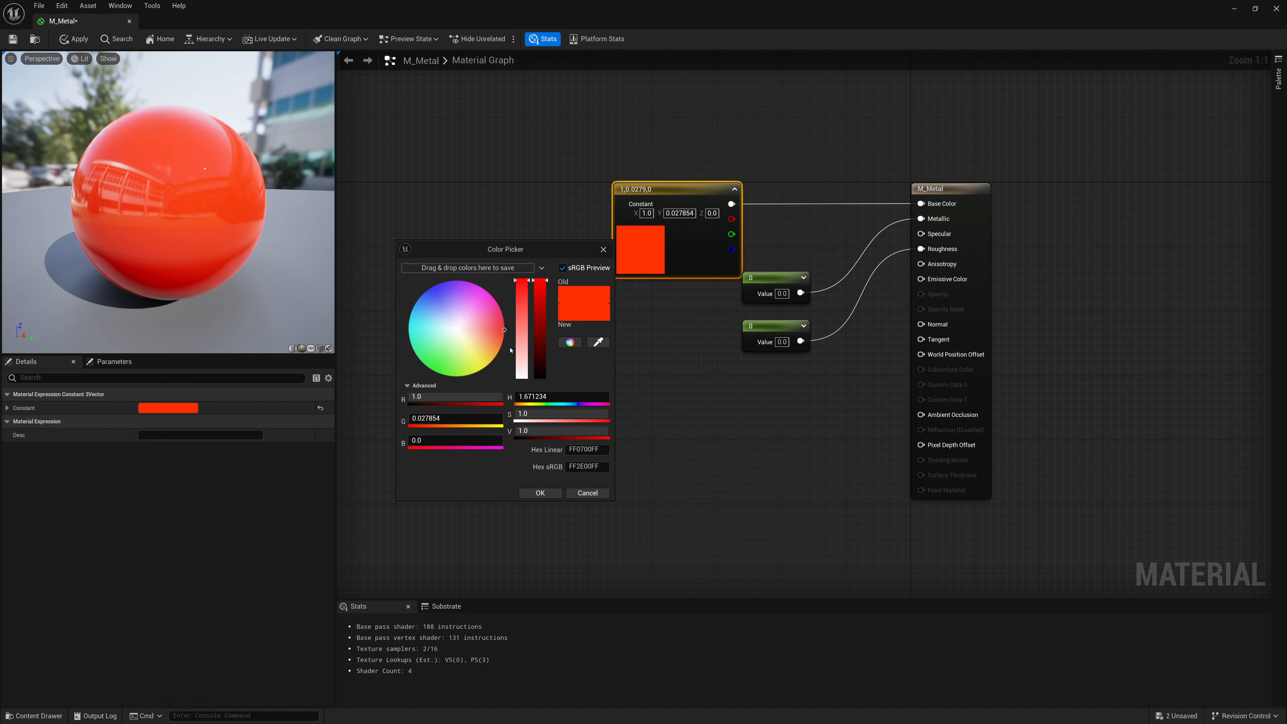
{"action": "left_click", "coordinate": [540, 492]}
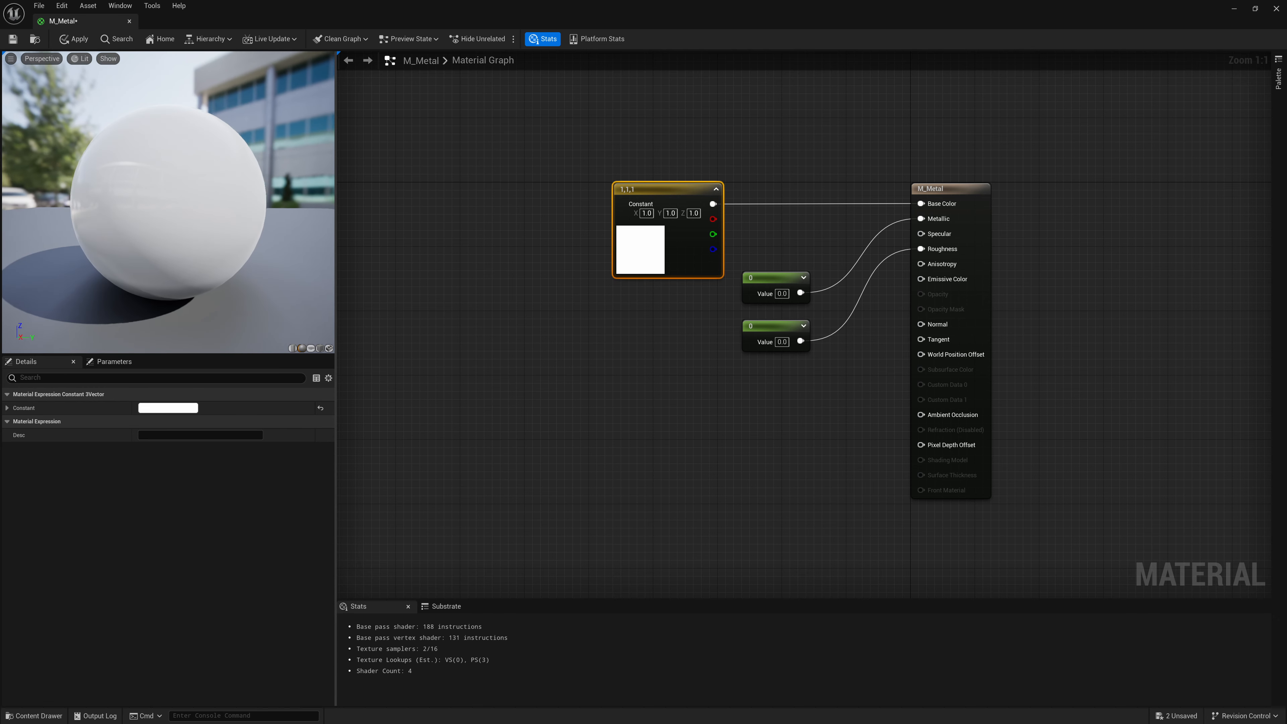
- Set the constant feeding Metallic to 1 and check the material preview
{"action": "left_click", "coordinate": [782, 294]}
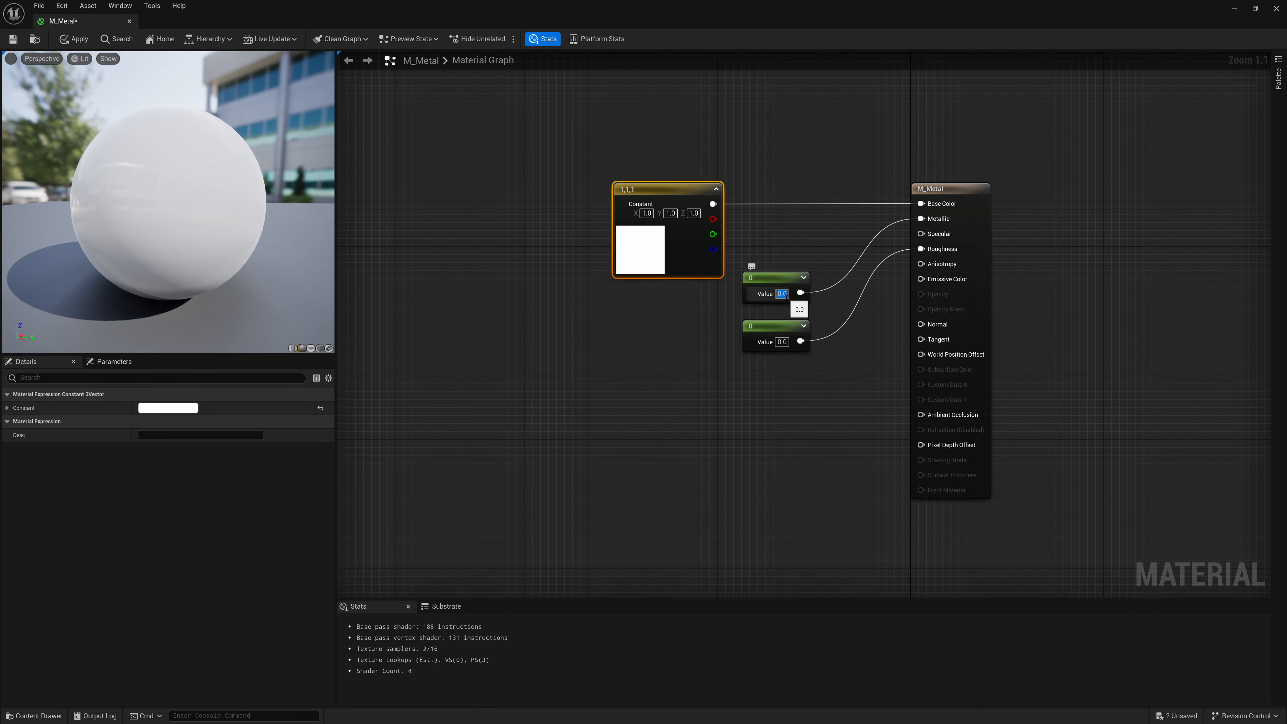
{"action": "type", "text": "1"}
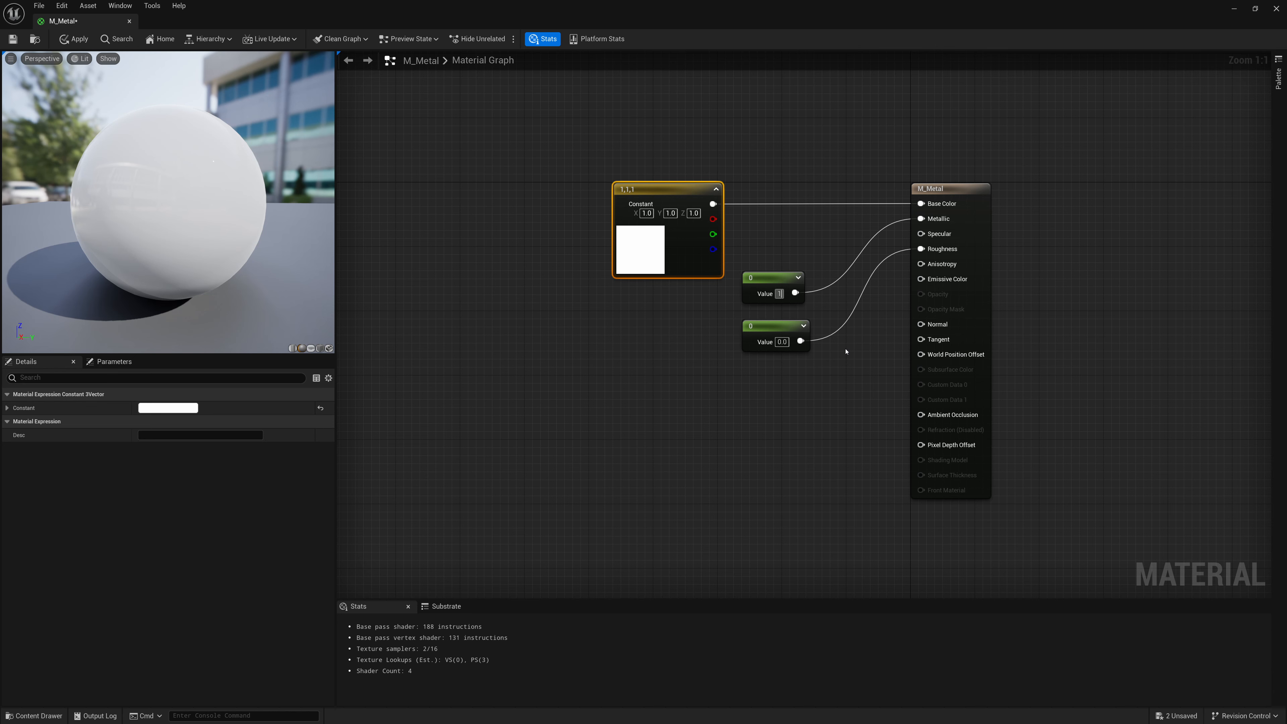
{"action": "key", "text": "Return"}
{"action": "mouse_move", "coordinate": [169, 203]}
{"action": "left_mouse_down"}
{"action": "mouse_move", "coordinate": [228, 203]}
{"action": "mouse_move", "coordinate": [162, 200]}
{"action": "mouse_move", "coordinate": [148, 214]}
{"action": "left_mouse_up"}
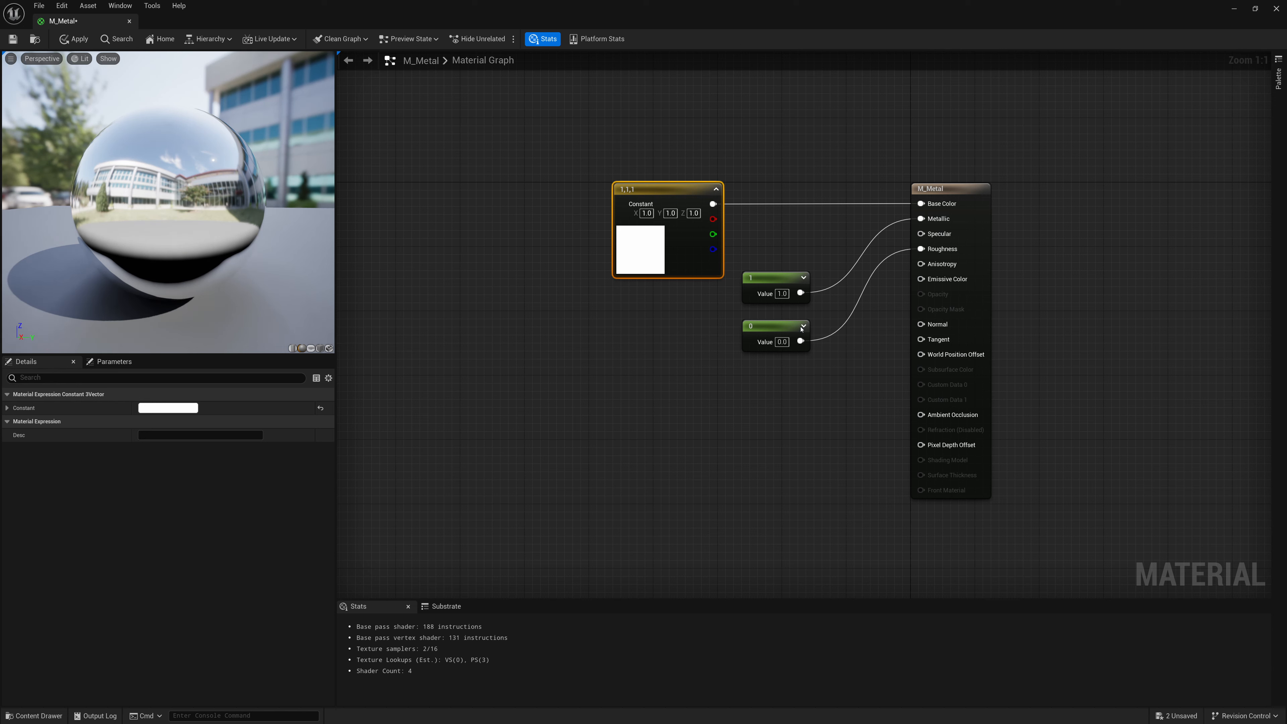
- Set the constant feeding Roughness to 0.2 and examine the preview sphere from several angles and distances
{"action": "left_click", "coordinate": [782, 341]}
{"action": "type", "text": "0.2"}
{"action": "key", "text": "Return"}
{"action": "left_click_drag", "start_coordinate": [264, 219], "coordinate": [314, 230]}
{"action": "scroll", "coordinate": [264, 219], "scroll_direction": "down", "scroll_amount": 5}
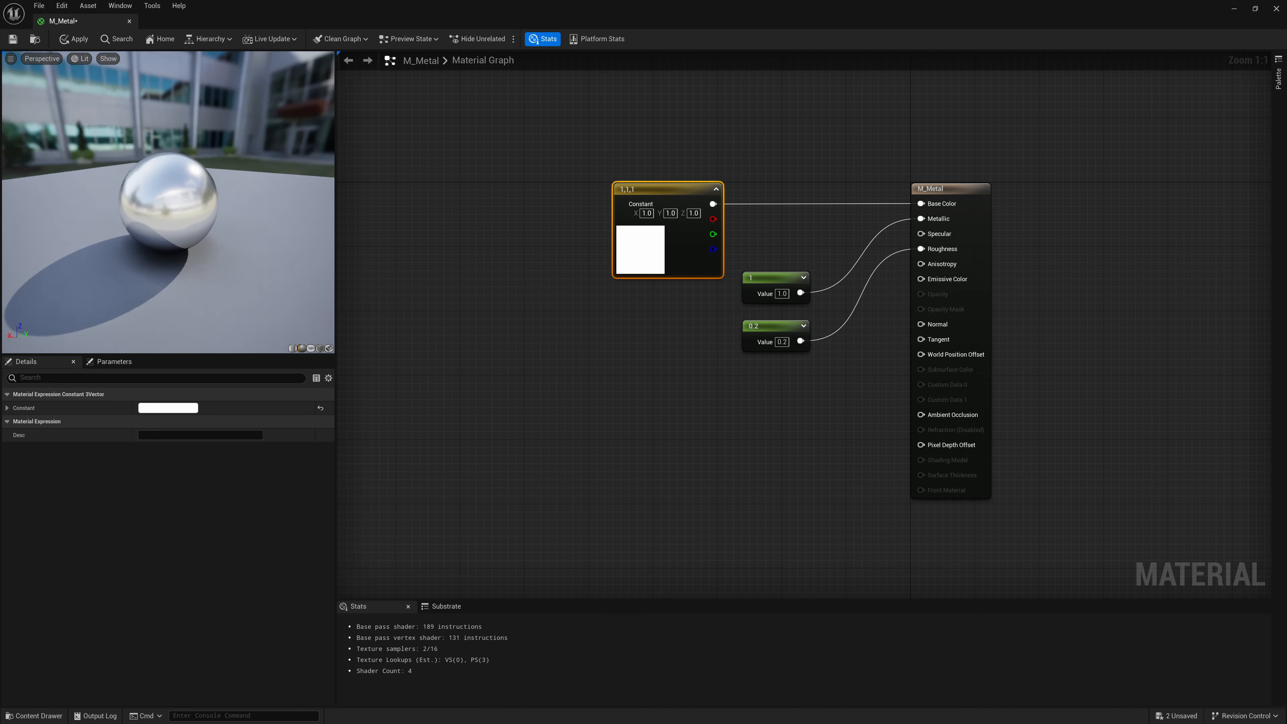
{"action": "mouse_move", "coordinate": [165, 239]}
{"action": "left_mouse_down"}
{"action": "mouse_move", "coordinate": [103, 223]}
{"action": "mouse_move", "coordinate": [159, 233]}
{"action": "left_mouse_up"}
{"action": "scroll", "coordinate": [165, 238], "scroll_direction": "up", "scroll_amount": 4}
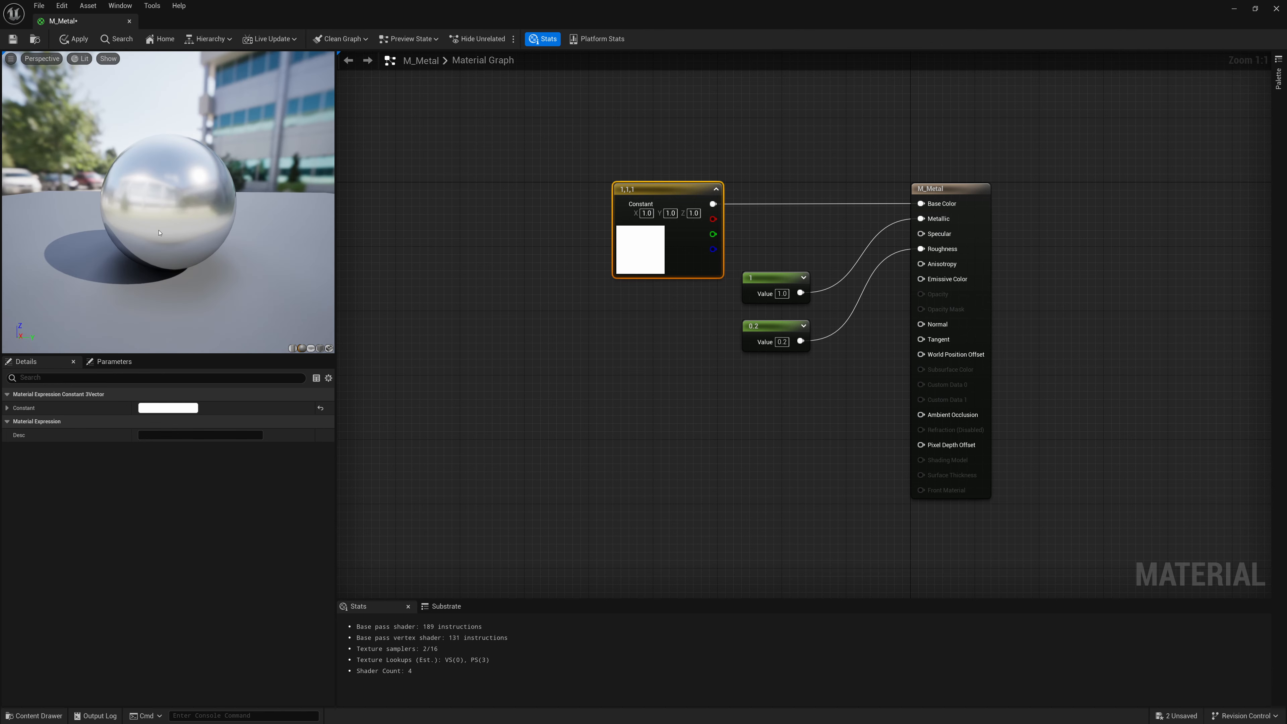
- Save the M_Metal material and close its editor
{"action": "left_click", "coordinate": [13, 39]}
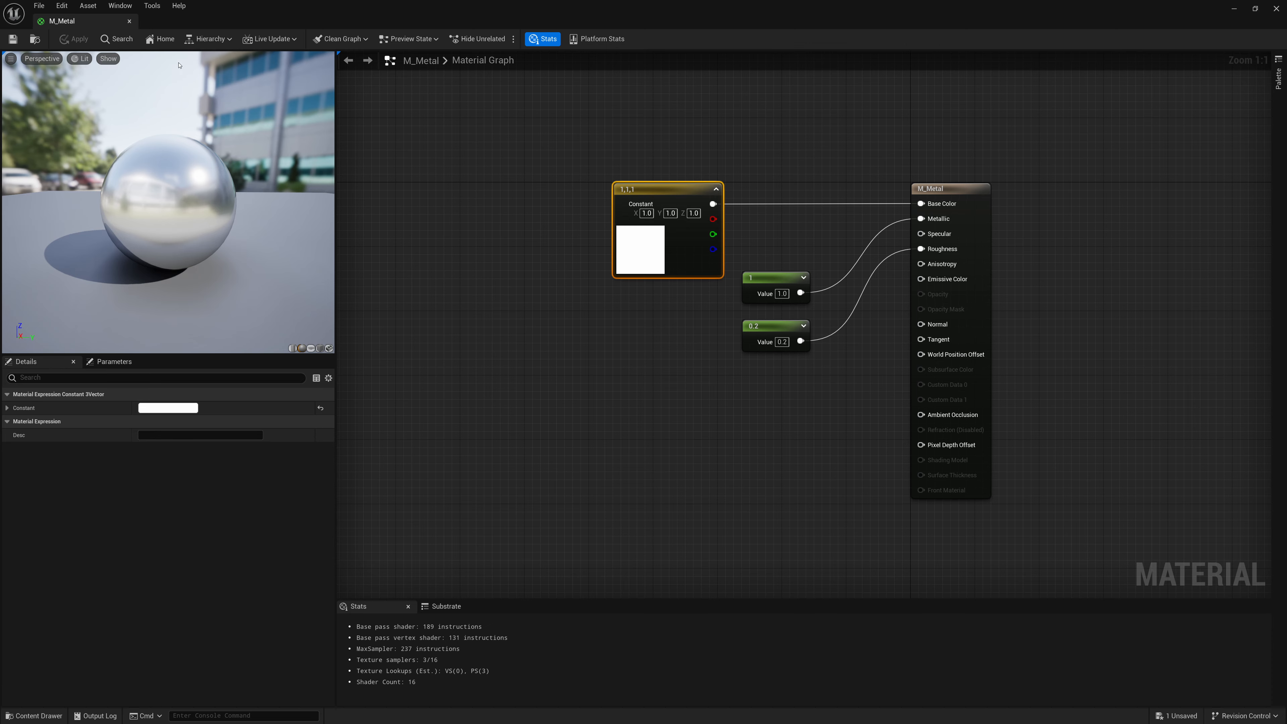
{"action": "left_click", "coordinate": [128, 22]}
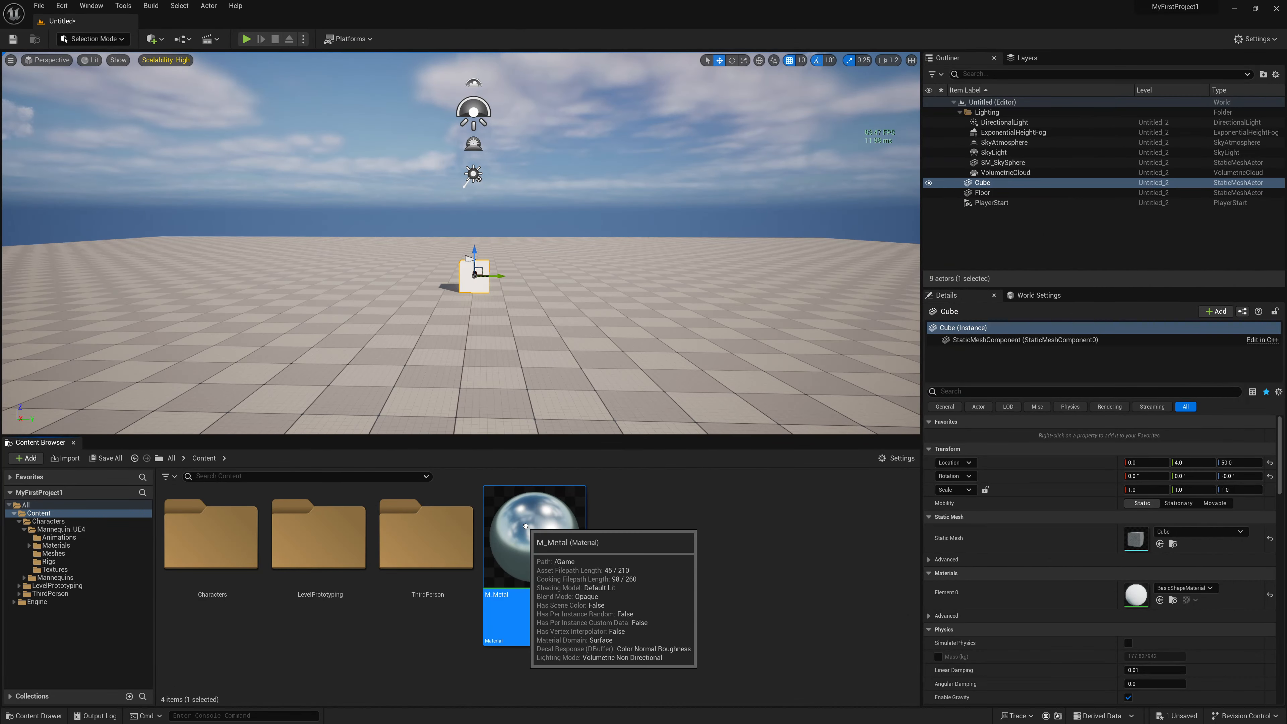
- Frame the Cube, apply the M_Metal material to it and orbit around to examine the reflections
{"action": "key", "text": "f"}
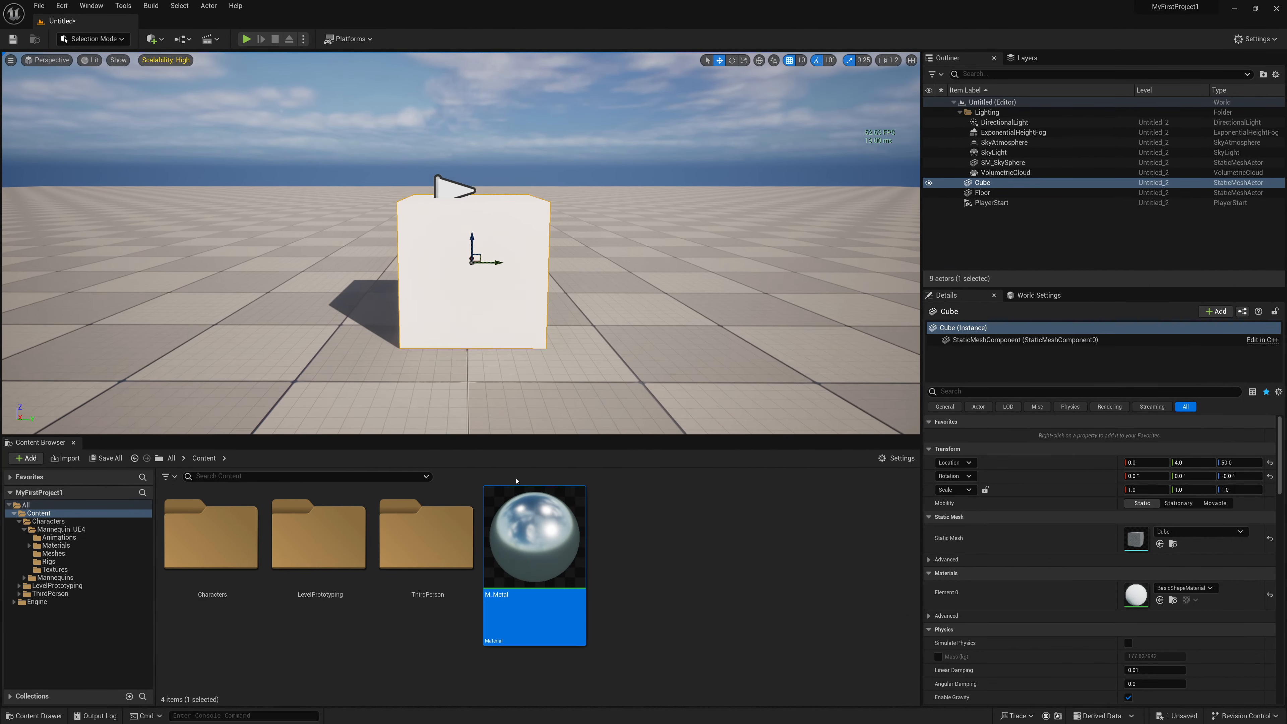
{"action": "left_click_drag", "start_coordinate": [532, 532], "coordinate": [465, 308]}
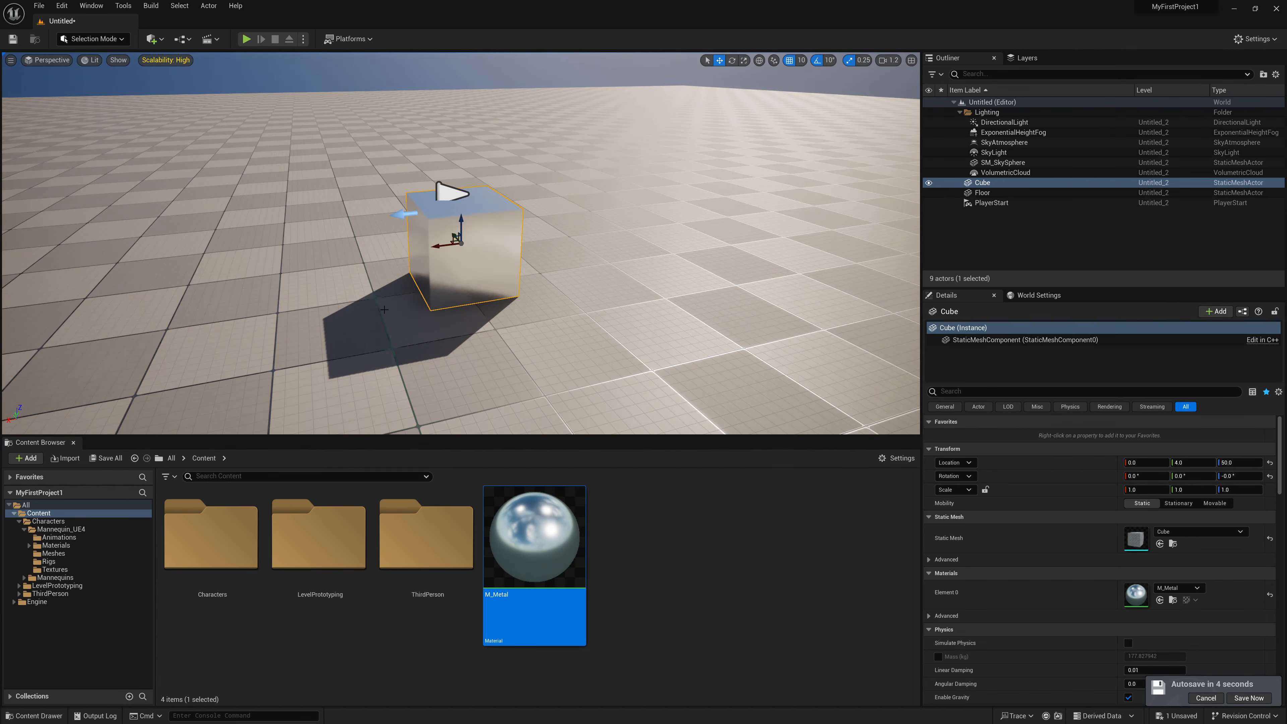
{"action": "left_click_drag", "start_coordinate": [384, 310], "coordinate": [344, 321], "text": "alt"}
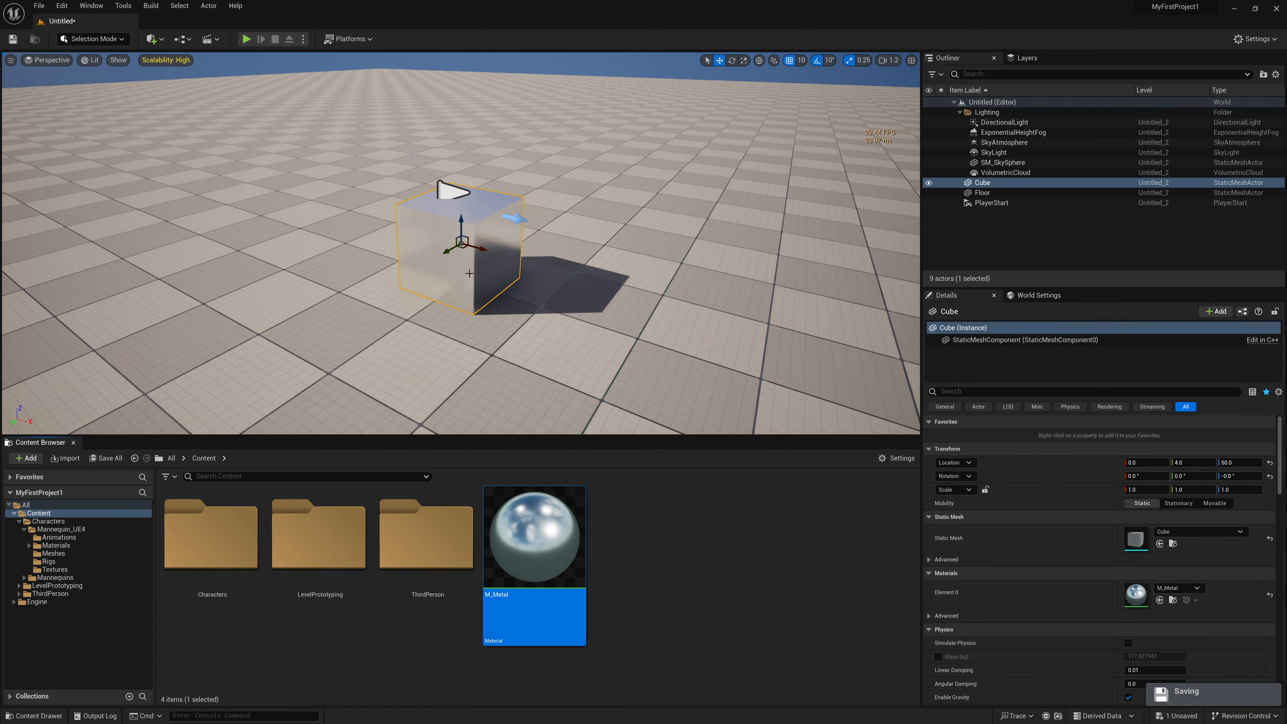
- Delete the Cube and add a Sphere shape in its place
{"action": "key", "text": "Delete"}
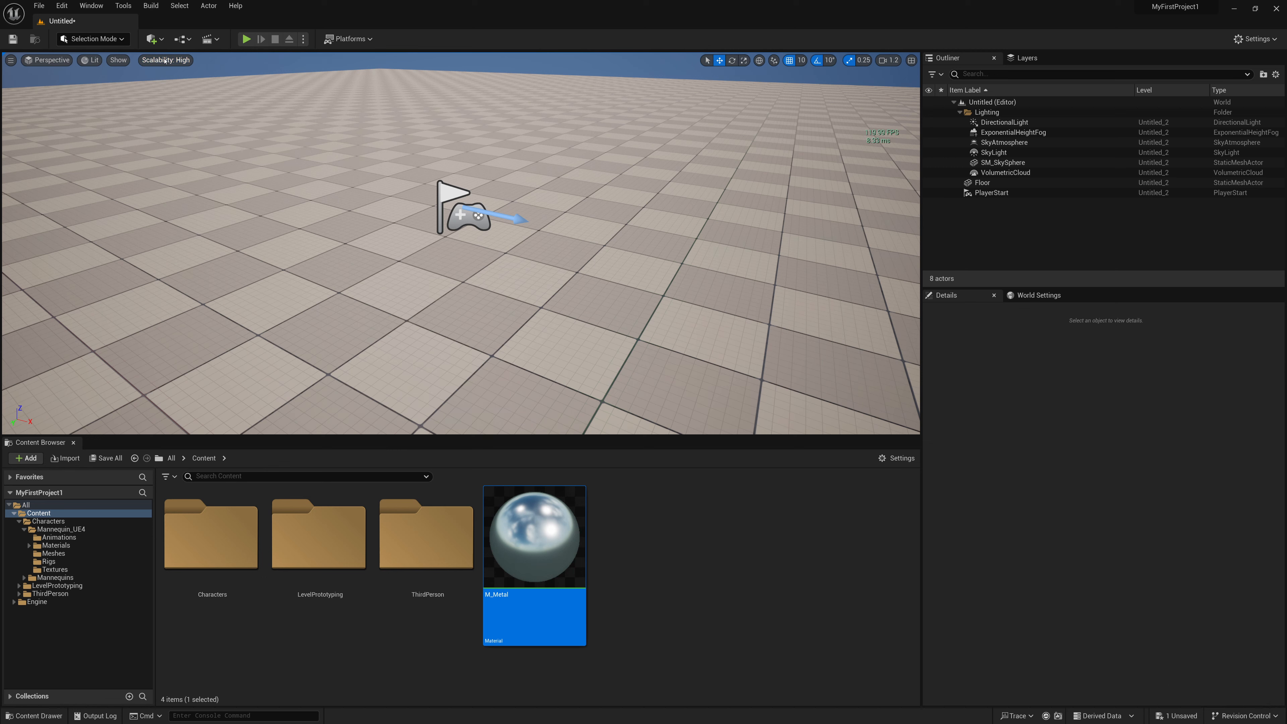
{"action": "left_click", "coordinate": [158, 44]}
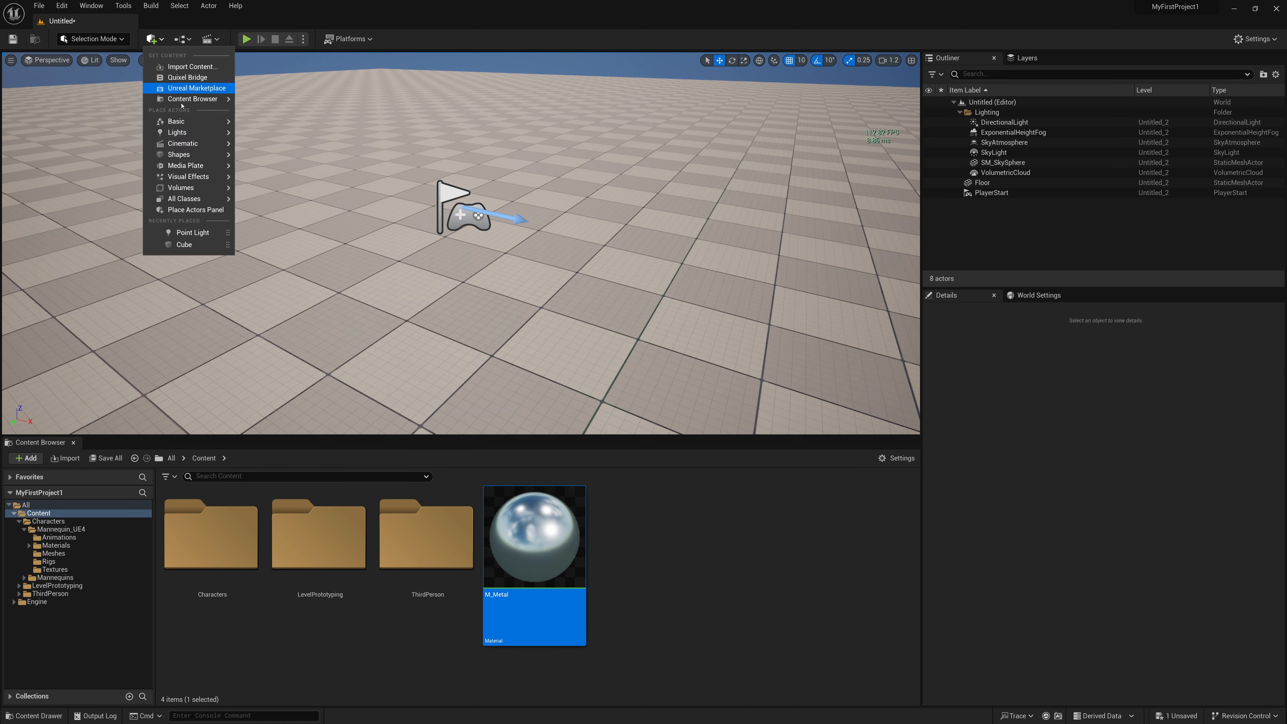
{"action": "mouse_move", "coordinate": [204, 153]}
{"action": "left_click", "coordinate": [277, 171]}
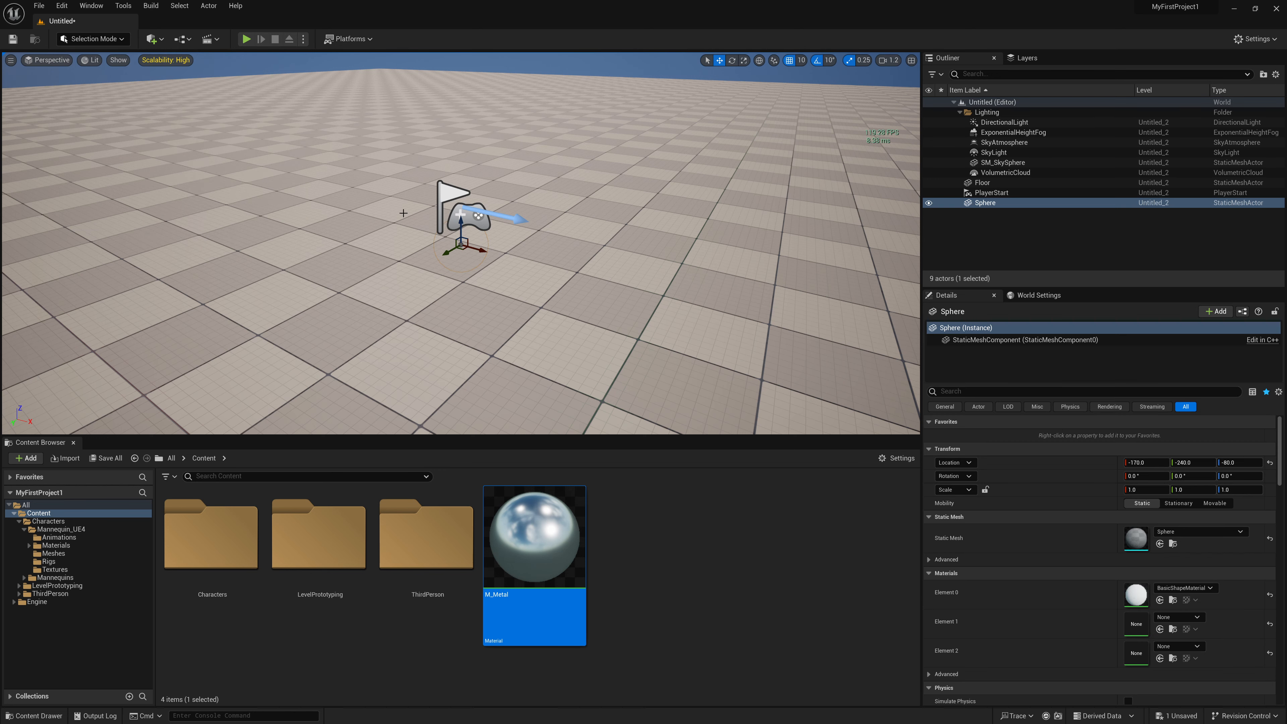
- Reset the Sphere's location to the origin, raise it to Z 110 and scale it uniformly to 2.0
{"action": "left_click", "coordinate": [1269, 462]}
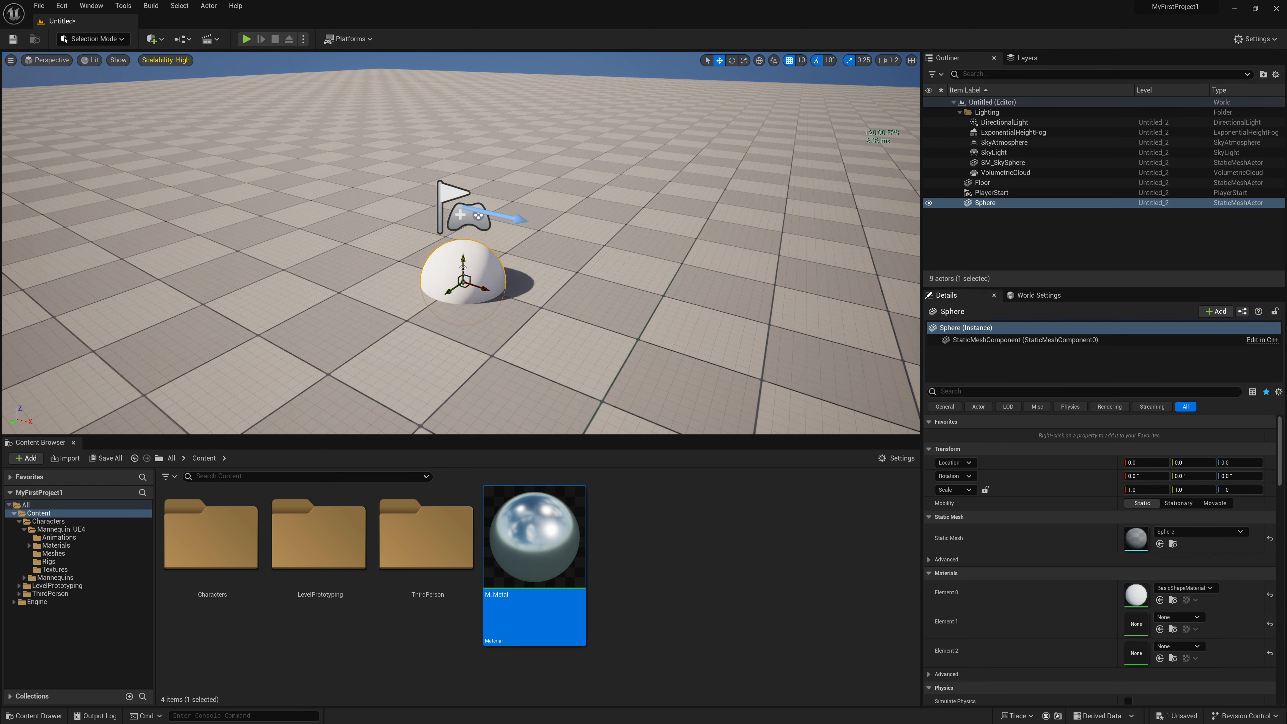
{"action": "left_click_drag", "start_coordinate": [464, 214], "coordinate": [493, 170]}
{"action": "key", "text": "r"}
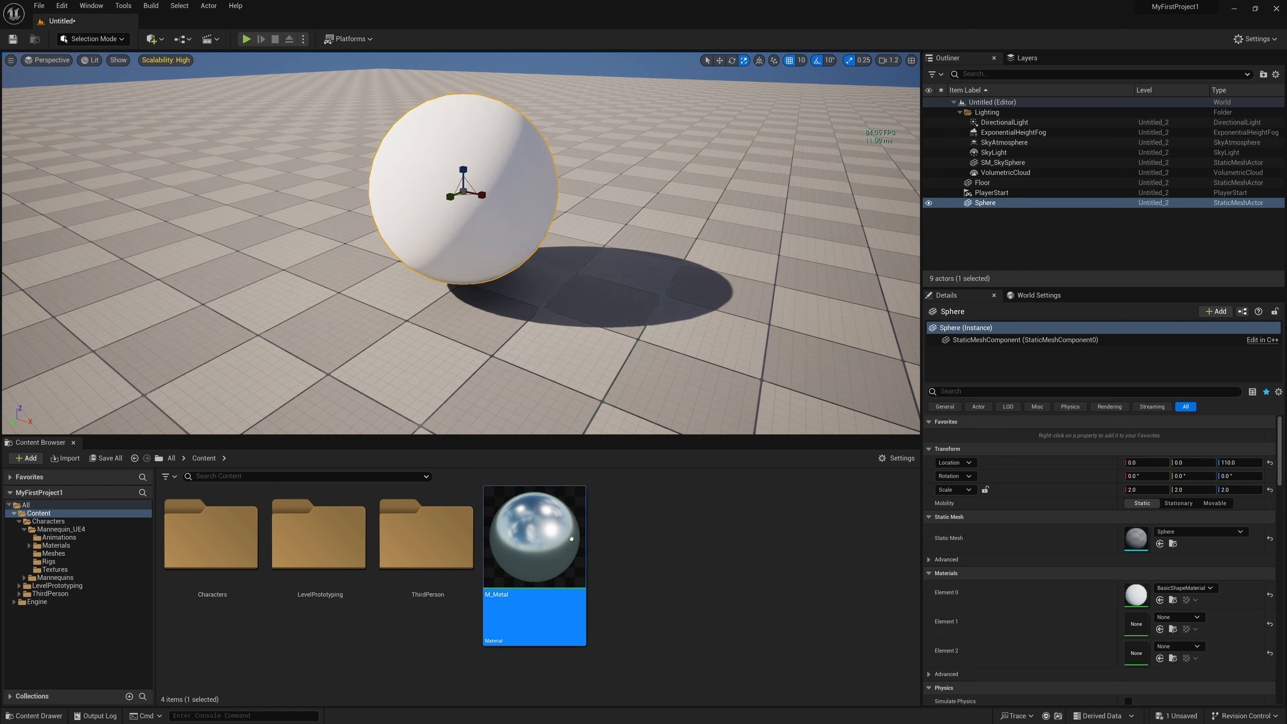
- Apply the M_Metal material to the Sphere and view its reflections from different angles
{"action": "left_click_drag", "start_coordinate": [569, 541], "coordinate": [468, 143]}
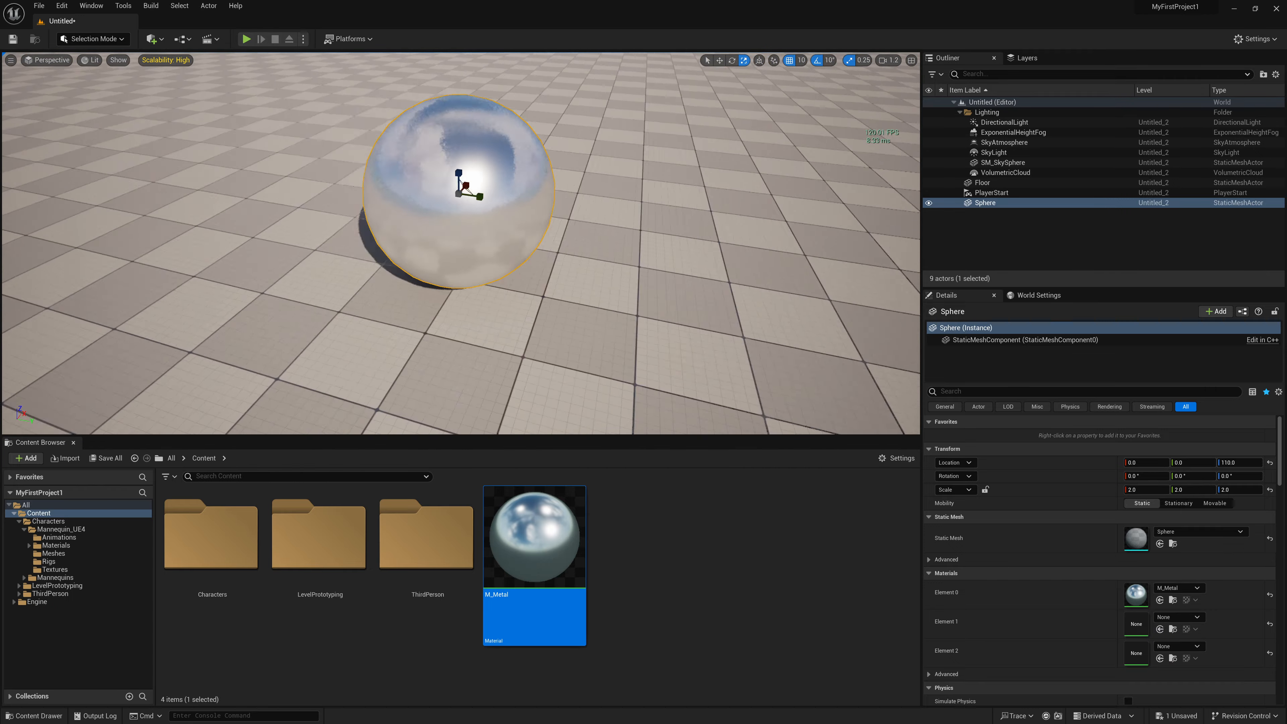
{"action": "right_click_drag", "start_coordinate": [468, 143], "coordinate": [562, 149]}
{"action": "right_click_drag", "start_coordinate": [508, 195], "coordinate": [508, 195]}
- Select the Floor and delete it from the level
{"action": "left_click", "coordinate": [507, 195]}
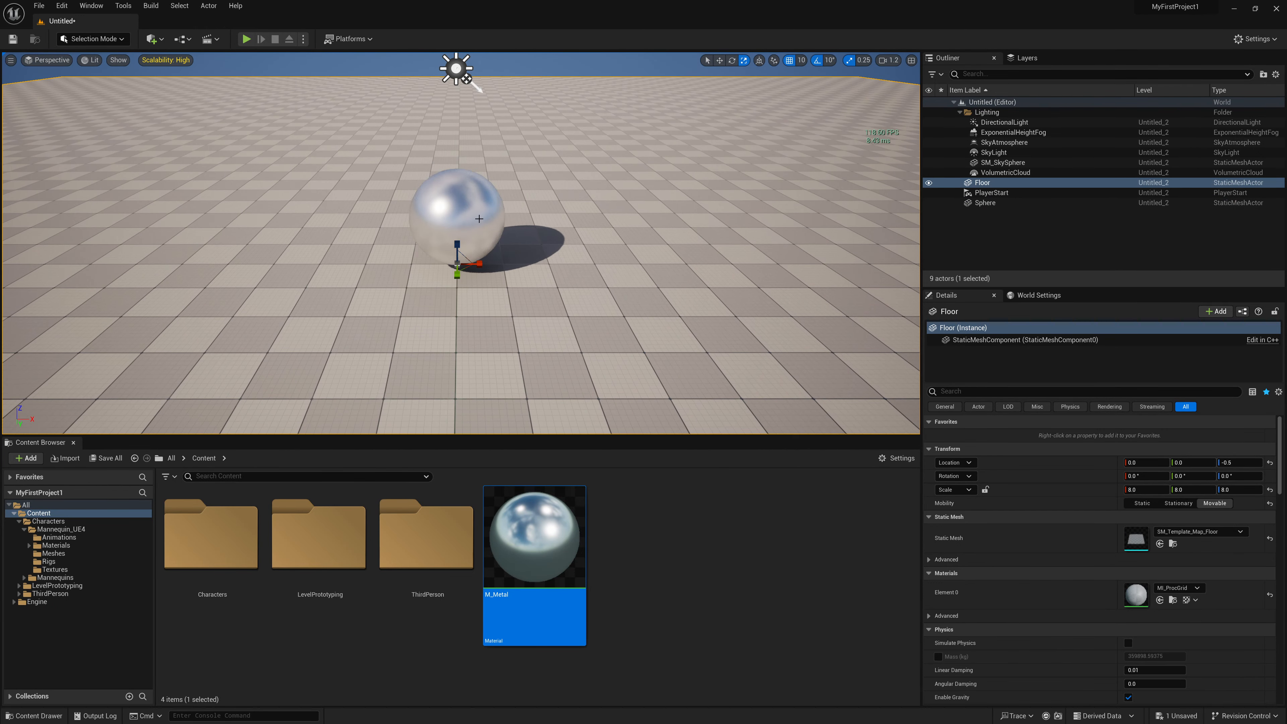
{"action": "key", "text": "ctrl+shift+h"}
{"action": "left_click", "coordinate": [983, 184]}
{"action": "key", "text": "Delete"}
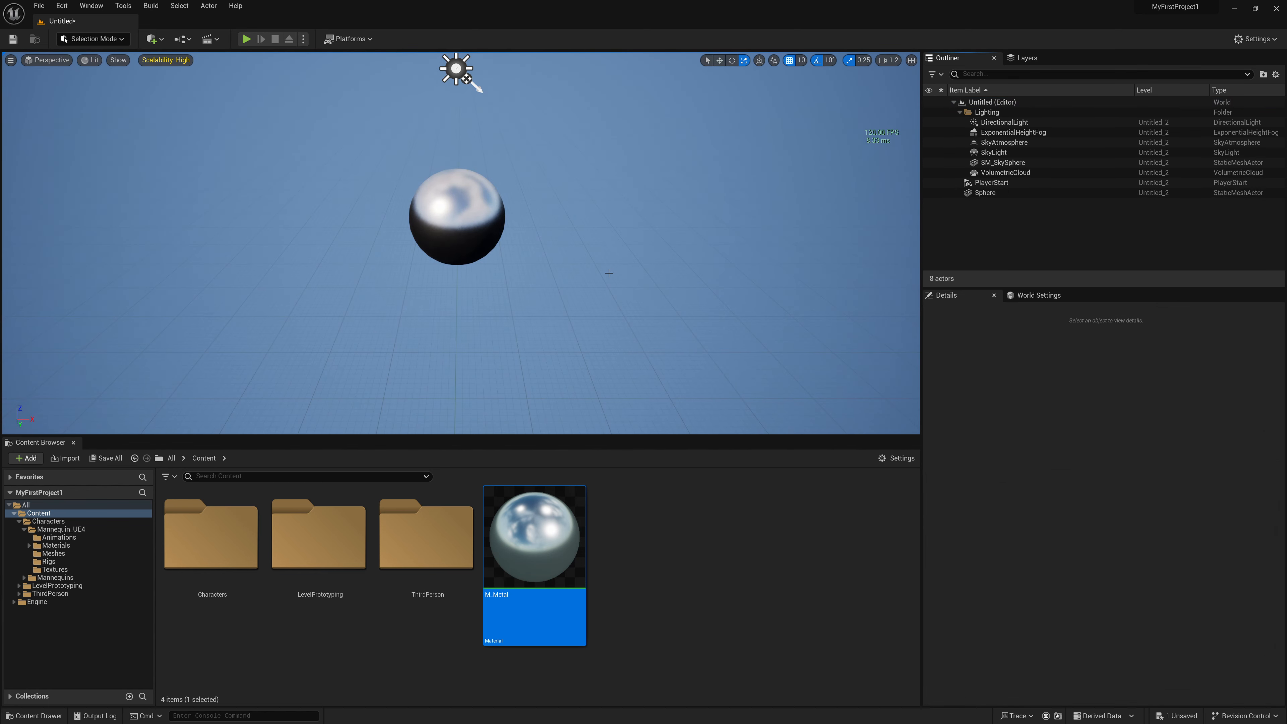
- Switch the editor to Landscape mode and examine the preview grid of the new landscape around the Sphere
{"action": "scroll", "coordinate": [609, 273], "scroll_direction": "down", "scroll_amount": 3}
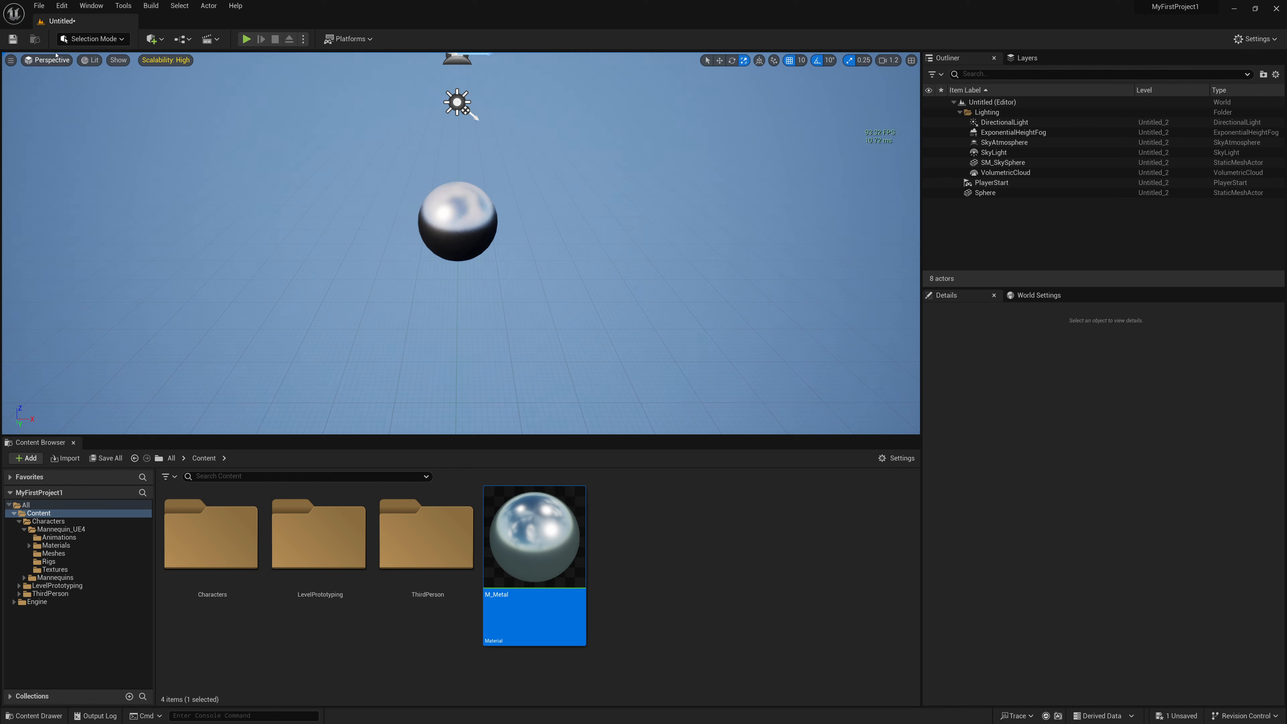
{"action": "left_click", "coordinate": [89, 41]}
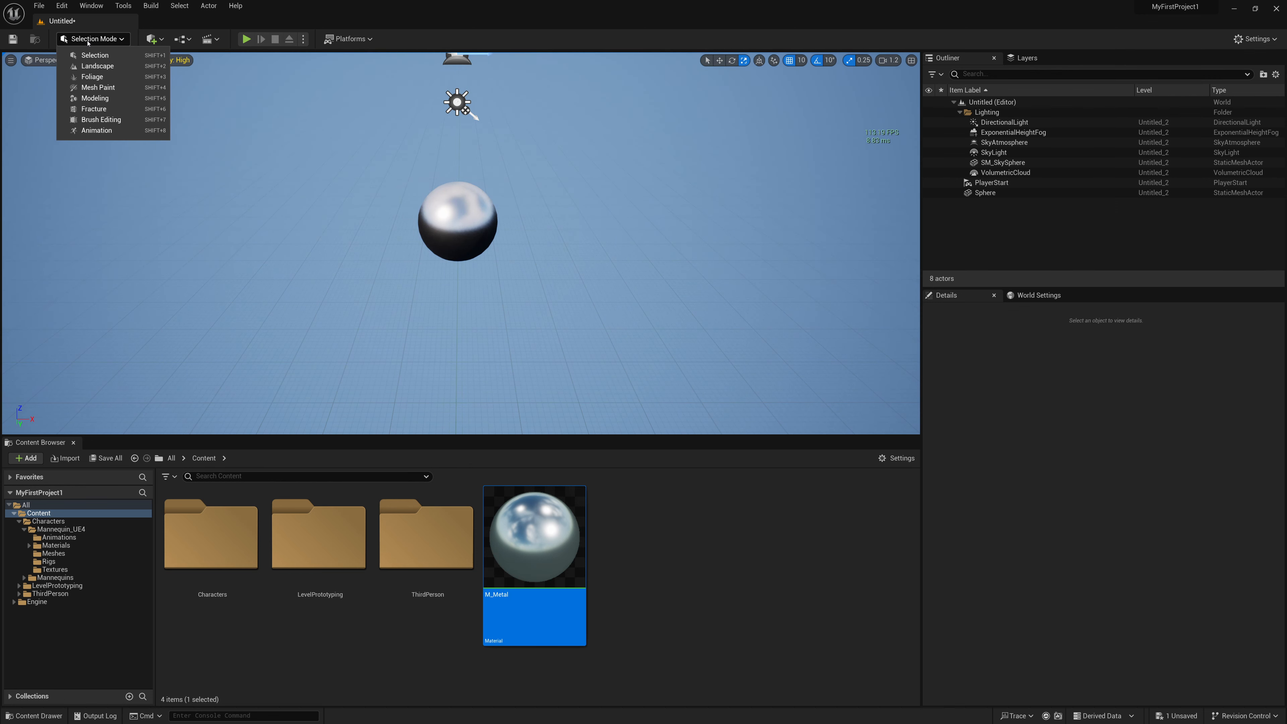
{"action": "left_click", "coordinate": [97, 66]}
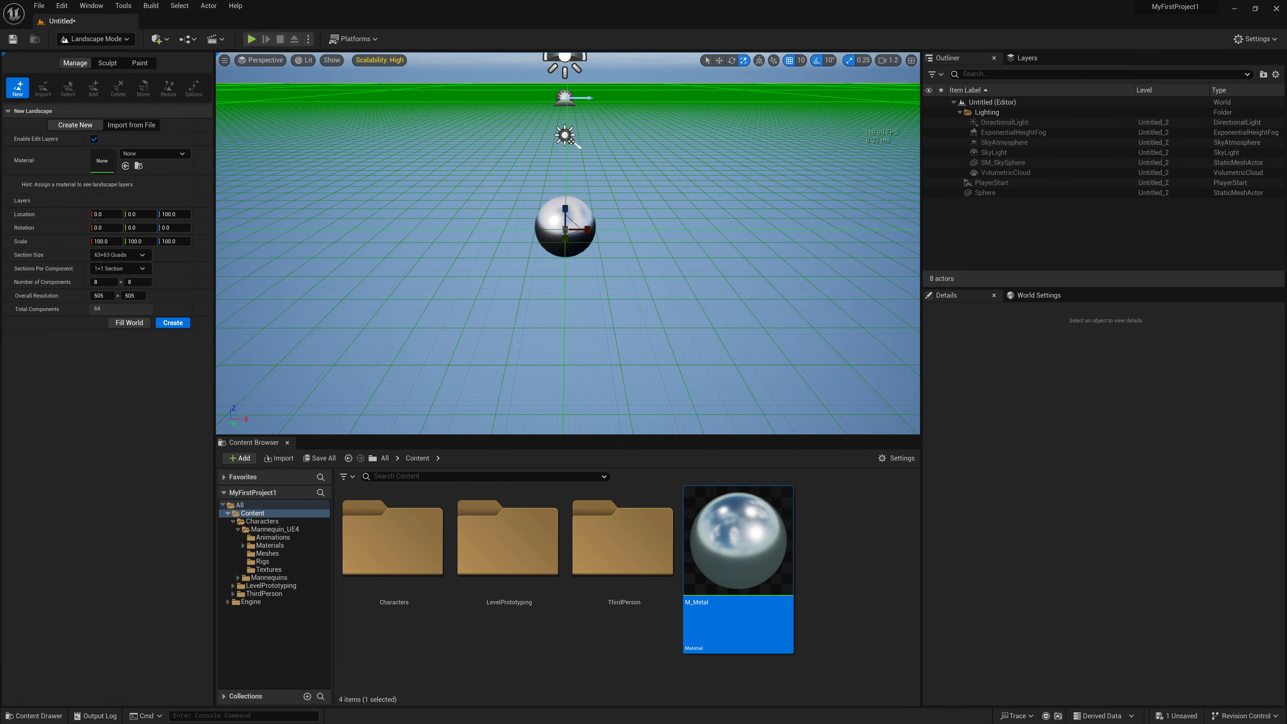
{"action": "key", "text": "d"}
{"action": "right_click_drag", "start_coordinate": [567, 243], "coordinate": [496, 240]}
{"action": "key", "text": "s"}
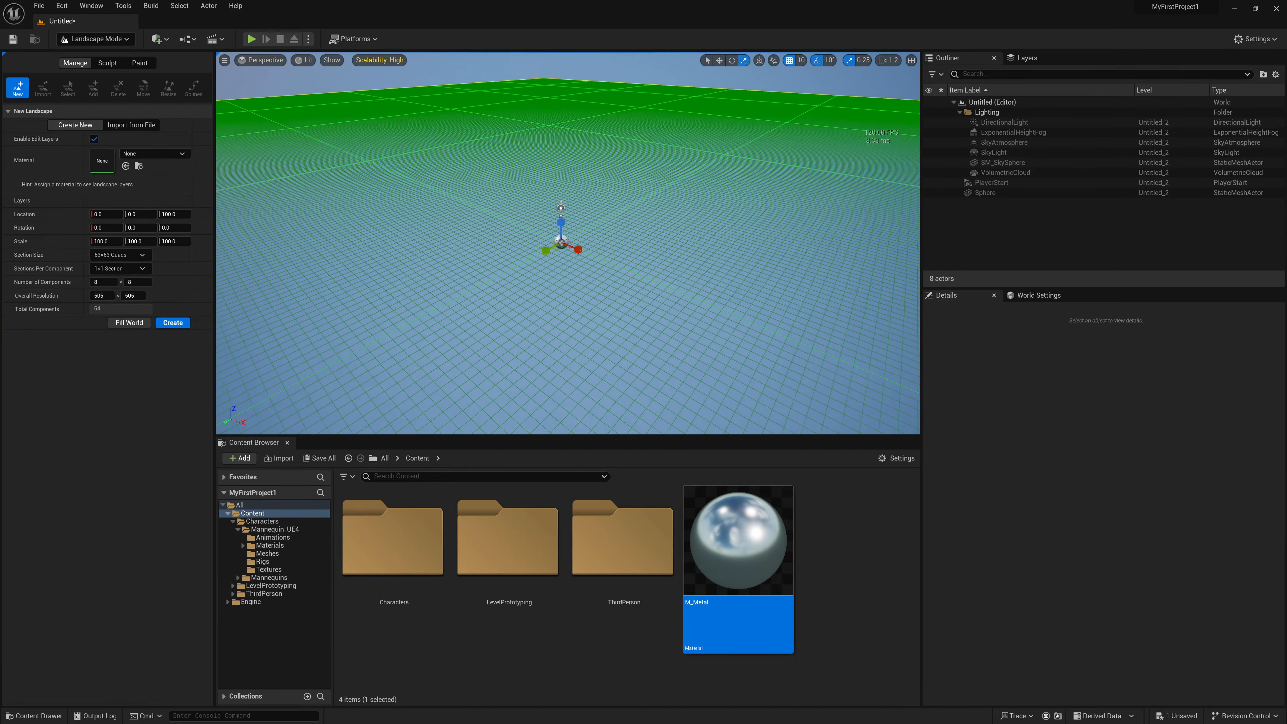
{"action": "right_click_drag", "start_coordinate": [561, 149], "coordinate": [561, 150]}
{"action": "key", "text": "s"}
{"action": "key", "text": "a"}
{"action": "right_click_drag", "start_coordinate": [474, 185], "coordinate": [566, 186]}
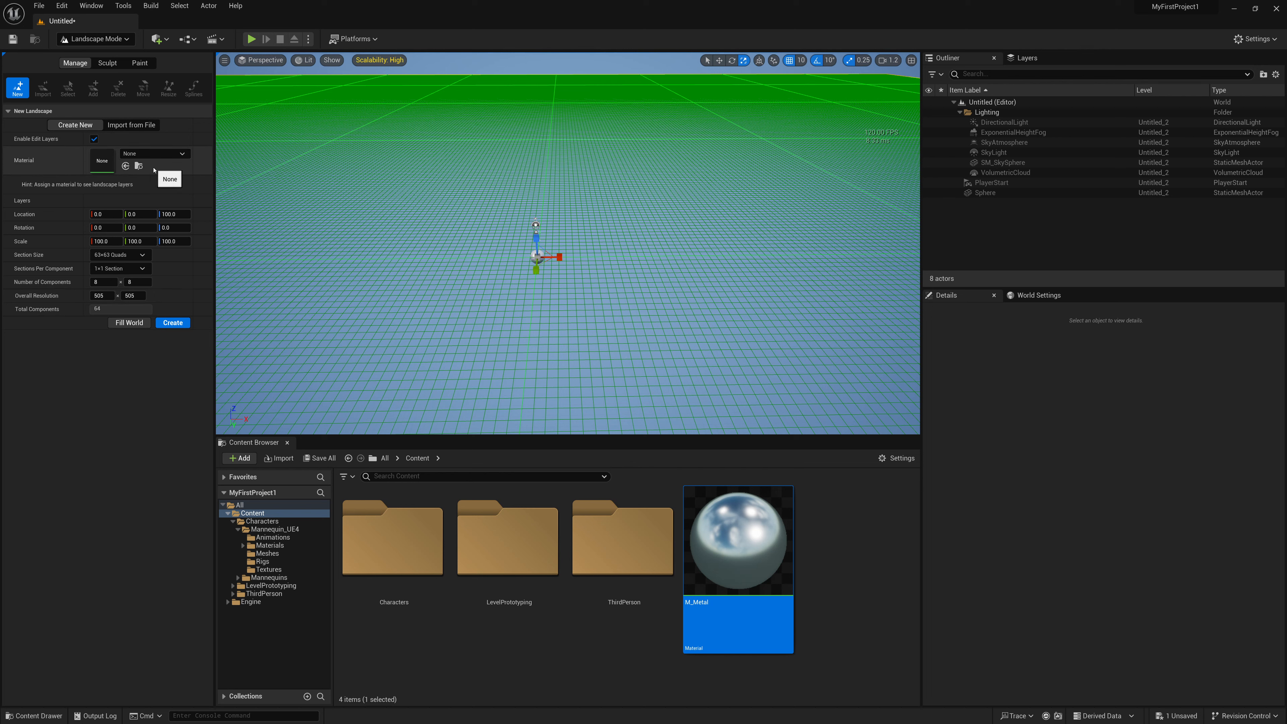
- Look at the import-from-file options, then create a new landscape with the default 8 x 8 components and 63x63-quad sections
{"action": "left_click", "coordinate": [128, 125]}
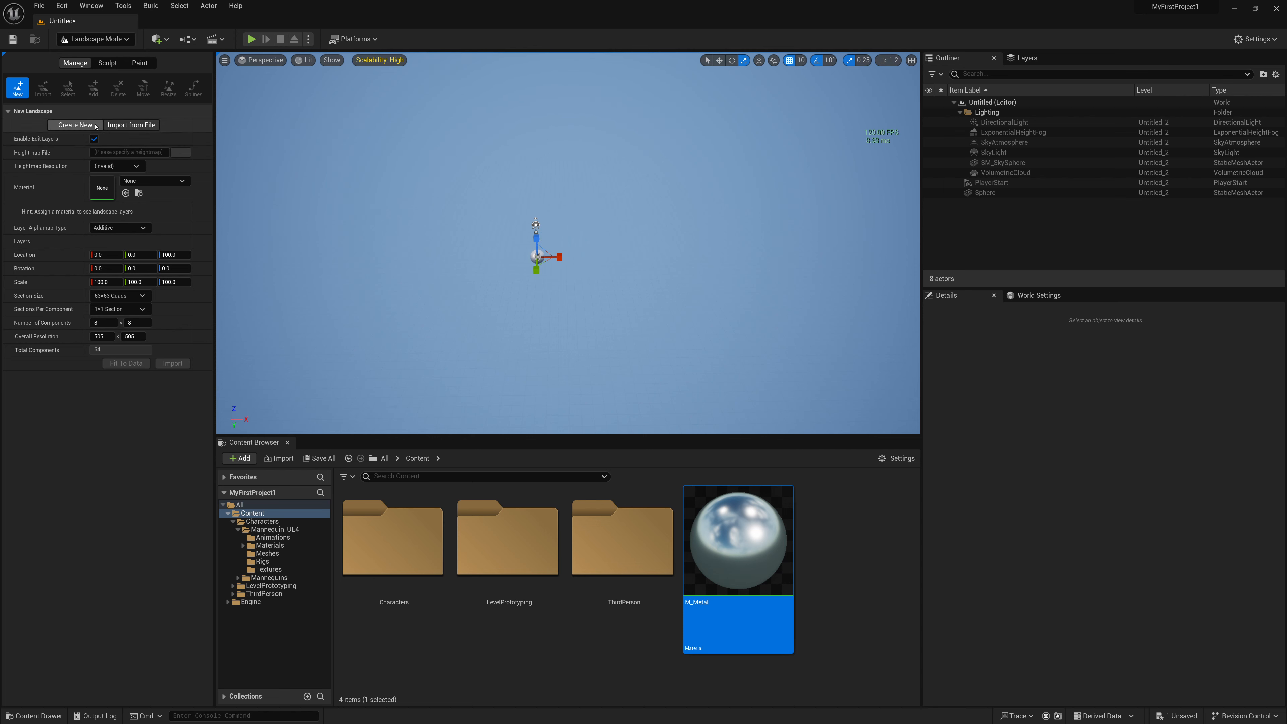
{"action": "left_click", "coordinate": [75, 126]}
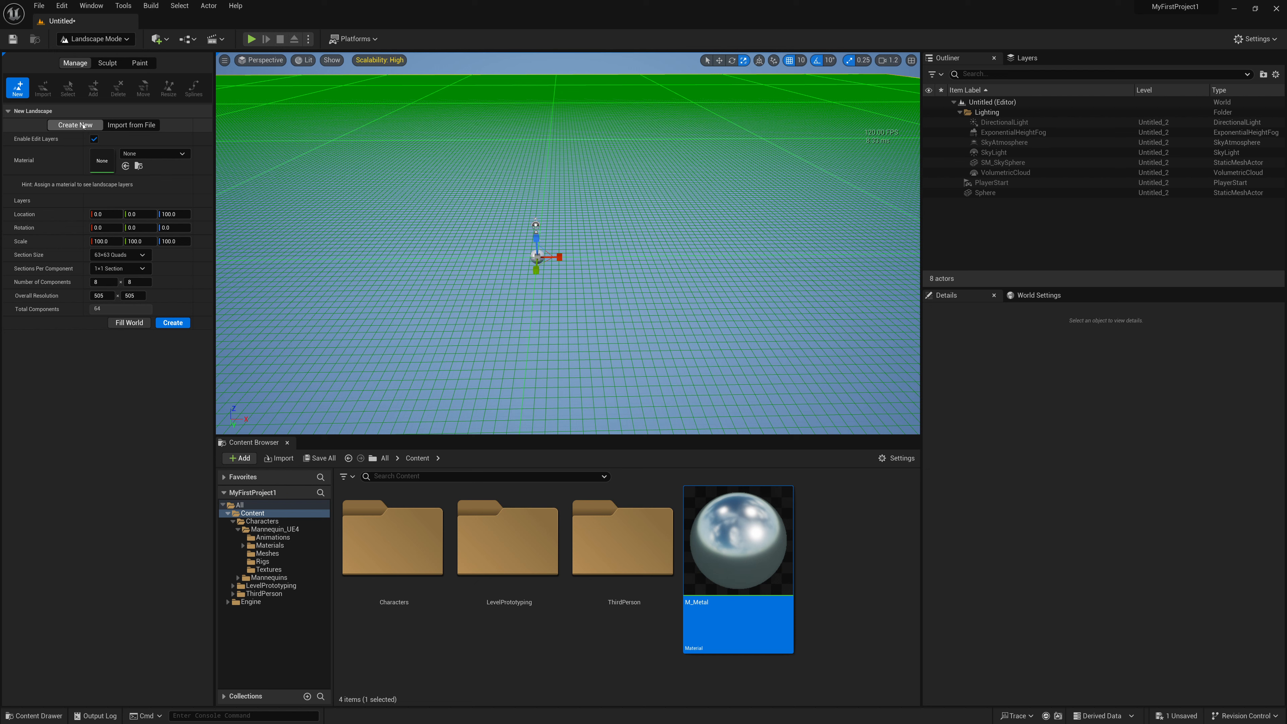
{"action": "left_click", "coordinate": [172, 325]}
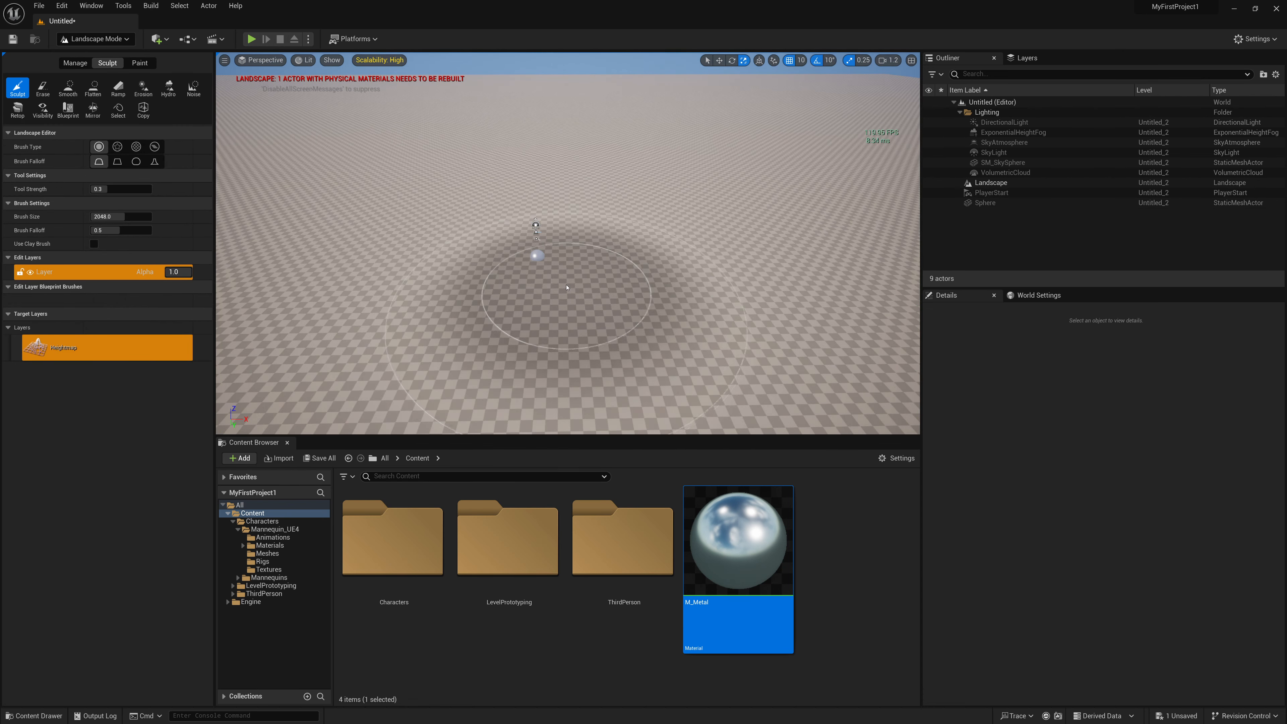
- Try the Sculpt tool at strength 0.3, raising a hill around the Sphere and lowering the terrain into a hollow
{"action": "mouse_move", "coordinate": [573, 280]}
{"action": "right_mouse_down"}
{"action": "mouse_move", "coordinate": [516, 238]}
{"action": "mouse_move", "coordinate": [558, 290]}
{"action": "mouse_move", "coordinate": [593, 283]}
{"action": "mouse_move", "coordinate": [579, 235]}
{"action": "mouse_move", "coordinate": [596, 250]}
{"action": "mouse_move", "coordinate": [618, 240]}
{"action": "right_mouse_up"}
{"action": "key", "text": "w"}
{"action": "key", "text": "w"}
{"action": "key", "text": "a"}
{"action": "key", "text": "s"}
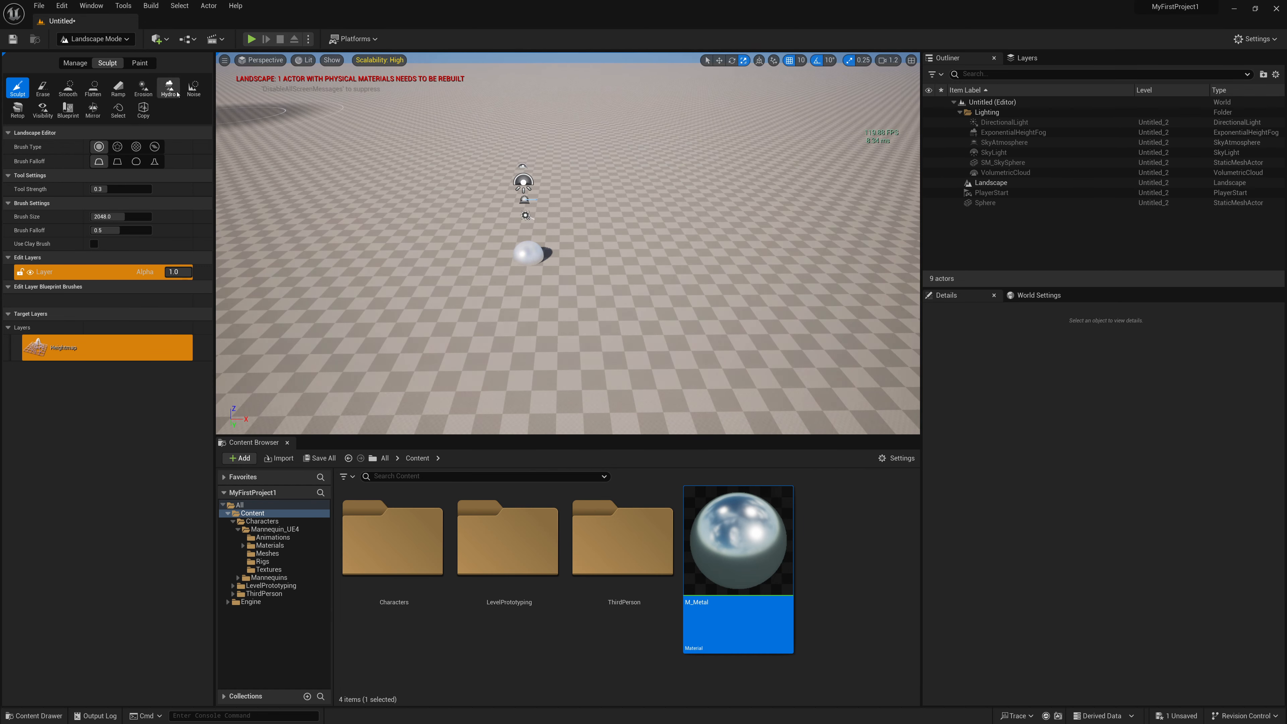
{"action": "key", "text": "s"}
{"action": "right_click_drag", "start_coordinate": [579, 241], "coordinate": [573, 249]}
{"action": "left_click_drag", "start_coordinate": [535, 239], "coordinate": [534, 163]}
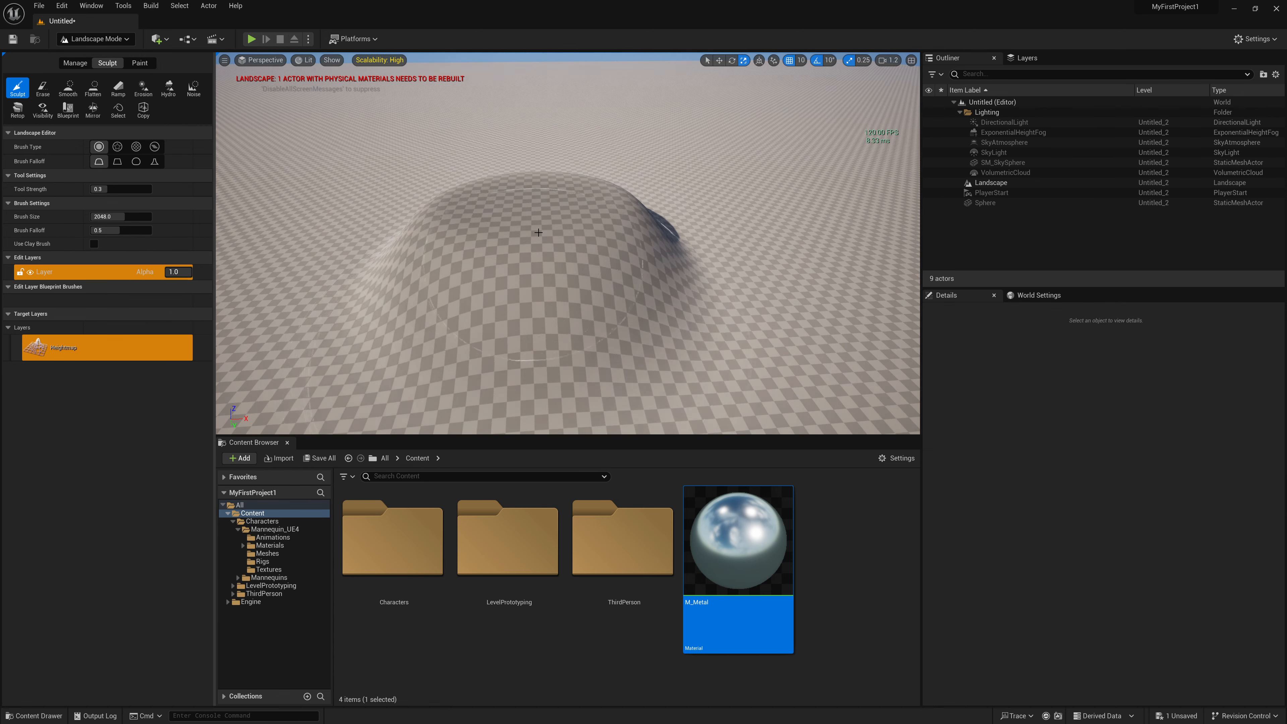
{"action": "mouse_move", "coordinate": [556, 229]}
{"action": "left_mouse_down", "text": "shift"}
{"action": "mouse_move", "coordinate": [575, 244]}
{"action": "mouse_move", "coordinate": [508, 234]}
{"action": "mouse_move", "coordinate": [474, 282]}
{"action": "mouse_move", "coordinate": [481, 316]}
{"action": "left_mouse_up", "text": "shift"}
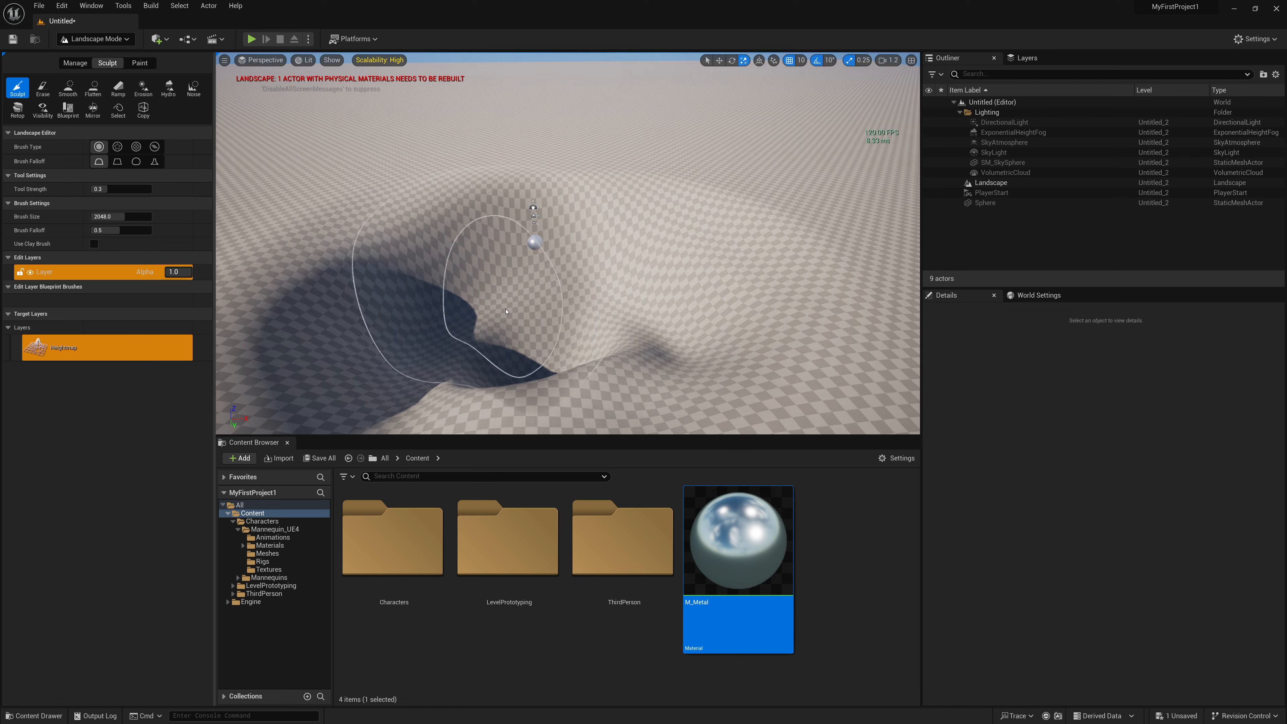
- Undo the sculpt strokes made on the landscape
{"action": "key", "text": "ctrl+z"}
{"action": "key", "text": "ctrl+z"}
{"action": "key", "text": "ctrl+z"}
{"action": "key", "text": "ctrl+z"}
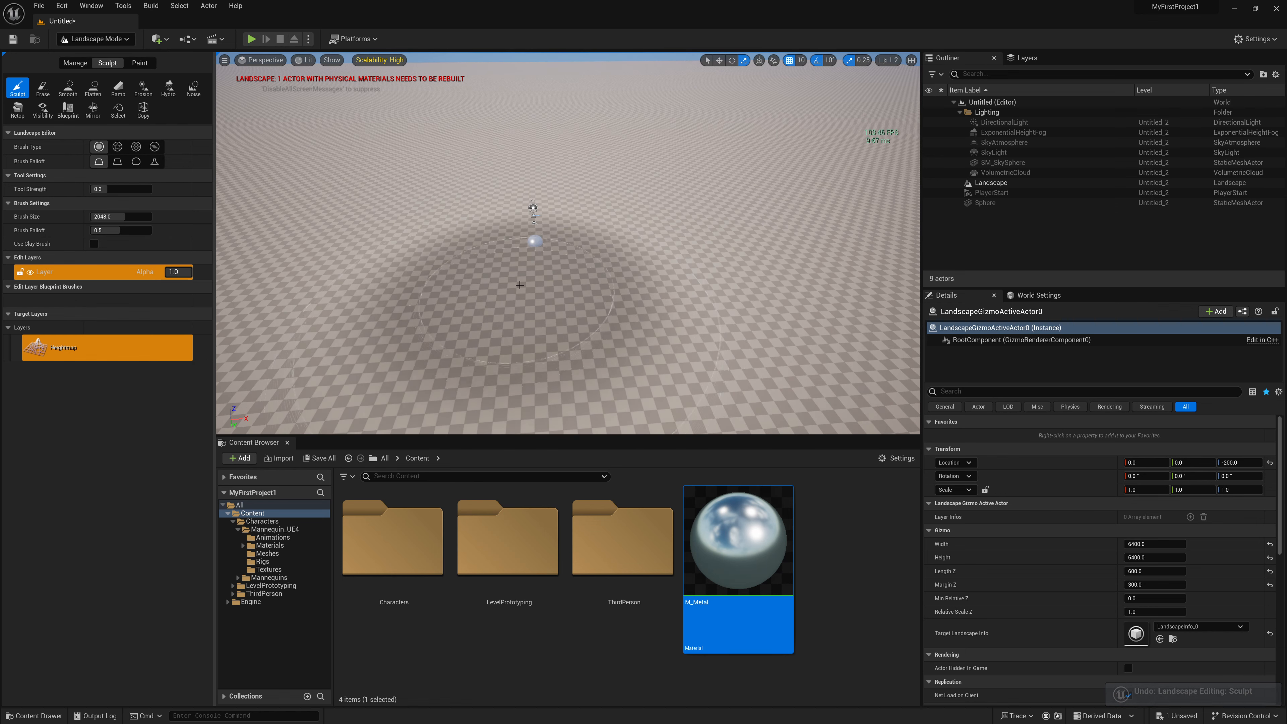
- Set the sculpt tool strength to 0.1 and gently raise the terrain around the Sphere
{"action": "right_click_drag", "start_coordinate": [511, 306], "coordinate": [463, 303]}
{"action": "key", "text": "w"}
{"action": "key", "text": "d"}
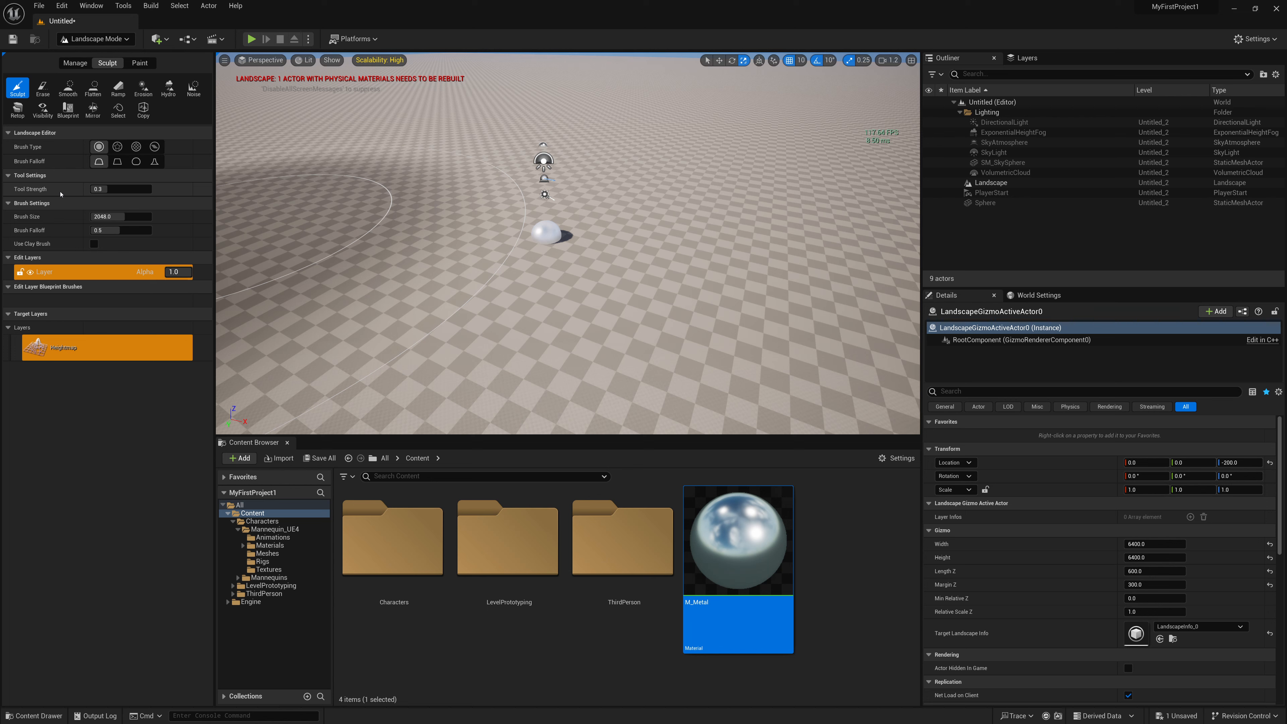
{"action": "left_click", "coordinate": [124, 189]}
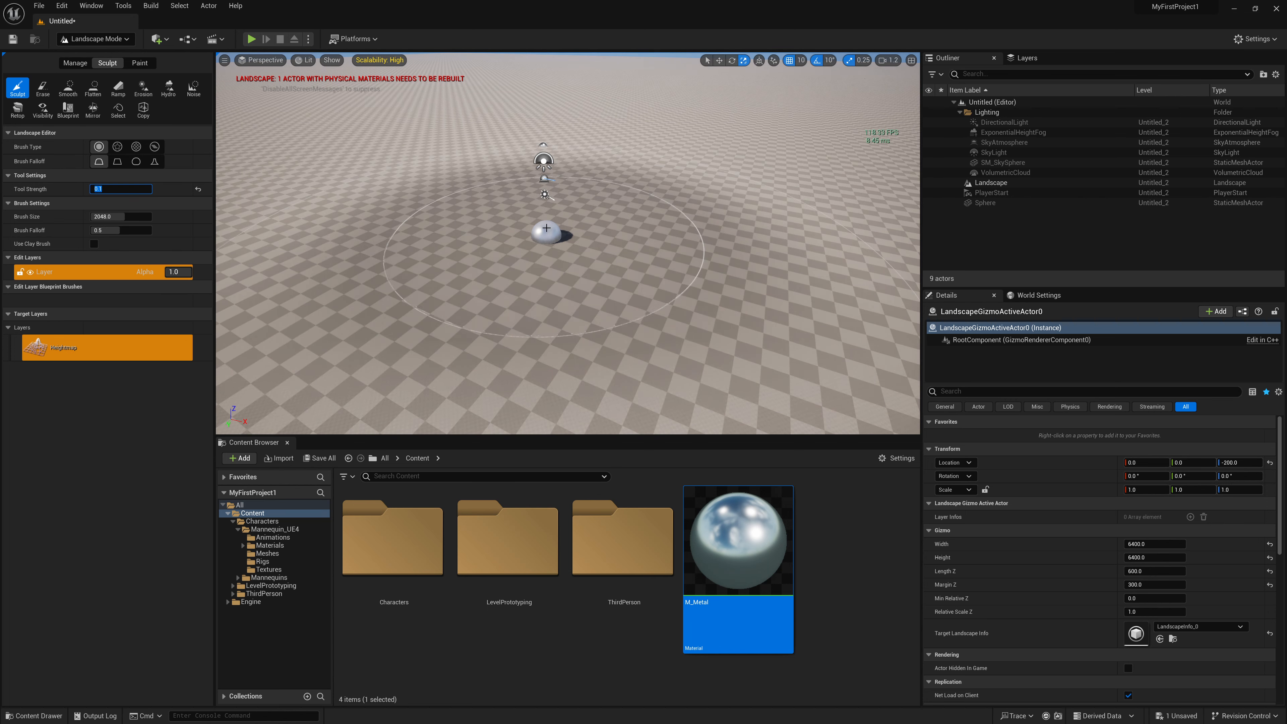
{"action": "right_click_drag", "start_coordinate": [546, 228], "coordinate": [547, 274]}
{"action": "scroll", "coordinate": [559, 174], "scroll_direction": "down", "scroll_amount": 6}
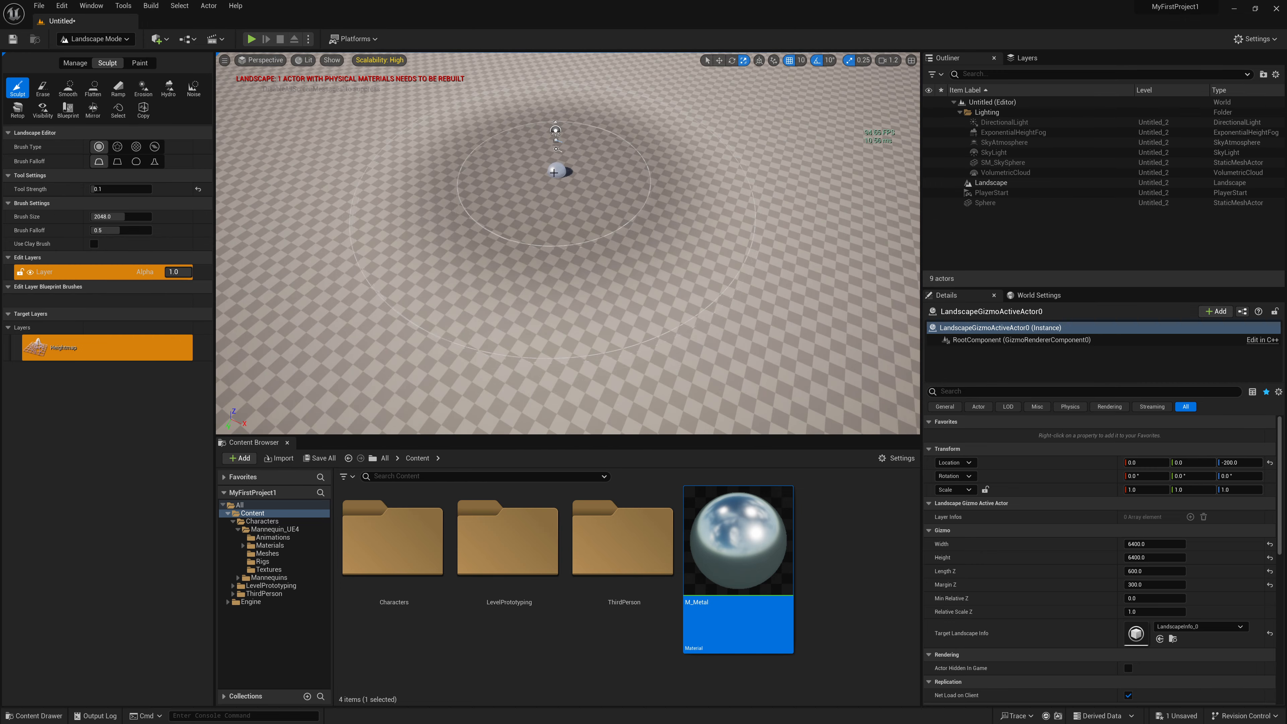
{"action": "left_click_drag", "start_coordinate": [553, 172], "coordinate": [527, 210]}
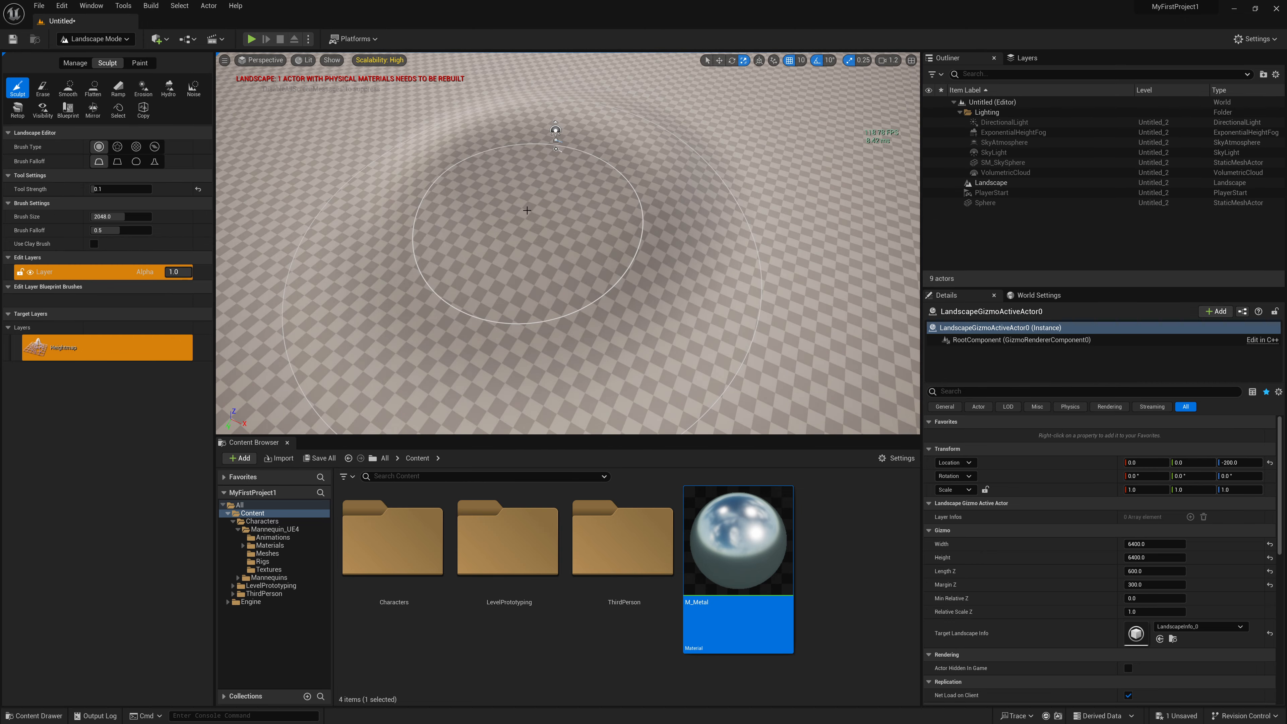
{"action": "key", "text": "w"}
{"action": "mouse_move", "coordinate": [527, 210]}
{"action": "right_mouse_down"}
{"action": "mouse_move", "coordinate": [524, 191]}
{"action": "mouse_move", "coordinate": [544, 200]}
{"action": "mouse_move", "coordinate": [537, 188]}
{"action": "right_mouse_up"}
{"action": "key", "text": "a"}
{"action": "key", "text": "w"}
{"action": "key", "text": "s"}
{"action": "left_click_drag", "start_coordinate": [527, 210], "coordinate": [448, 216]}
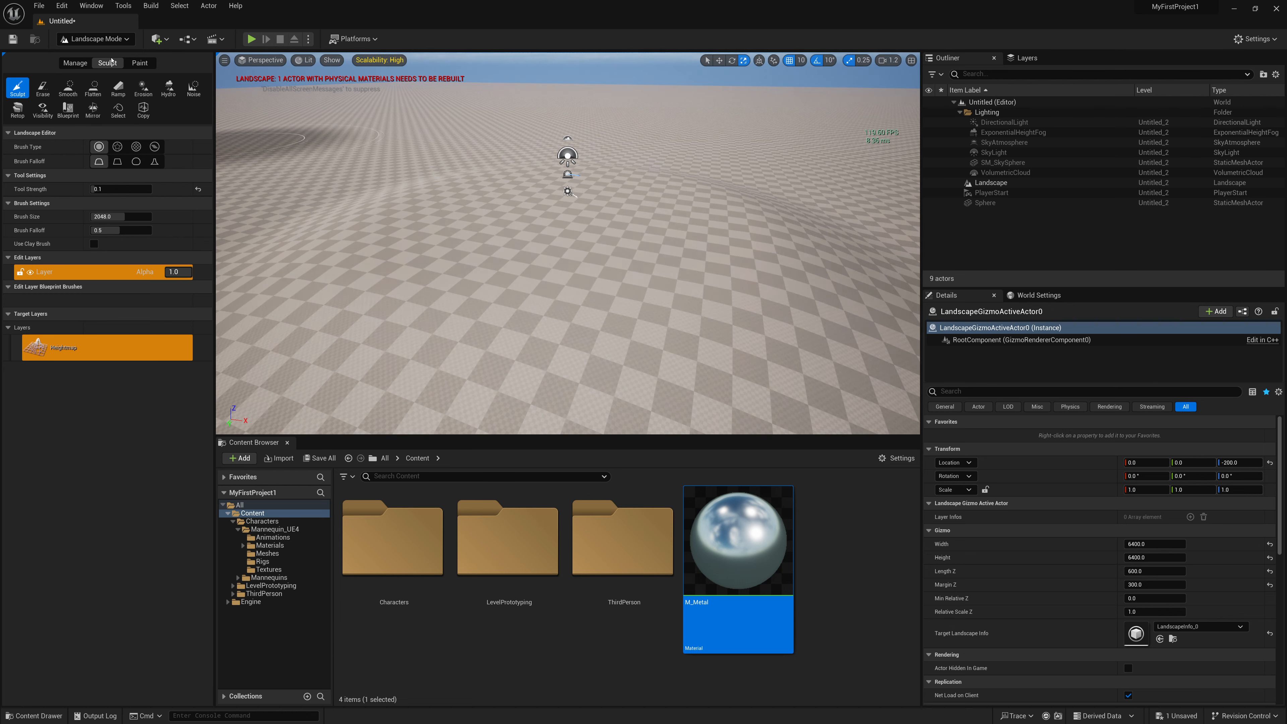
- Return to Selection mode and raise the buried Sphere above the terrain to Z 370
{"action": "left_click", "coordinate": [111, 40]}
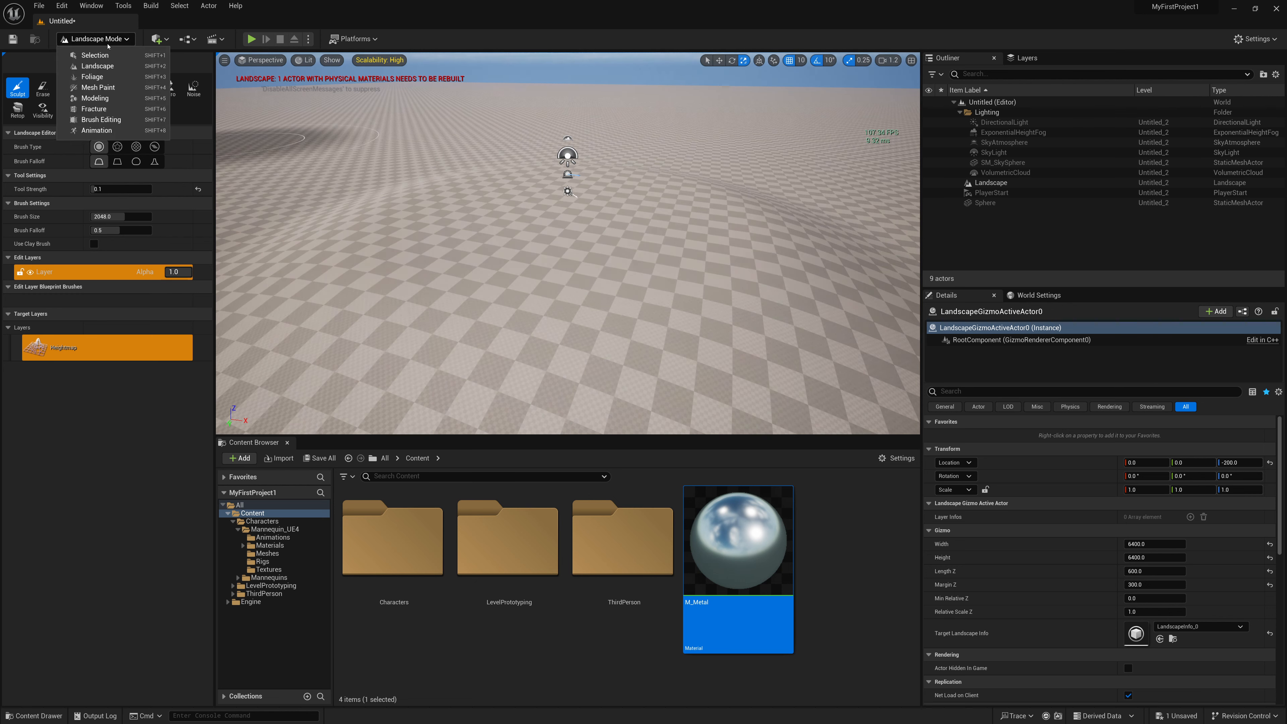
{"action": "left_click", "coordinate": [109, 56]}
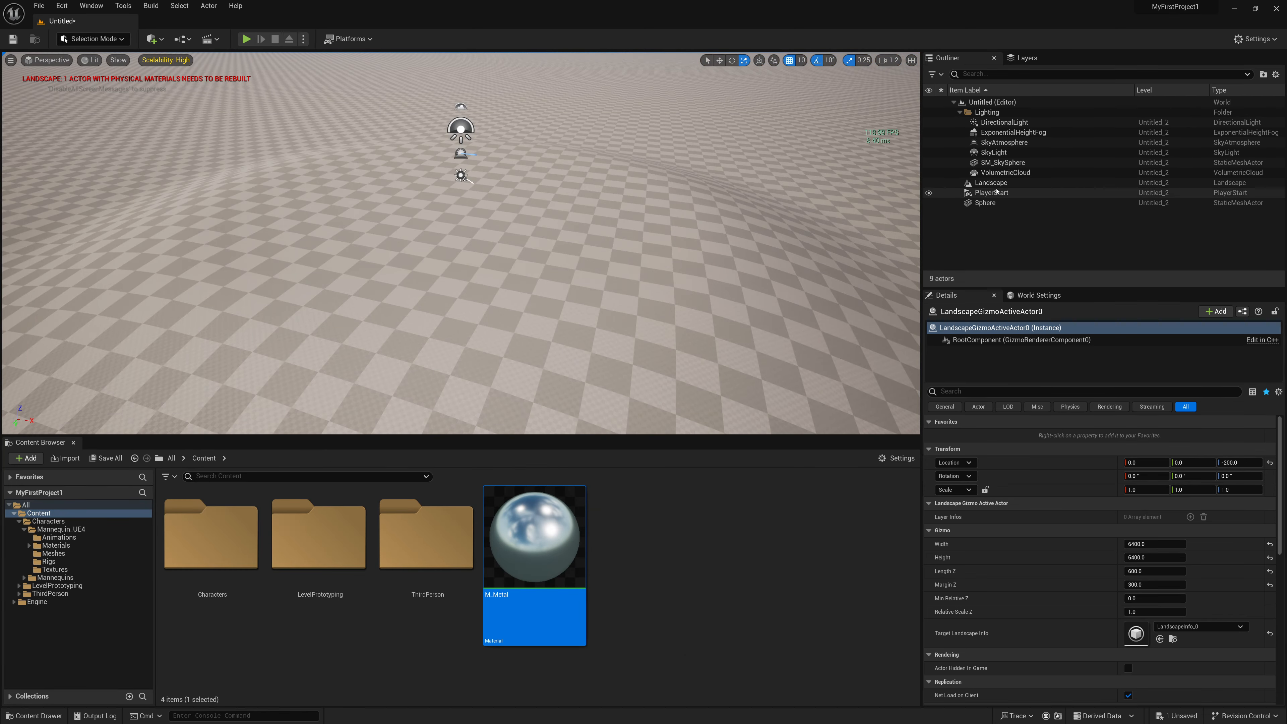
{"action": "left_click", "coordinate": [984, 203]}
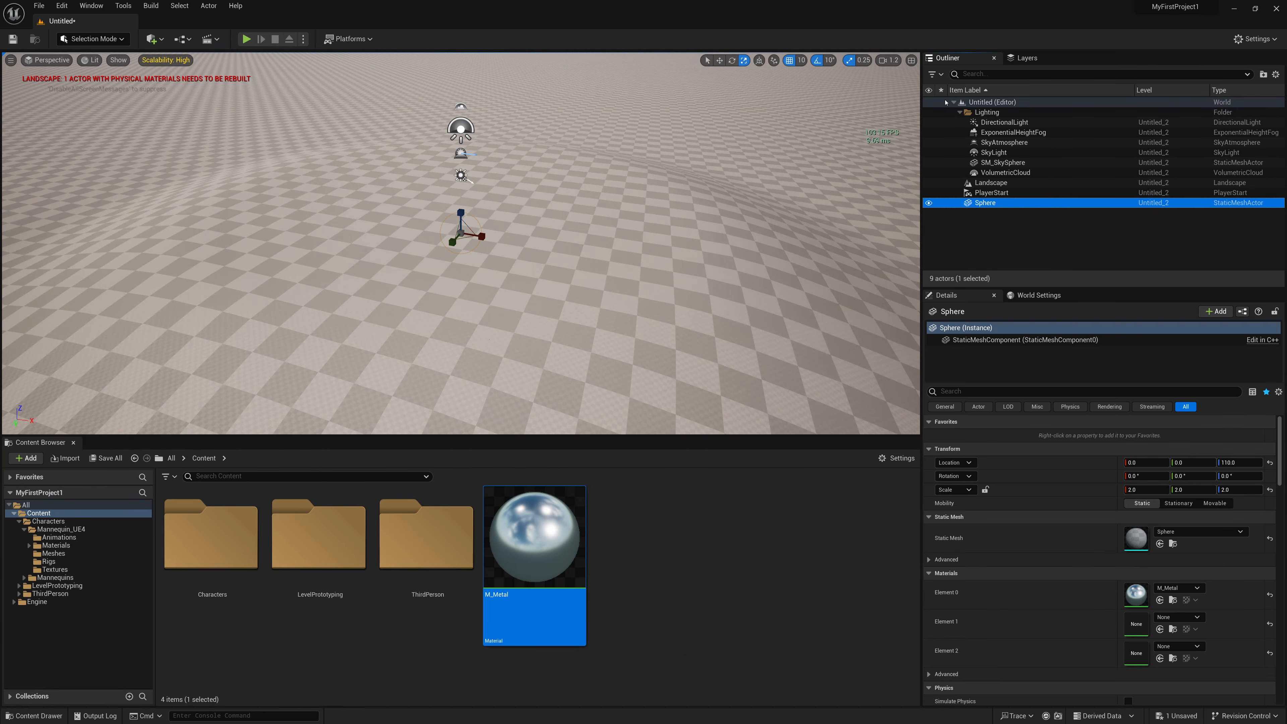
{"action": "key", "text": "w"}
{"action": "left_click_drag", "start_coordinate": [460, 215], "coordinate": [460, 163]}
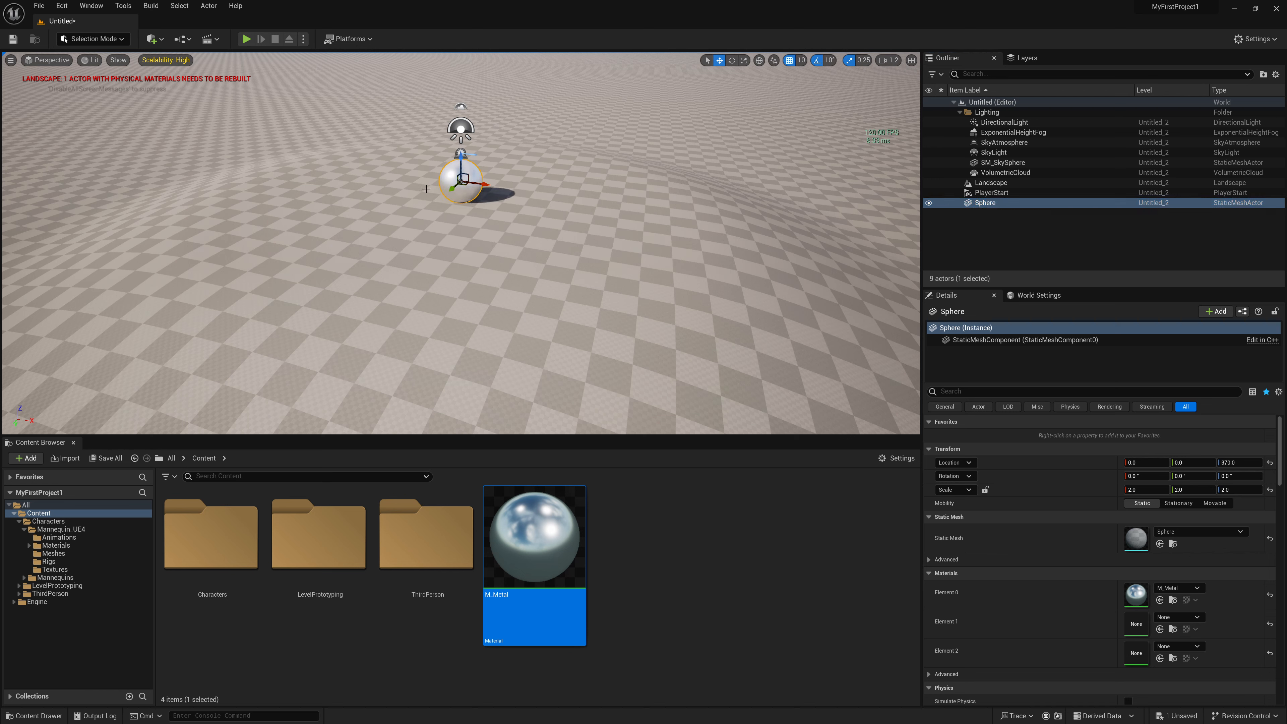
{"action": "mouse_move", "coordinate": [389, 188]}
{"action": "right_mouse_down"}
{"action": "mouse_move", "coordinate": [425, 206]}
{"action": "mouse_move", "coordinate": [405, 192]}
{"action": "right_mouse_up"}
{"action": "key", "text": "s"}
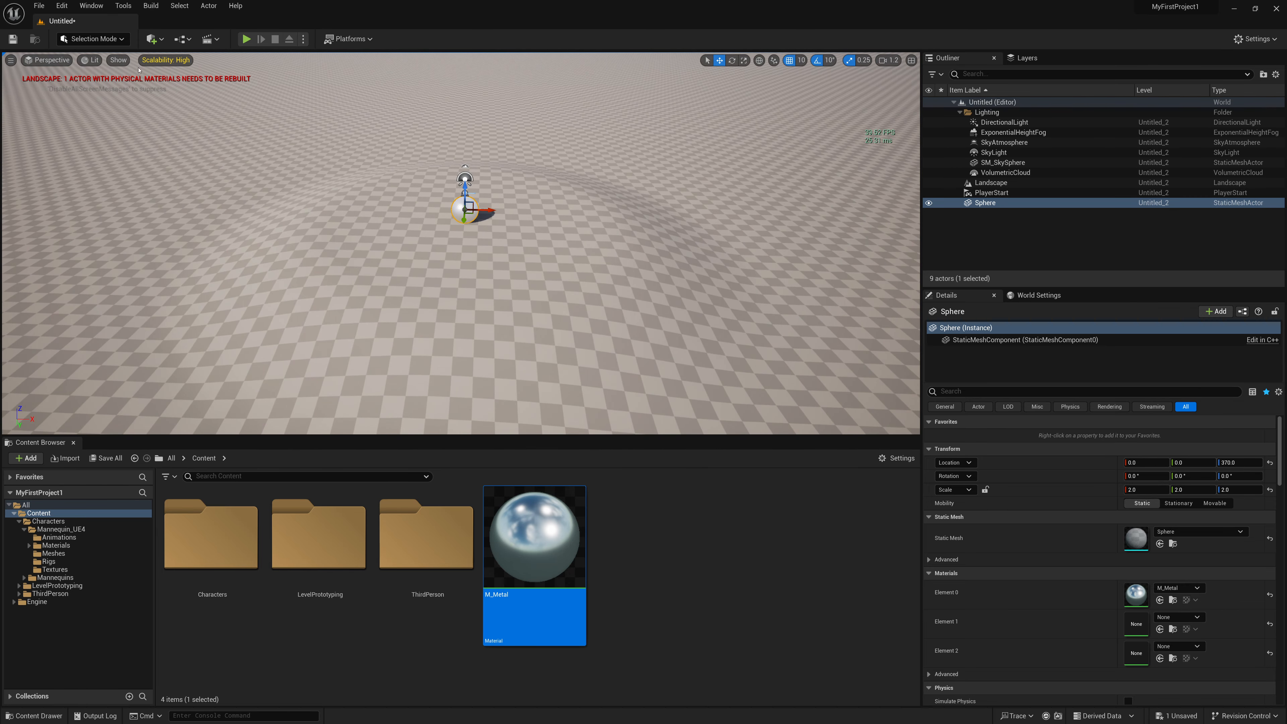
- Switch to Landscape mode and back to Selection mode
{"action": "left_click", "coordinate": [101, 42]}
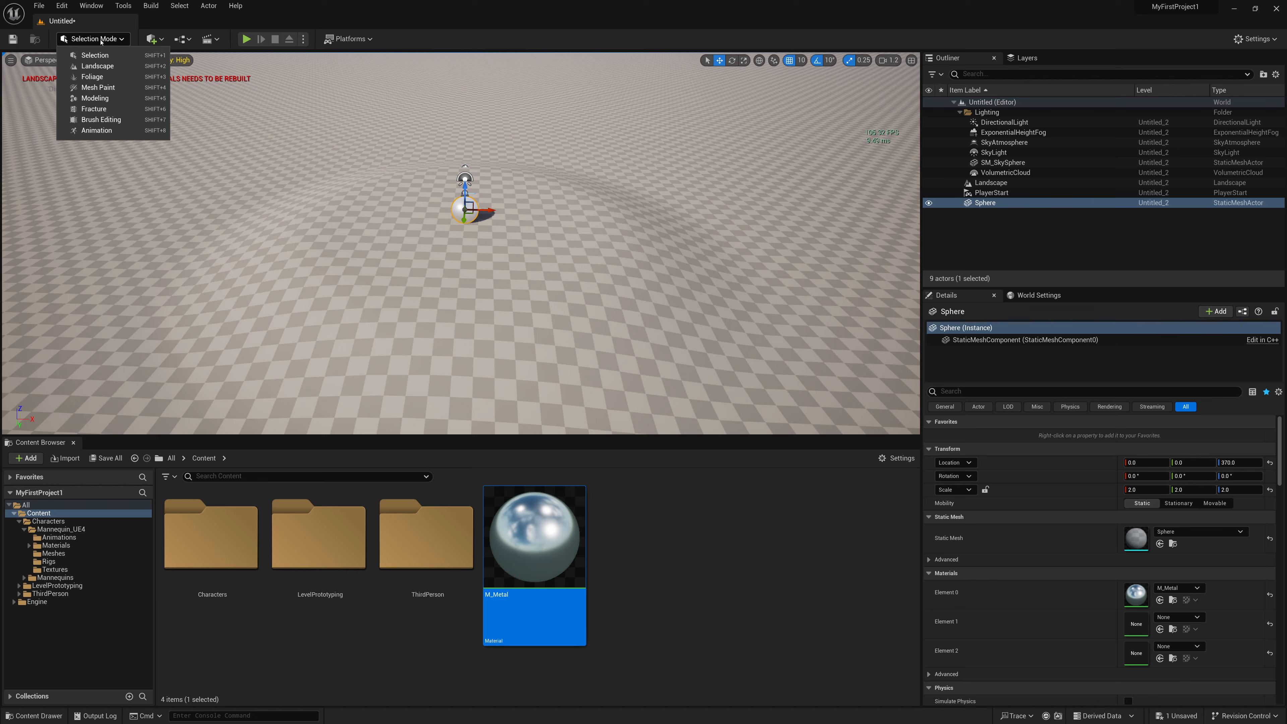
{"action": "left_click", "coordinate": [101, 66]}
{"action": "mouse_move", "coordinate": [324, 177]}
{"action": "left_mouse_down"}
{"action": "mouse_move", "coordinate": [517, 149]}
{"action": "mouse_move", "coordinate": [468, 164]}
{"action": "mouse_move", "coordinate": [453, 236]}
{"action": "left_mouse_up"}
{"action": "left_click", "coordinate": [96, 39]}
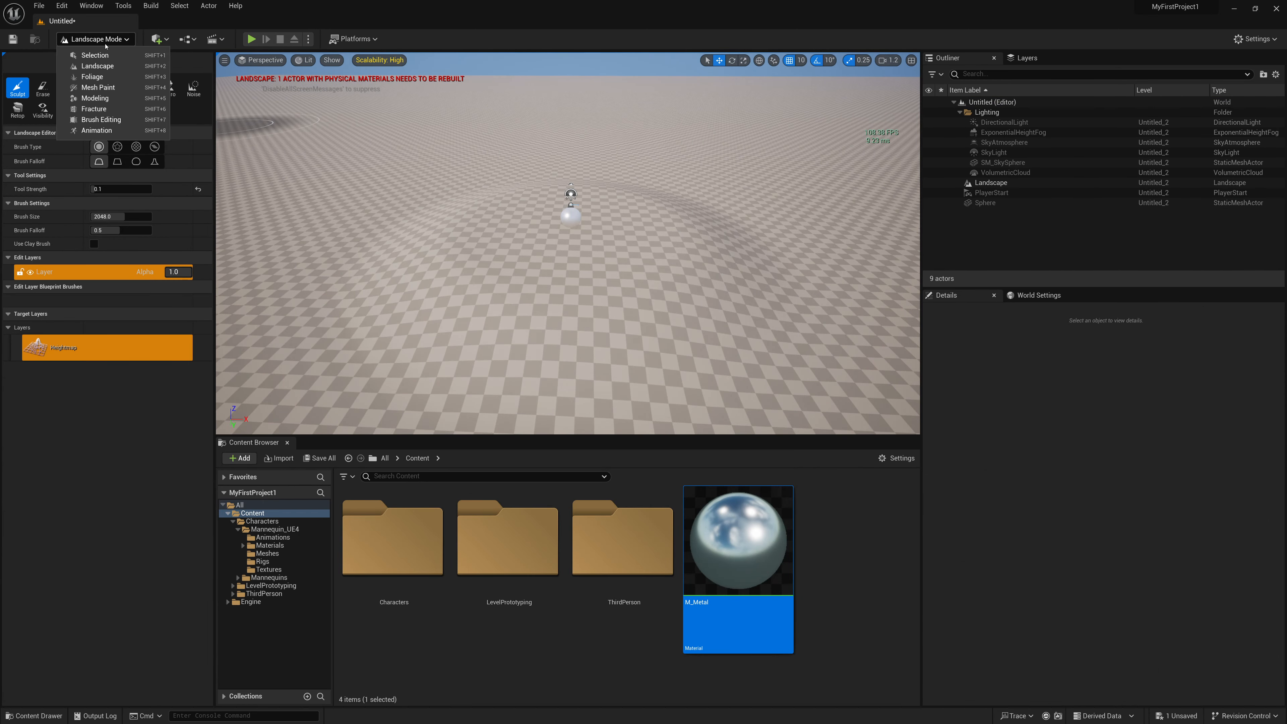
{"action": "left_click", "coordinate": [94, 55]}
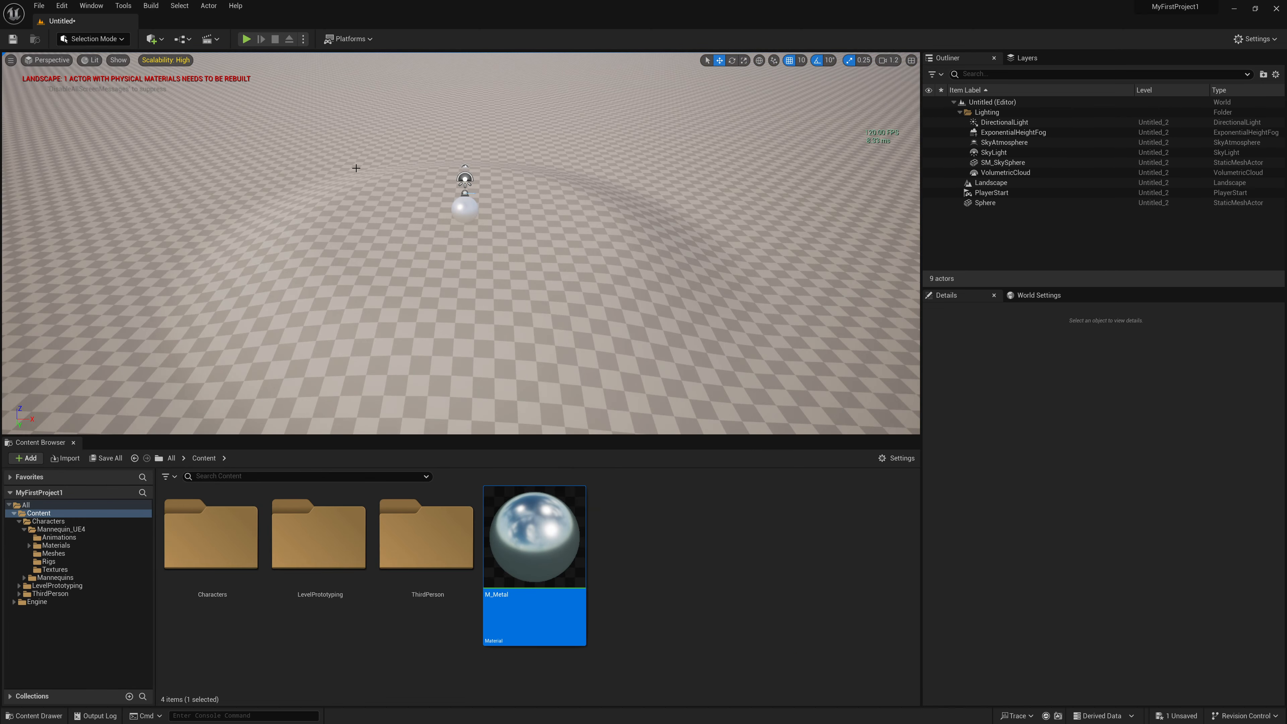
- Examine the sculpted terrain and the Sphere from several angles and distances
{"action": "right_click_drag", "start_coordinate": [461, 244], "coordinate": [289, 212]}
{"action": "scroll", "coordinate": [521, 217], "scroll_direction": "down", "scroll_amount": 5}
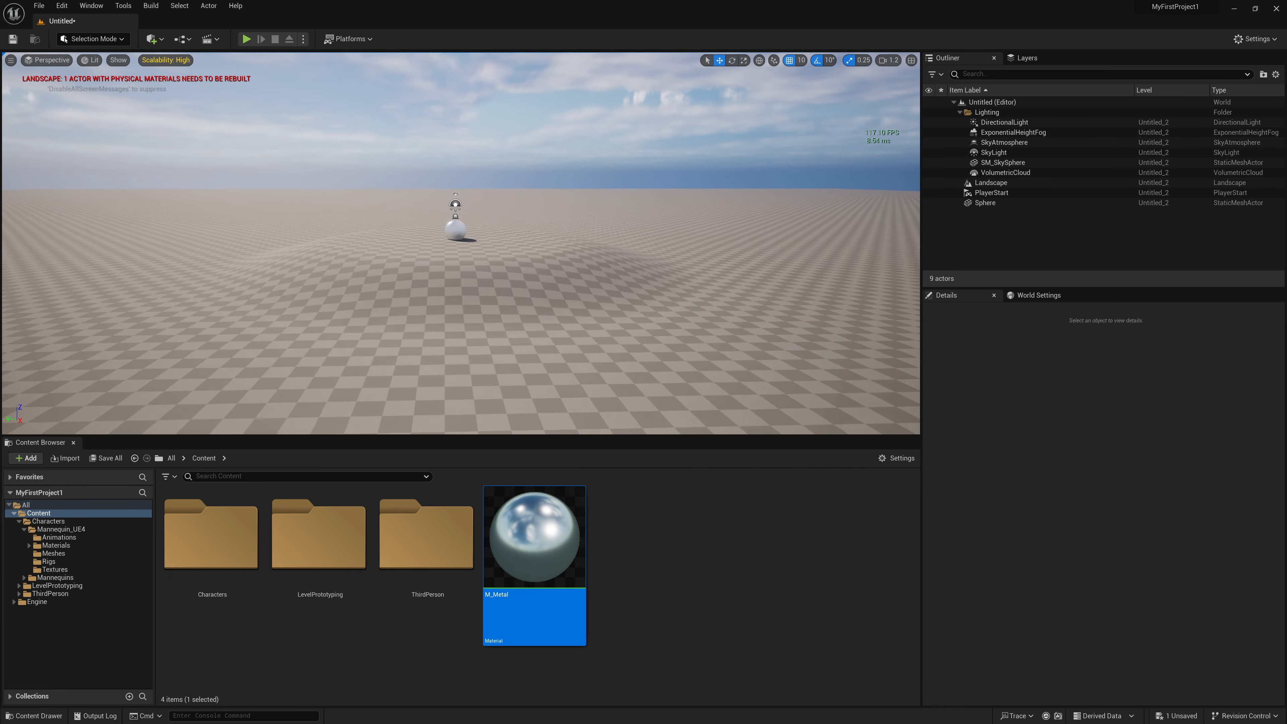
{"action": "key", "text": "w"}
{"action": "right_click_drag", "start_coordinate": [264, 258], "coordinate": [375, 329]}
{"action": "key", "text": "w"}
{"action": "key", "text": "s"}
{"action": "mouse_move", "coordinate": [586, 259]}
{"action": "right_mouse_down"}
{"action": "mouse_move", "coordinate": [547, 259]}
{"action": "mouse_move", "coordinate": [586, 259]}
{"action": "right_mouse_up"}
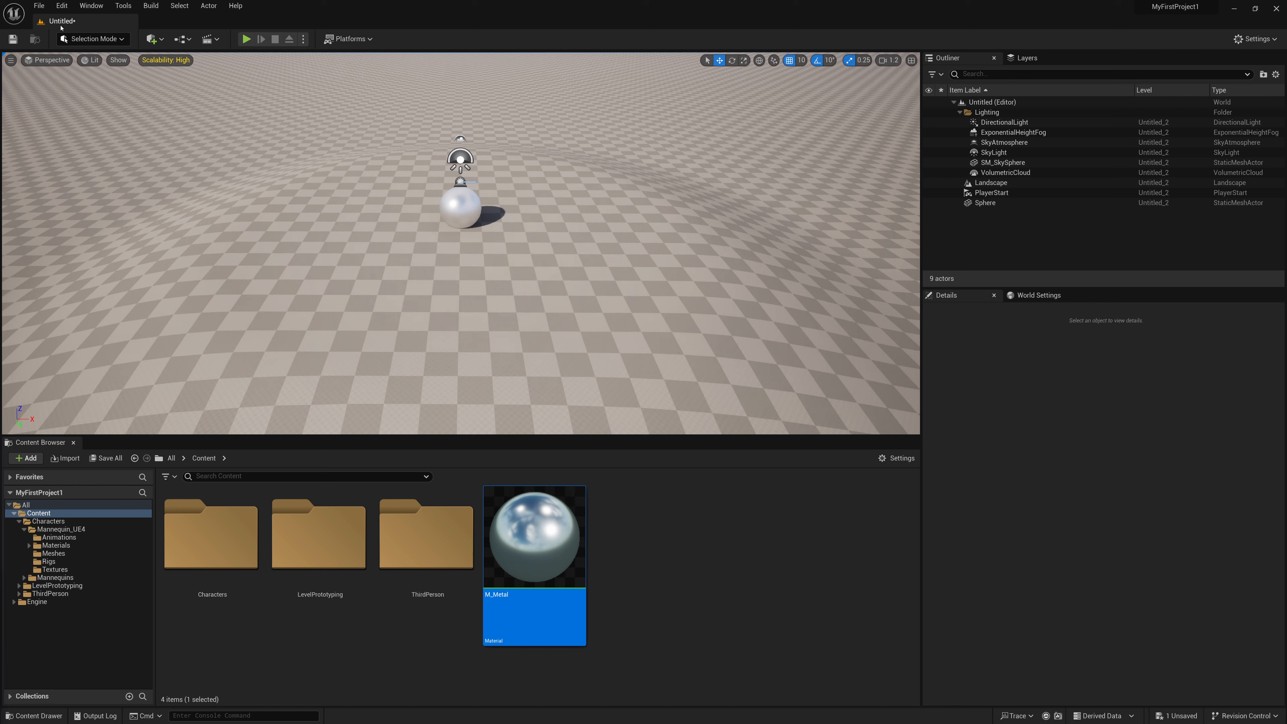
- Save the current level as Island in the ThirdPerson Maps folder
{"action": "left_click", "coordinate": [38, 6]}
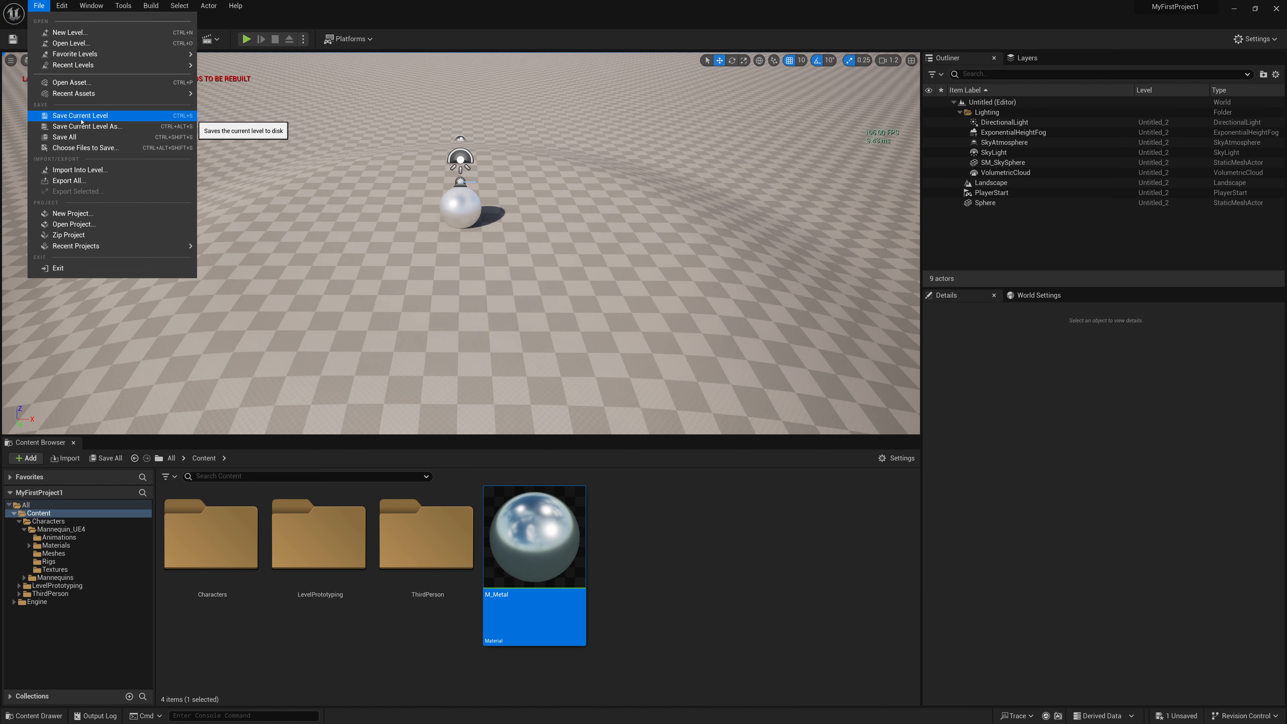
{"action": "left_click", "coordinate": [80, 116]}
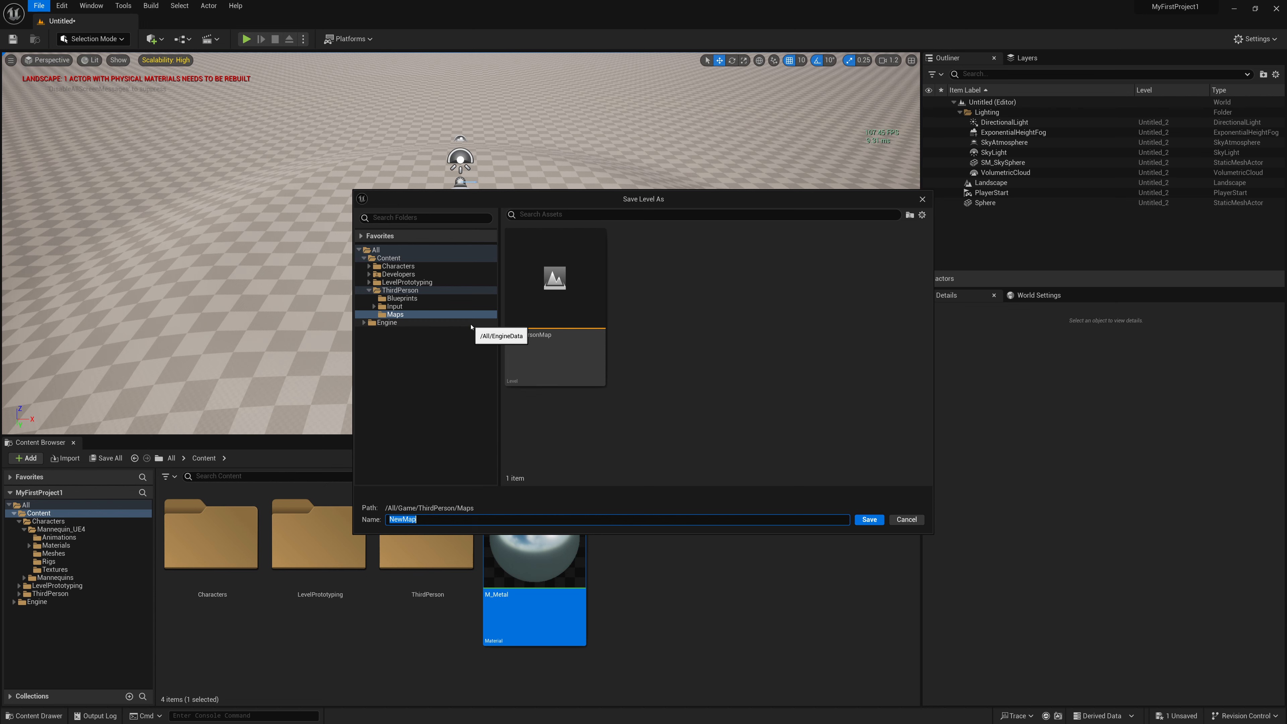
{"action": "type", "text": "Island"}
{"action": "key", "text": "Return"}
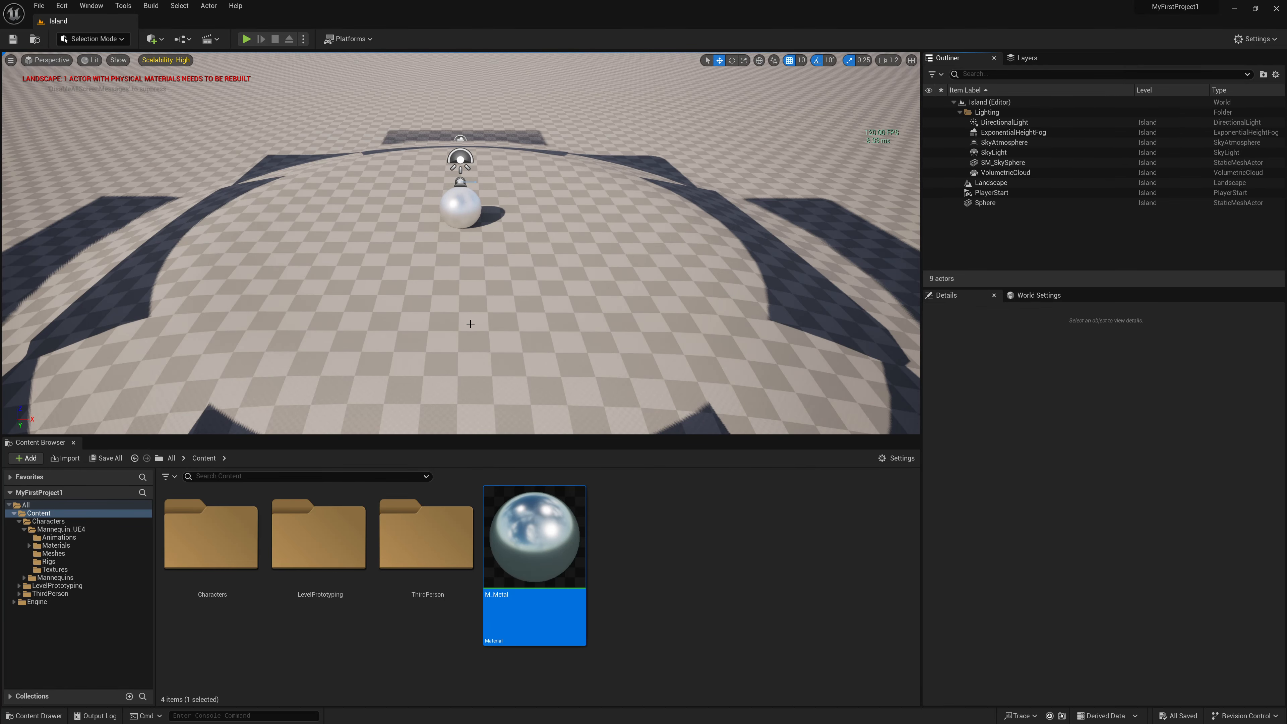
- Save all modified levels and assets in the project
{"action": "right_click_drag", "start_coordinate": [653, 383], "coordinate": [735, 310]}
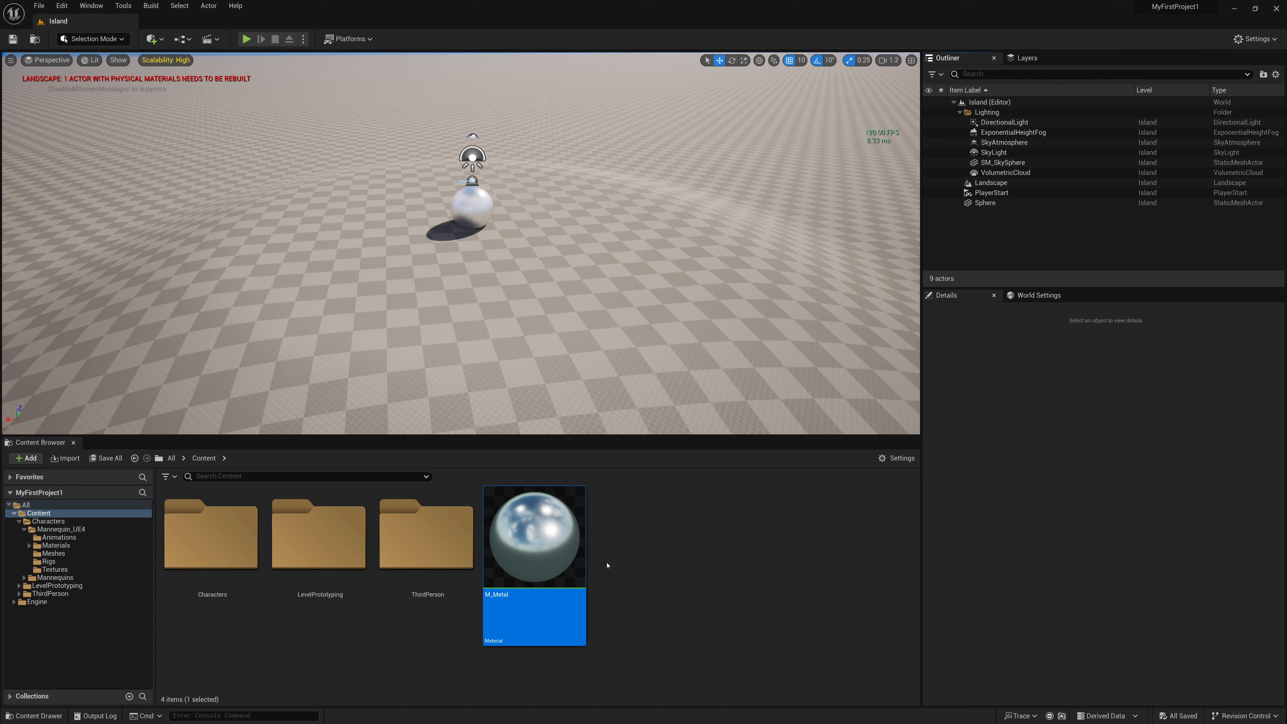
{"action": "left_click", "coordinate": [40, 7]}
{"action": "left_click", "coordinate": [64, 137]}
{"action": "left_click", "coordinate": [39, 6]}
{"action": "left_click", "coordinate": [59, 136]}
{"action": "left_click", "coordinate": [39, 6]}
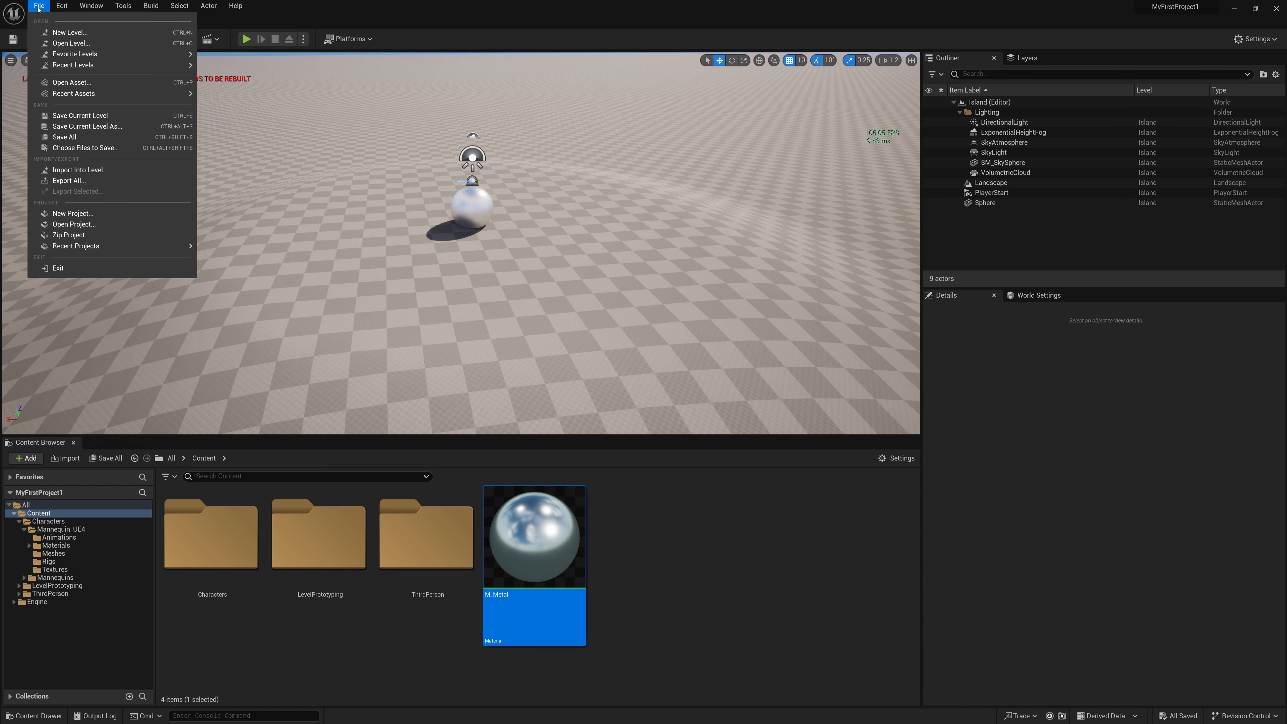
{"action": "left_click", "coordinate": [50, 142]}
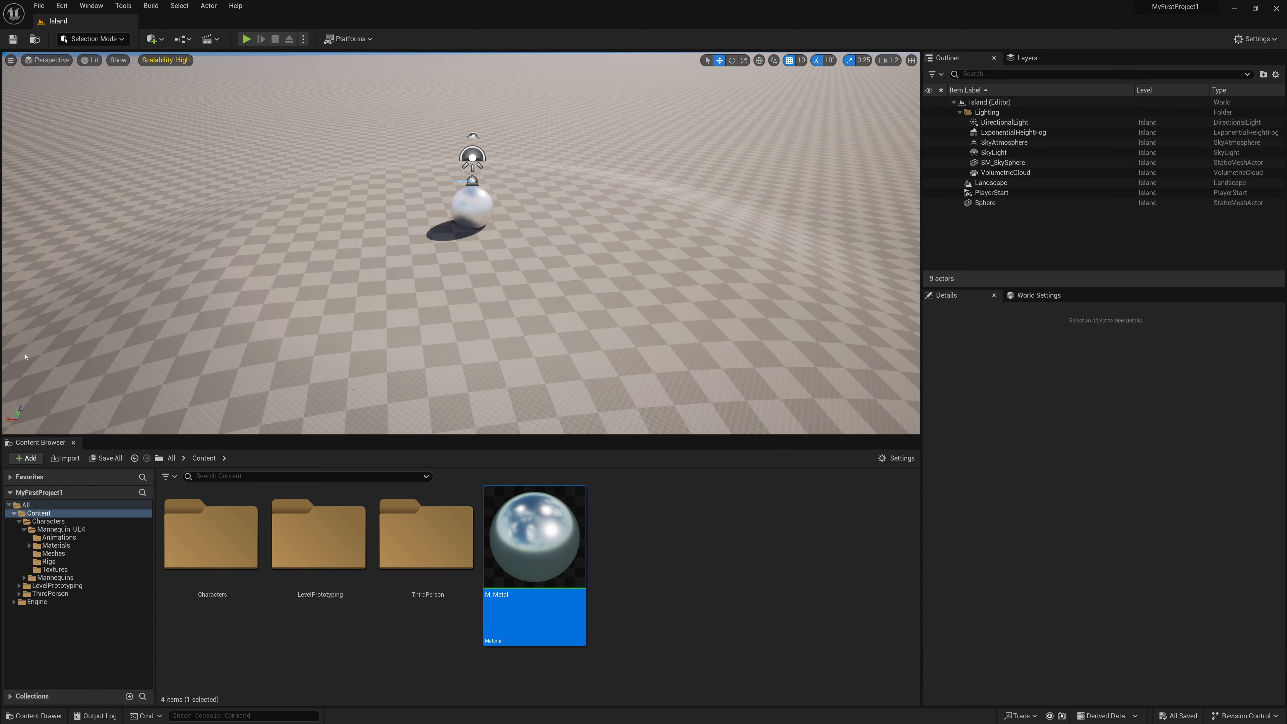
- Find the experimental Water plugin and enable it for the project
{"action": "mouse_move", "coordinate": [324, 263]}
{"action": "right_mouse_down"}
{"action": "mouse_move", "coordinate": [306, 251]}
{"action": "mouse_move", "coordinate": [316, 247]}
{"action": "right_mouse_up"}
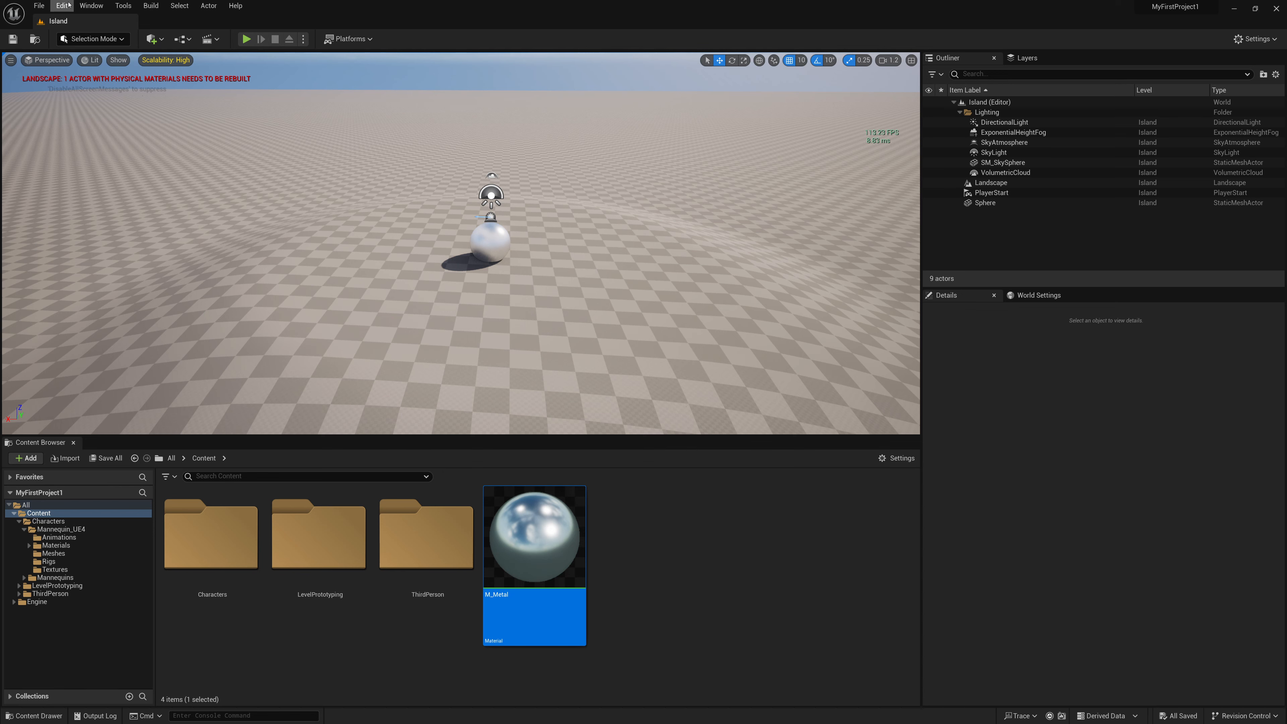
{"action": "left_click", "coordinate": [62, 5]}
{"action": "left_click", "coordinate": [85, 163]}
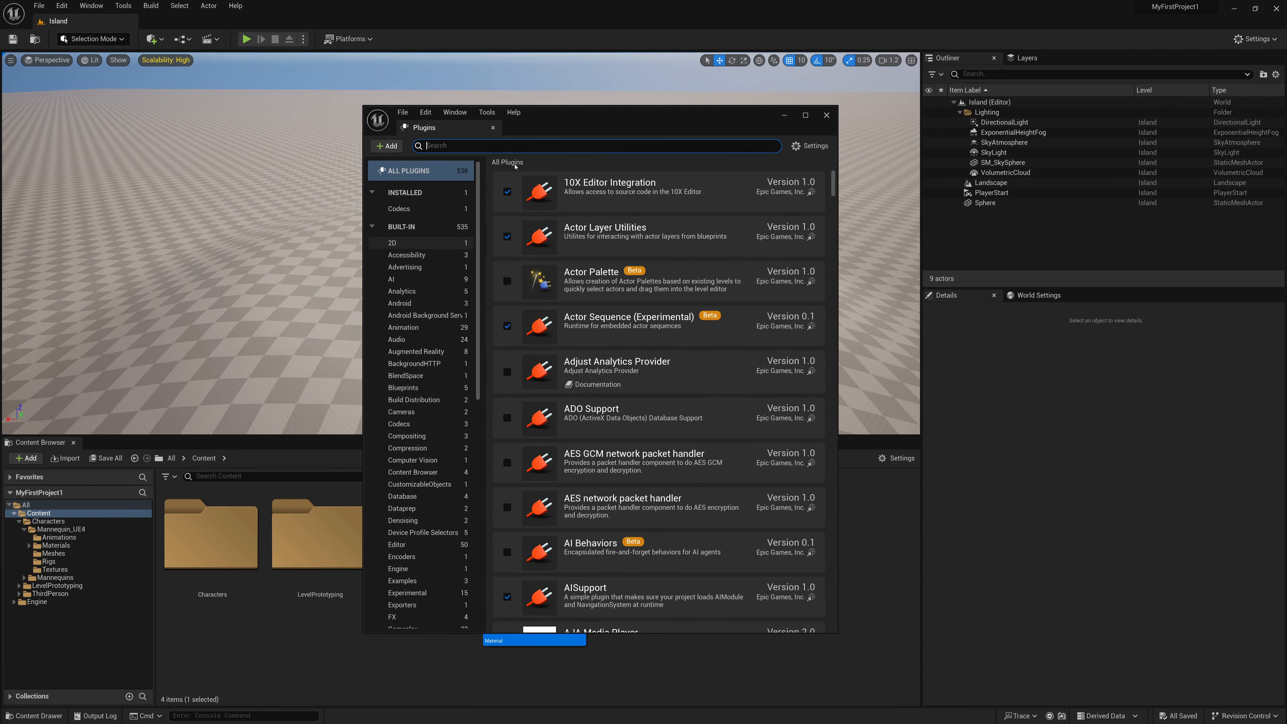
{"action": "type", "text": "Water"}
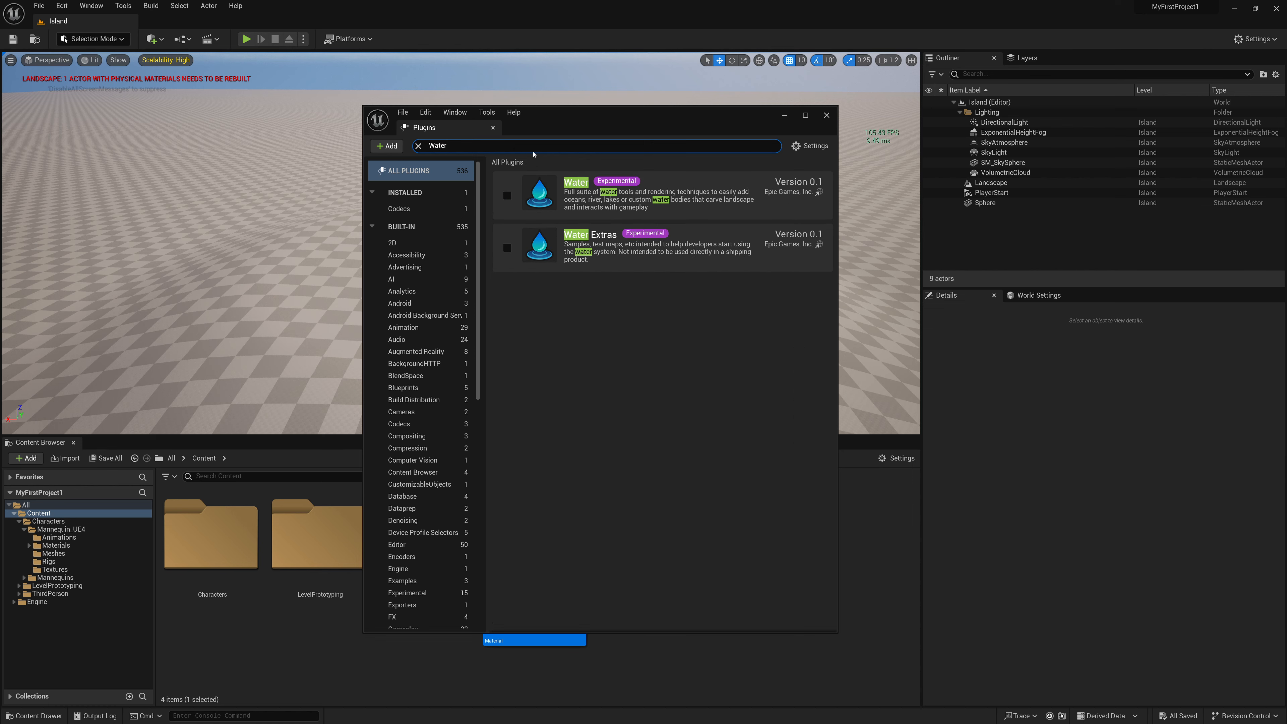
{"action": "left_click", "coordinate": [507, 196]}
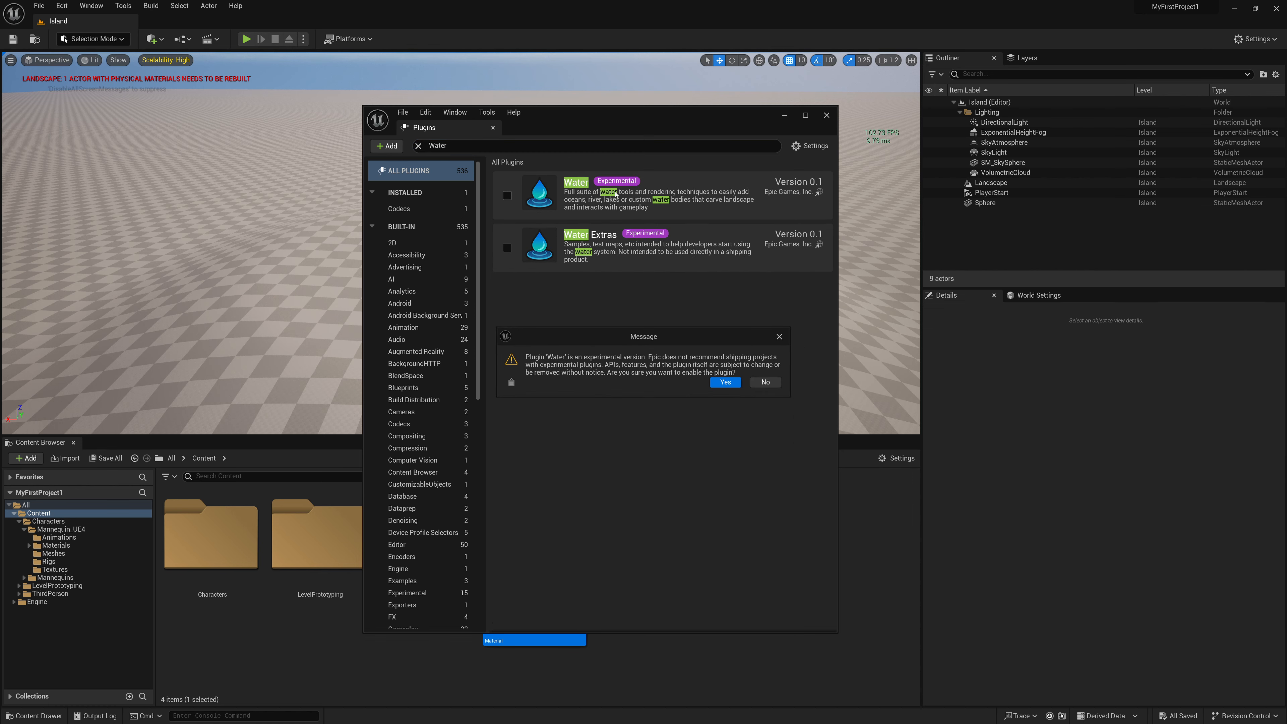
{"action": "left_click", "coordinate": [724, 383]}
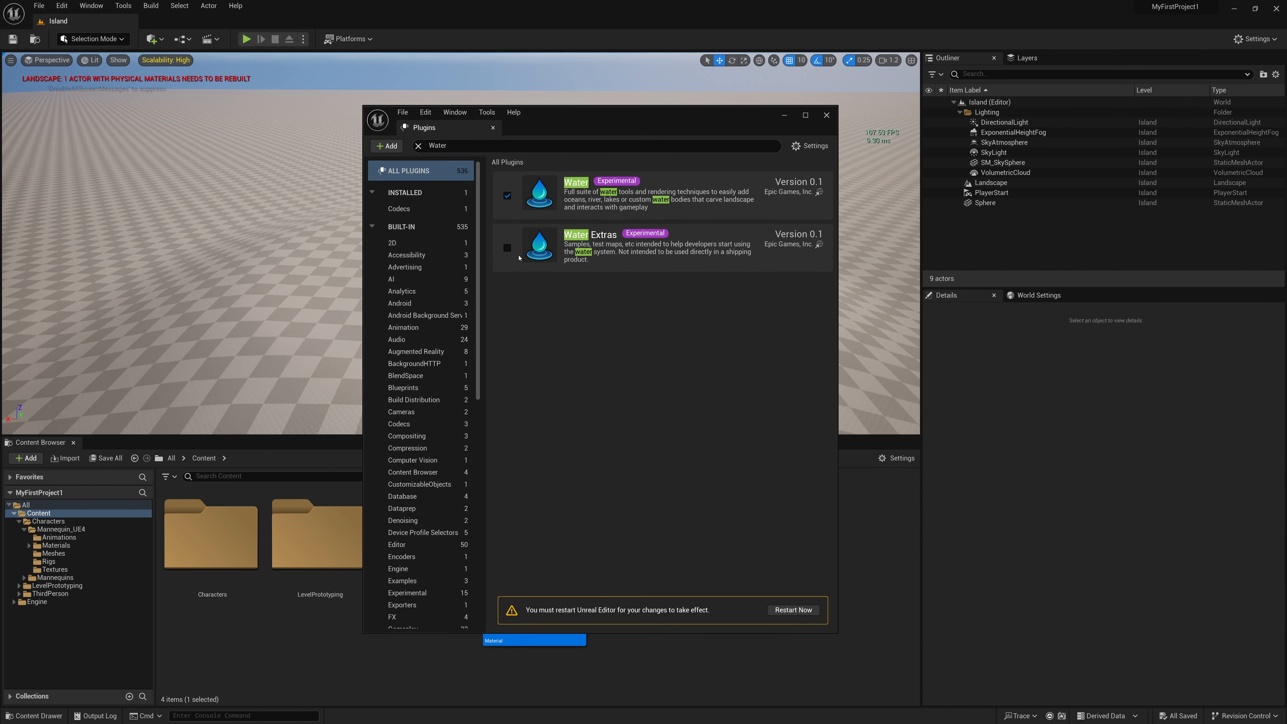
- Enable the Water Extras plugin and restart the editor to apply the plugin changes
{"action": "left_click", "coordinate": [507, 248]}
{"action": "left_click", "coordinate": [719, 384]}
{"action": "left_click", "coordinate": [793, 610]}
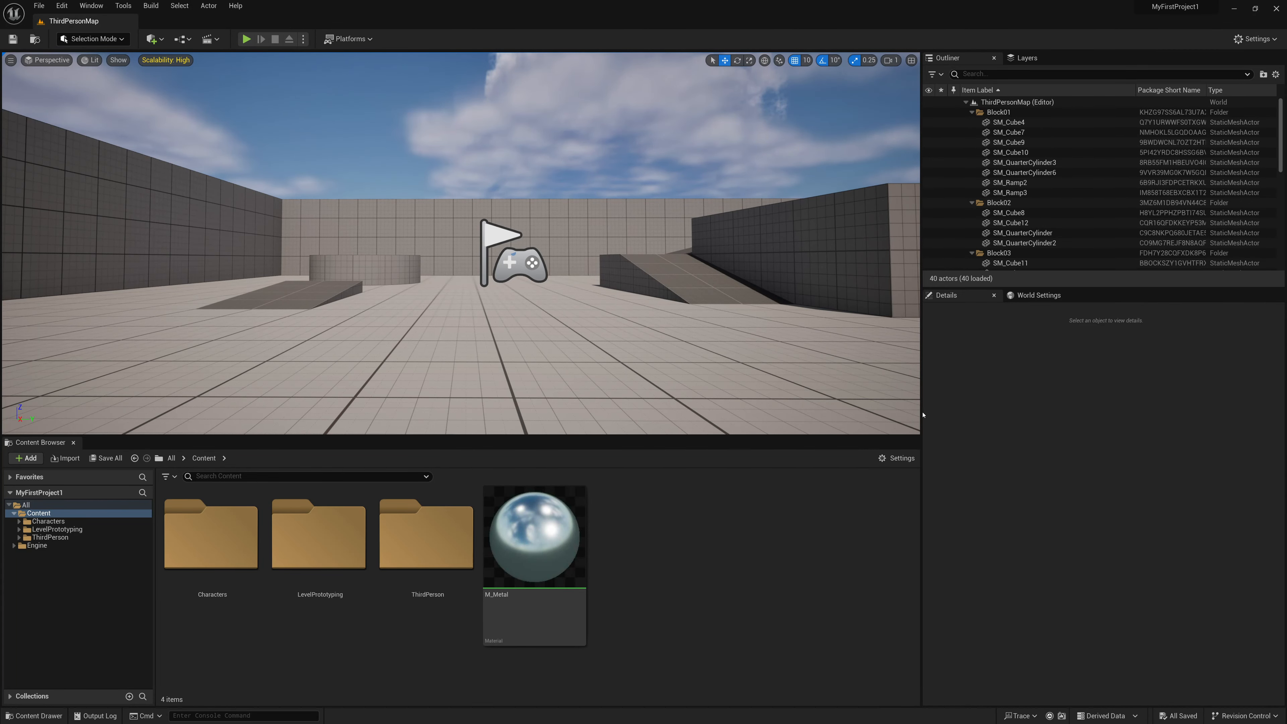
- Enlarge the viewport and open the Island level from the ThirdPerson Maps folder
{"action": "left_click_drag", "start_coordinate": [919, 411], "coordinate": [992, 413]}
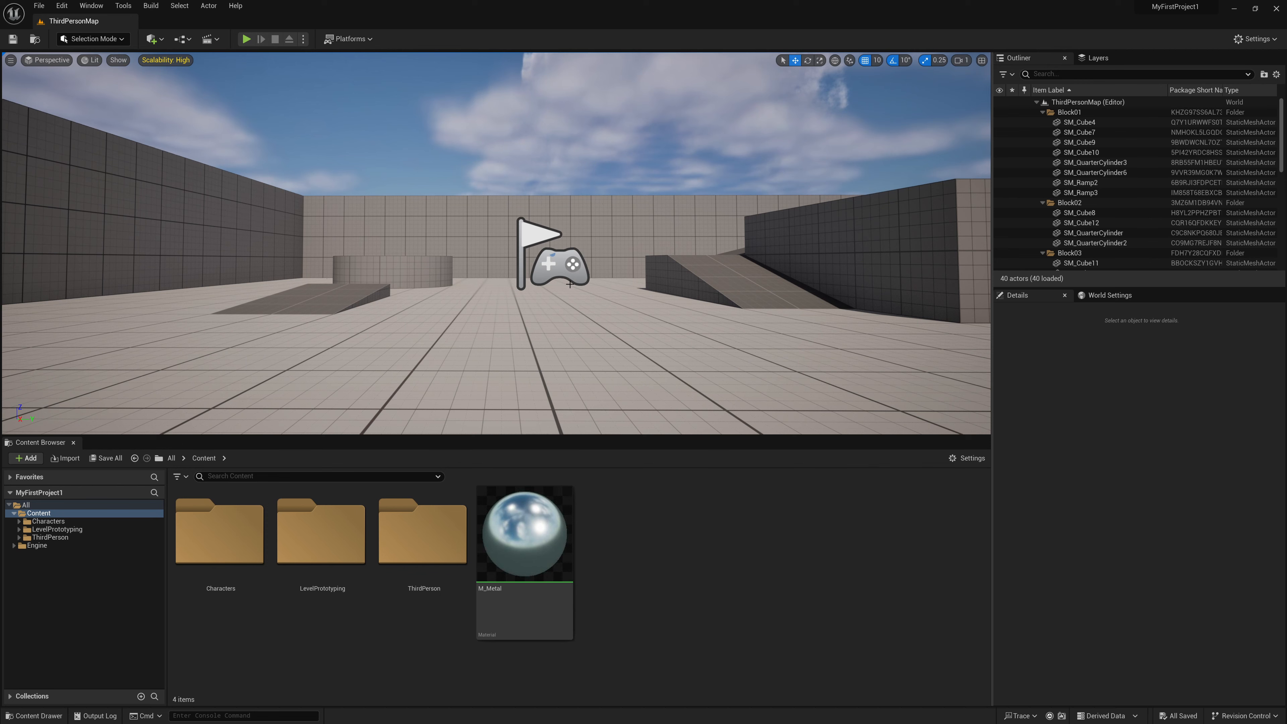
{"action": "left_click_drag", "start_coordinate": [489, 435], "coordinate": [489, 462]}
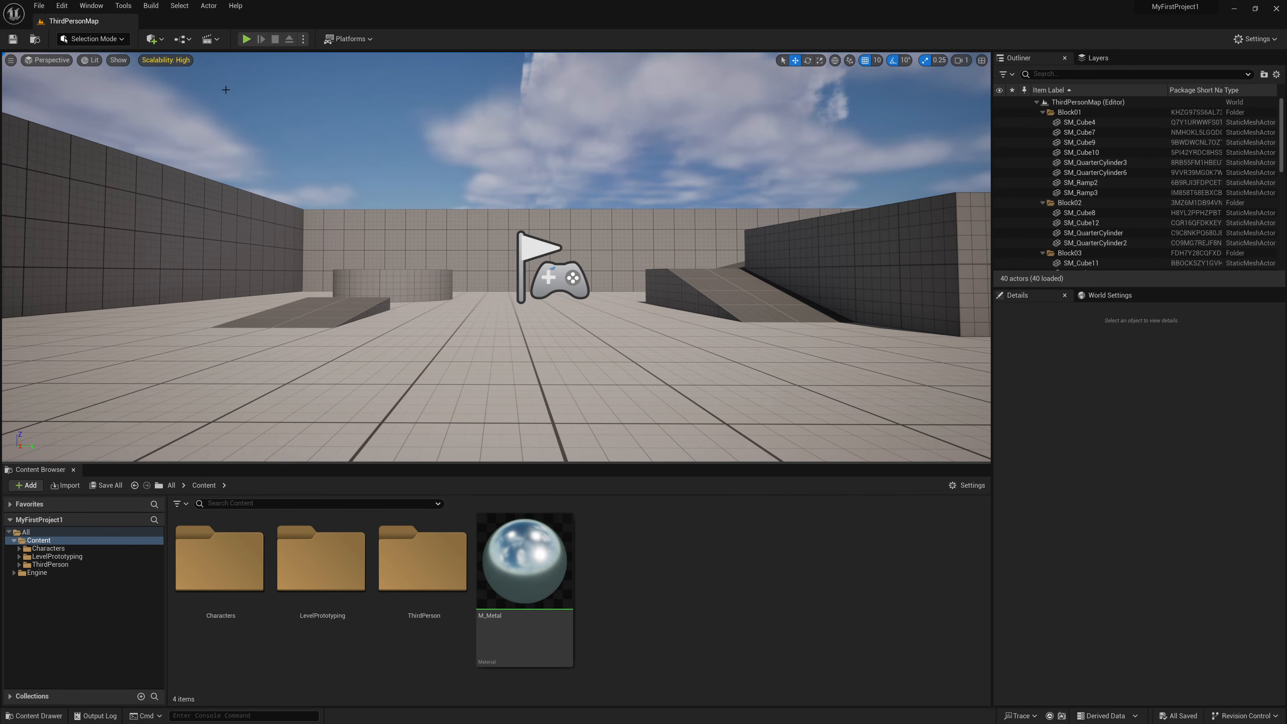
{"action": "left_click", "coordinate": [39, 5]}
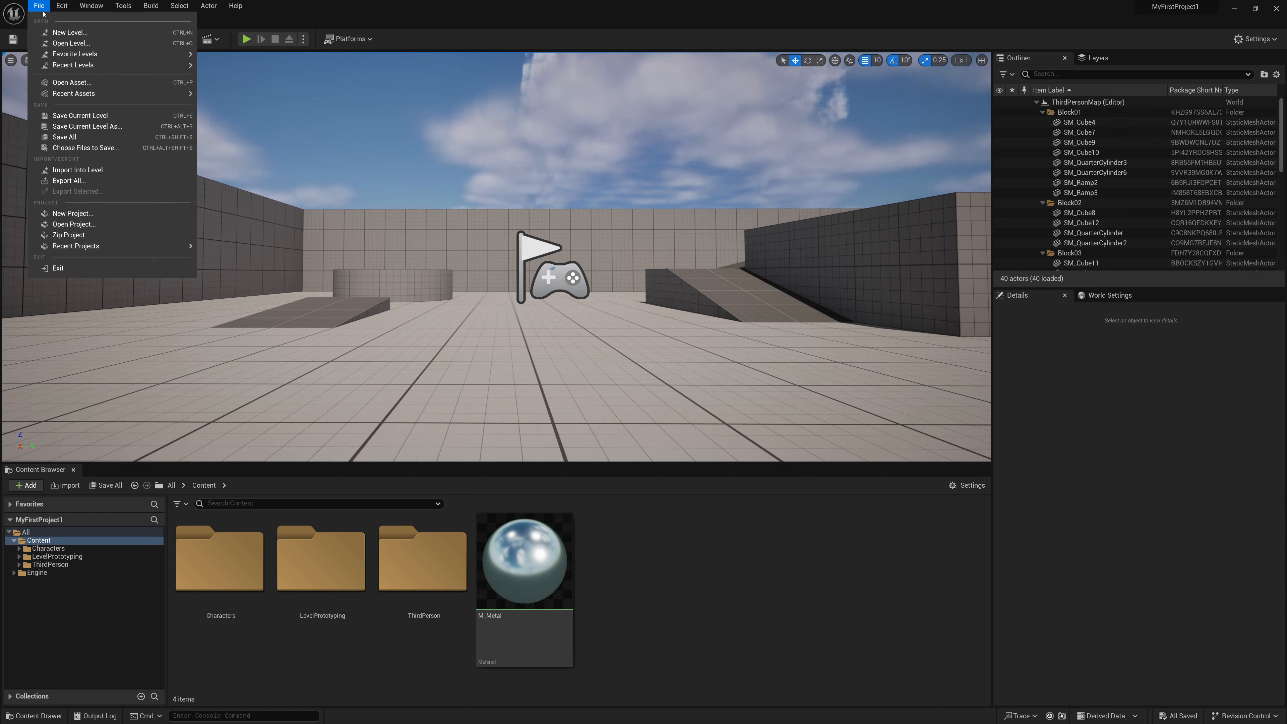
{"action": "left_click", "coordinate": [57, 44]}
{"action": "left_click", "coordinate": [538, 322]}
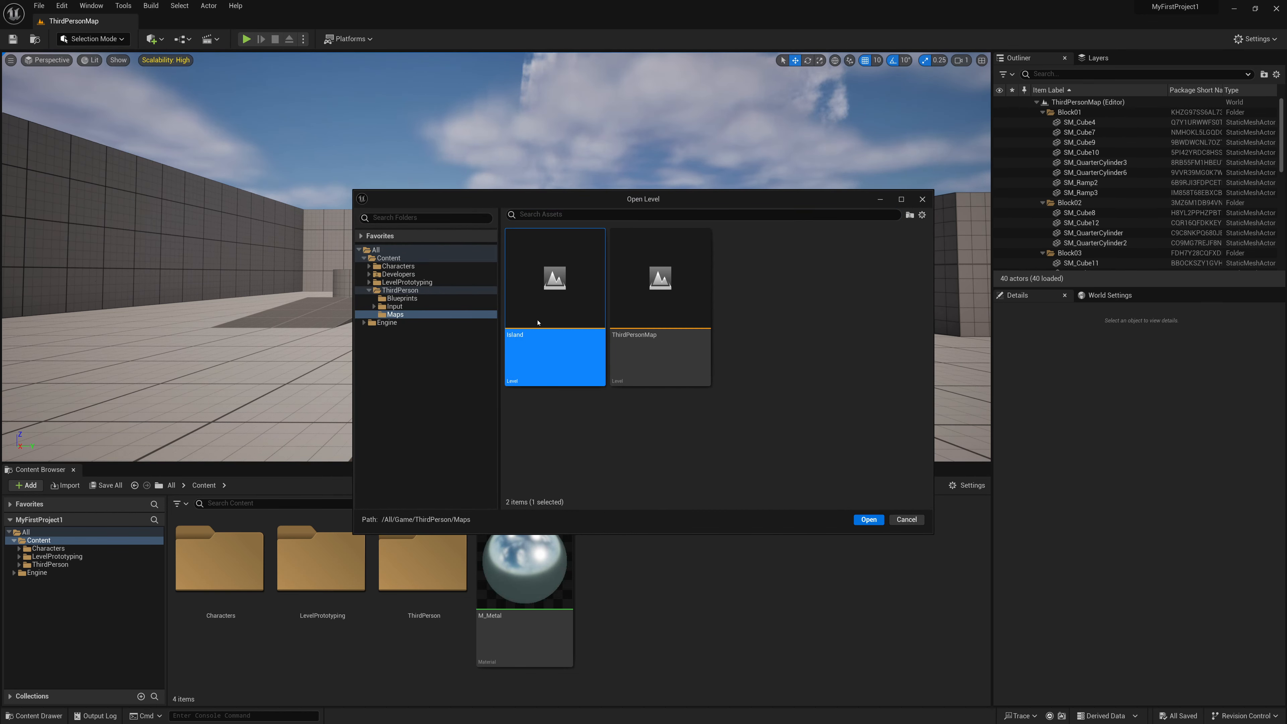
{"action": "double_click", "coordinate": [546, 344]}
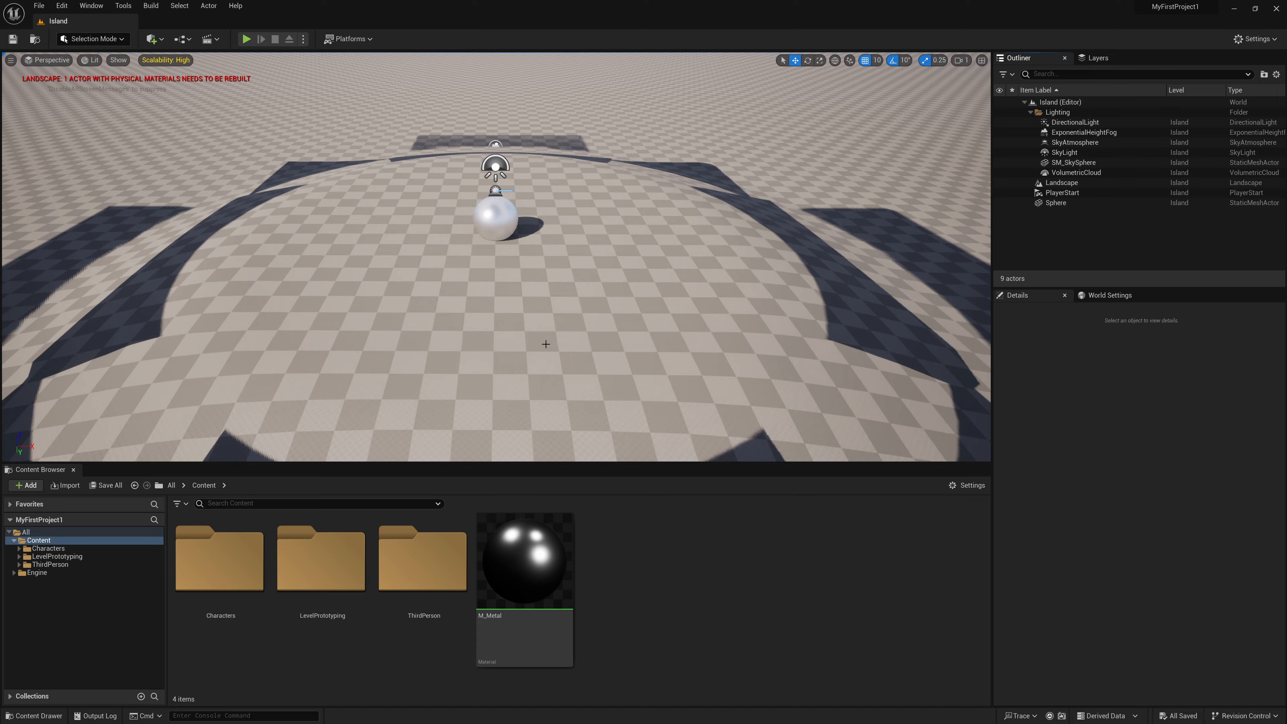
- Add a Water Body Custom actor to the Island level, in front of the sculpted hill
{"action": "key", "text": "s"}
{"action": "right_click_drag", "start_coordinate": [546, 344], "coordinate": [288, 335]}
{"action": "key", "text": "d"}
{"action": "key", "text": "w"}
{"action": "key", "text": "w"}
{"action": "key", "text": "s"}
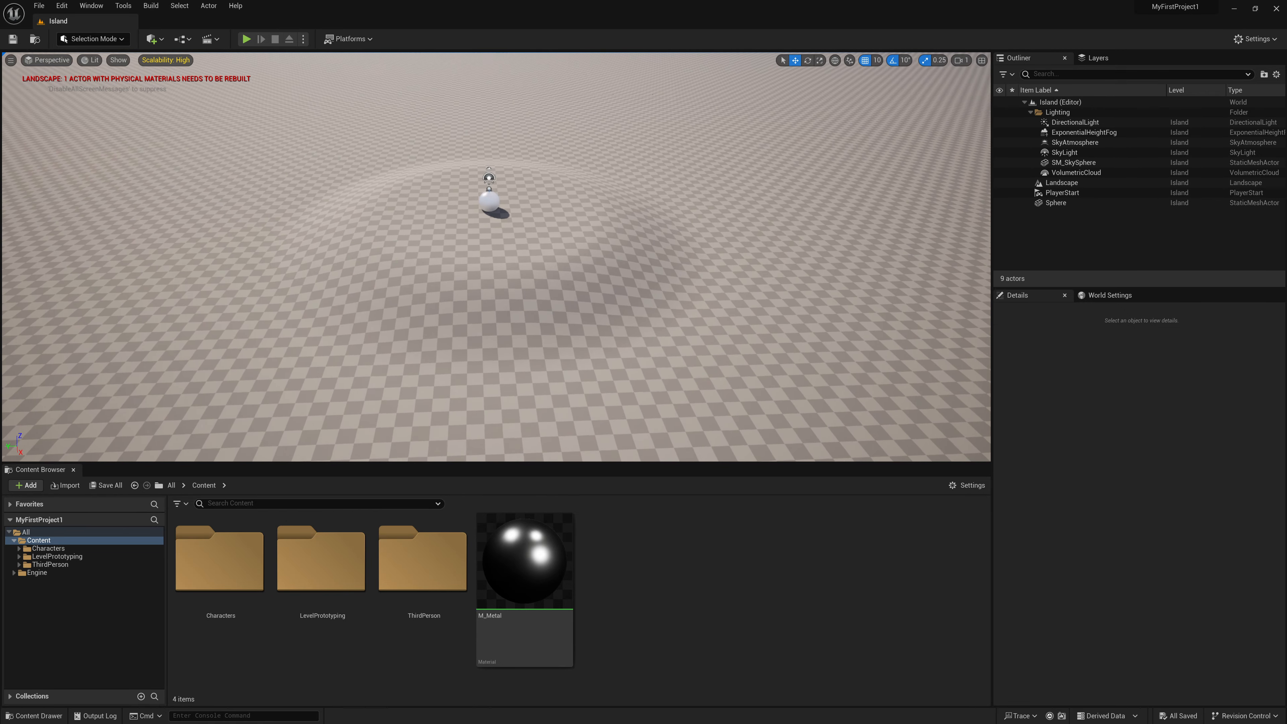
{"action": "right_click_drag", "start_coordinate": [559, 311], "coordinate": [561, 315]}
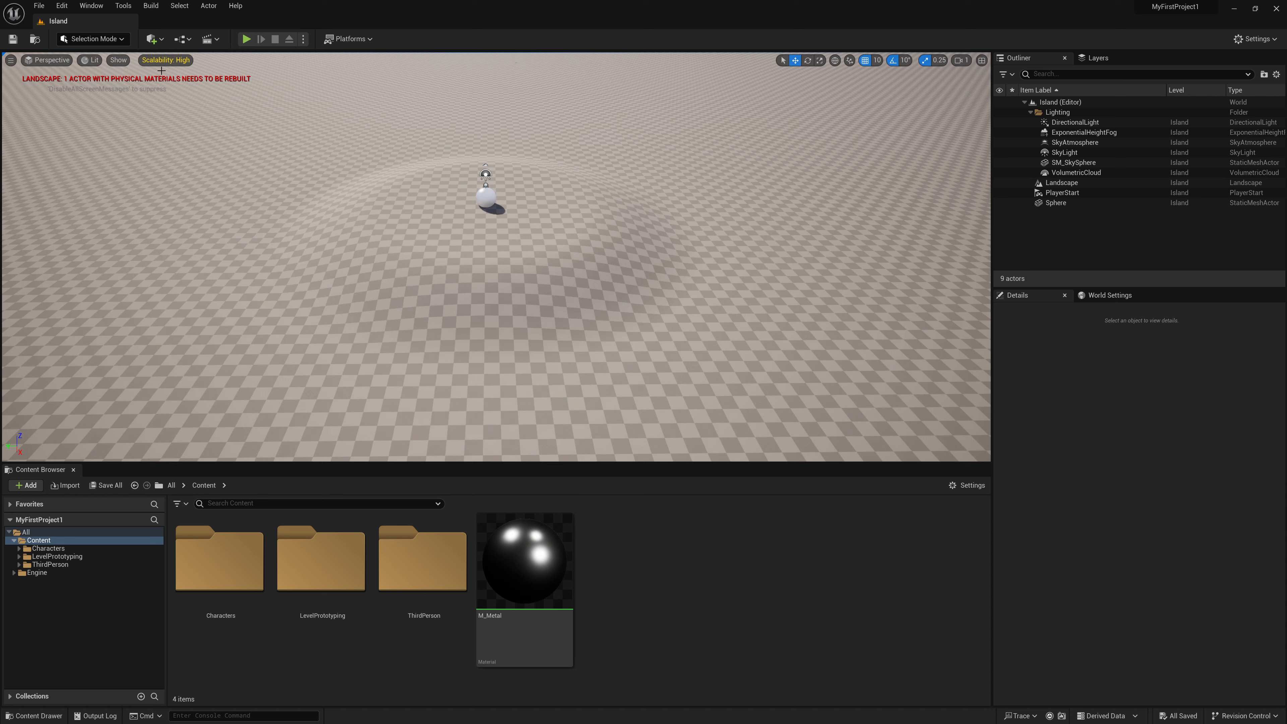
{"action": "left_click", "coordinate": [153, 40]}
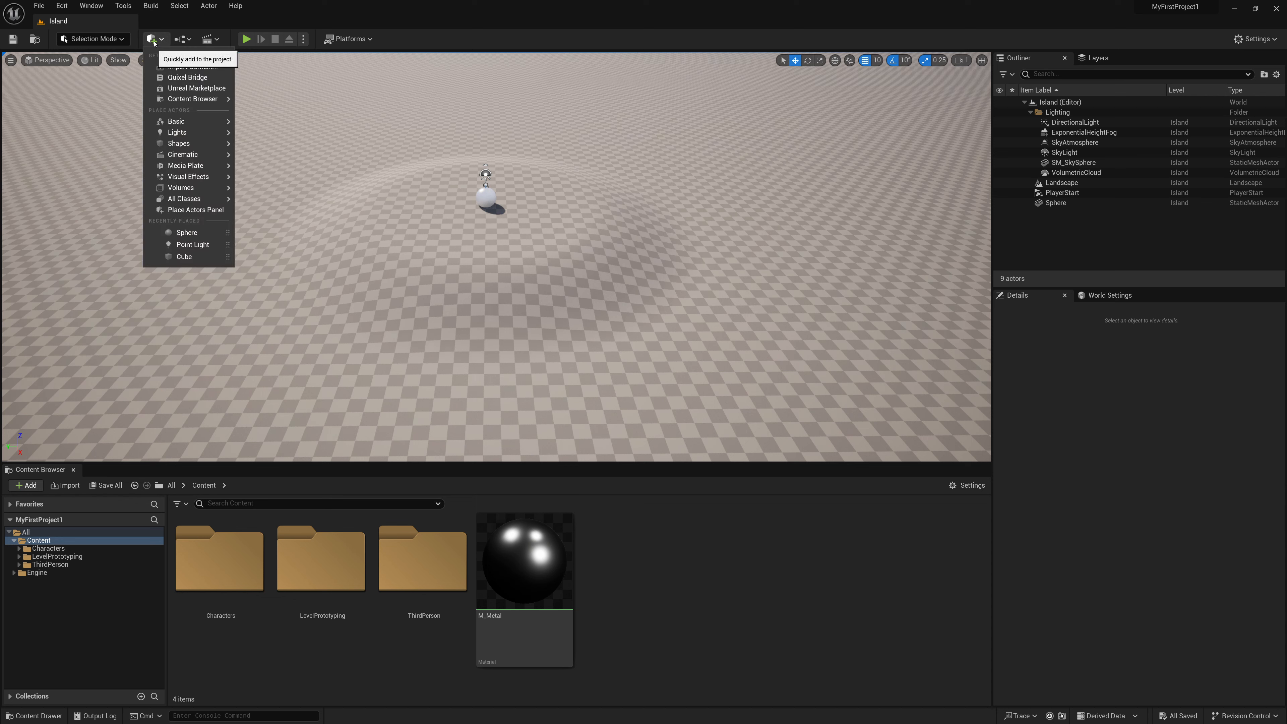
{"action": "type", "text": "water"}
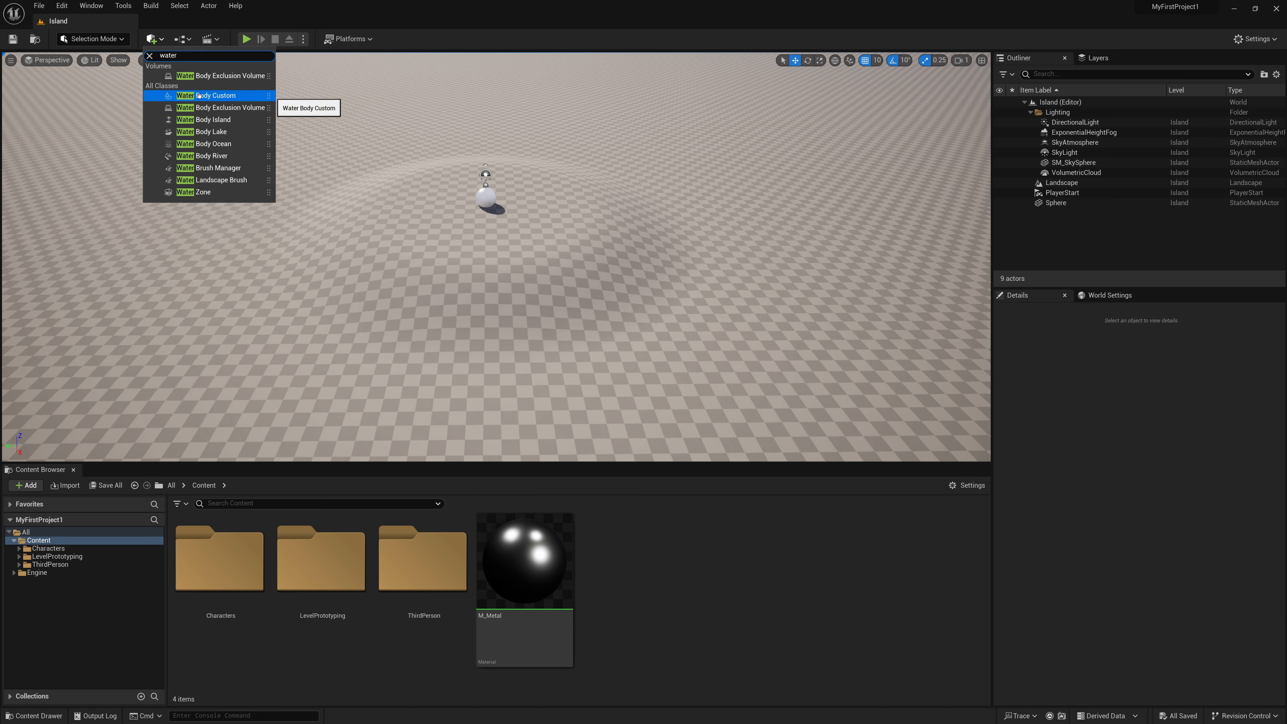
{"action": "left_click", "coordinate": [203, 96]}
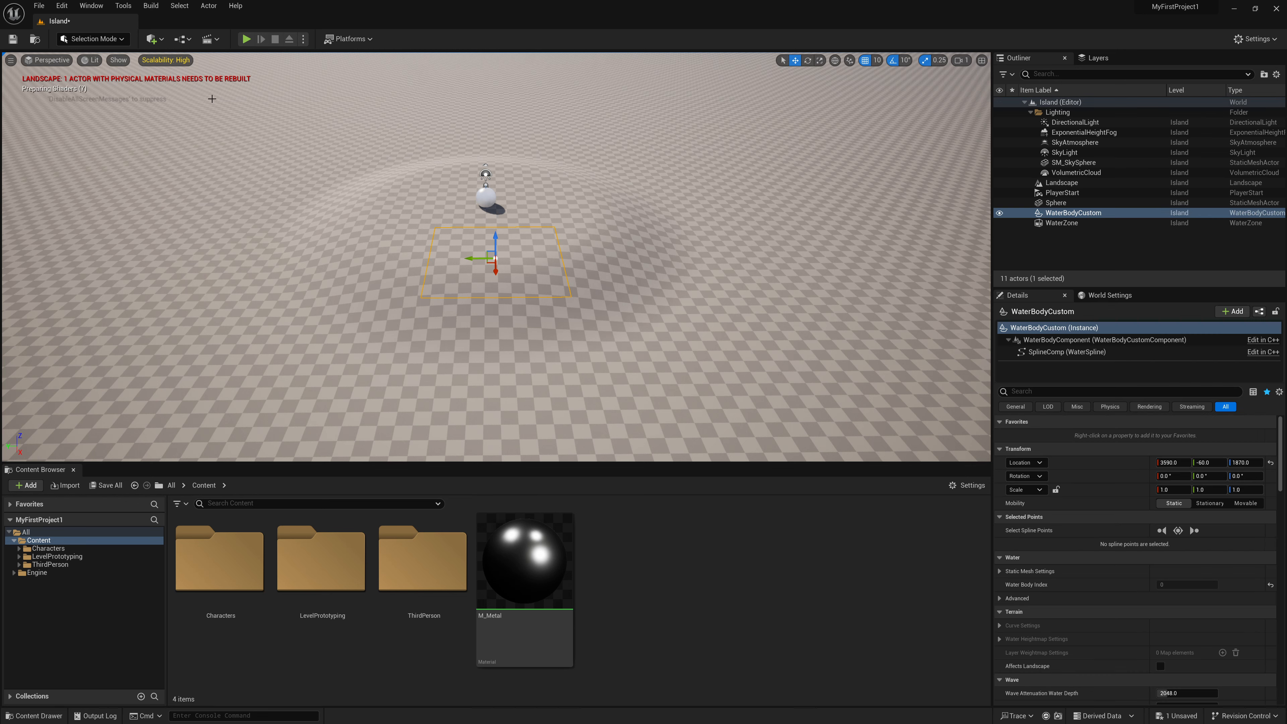
- Reset the water body's location to the origin and set its scale to 500 on all three axes
{"action": "left_click_drag", "start_coordinate": [496, 235], "coordinate": [477, 274]}
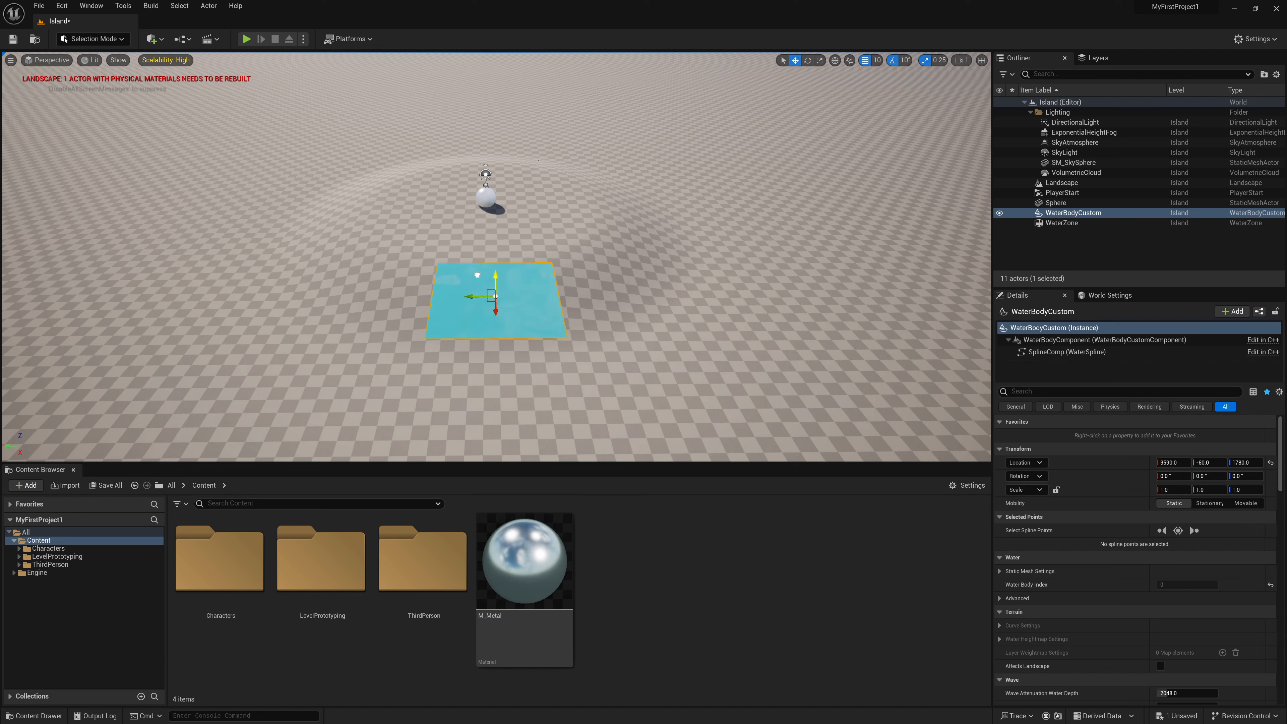
{"action": "left_click", "coordinate": [1270, 462]}
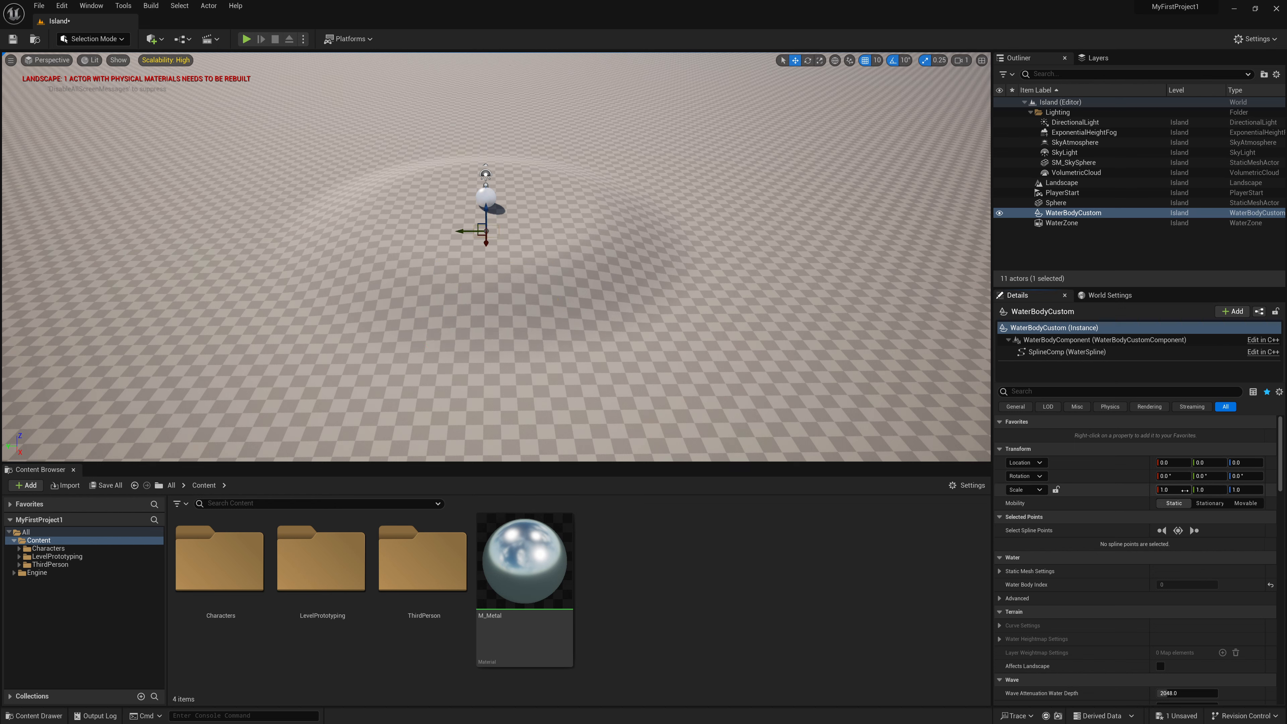
{"action": "type", "text": "50"}
{"action": "key", "text": "Tab"}
{"action": "type", "text": "500"}
{"action": "key", "text": "Tab"}
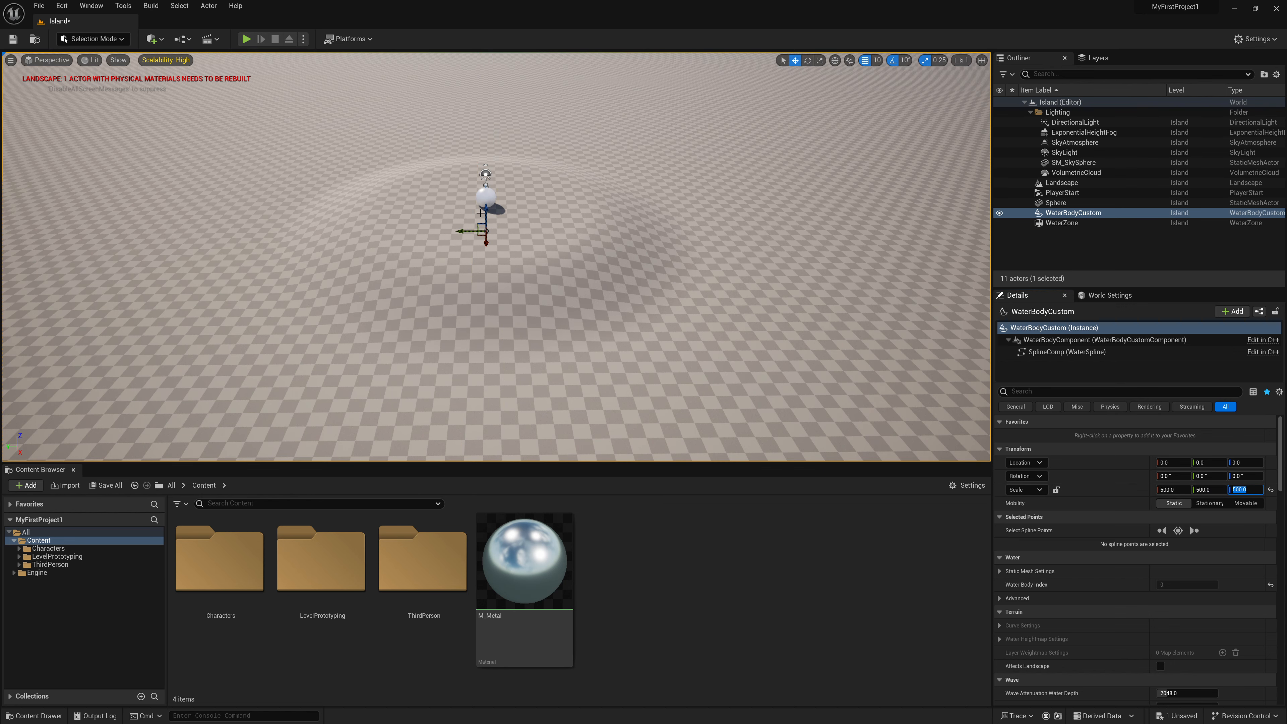
- Raise the water body to a Z location of 270 so that it surrounds the sculpted hill
{"action": "left_click_drag", "start_coordinate": [481, 213], "coordinate": [486, 194]}
{"action": "key", "text": "w"}
{"action": "key", "text": "a"}
{"action": "right_click_drag", "start_coordinate": [486, 195], "coordinate": [542, 162]}
{"action": "key", "text": "w"}
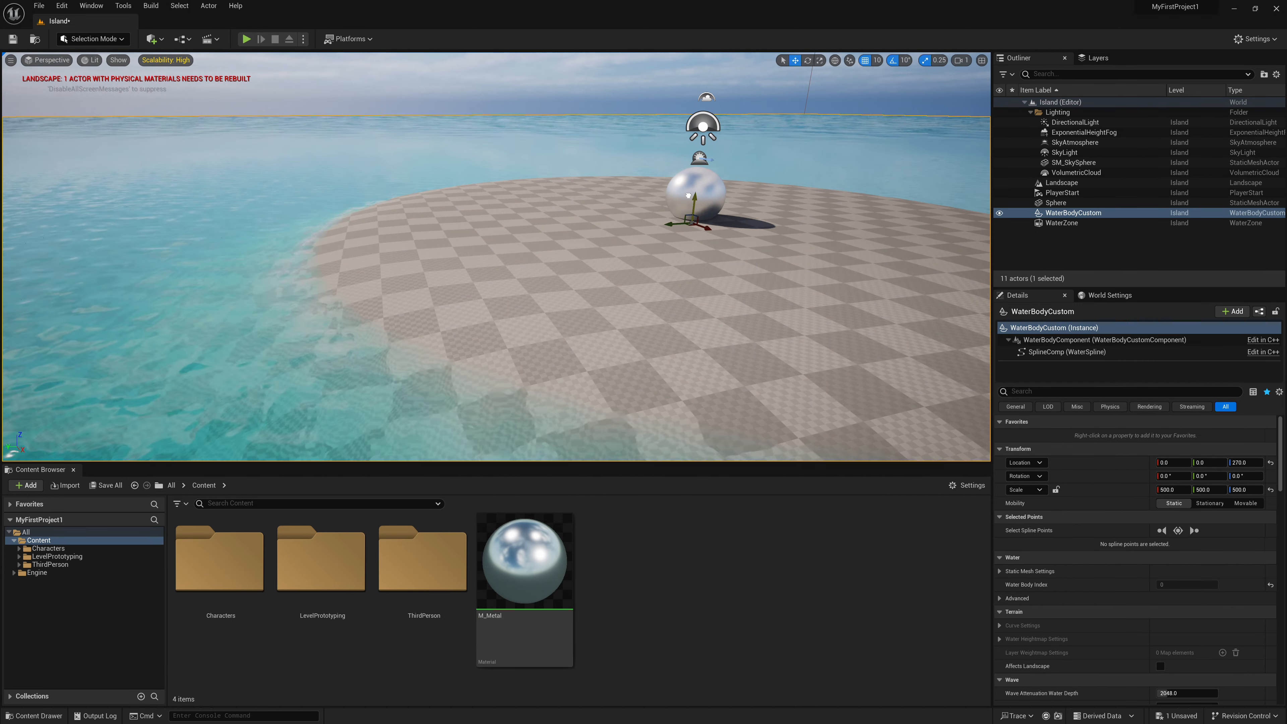
- Raise the water body slightly further, to a Z location of 290
{"action": "left_click_drag", "start_coordinate": [692, 215], "coordinate": [689, 191]}
{"action": "key", "text": "d"}
{"action": "right_click_drag", "start_coordinate": [689, 191], "coordinate": [747, 193]}
{"action": "key", "text": "s"}
{"action": "key", "text": "w"}
{"action": "key", "text": "a"}
{"action": "key", "text": "s"}
{"action": "key", "text": "s"}
{"action": "right_click_drag", "start_coordinate": [582, 209], "coordinate": [565, 219]}
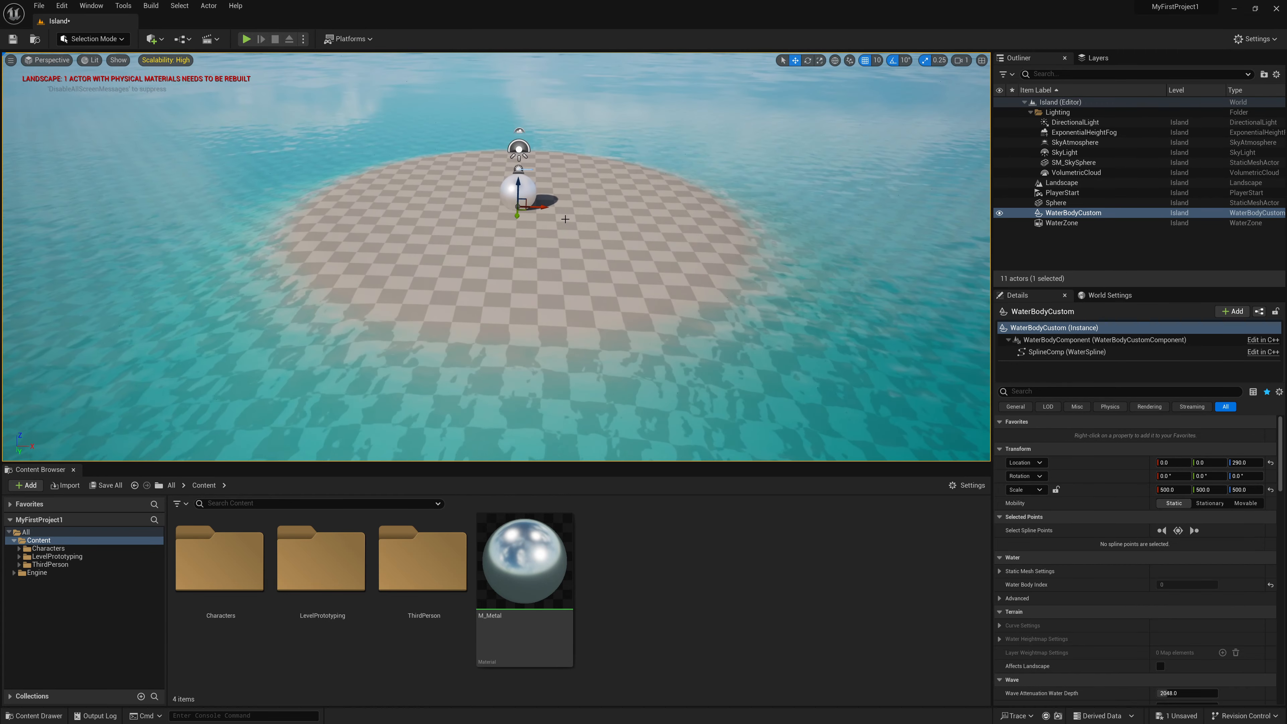
- Select the Sphere and the WaterBodyCustom in turn and examine the island and its shoreline from another side
{"action": "left_click", "coordinate": [520, 183]}
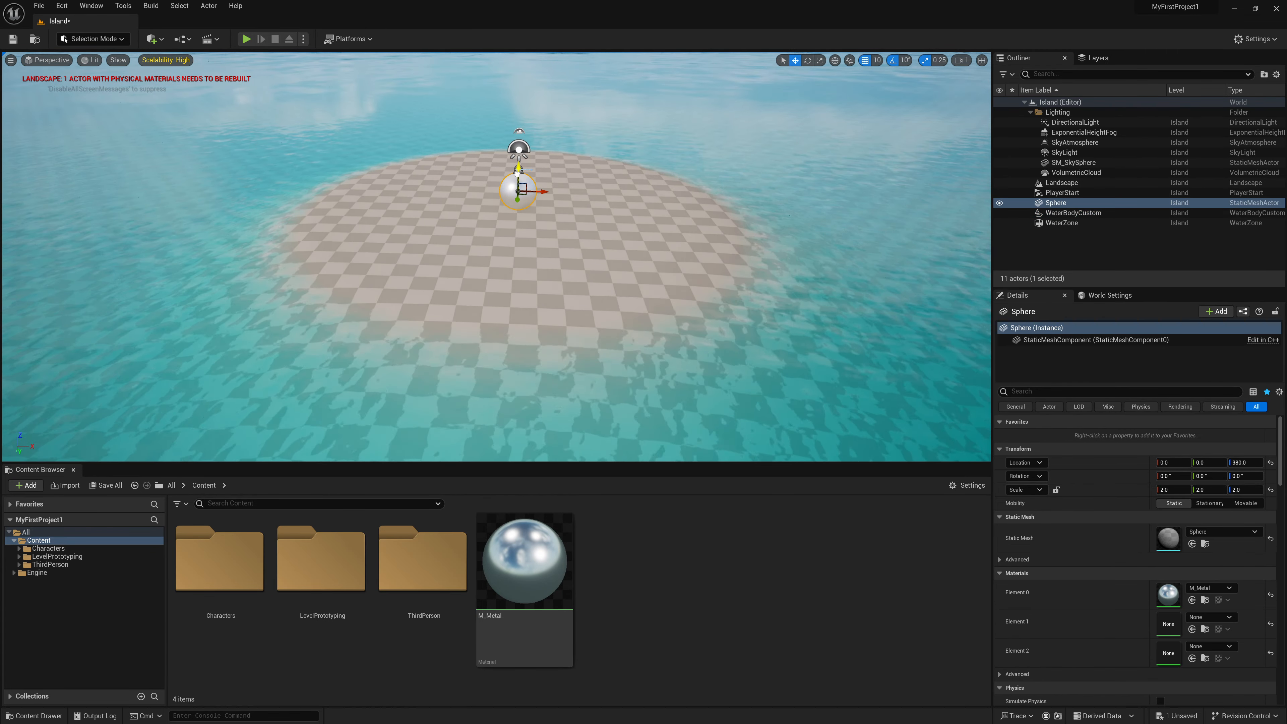
{"action": "key", "text": "d"}
{"action": "right_click_drag", "start_coordinate": [517, 173], "coordinate": [399, 157]}
{"action": "key", "text": "w"}
{"action": "key", "text": "s"}
{"action": "key", "text": "w"}
{"action": "key", "text": "s"}
{"action": "key", "text": "w"}
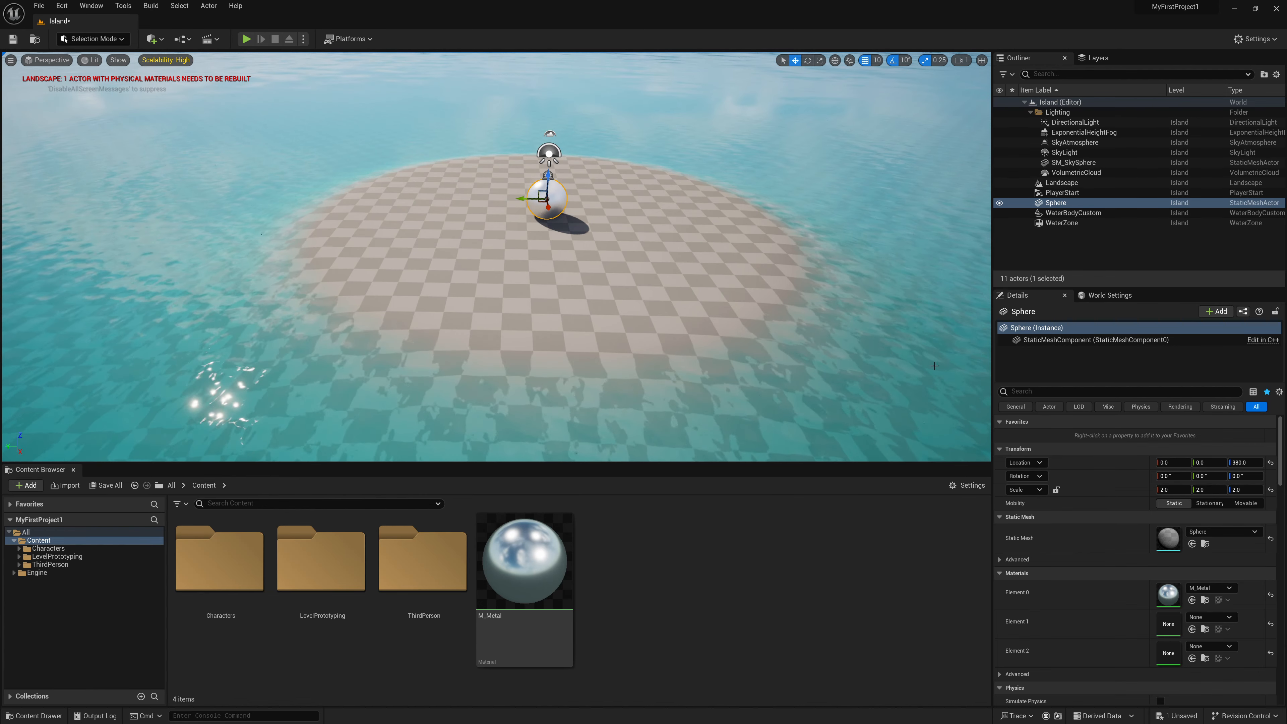
{"action": "left_click", "coordinate": [1069, 213]}
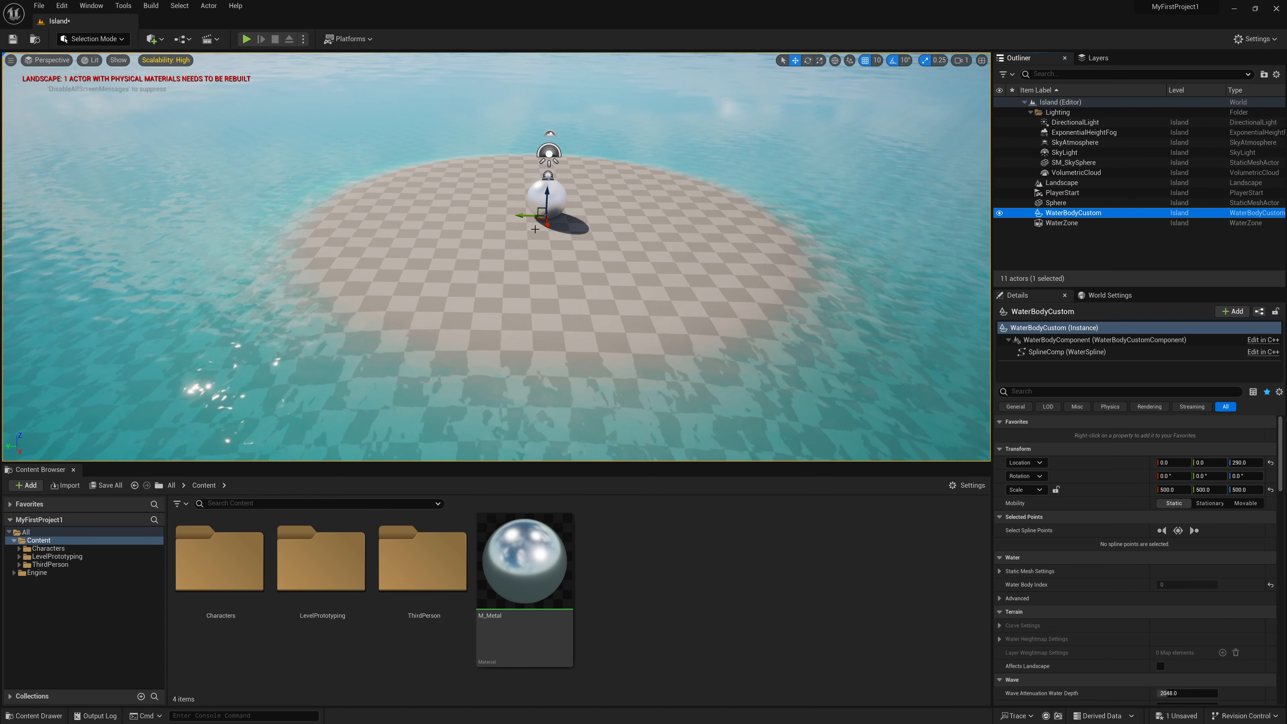
{"action": "right_click_drag", "start_coordinate": [535, 230], "coordinate": [534, 229]}
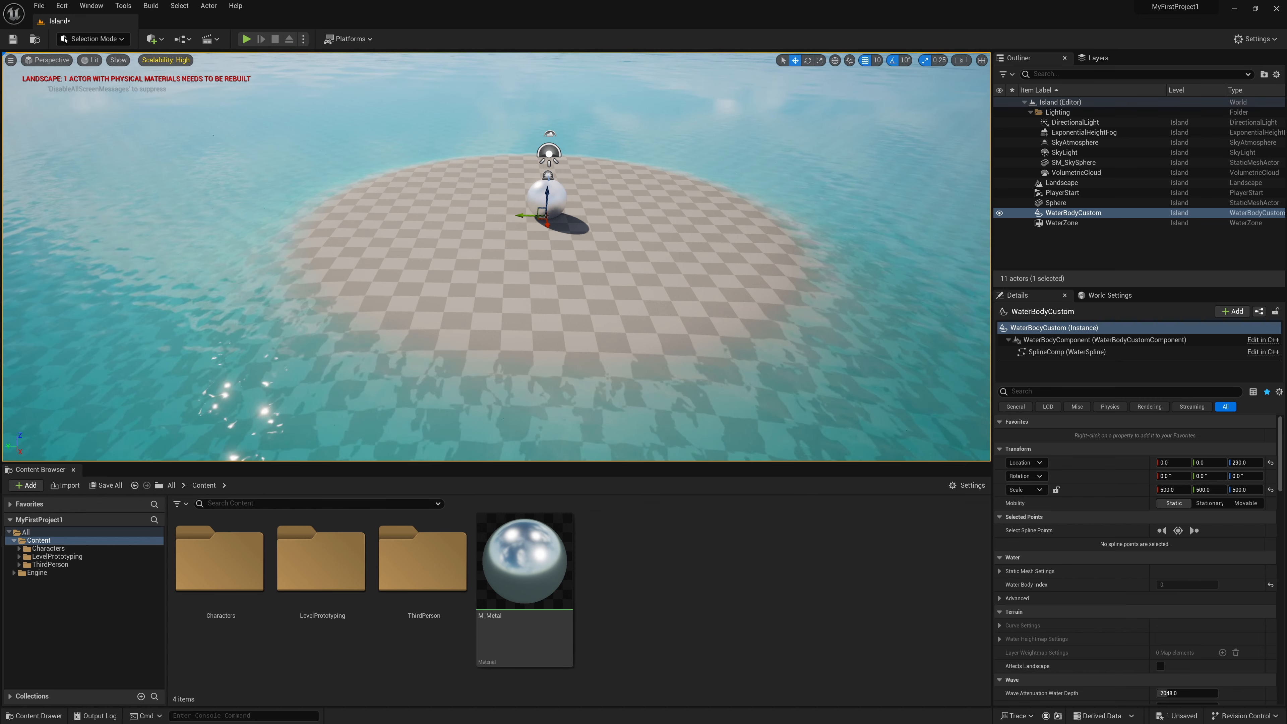
- Create a folder named Sand in the project's Content folder and open it
{"action": "right_click", "coordinate": [647, 547]}
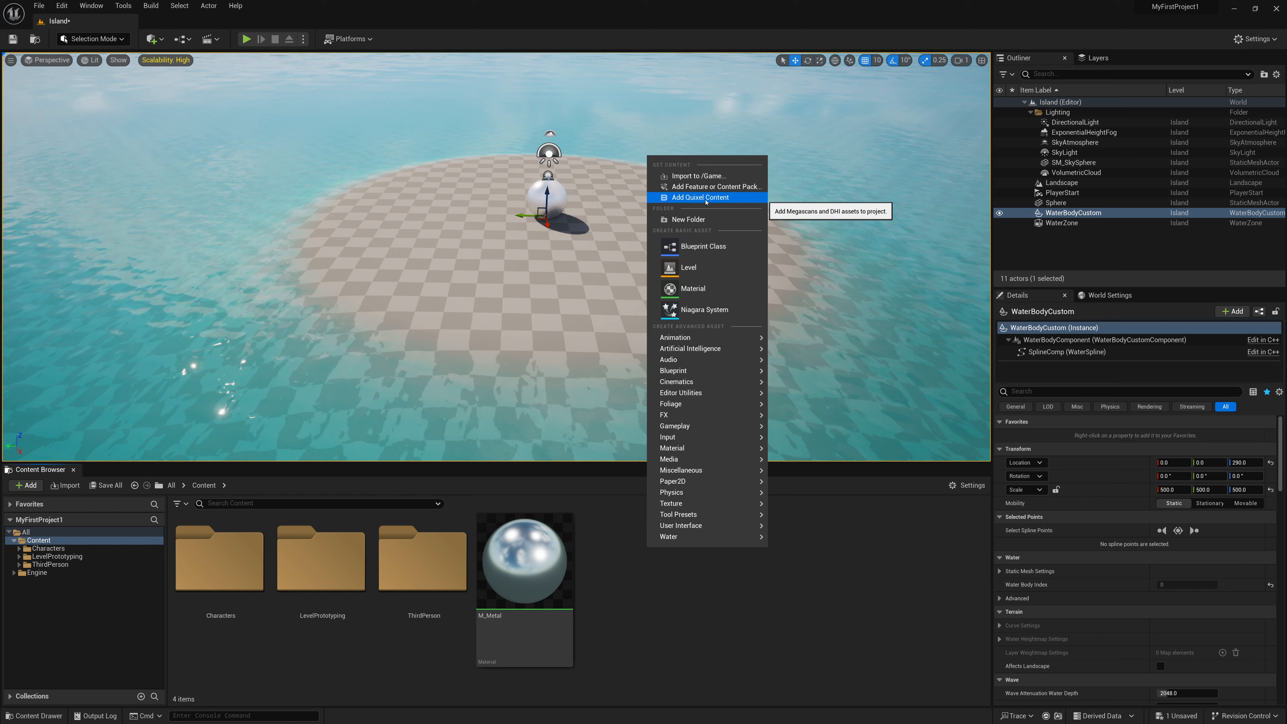
{"action": "left_click", "coordinate": [656, 590]}
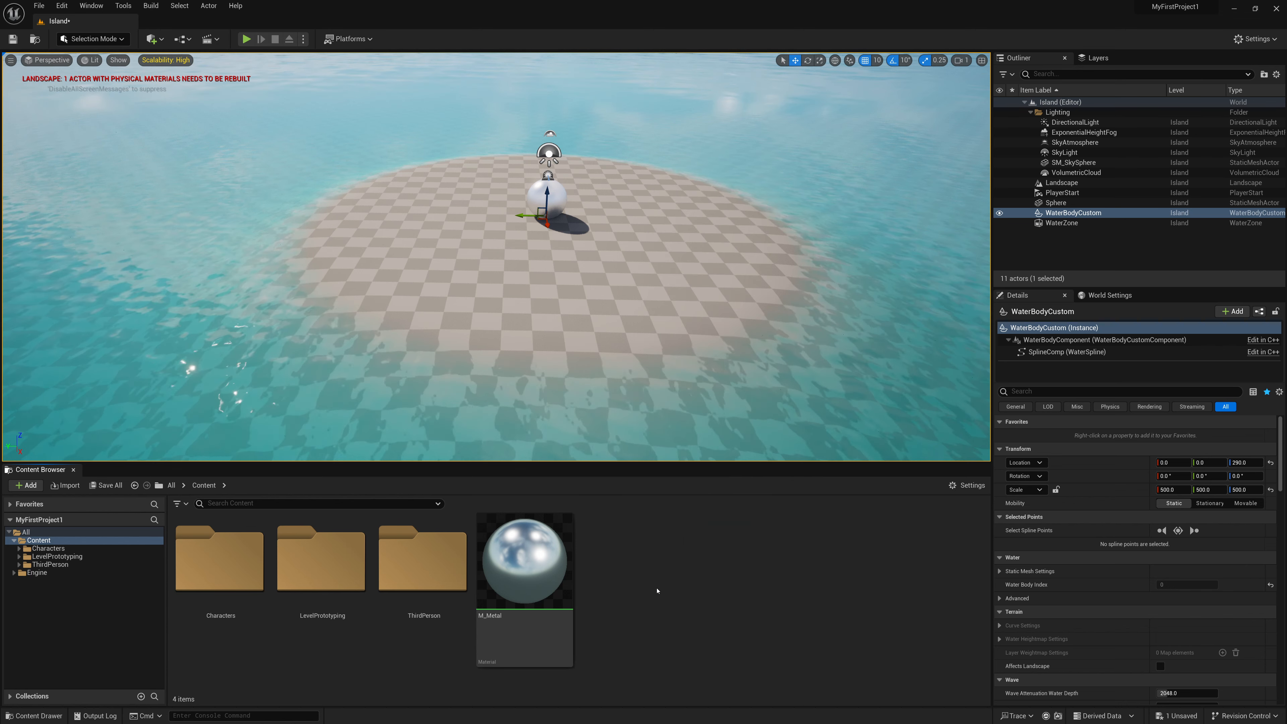
{"action": "right_click", "coordinate": [636, 574]}
{"action": "left_click", "coordinate": [663, 232]}
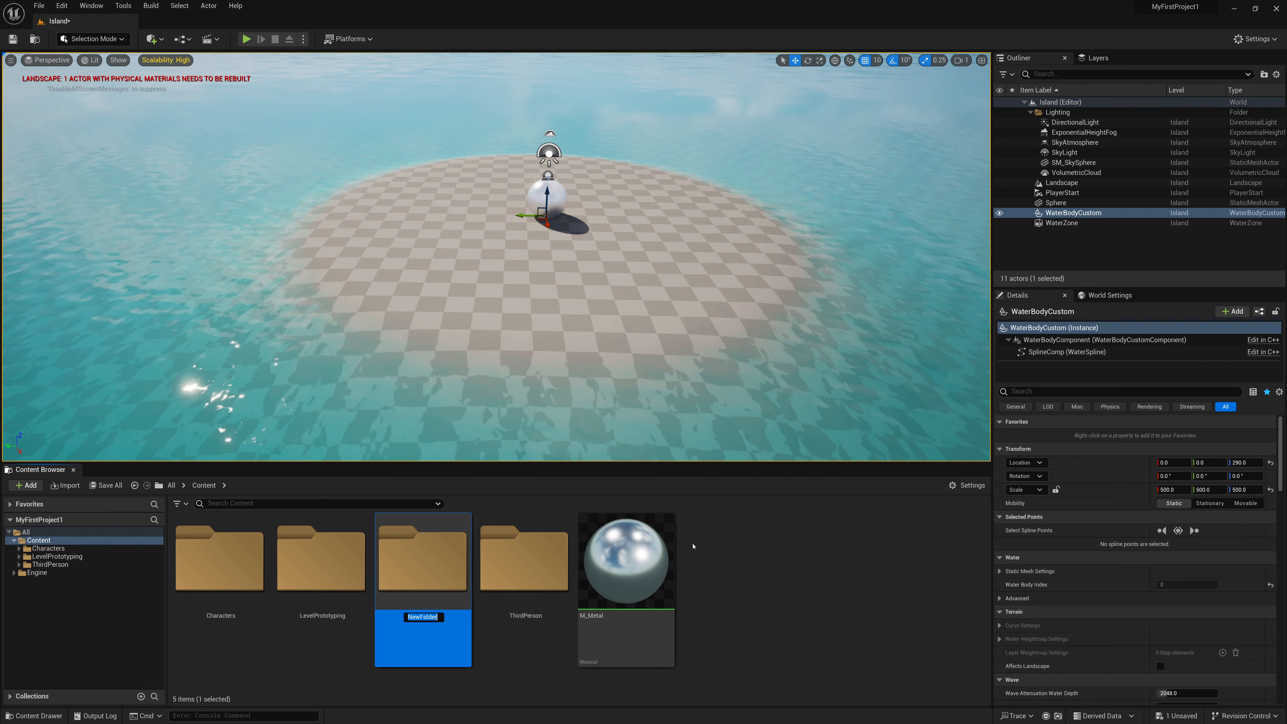
{"action": "type", "text": "Sand"}
{"action": "key", "text": "Return"}
{"action": "key", "text": "Return"}
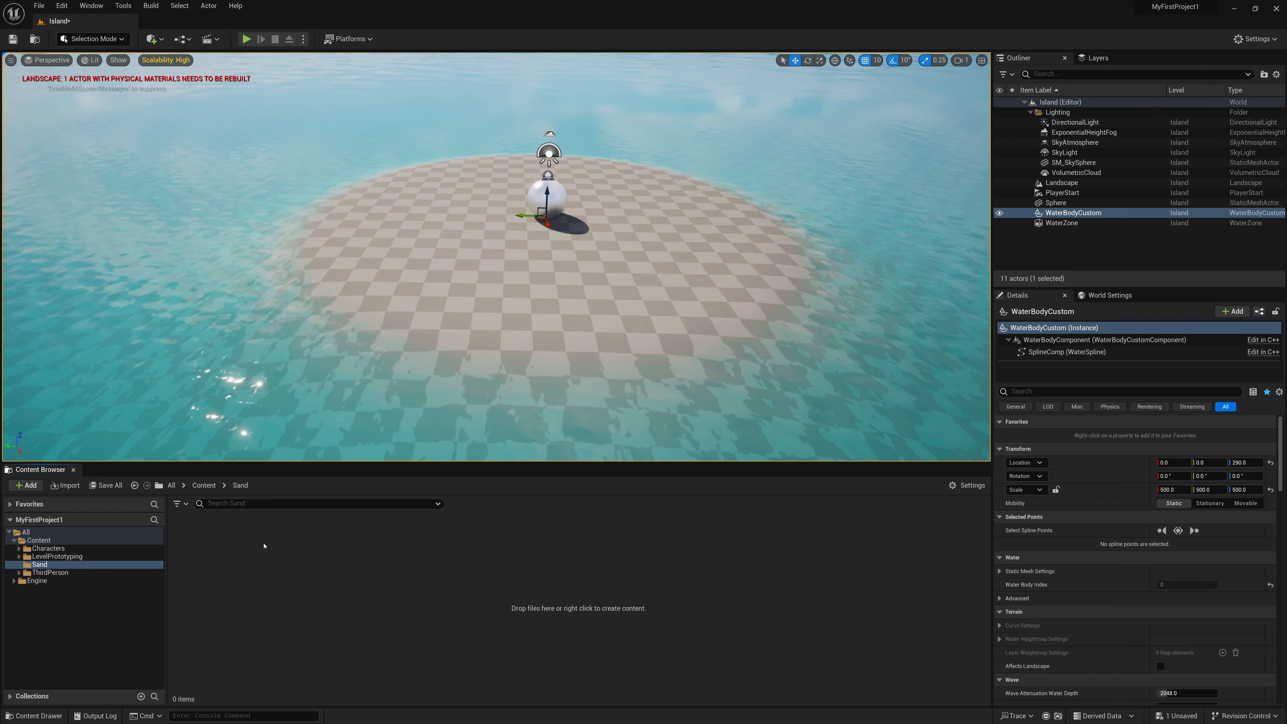
- Import the sand textures, including sandTurbulent_ORDp, into the Sand folder
{"action": "right_click", "coordinate": [267, 569]}
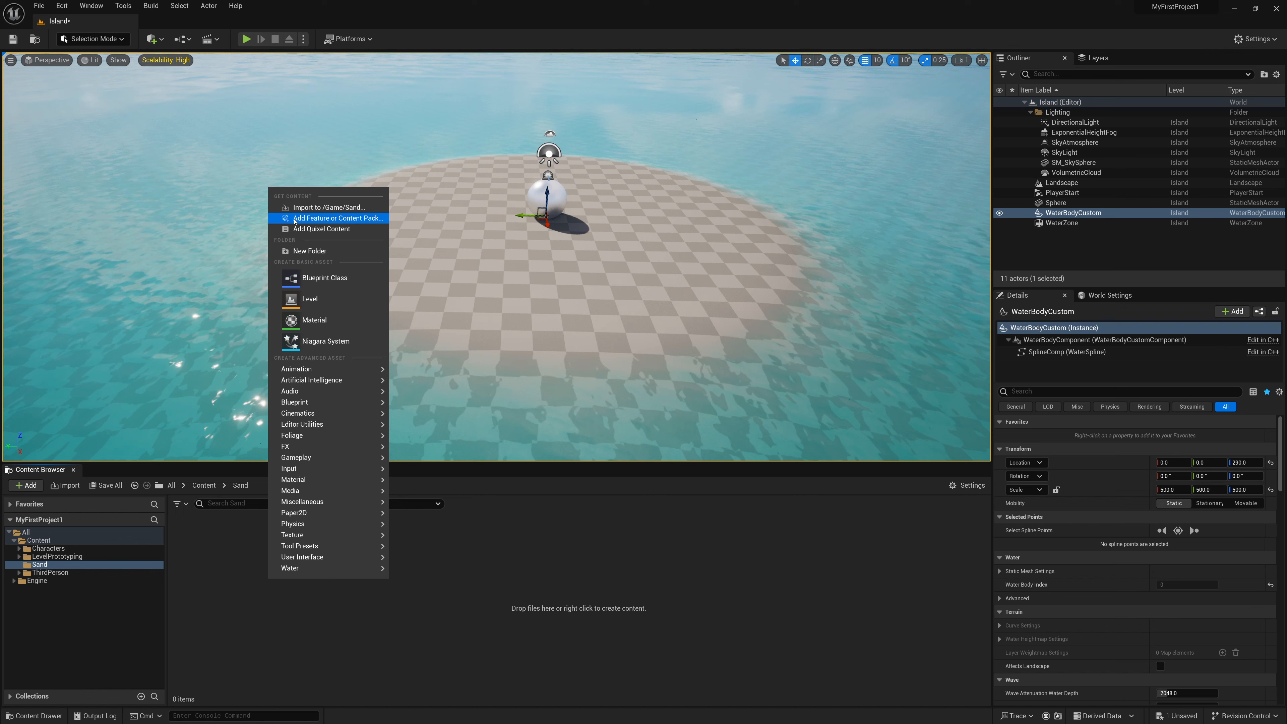
{"action": "left_click", "coordinate": [344, 209]}
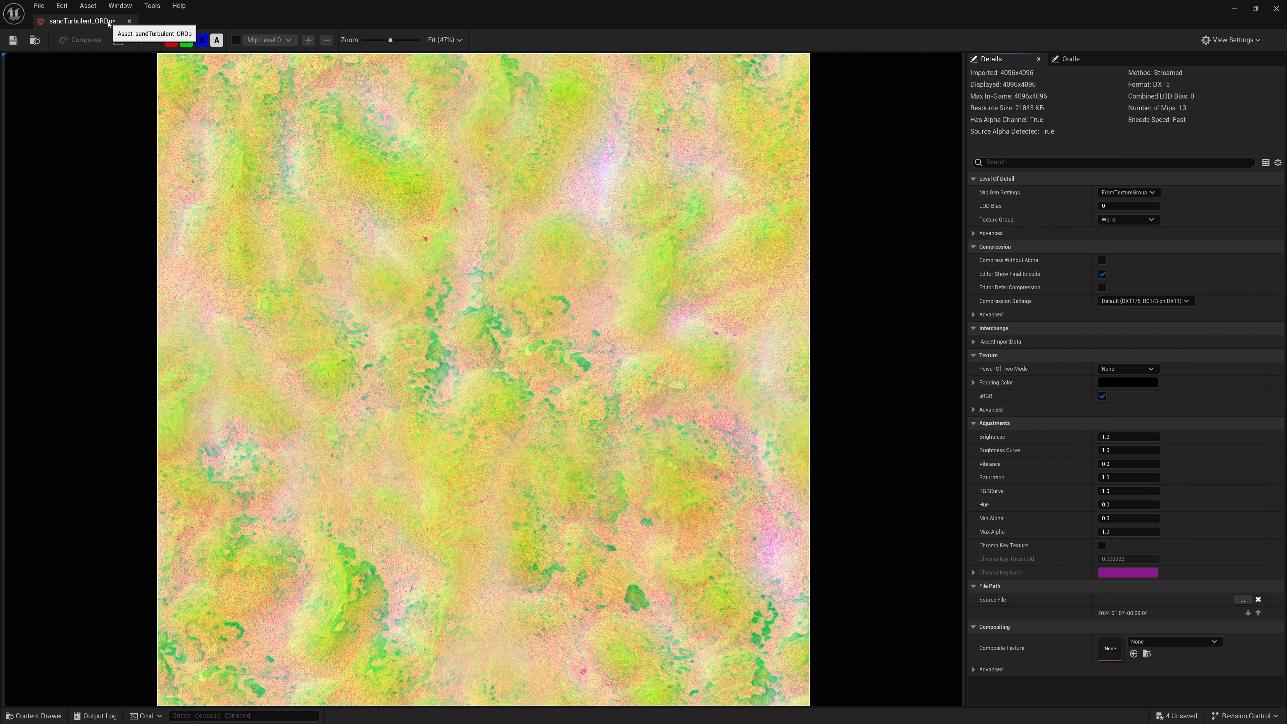
- Inspect the green and blue channels of the sandTurbulent_ORDp texture separately and turn all colour channels back on
{"action": "left_click", "coordinate": [202, 40]}
{"action": "left_click", "coordinate": [171, 41]}
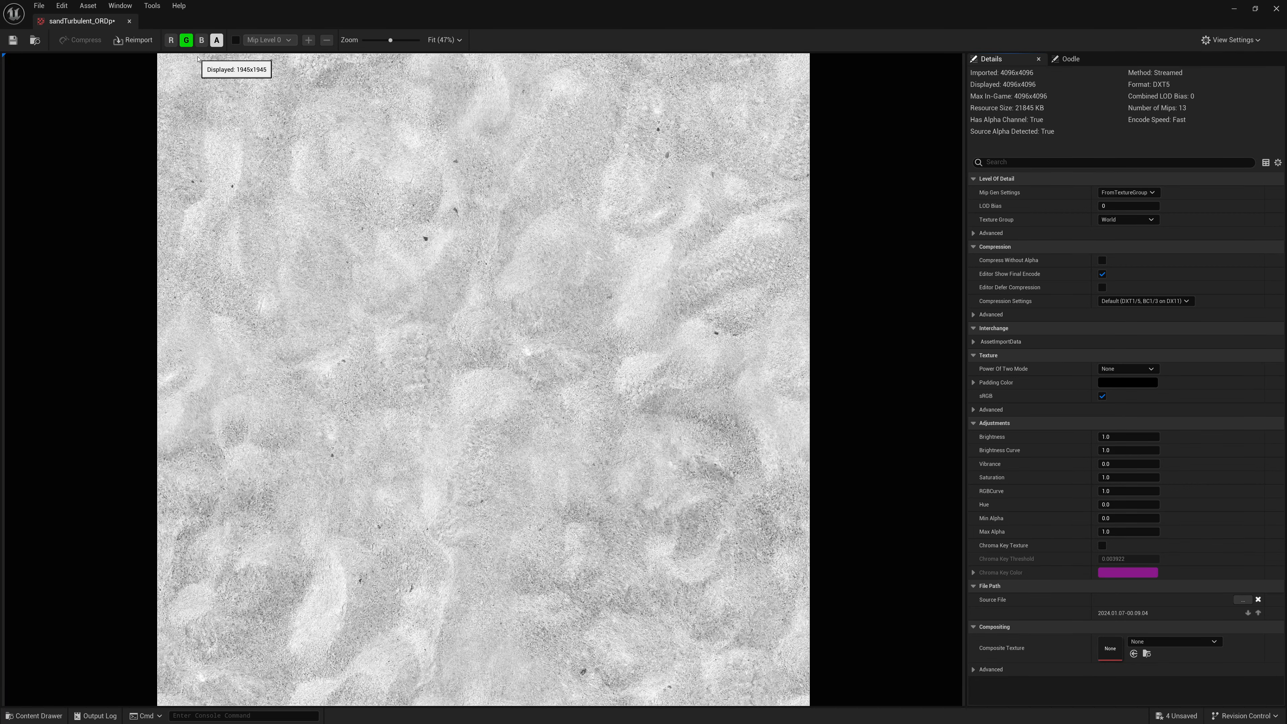
{"action": "left_click", "coordinate": [186, 40]}
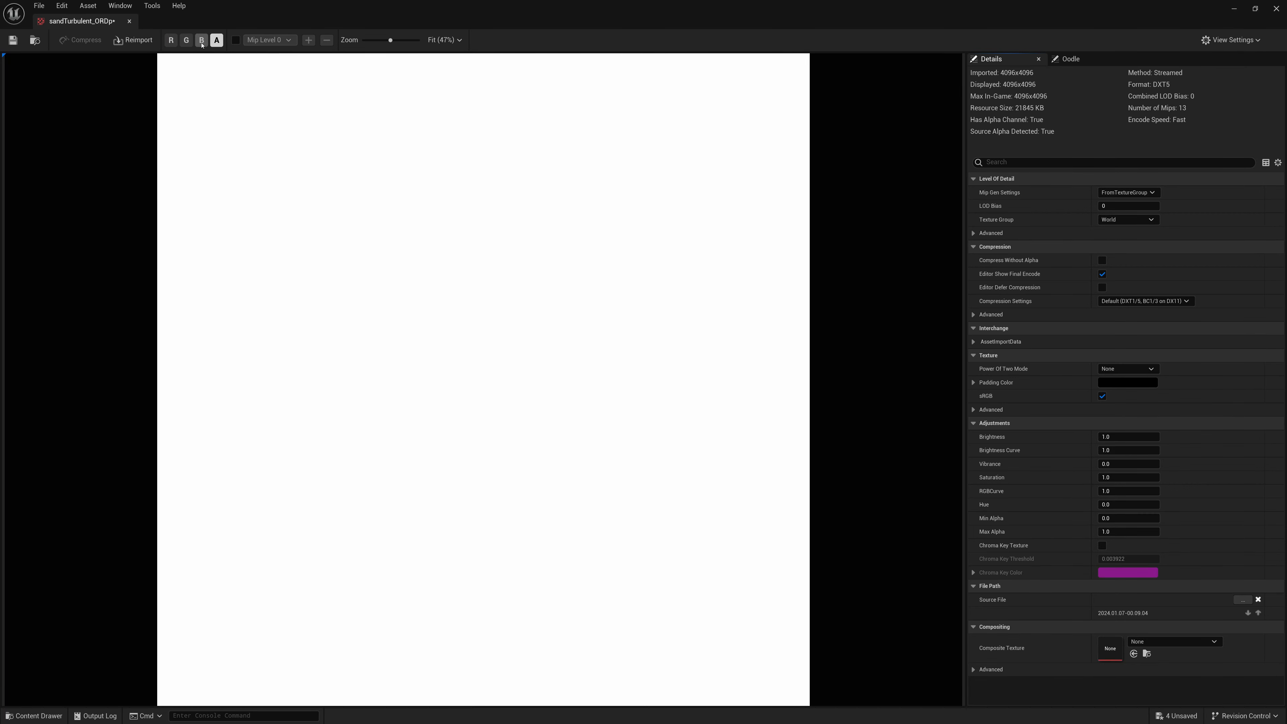
{"action": "left_click", "coordinate": [201, 40]}
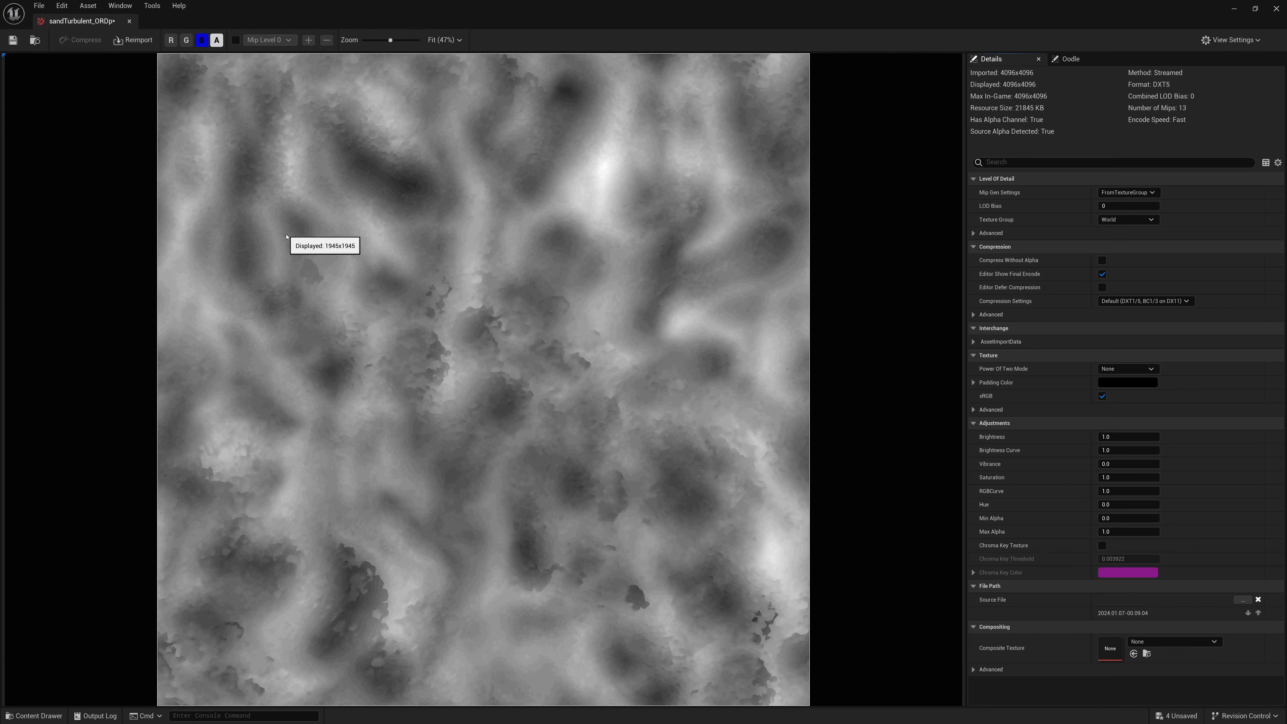
{"action": "left_click", "coordinate": [186, 40]}
{"action": "left_click", "coordinate": [171, 39]}
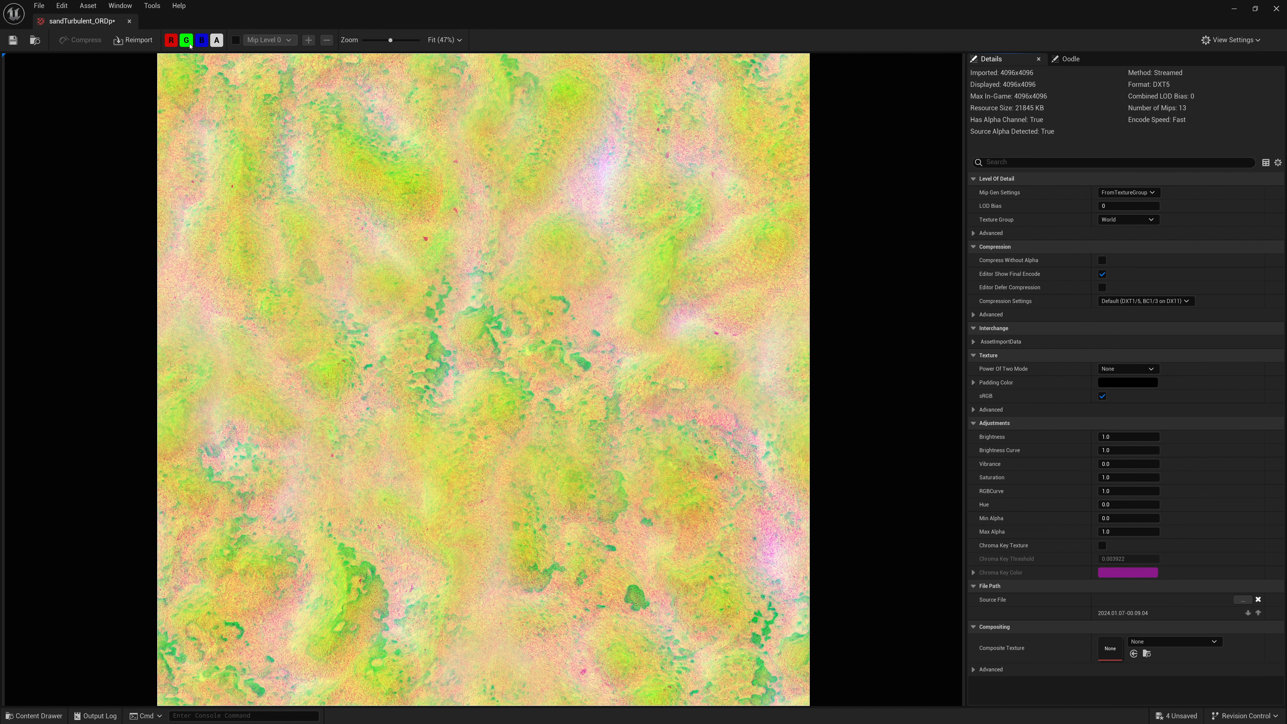
- Compare the red and green channels of the sandTurbulent_ORDp texture by toggling each one
{"action": "left_click", "coordinate": [187, 40]}
{"action": "left_click", "coordinate": [173, 42]}
{"action": "left_click", "coordinate": [173, 43]}
{"action": "left_click", "coordinate": [186, 41]}
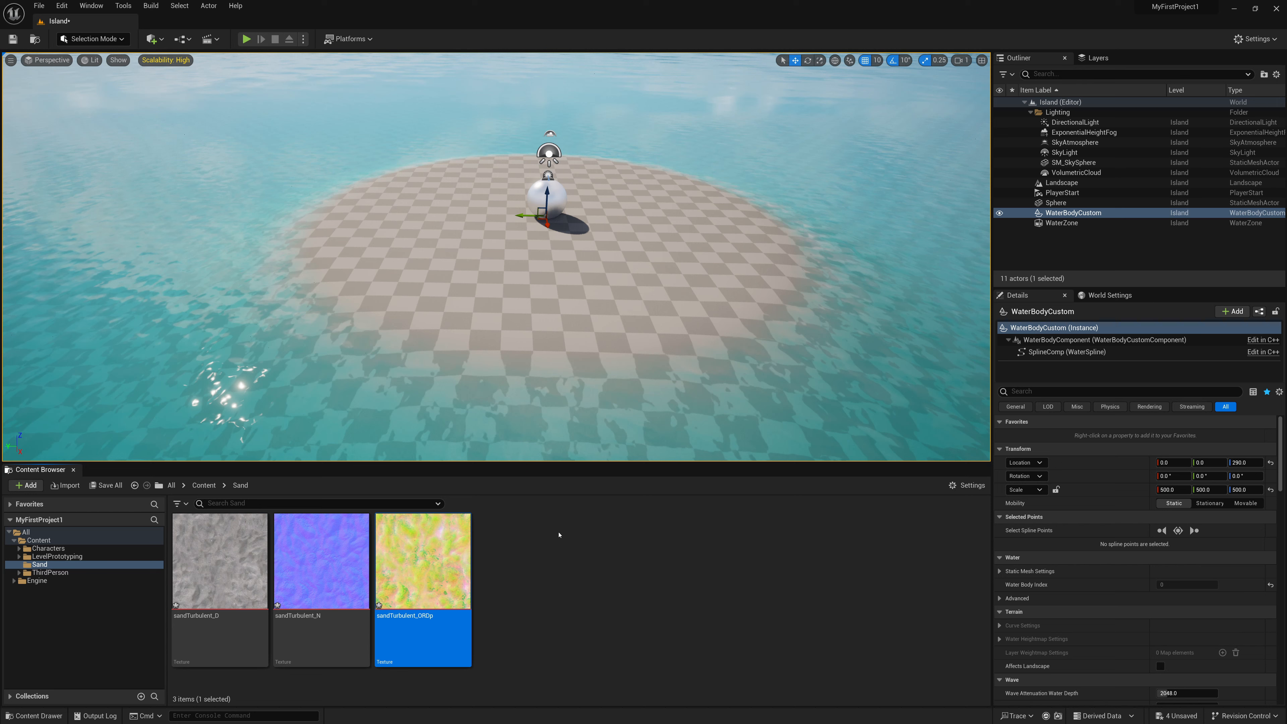
- Create a material named M_Sand in the Sand folder and open its material graph
{"action": "right_click", "coordinate": [539, 542]}
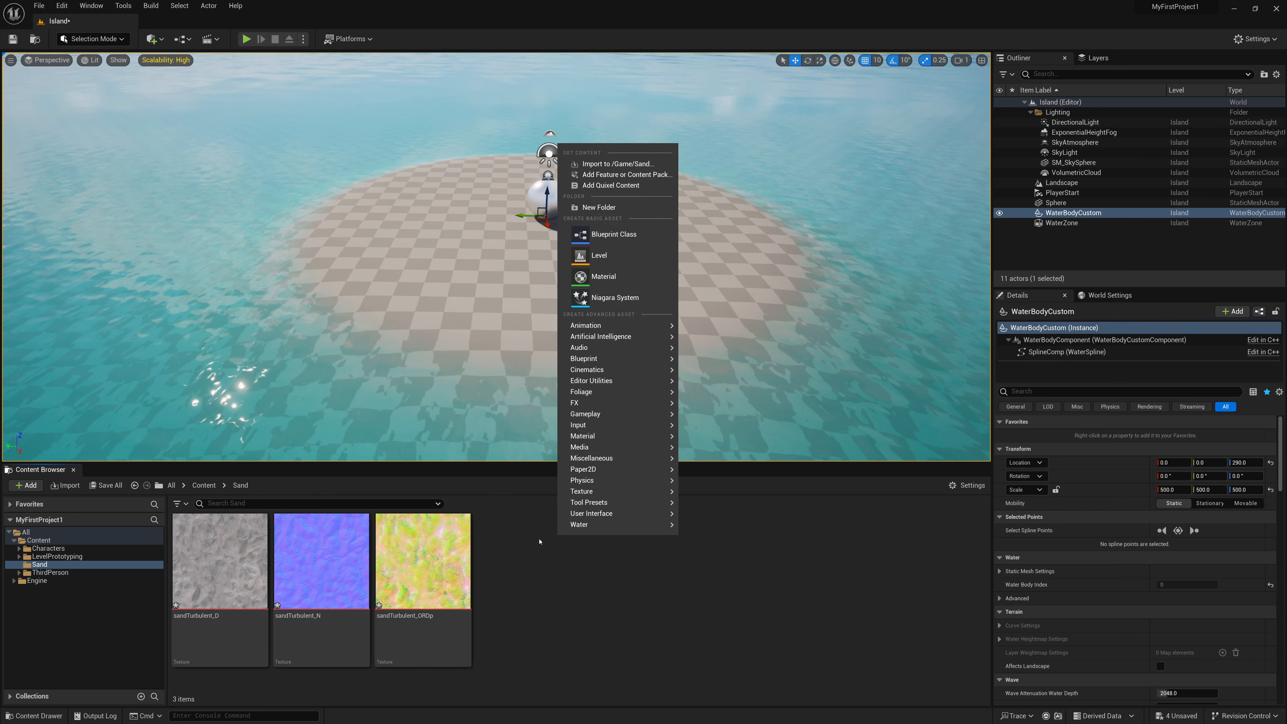
{"action": "left_click", "coordinate": [598, 276]}
{"action": "type", "text": "M_Sand"}
{"action": "key", "text": "Return"}
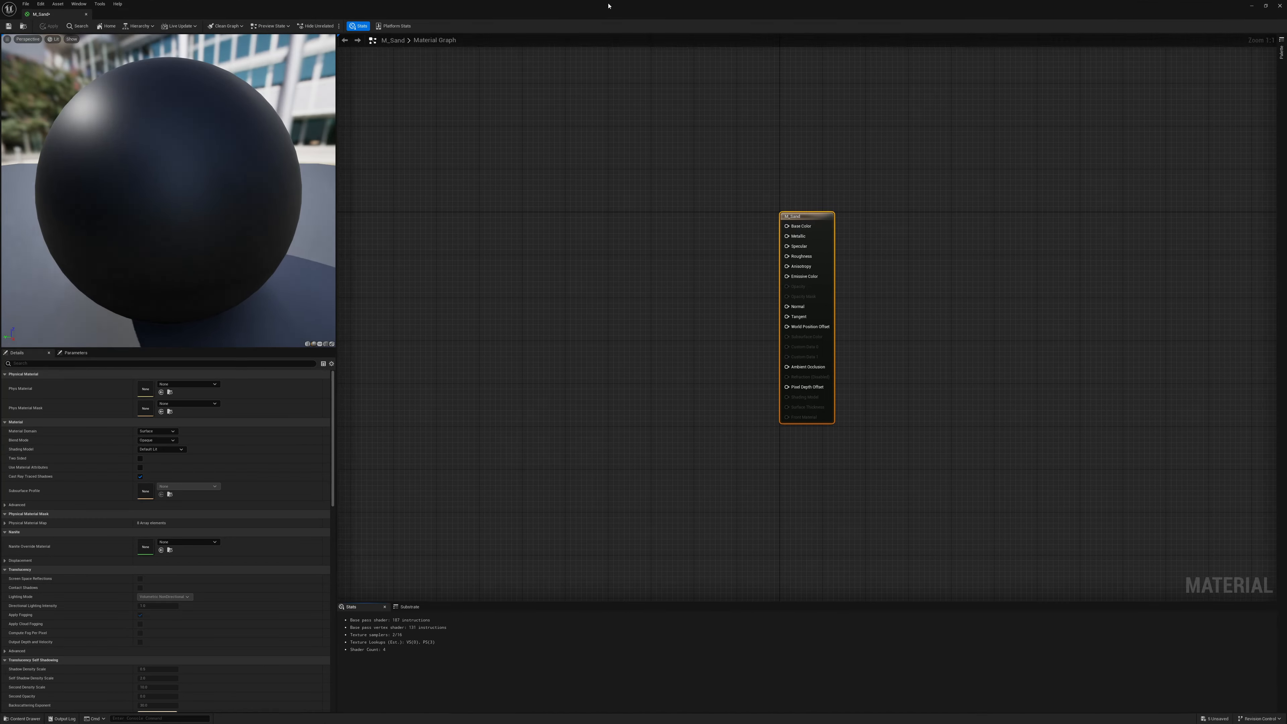
{"action": "double_click", "coordinate": [219, 560]}
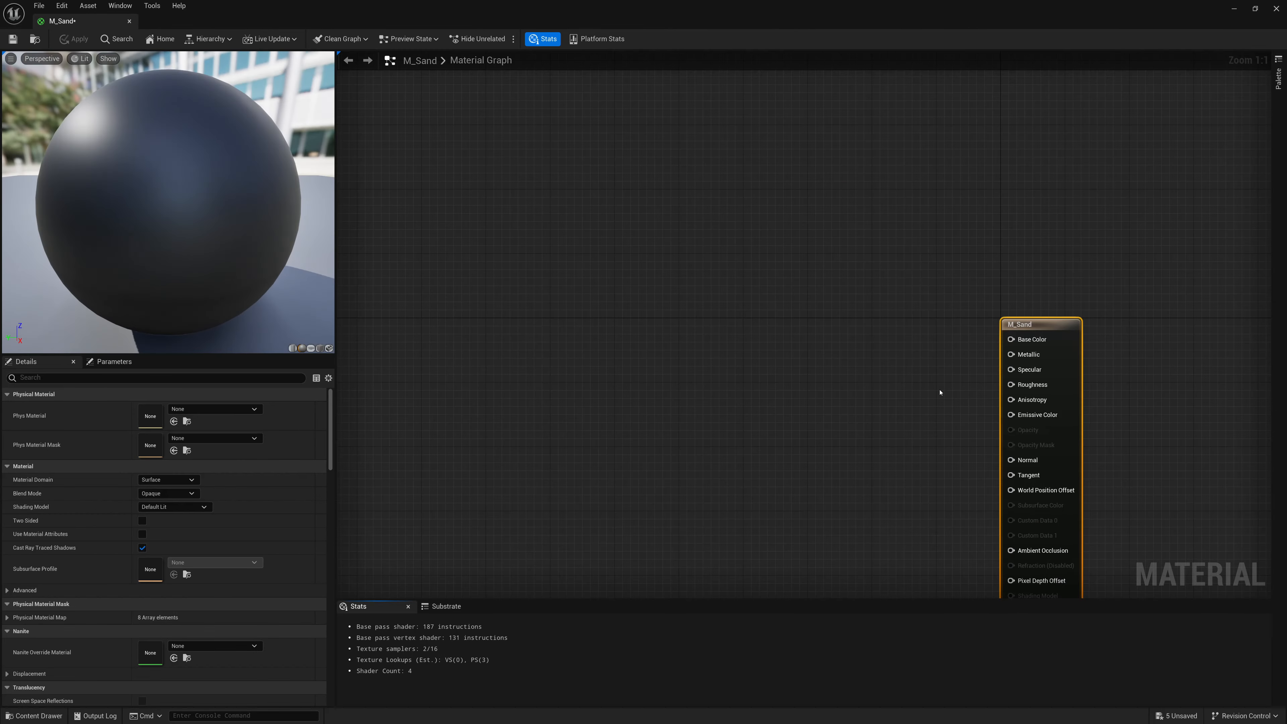
{"action": "right_click_drag", "start_coordinate": [939, 390], "coordinate": [802, 240]}
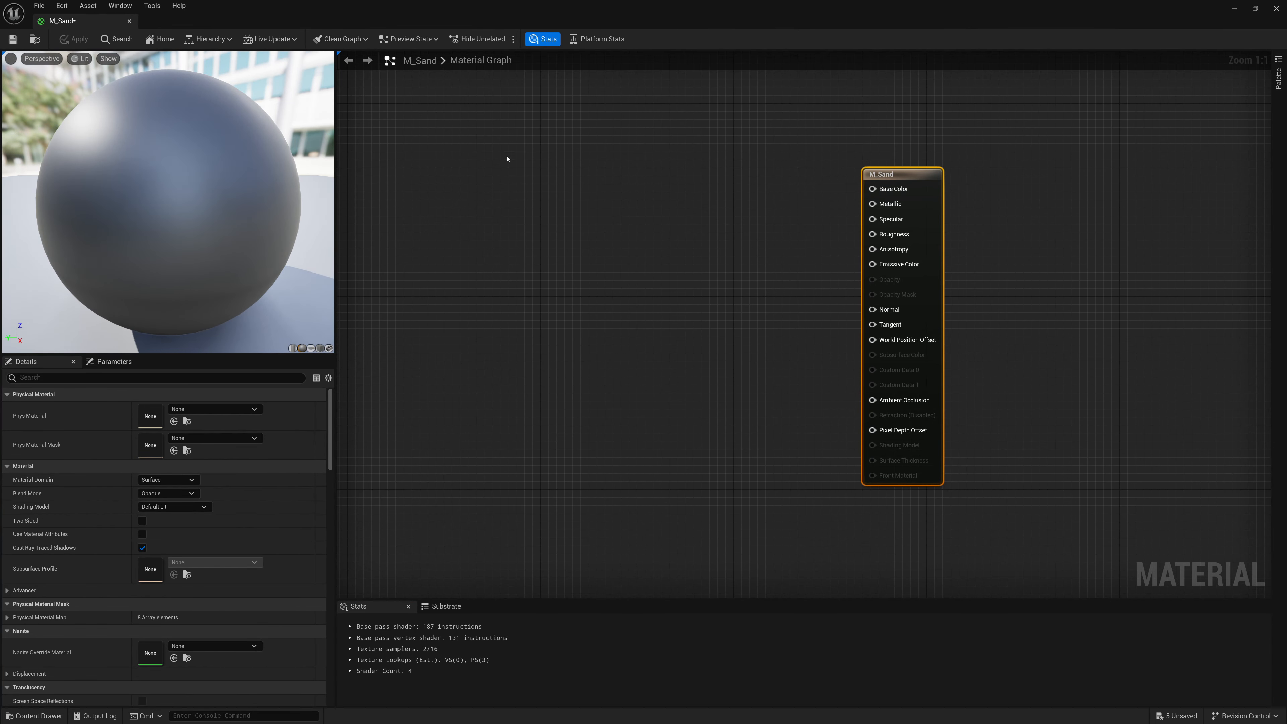
- Shrink the material window and add sandTurbulent_D, sandTurbulent_N and sandTurbulent_ORDp from the Sand folder to the graph as Texture Samples
{"action": "left_click_drag", "start_coordinate": [527, 22], "coordinate": [353, 62]}
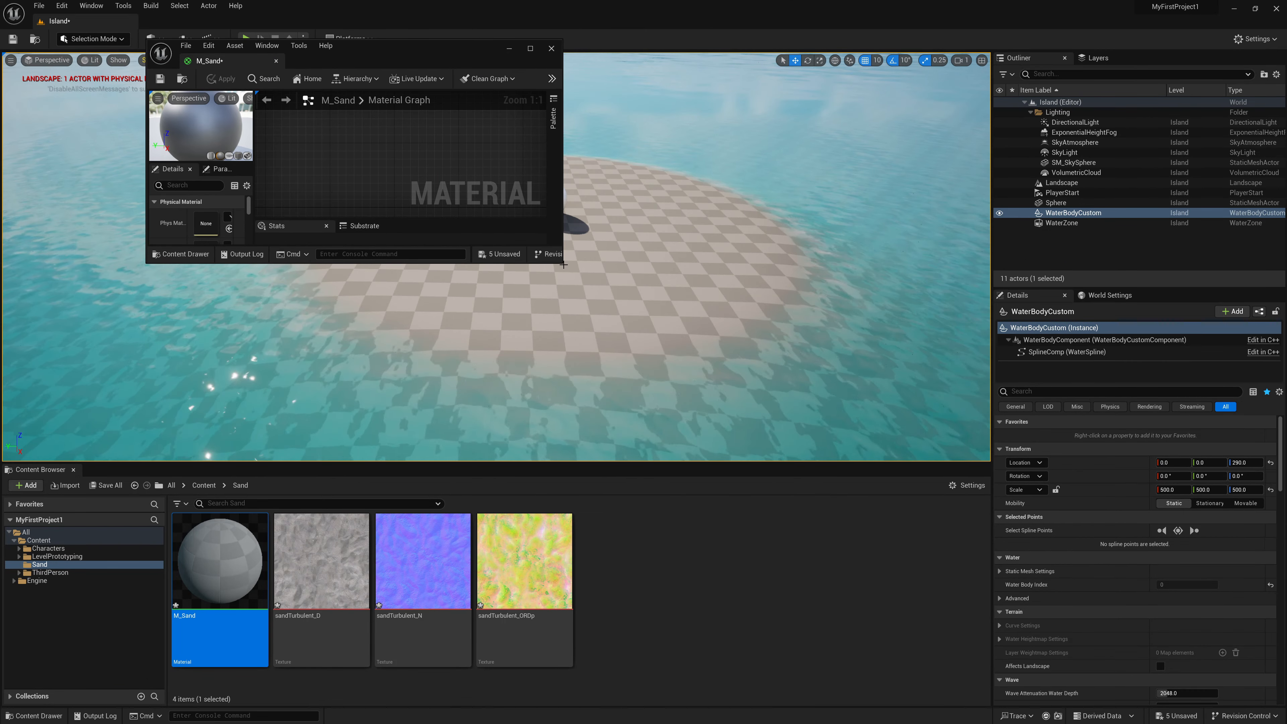
{"action": "left_click_drag", "start_coordinate": [561, 263], "coordinate": [1033, 519]}
{"action": "right_click_drag", "start_coordinate": [733, 264], "coordinate": [696, 260]}
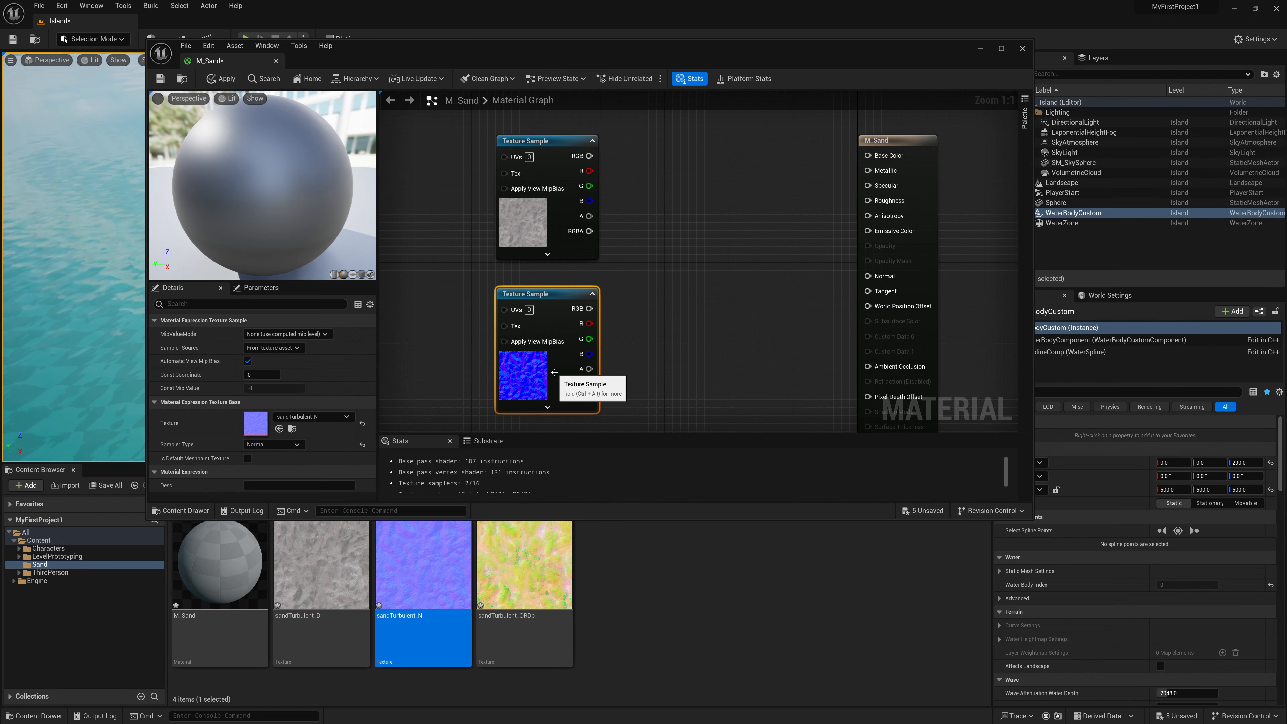
{"action": "left_click_drag", "start_coordinate": [524, 563], "coordinate": [681, 311]}
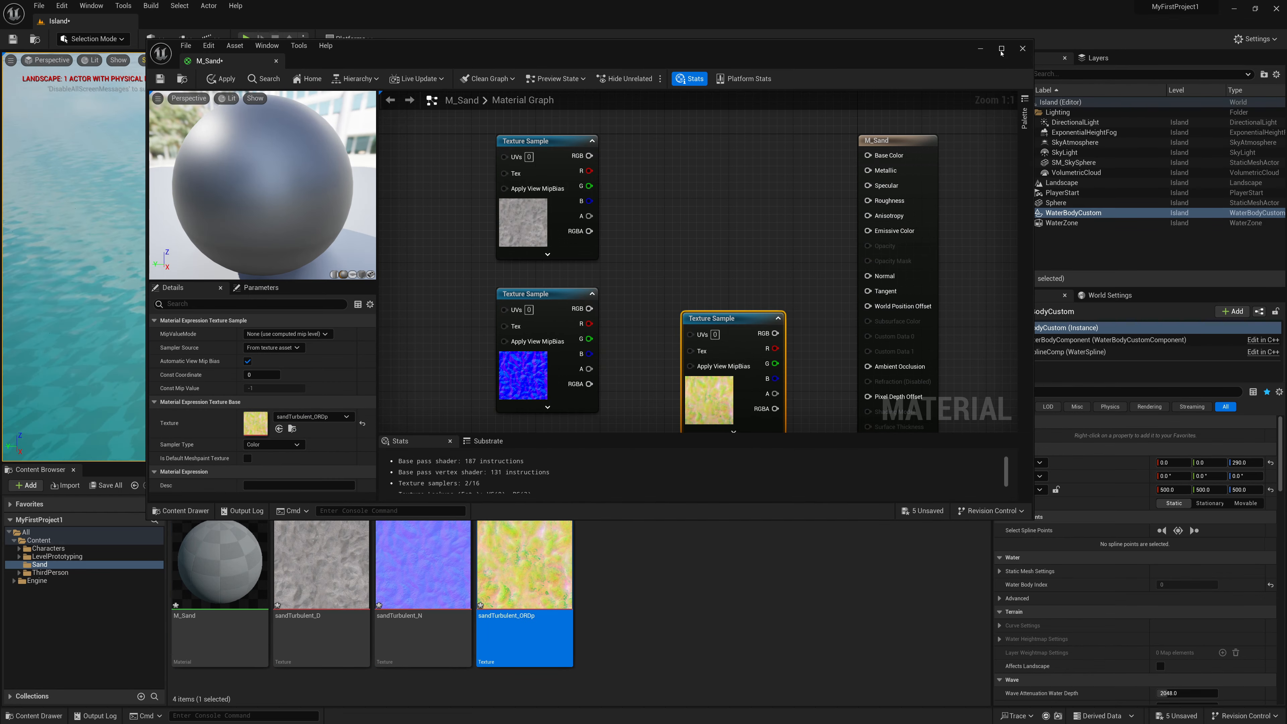
- Connect the sandTurbulent_D sample's RGB output to Base Color and the sandTurbulent_N sample's RGB output to Normal
{"action": "key", "text": "super+Up"}
{"action": "right_click_drag", "start_coordinate": [654, 158], "coordinate": [624, 295]}
{"action": "left_click_drag", "start_coordinate": [467, 311], "coordinate": [603, 223]}
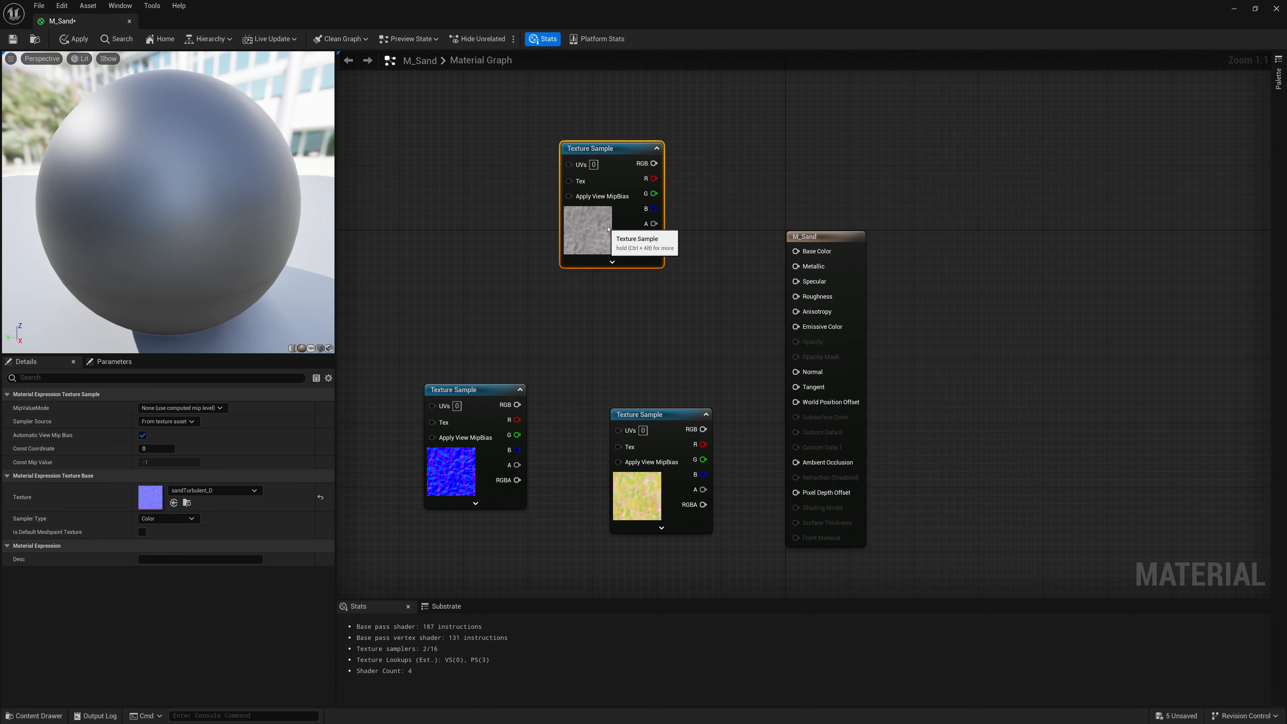
{"action": "left_click_drag", "start_coordinate": [795, 251], "coordinate": [658, 163]}
{"action": "left_click_drag", "start_coordinate": [602, 232], "coordinate": [603, 192]}
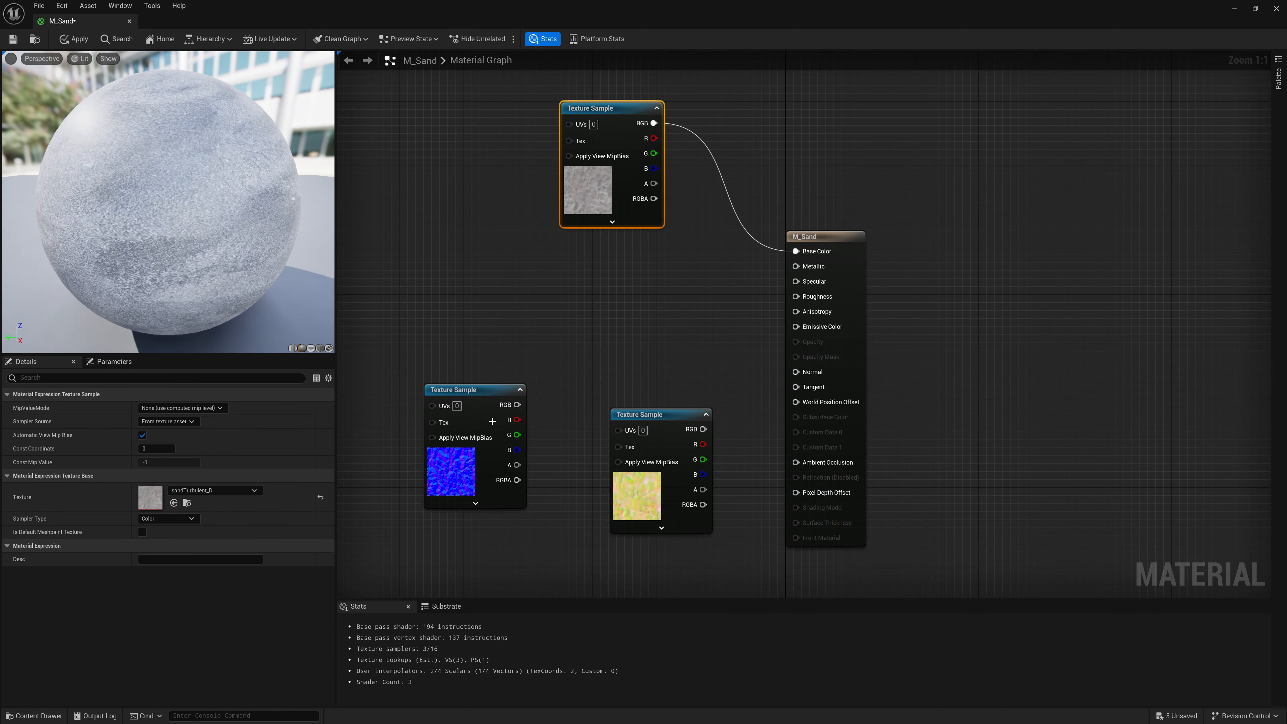
{"action": "left_click_drag", "start_coordinate": [498, 414], "coordinate": [795, 372]}
- Stack the texture samples, connect sandTurbulent_ORDp's green output to Roughness and red output to Ambient Occlusion, and save M_Sand
{"action": "left_click_drag", "start_coordinate": [679, 415], "coordinate": [644, 423]}
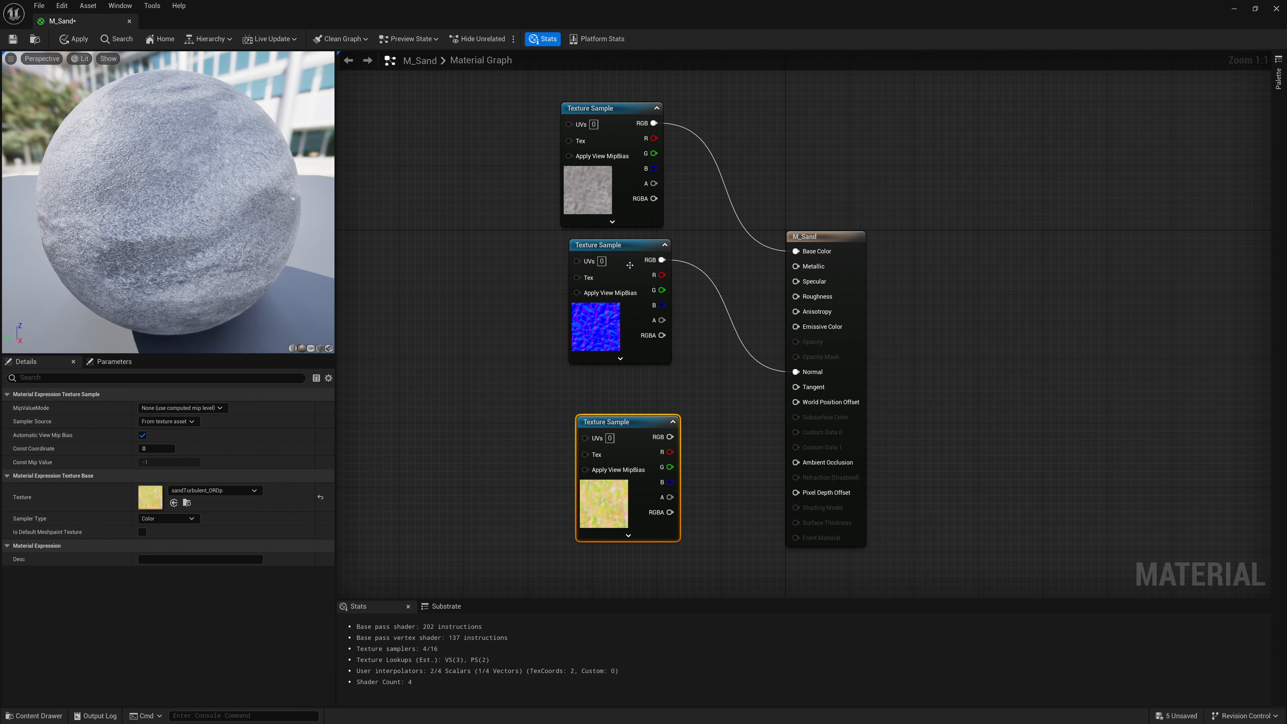
{"action": "left_click", "coordinate": [617, 266]}
{"action": "left_click_drag", "start_coordinate": [618, 266], "coordinate": [608, 274]}
{"action": "left_click_drag", "start_coordinate": [635, 423], "coordinate": [620, 406]}
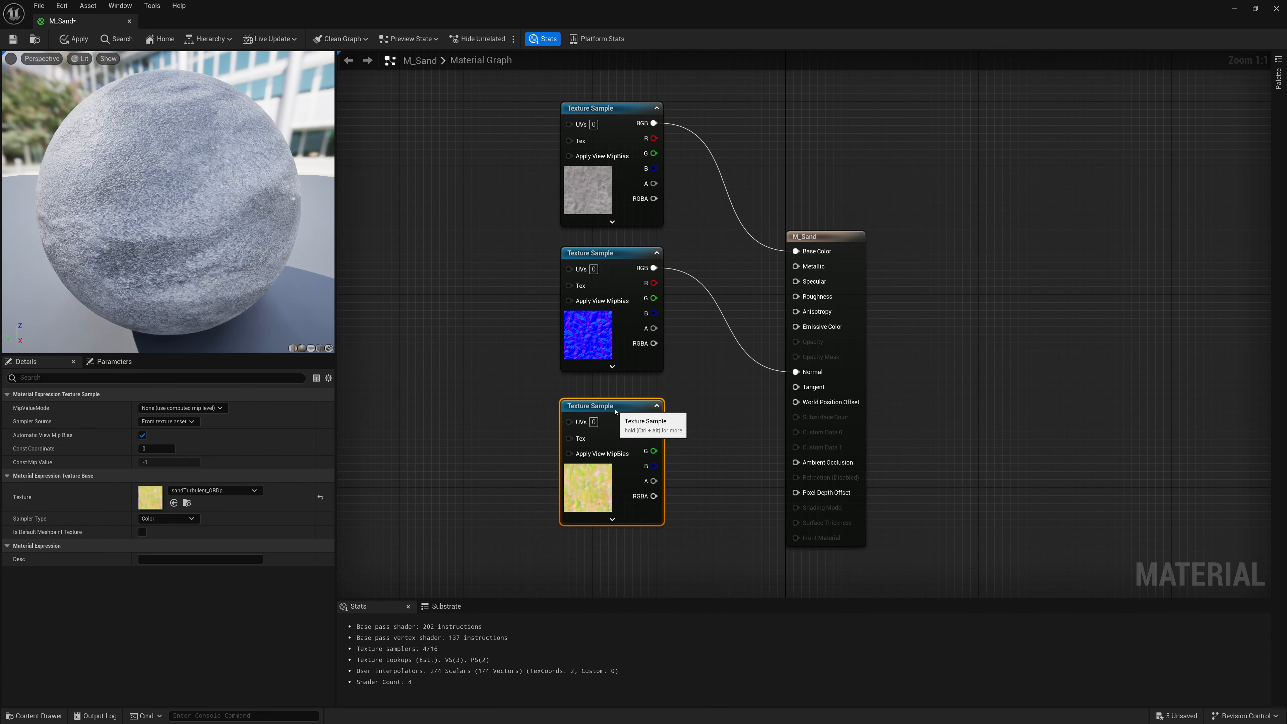
{"action": "left_click_drag", "start_coordinate": [654, 451], "coordinate": [795, 297]}
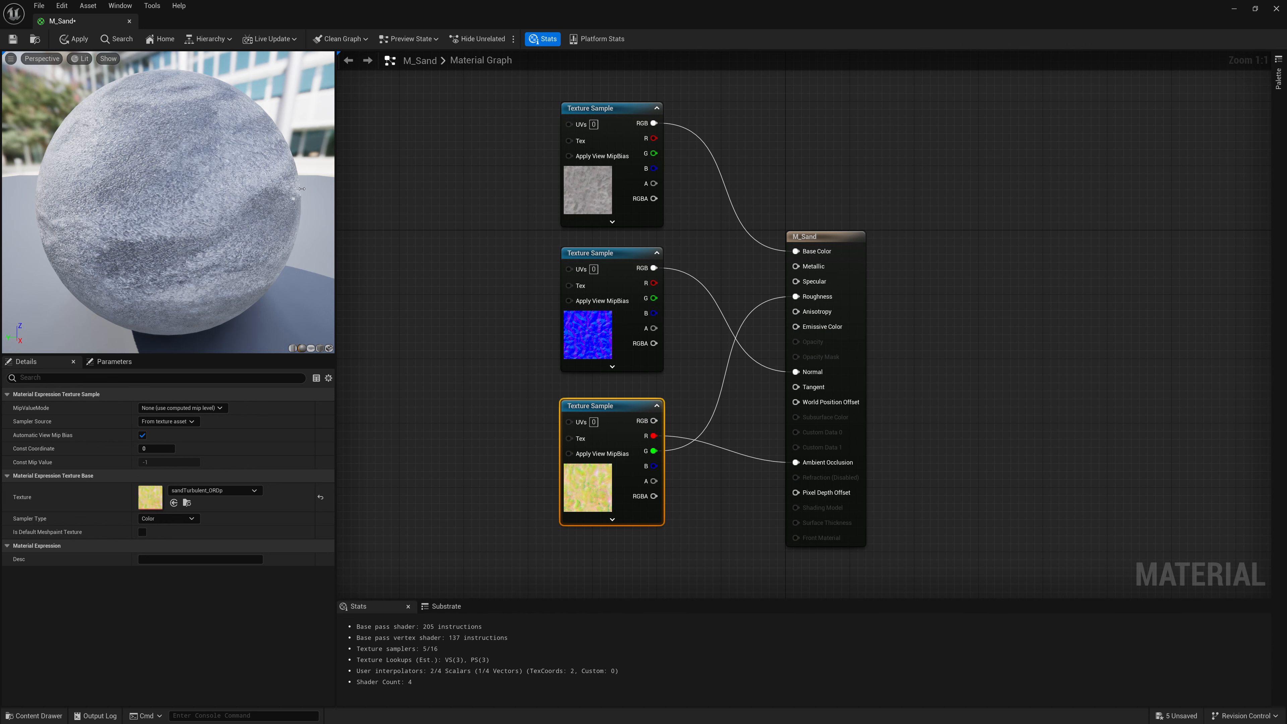
{"action": "left_click", "coordinate": [12, 38]}
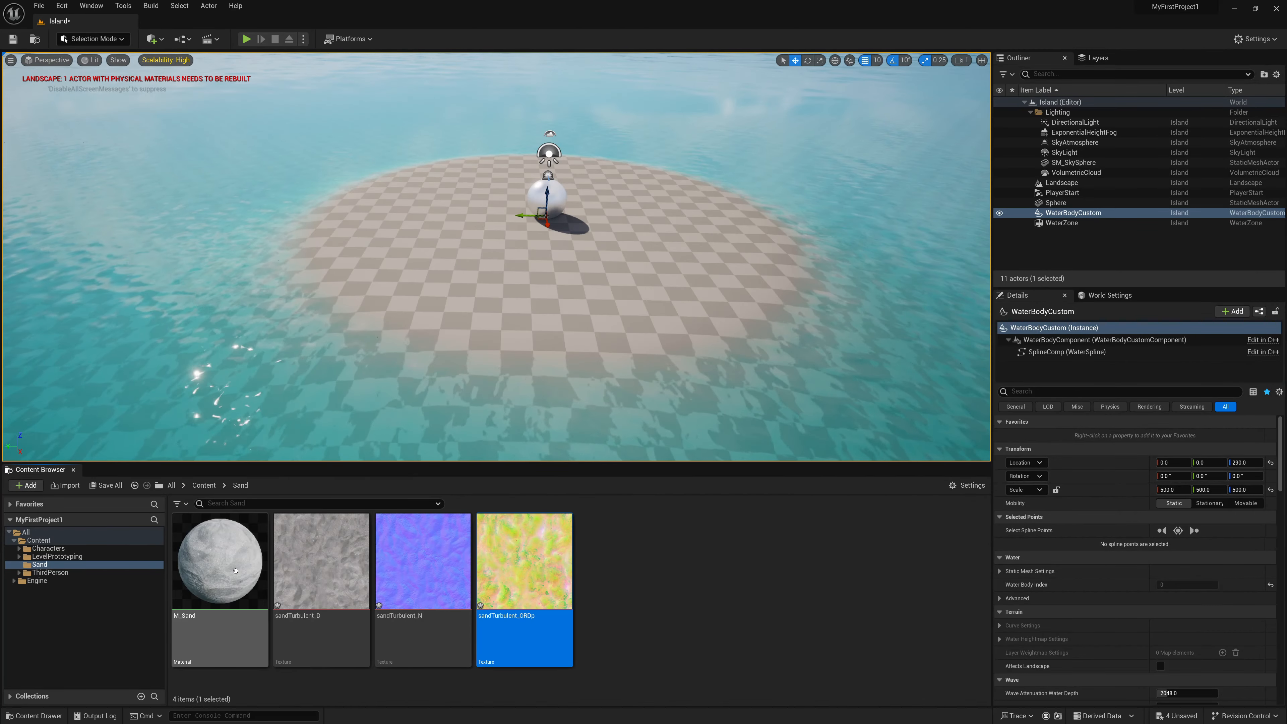
- Select the Landscape actor and assign M_Sand as its Landscape Material
{"action": "left_click_drag", "start_coordinate": [235, 571], "coordinate": [483, 236]}
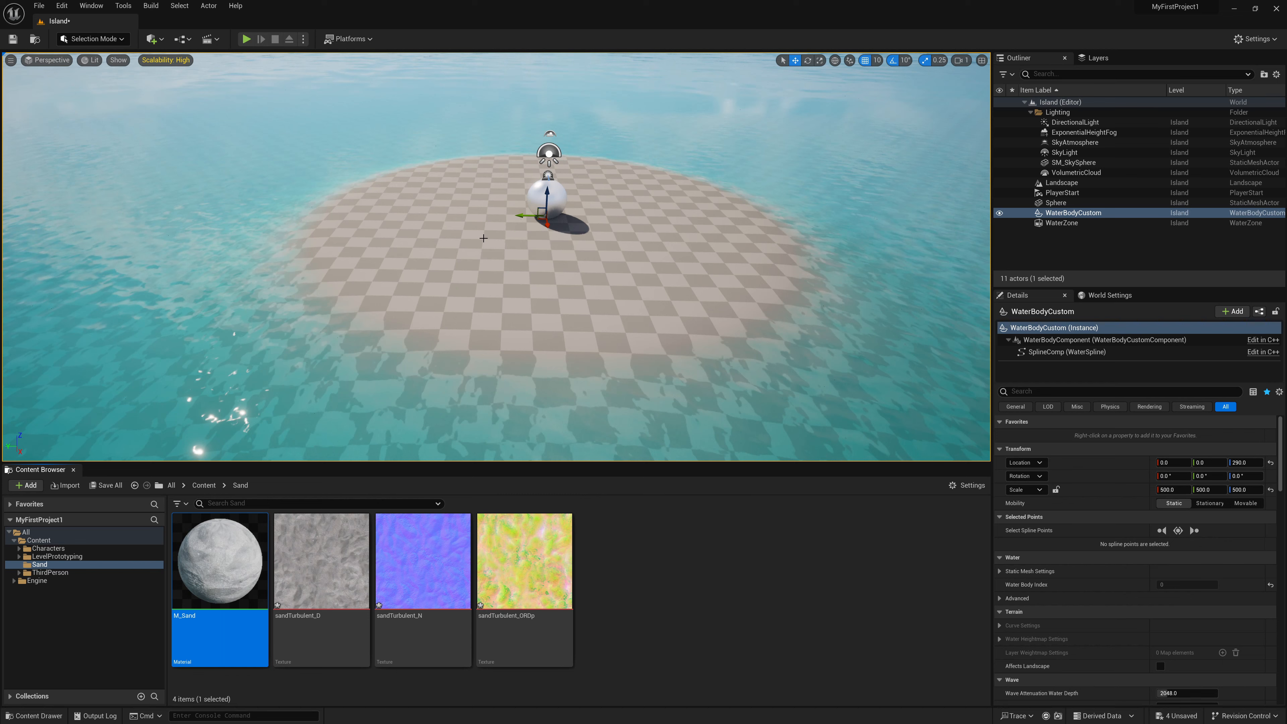
{"action": "left_click", "coordinate": [484, 236]}
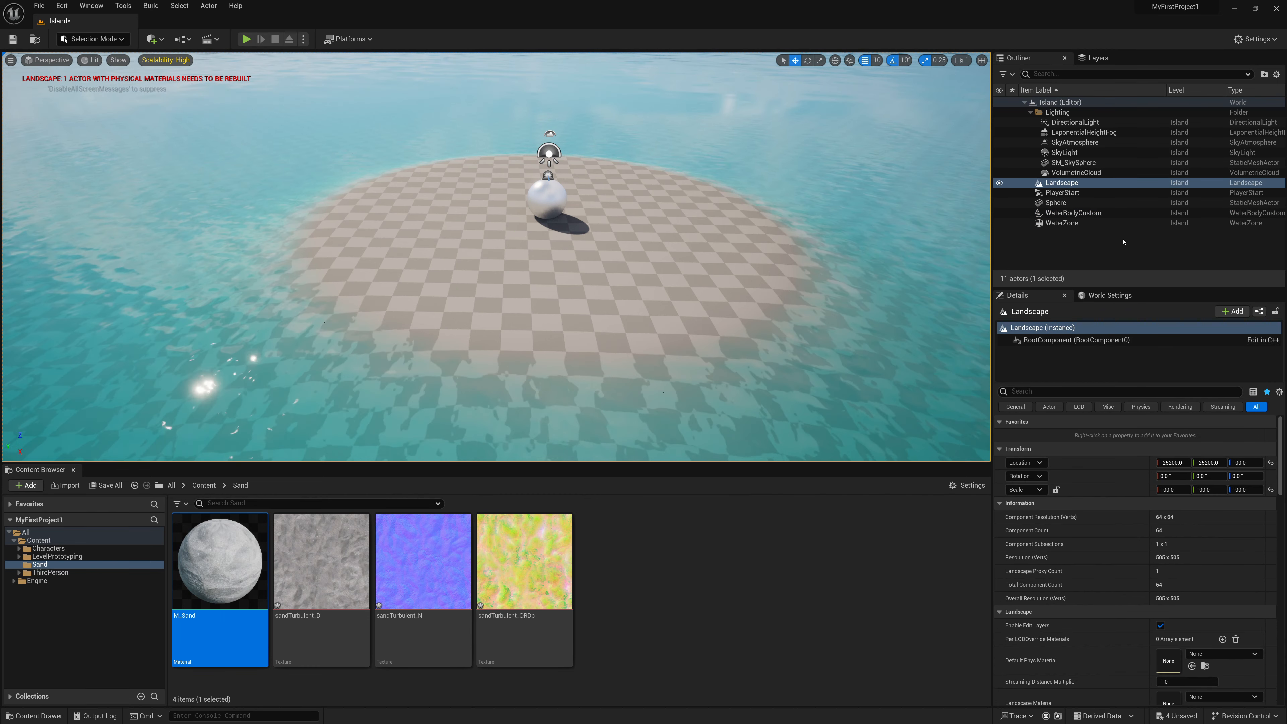
{"action": "scroll", "coordinate": [1126, 526], "scroll_direction": "down", "scroll_amount": 5}
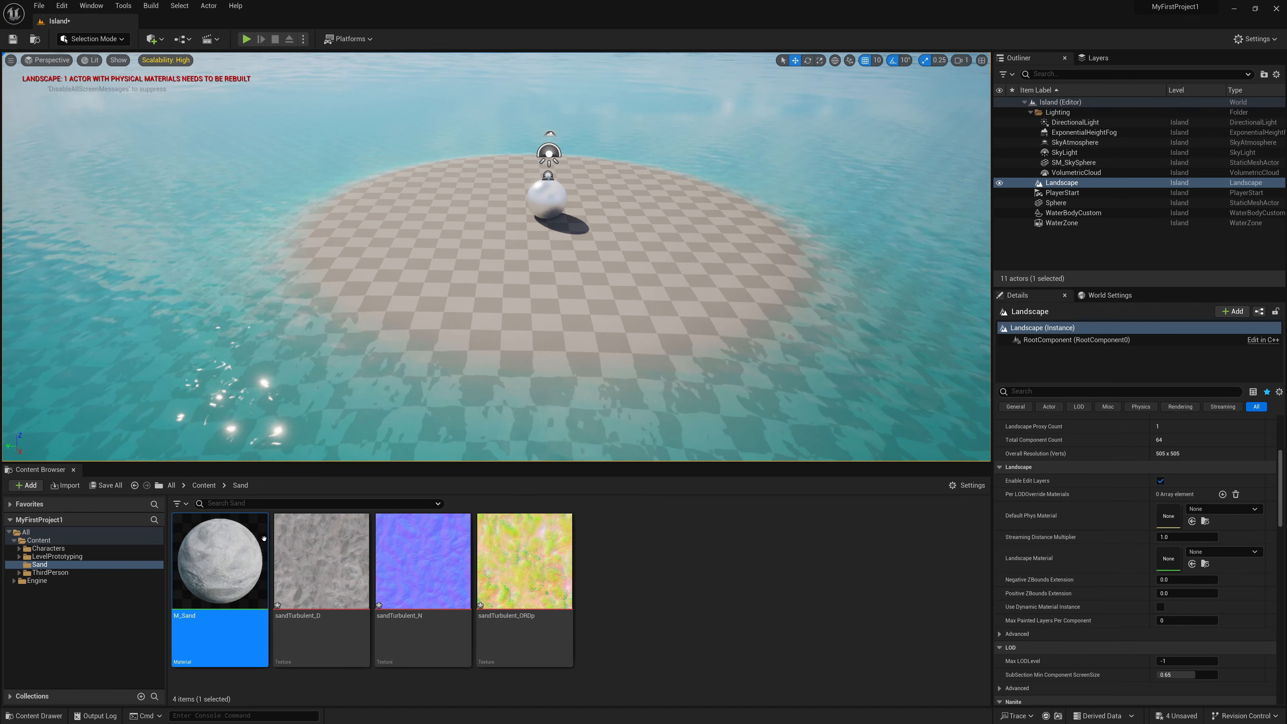
{"action": "left_click_drag", "start_coordinate": [264, 538], "coordinate": [1170, 564]}
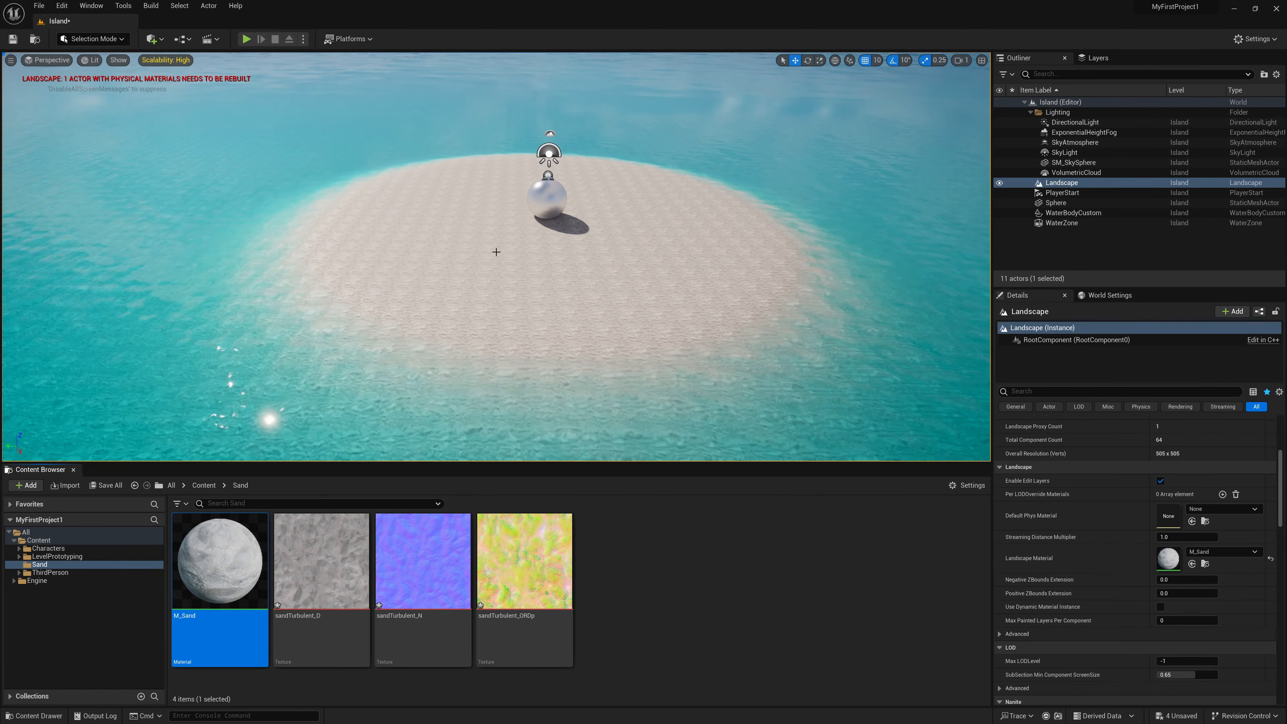
- Examine the sand tiling on the island up close and reopen the M_Sand material graph
{"action": "key", "text": "w"}
{"action": "mouse_move", "coordinate": [496, 252]}
{"action": "right_mouse_down"}
{"action": "mouse_move", "coordinate": [467, 234]}
{"action": "mouse_move", "coordinate": [476, 247]}
{"action": "right_mouse_up"}
{"action": "key", "text": "s"}
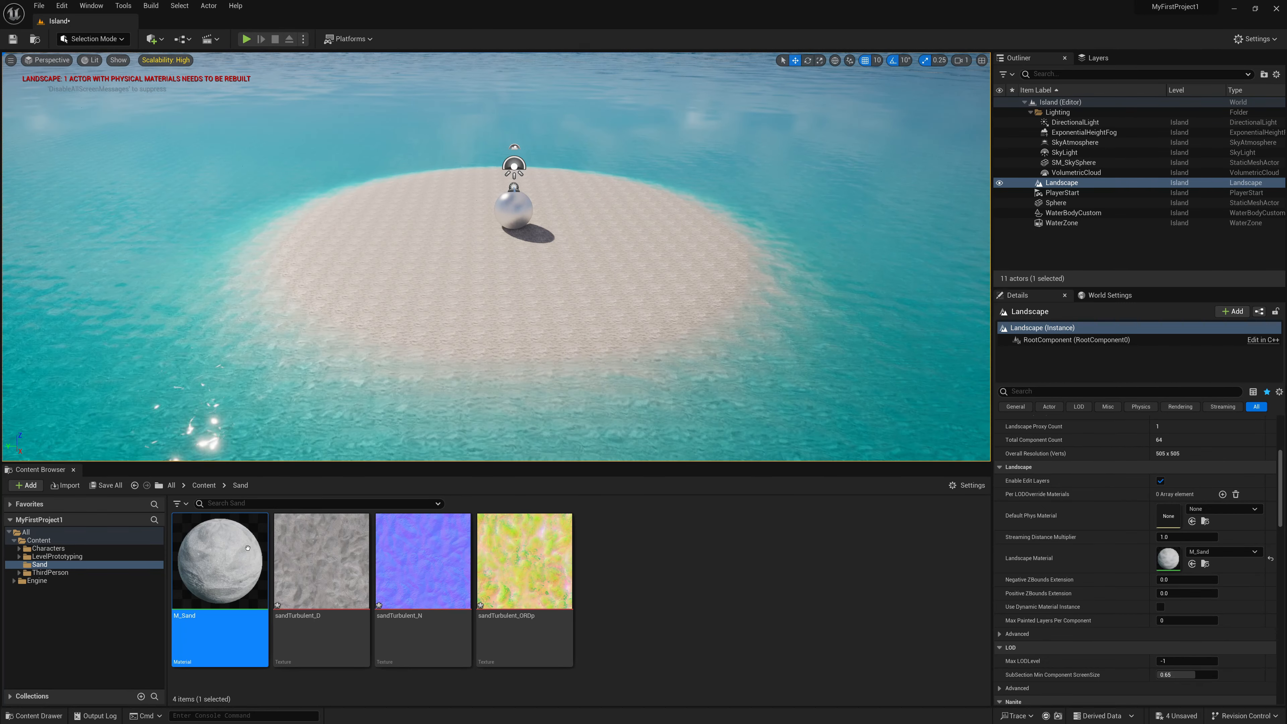
{"action": "double_click", "coordinate": [220, 563]}
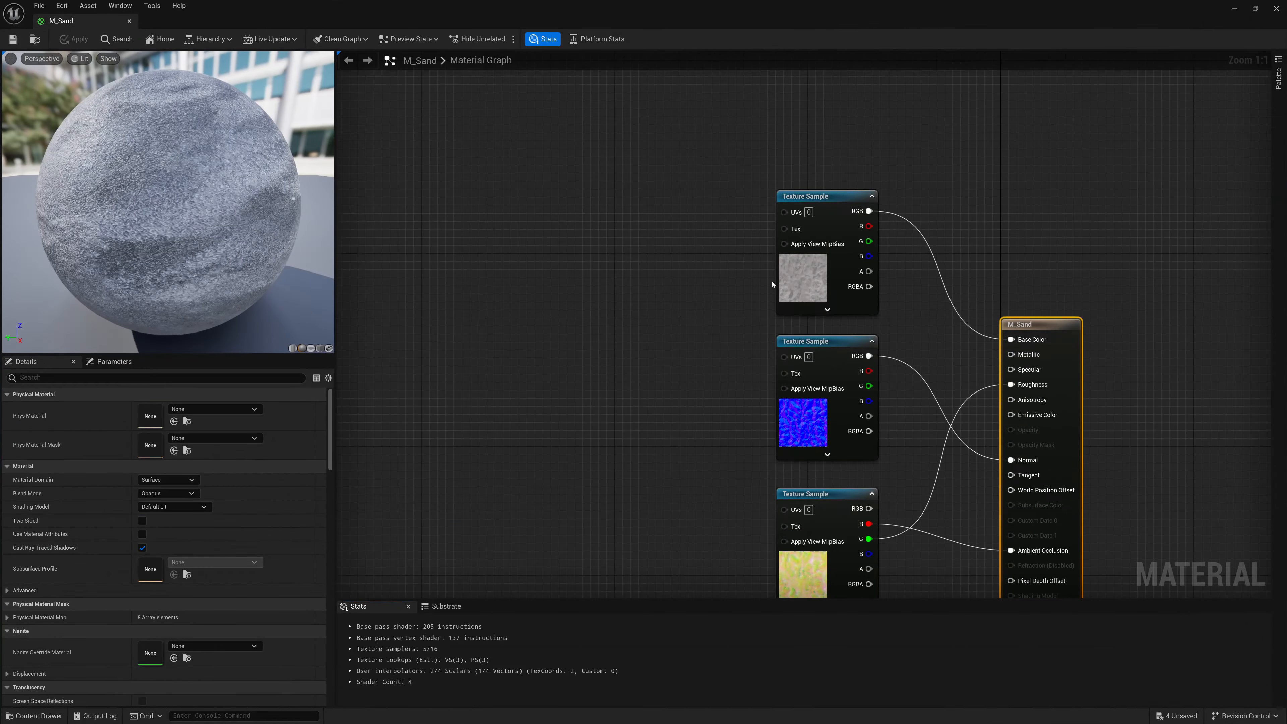
{"action": "right_click_drag", "start_coordinate": [726, 288], "coordinate": [678, 195]}
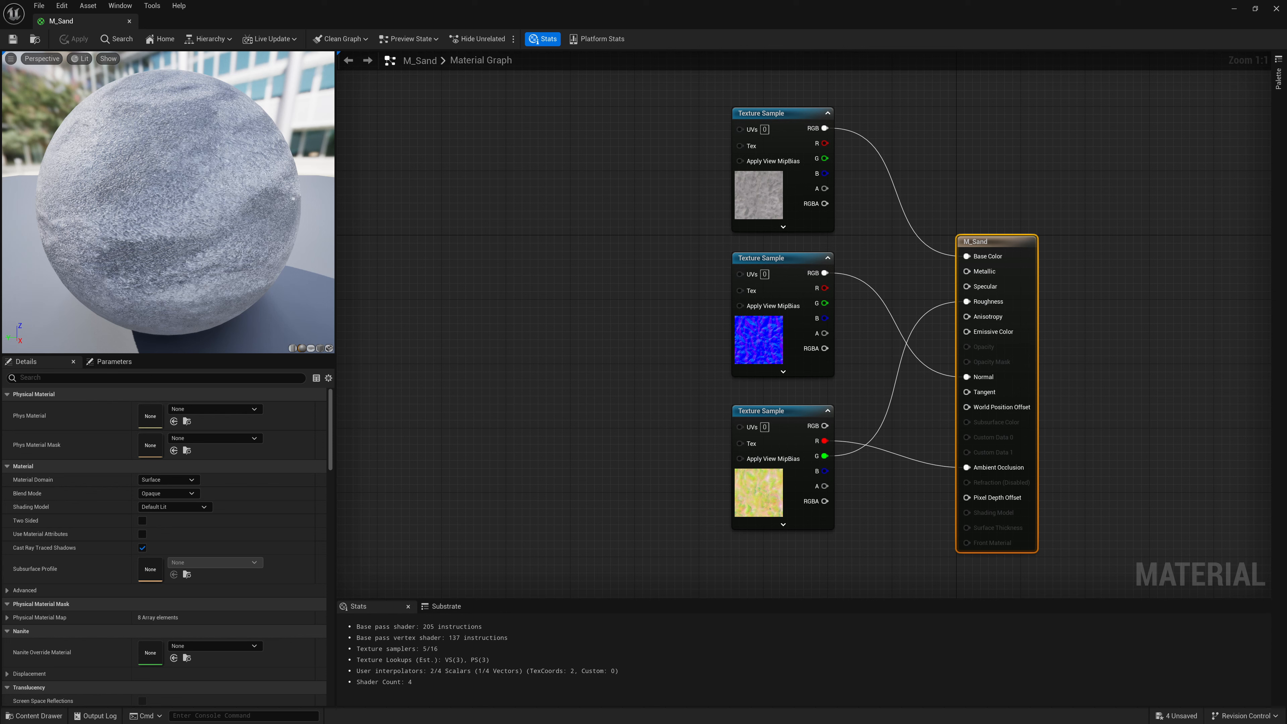
{"action": "right_click", "coordinate": [463, 301]}
{"action": "type", "text": "landsca"}
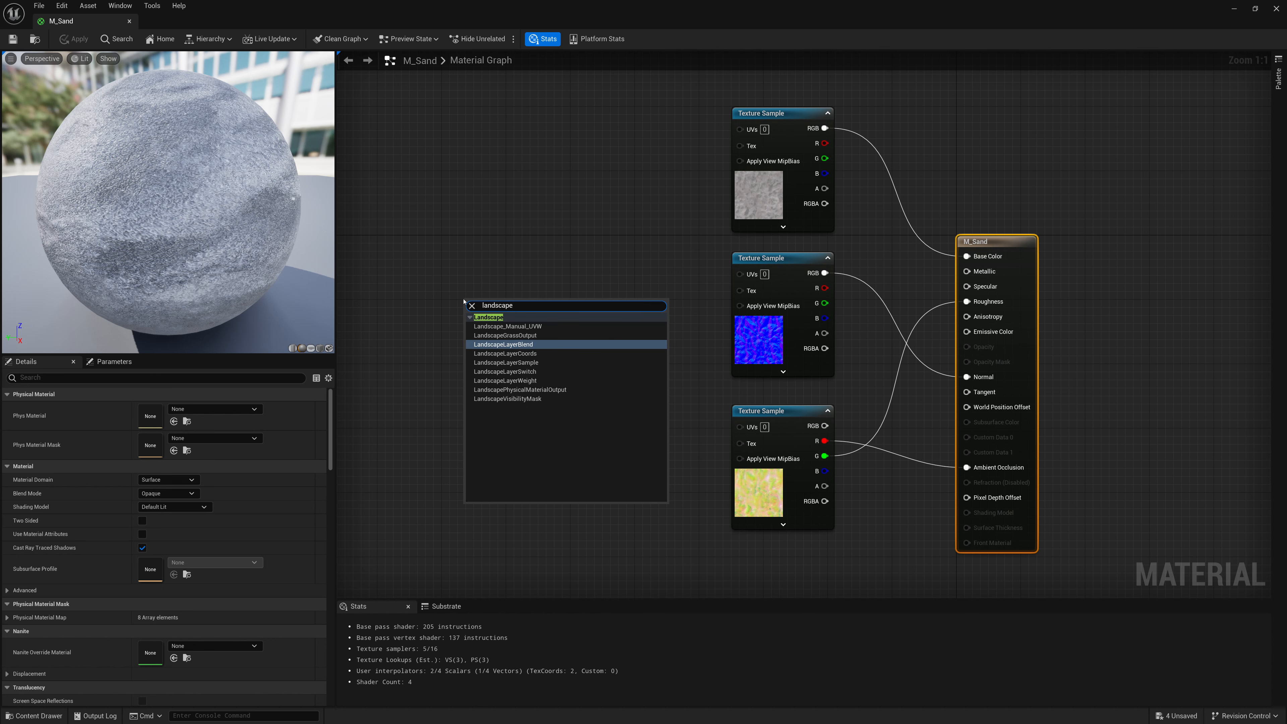
{"action": "type", "text": "pe"}
{"action": "key", "text": "Down"}
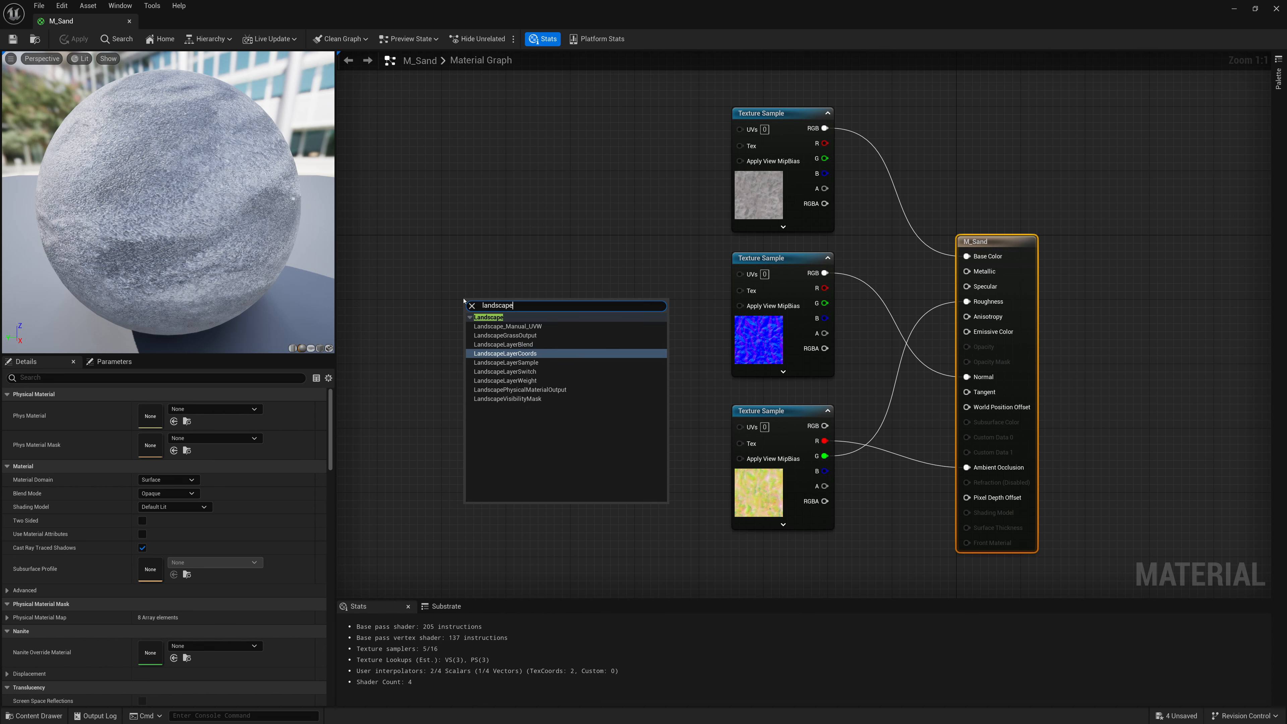
{"action": "key", "text": "Escape"}
- Add a LandscapeLayerCoords node in front of the texture samples
{"action": "right_click", "coordinate": [476, 250]}
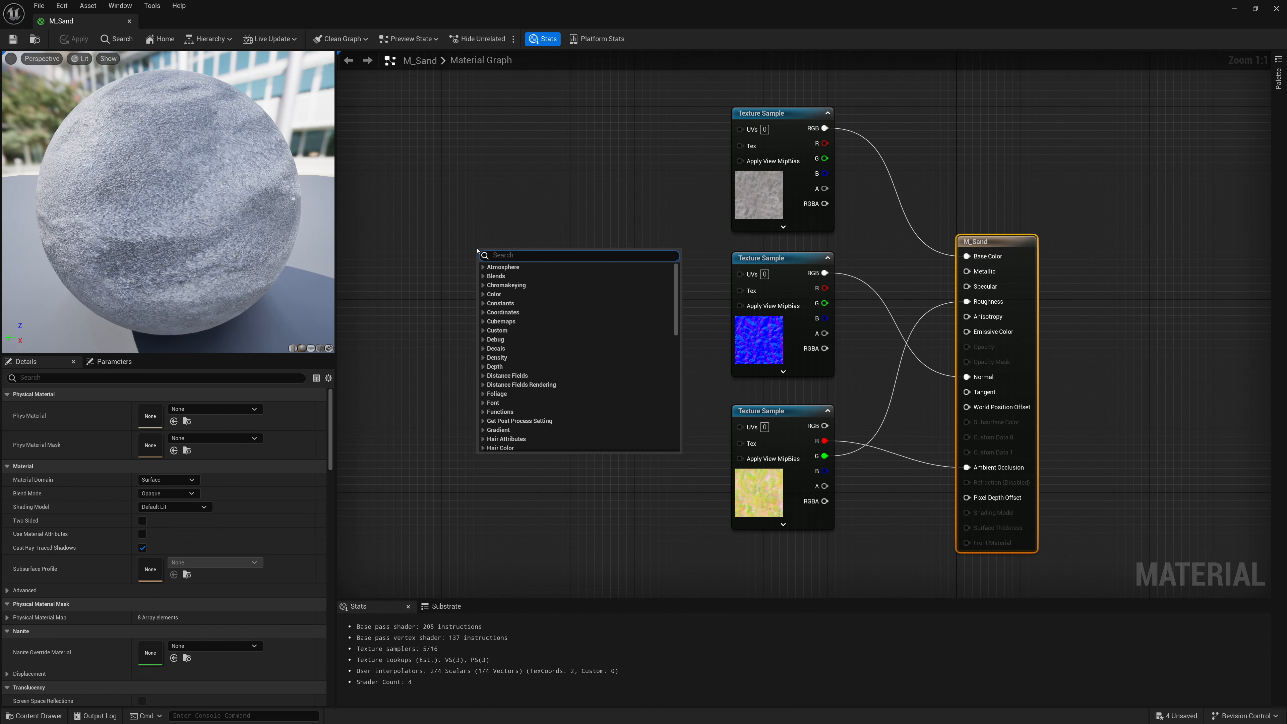
{"action": "type", "text": "landscape"}
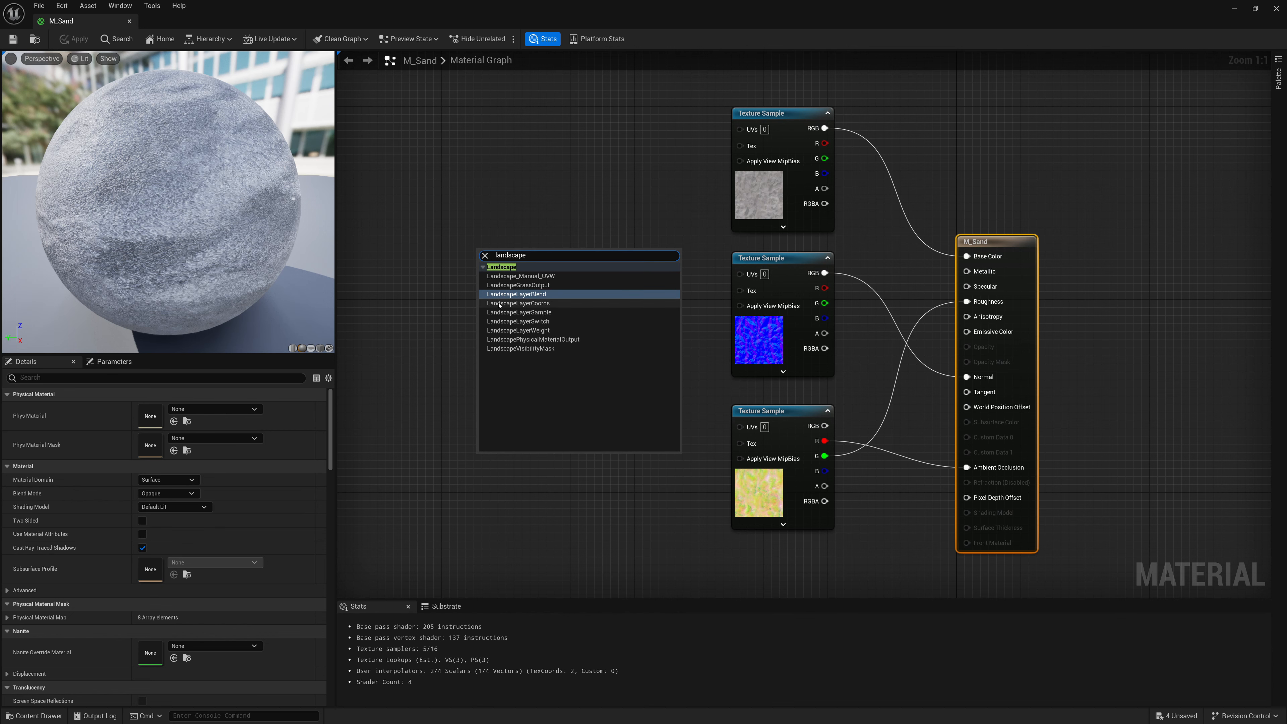
{"action": "left_click", "coordinate": [530, 303]}
{"action": "left_click_drag", "start_coordinate": [529, 312], "coordinate": [559, 325]}
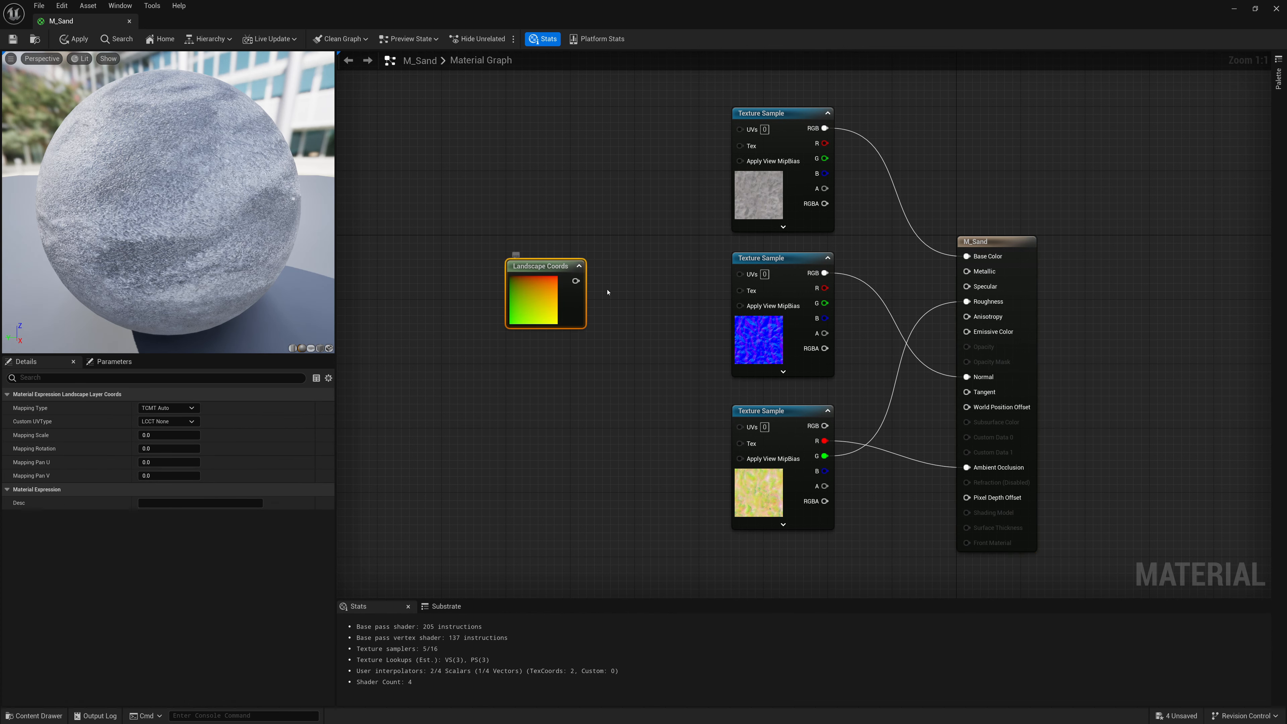
- Connect the Landscape Coords output to the UVs of all three texture samples and align the node with them
{"action": "left_click_drag", "start_coordinate": [576, 282], "coordinate": [740, 128]}
{"action": "left_click_drag", "start_coordinate": [739, 274], "coordinate": [573, 282]}
{"action": "left_click_drag", "start_coordinate": [574, 282], "coordinate": [740, 427]}
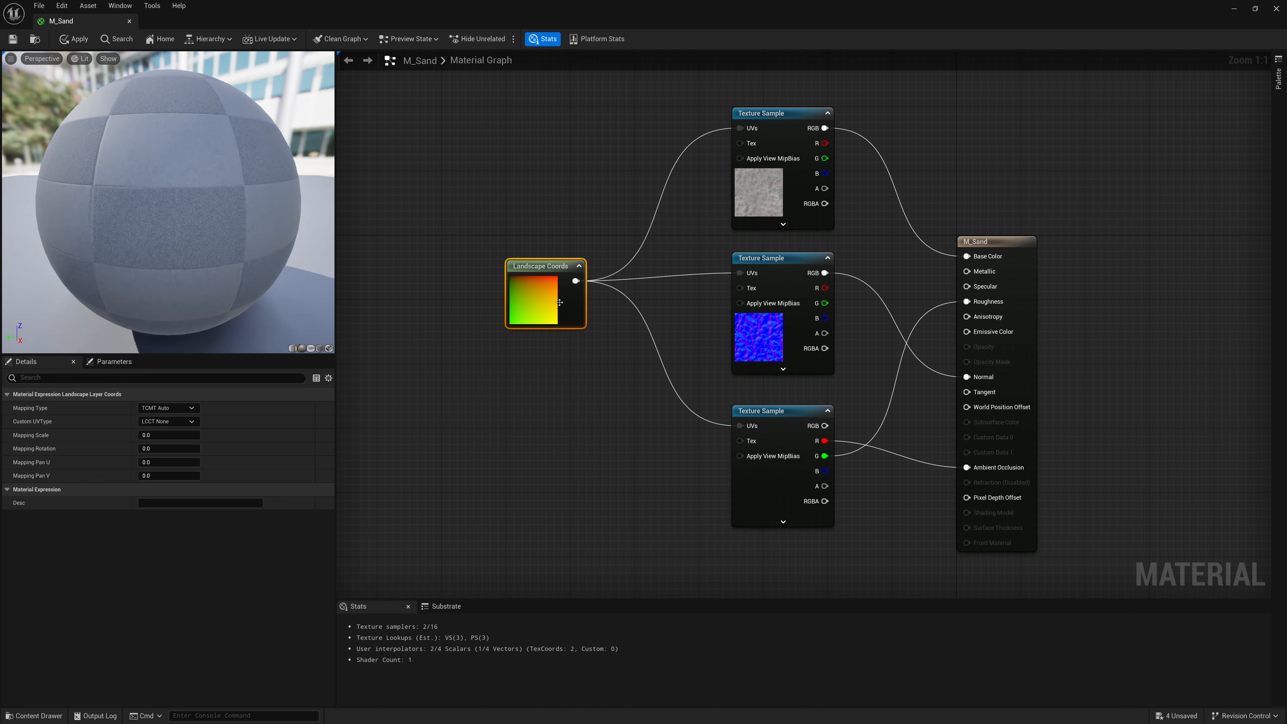
{"action": "left_click_drag", "start_coordinate": [560, 304], "coordinate": [560, 295]}
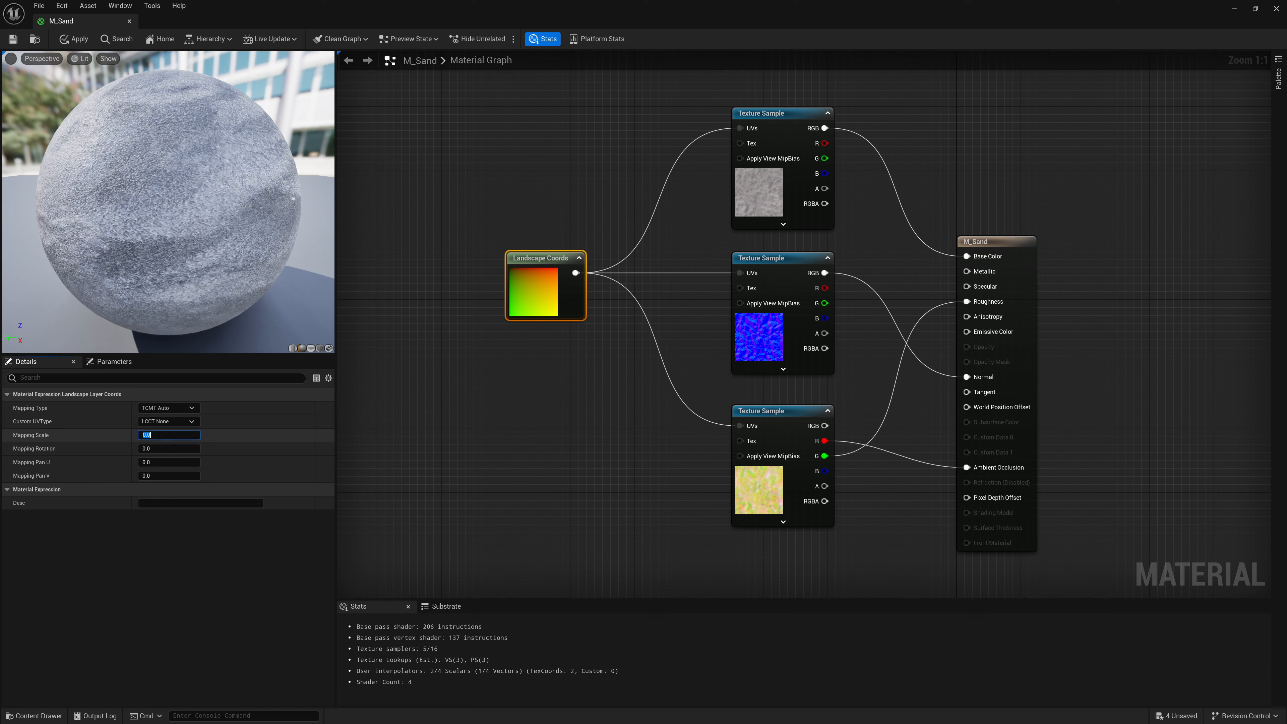
- Set the Landscape Coords node's Mapping Scale to 3 and save M_Sand
{"action": "type", "text": "3"}
{"action": "key", "text": "Return"}
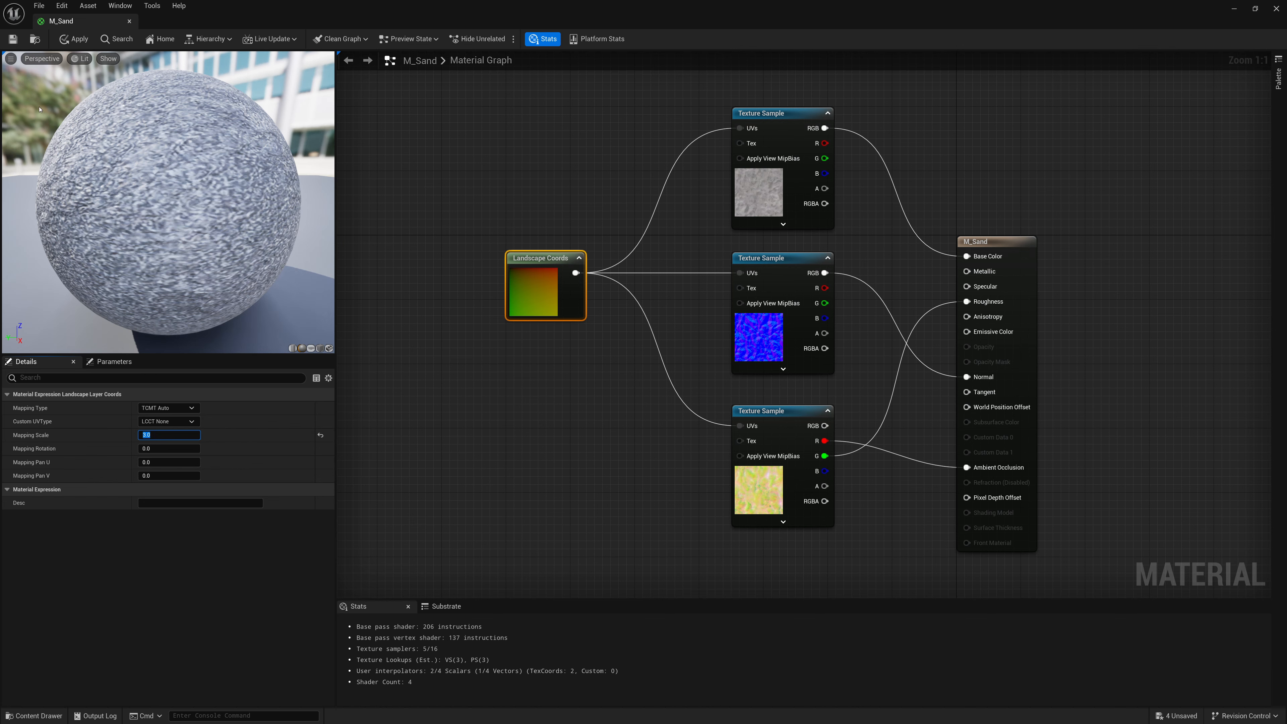
{"action": "left_click", "coordinate": [12, 43]}
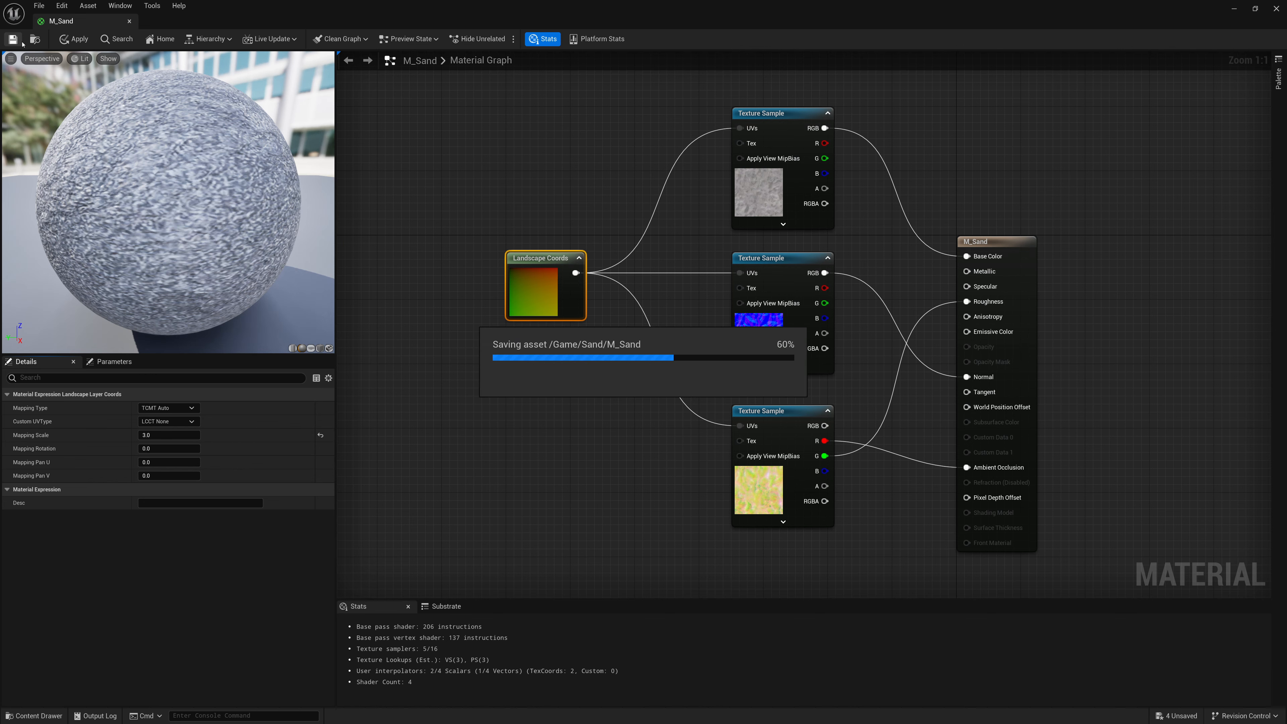
- Shrink the material window, examine the sand on the island from closer, and place the window beside the visible shore
{"action": "left_click_drag", "start_coordinate": [536, 2], "coordinate": [549, 421]}
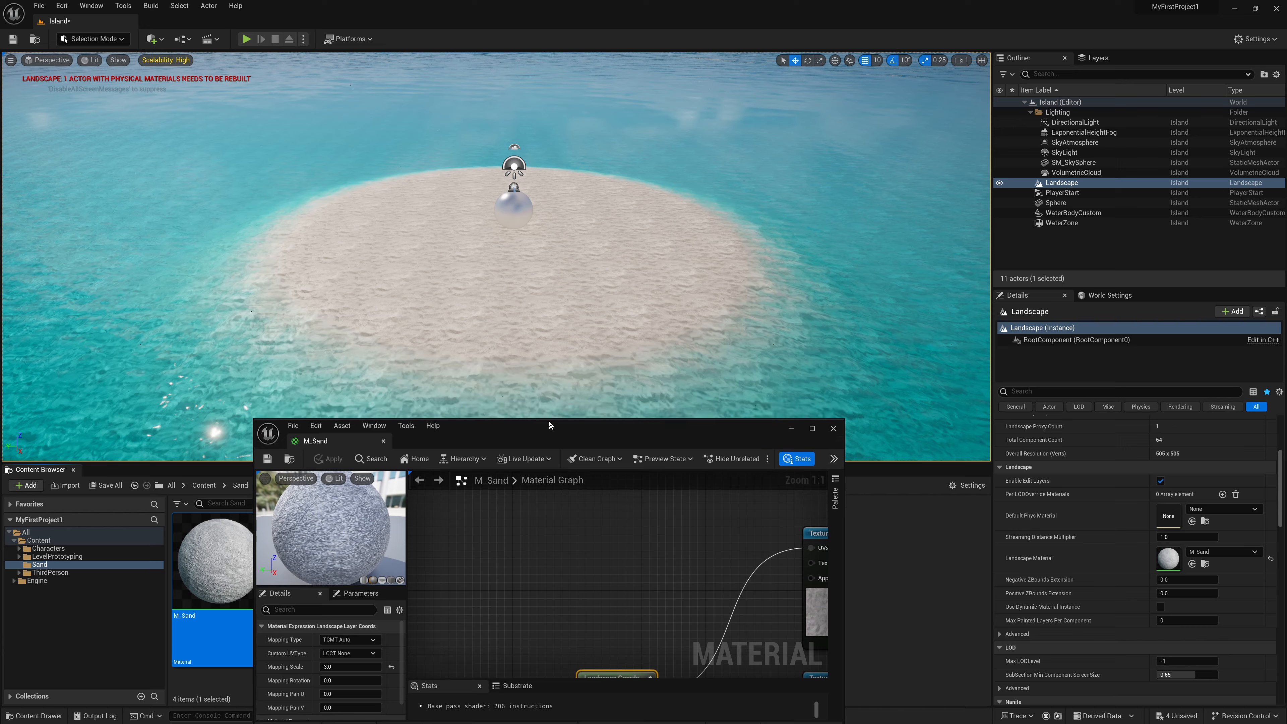
{"action": "key", "text": "w"}
{"action": "right_click_drag", "start_coordinate": [499, 253], "coordinate": [448, 204]}
{"action": "key", "text": "s"}
{"action": "key", "text": "s"}
{"action": "left_click_drag", "start_coordinate": [555, 435], "coordinate": [831, 195]}
{"action": "left_click_drag", "start_coordinate": [871, 436], "coordinate": [860, 294]}
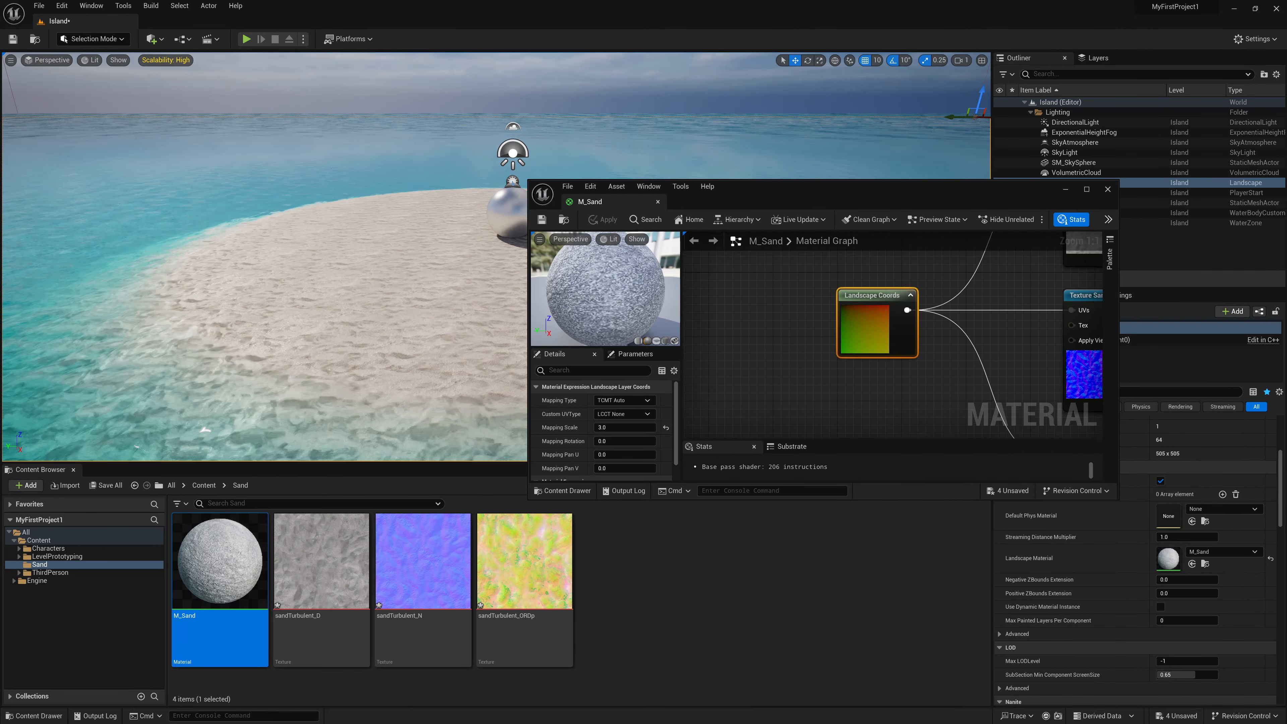
- Set the Landscape Coords node's Mapping Scale to 5, save M_Sand, and examine the sand near the sphere
{"action": "left_click", "coordinate": [611, 427]}
{"action": "type", "text": "5"}
{"action": "key", "text": "Return"}
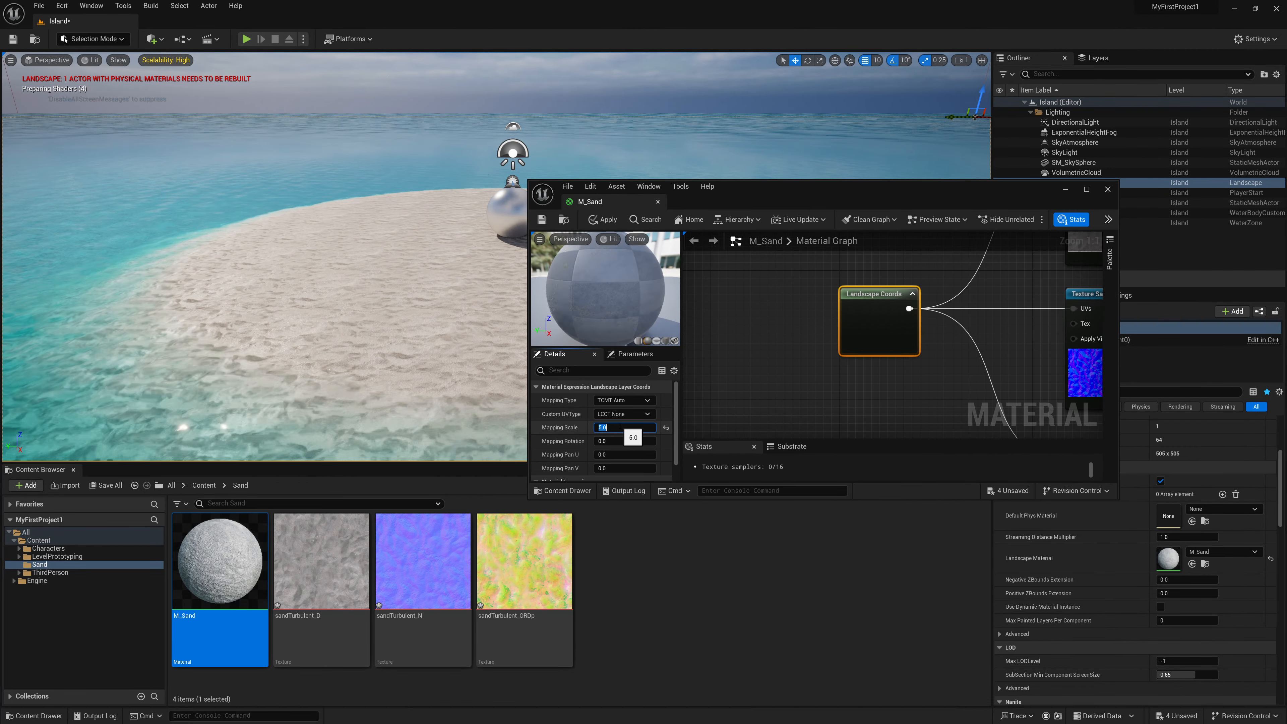
{"action": "left_click", "coordinate": [541, 220]}
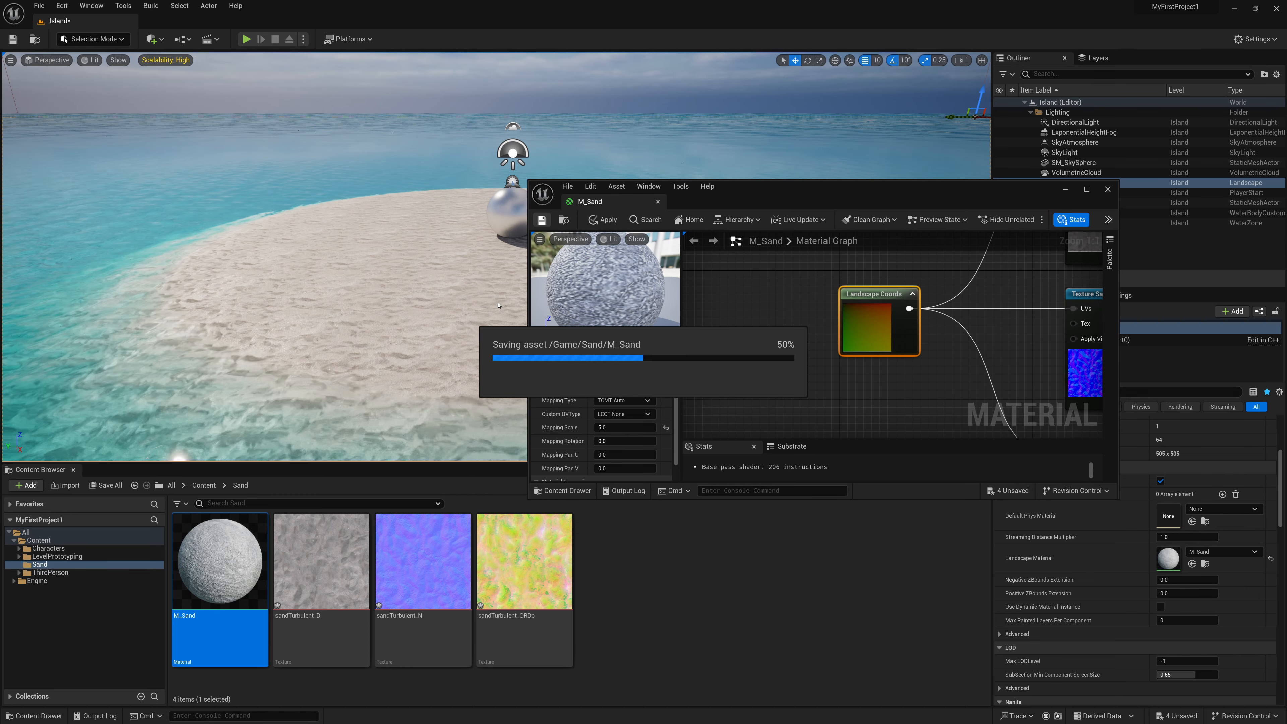
{"action": "right_click_drag", "start_coordinate": [354, 271], "coordinate": [384, 278]}
{"action": "key", "text": "w"}
{"action": "key", "text": "s"}
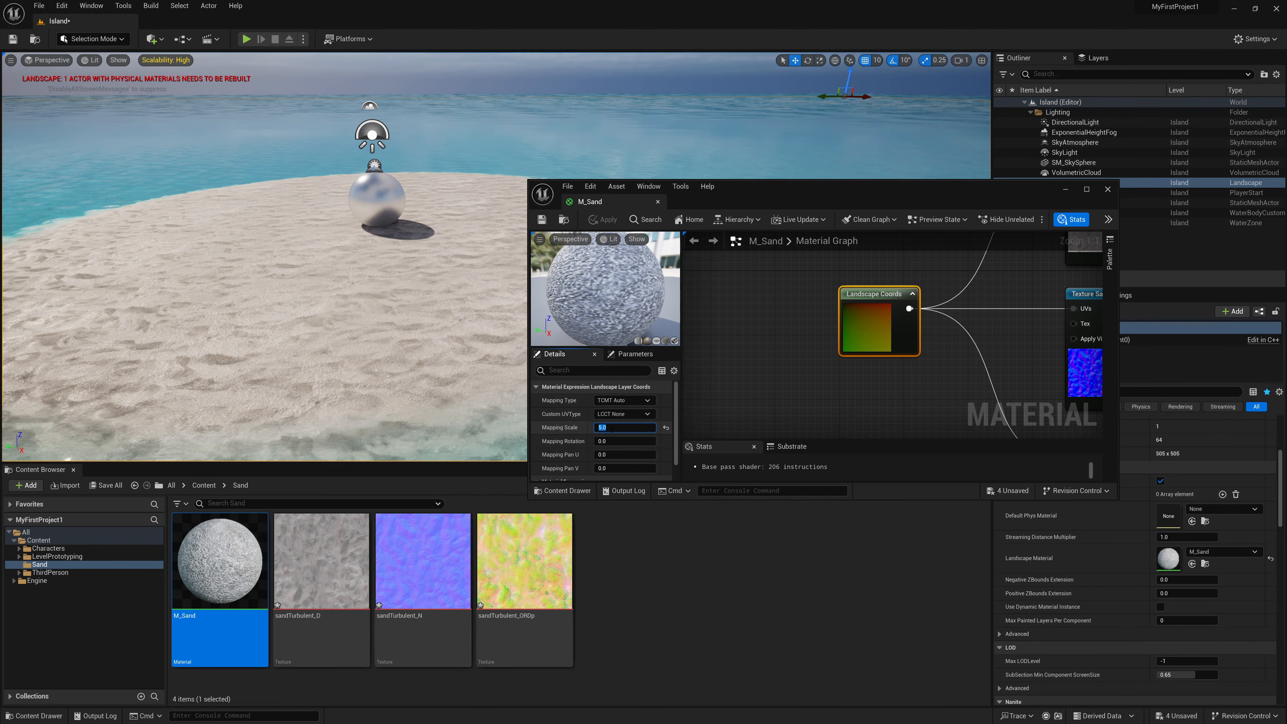
- Set the Landscape Coords node's Mapping Scale back to 3 and save M_Sand
{"action": "key", "text": "Return"}
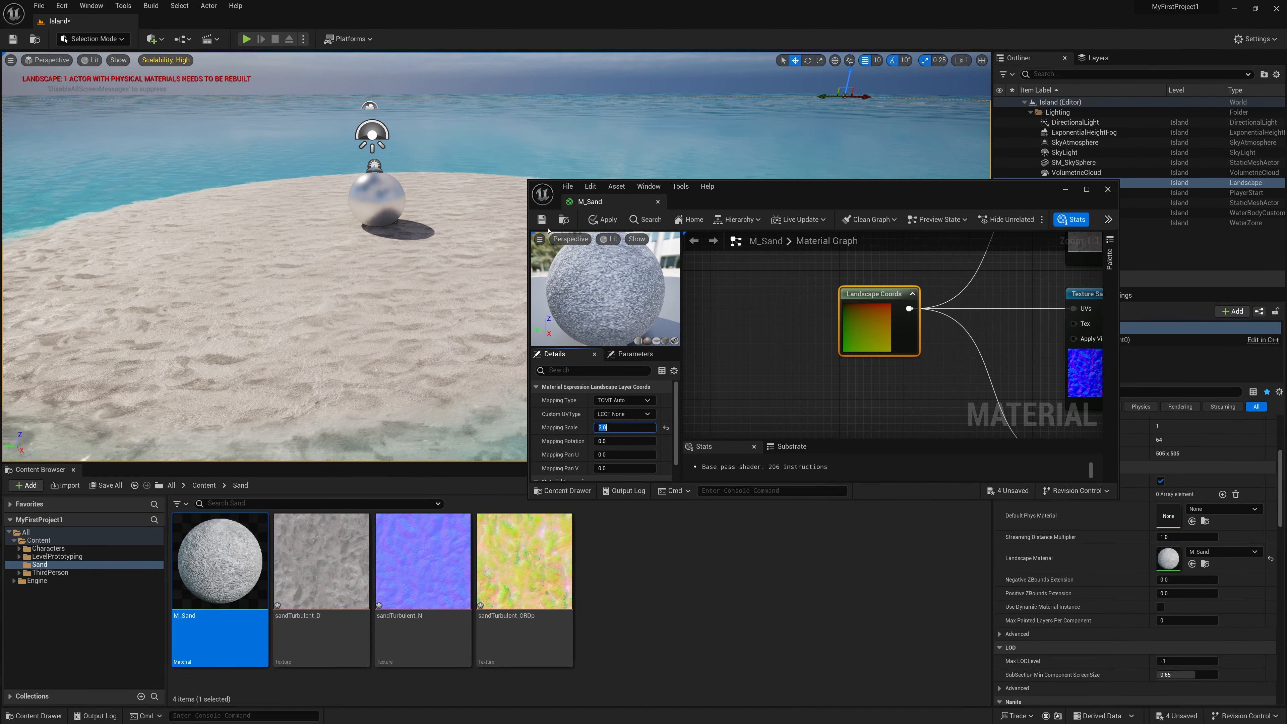
{"action": "key", "text": "ctrl+s"}
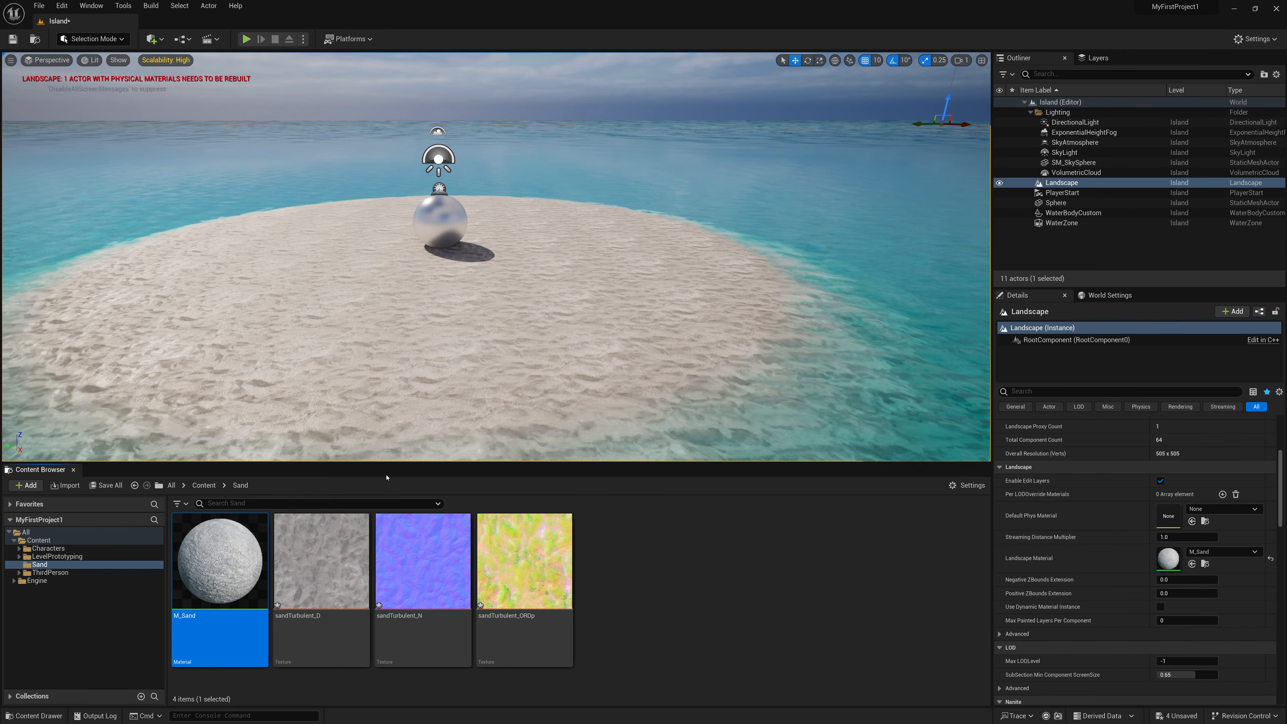
- Create a folder named Rocks in the project's Content folder and open it
{"action": "left_click", "coordinate": [203, 486]}
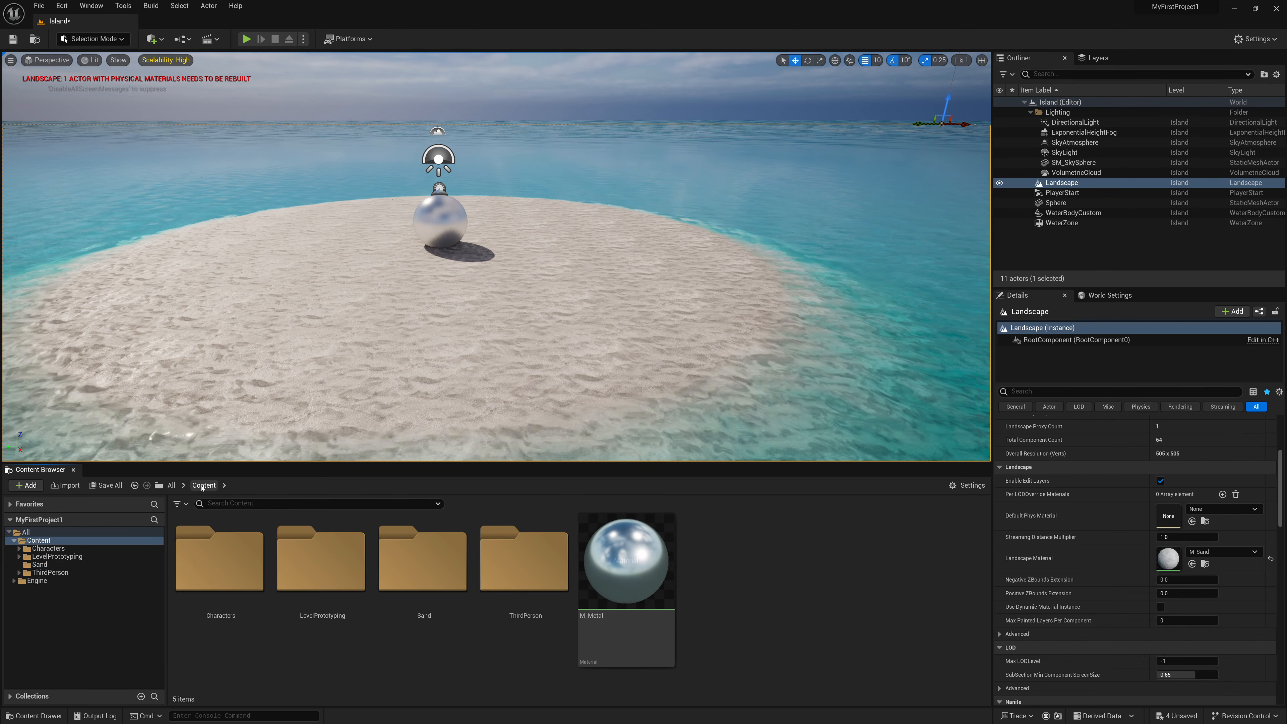
{"action": "right_click", "coordinate": [726, 583]}
{"action": "left_click", "coordinate": [771, 251]}
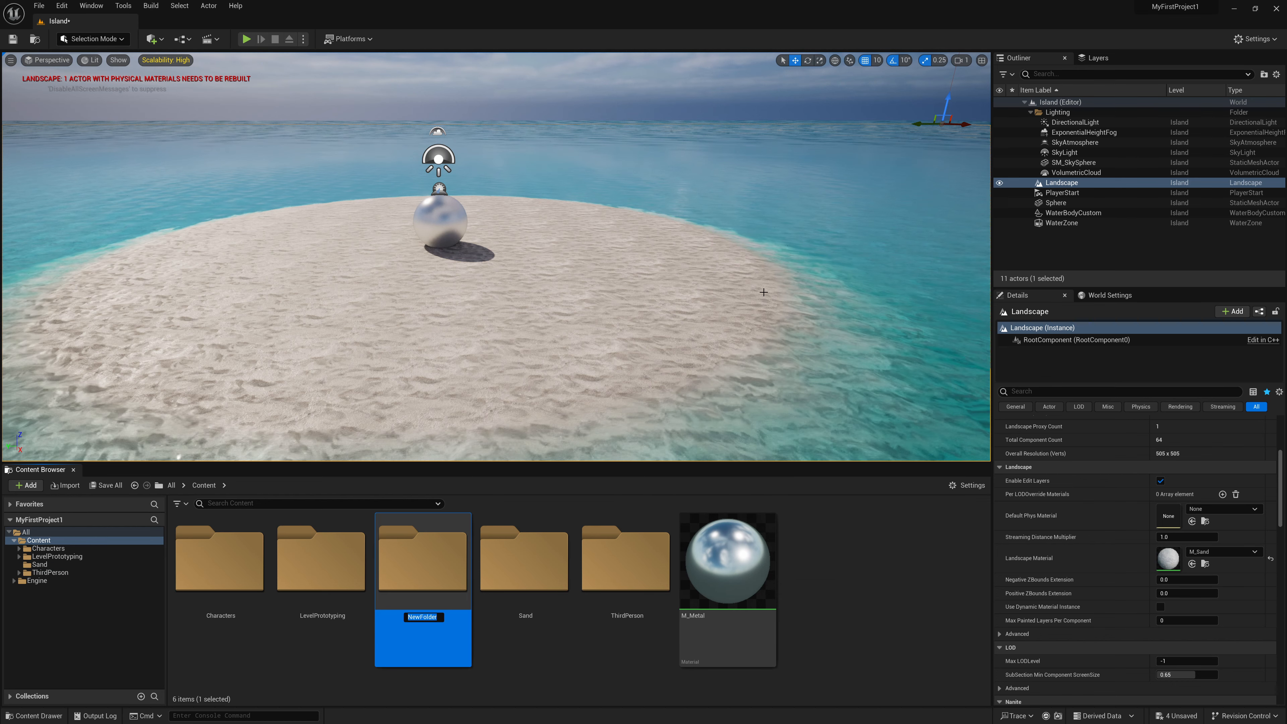
{"action": "type", "text": "Rocks"}
{"action": "key", "text": "Return"}
{"action": "double_click", "coordinate": [423, 562]}
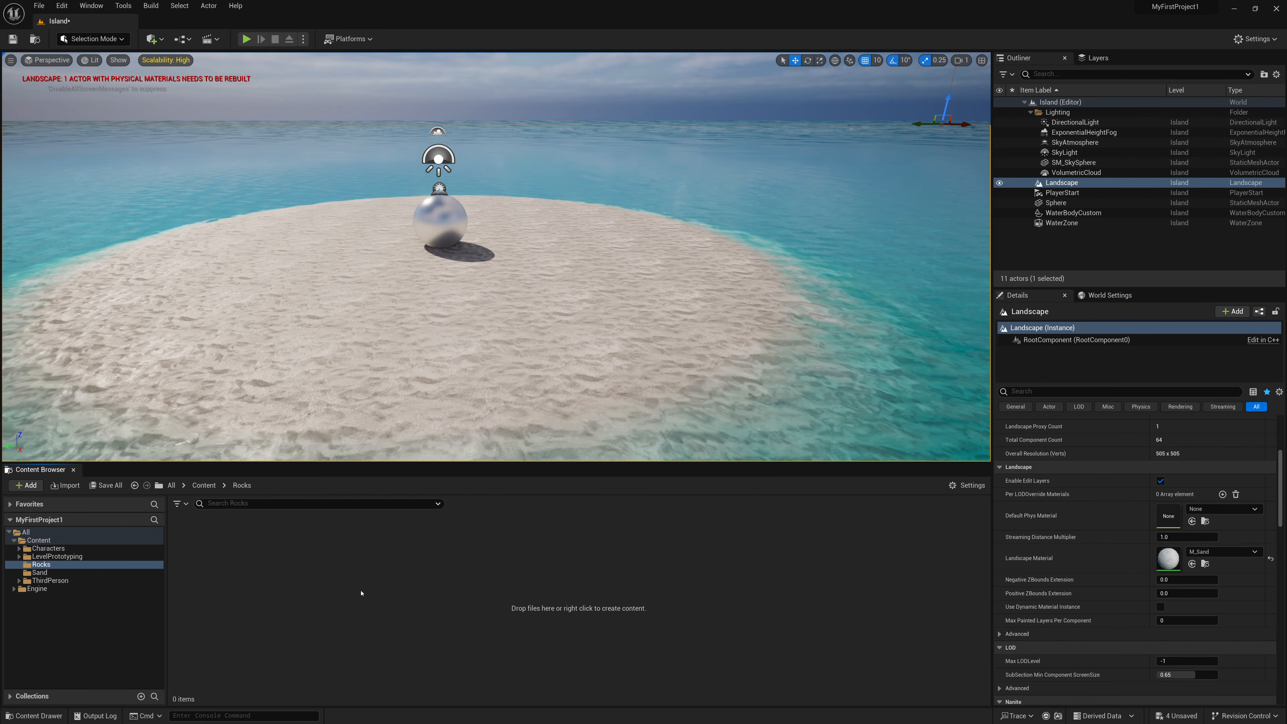
- Import the beachRockC and beachRockE meshes and the beachRockCDE_D, _N and _ORM textures into Rocks, creating new materials
{"action": "right_click", "coordinate": [362, 595]}
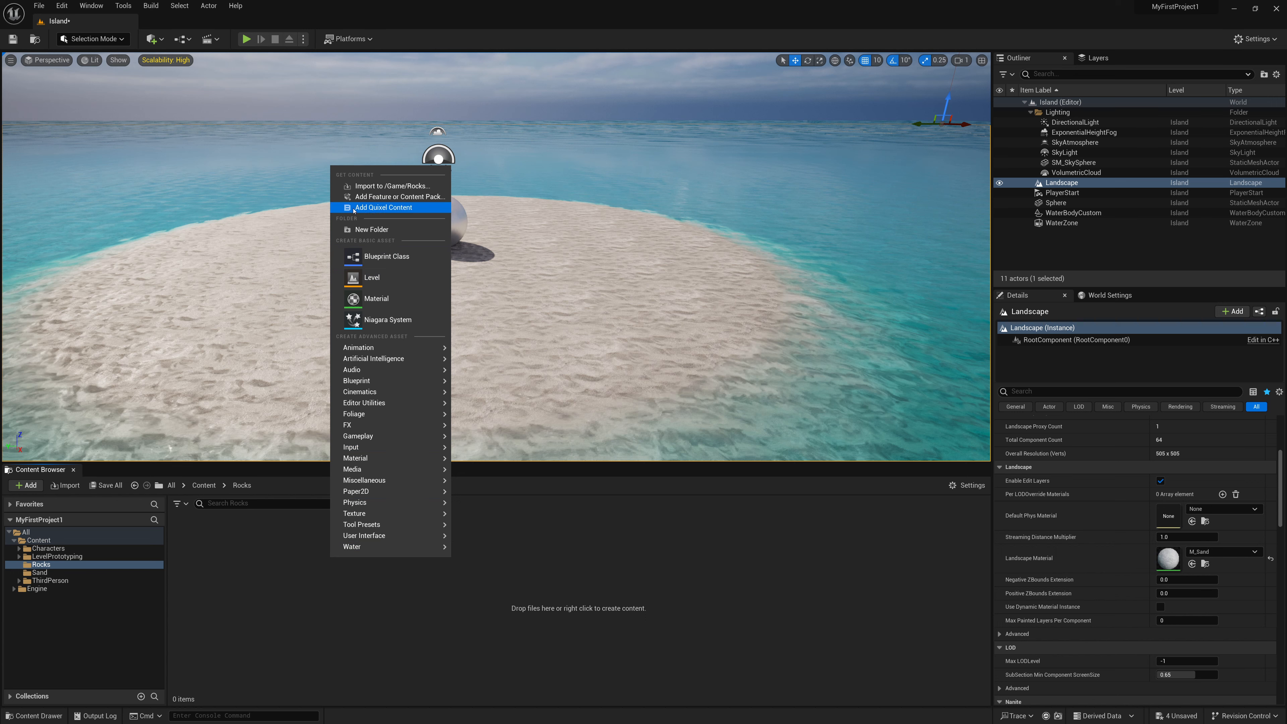
{"action": "left_click", "coordinate": [385, 186]}
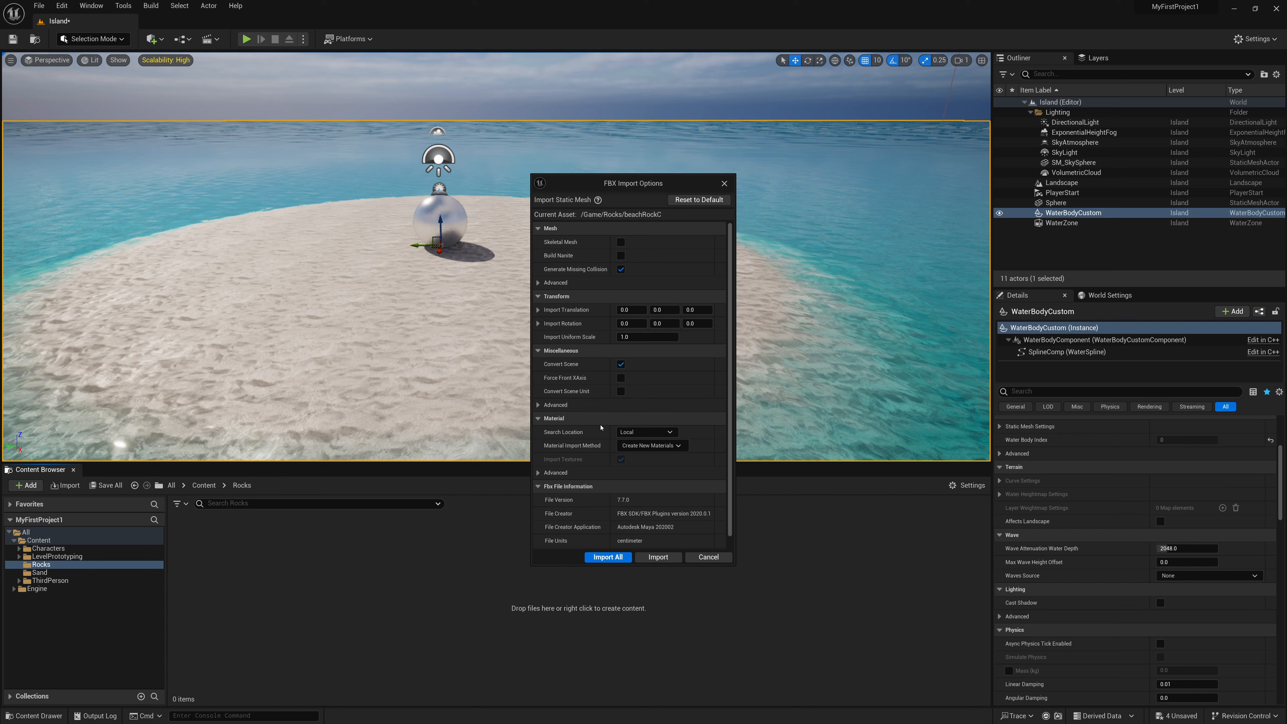
{"action": "left_click", "coordinate": [598, 557]}
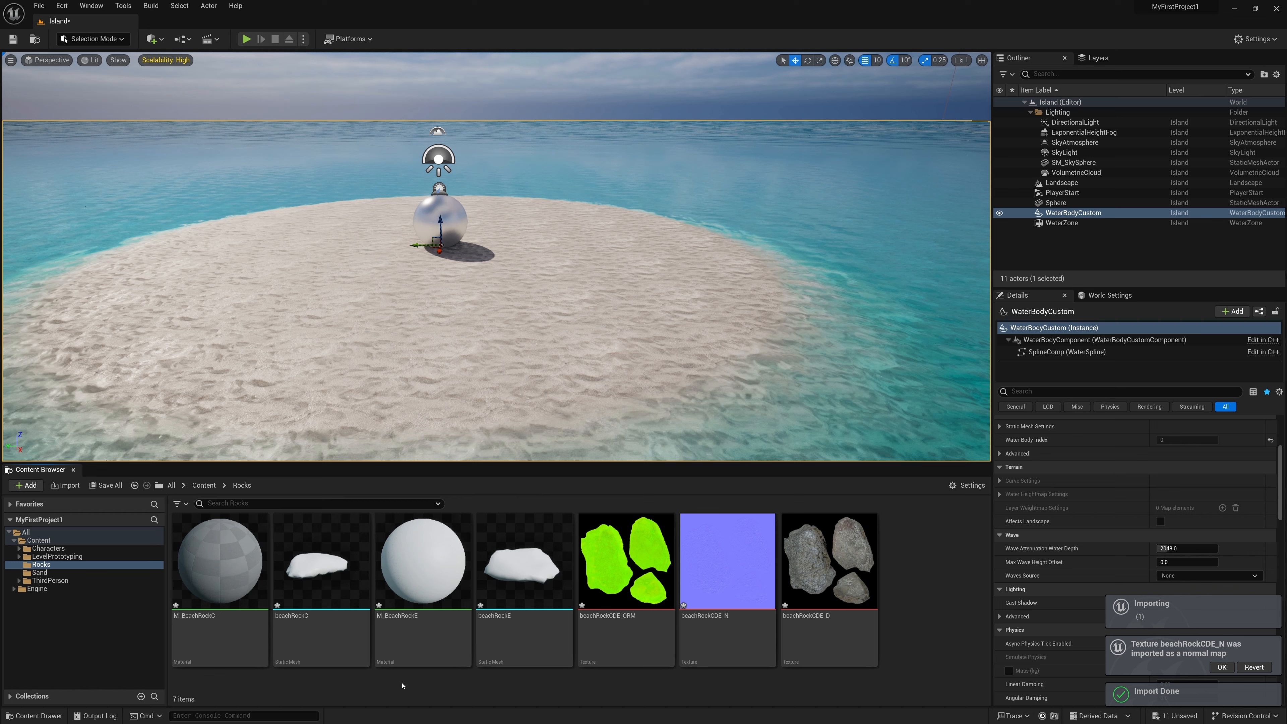
- Delete the M_BeachRockE material and rename M_BeachRockC as M_Rocks
{"action": "left_click", "coordinate": [427, 560]}
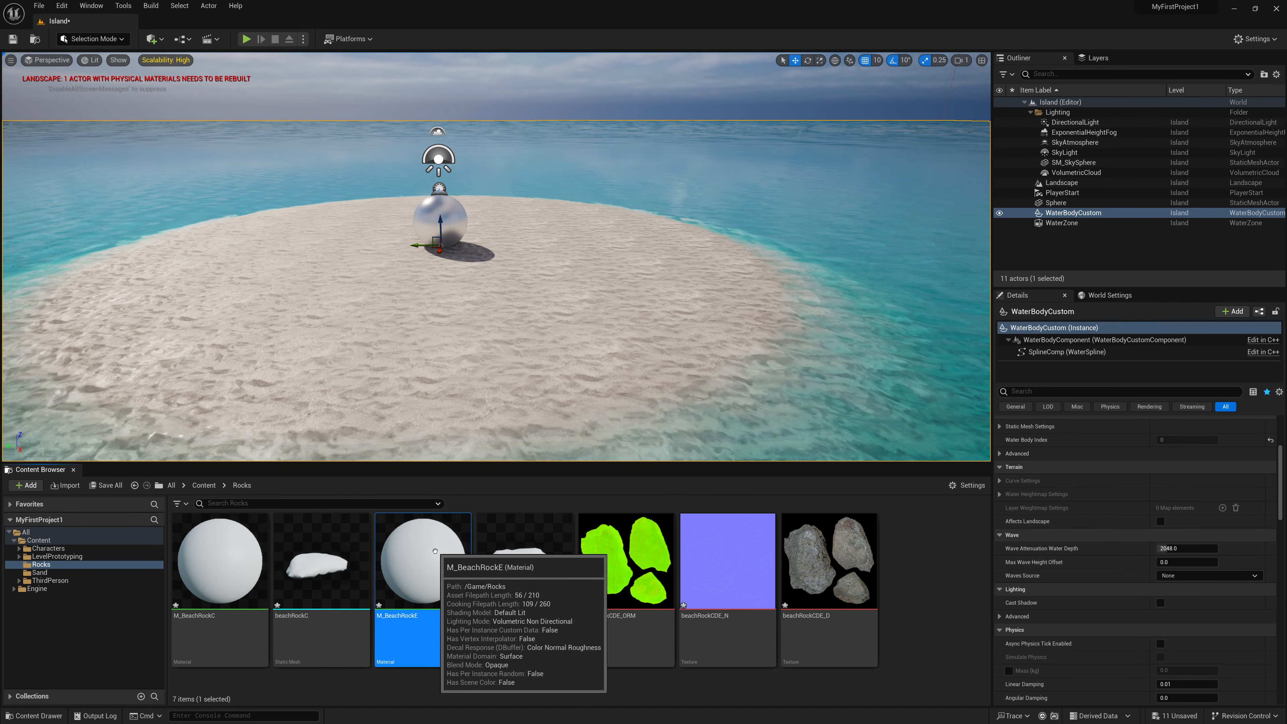
{"action": "right_click", "coordinate": [434, 552]}
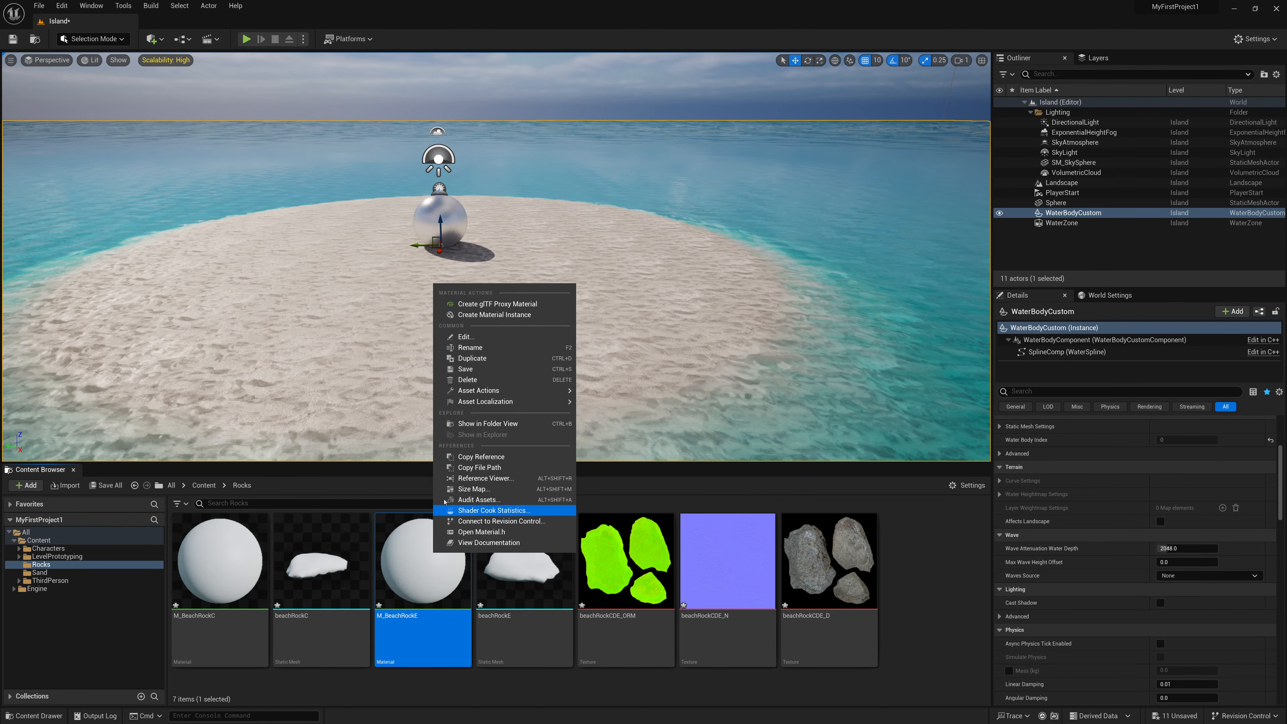
{"action": "left_click", "coordinate": [481, 379]}
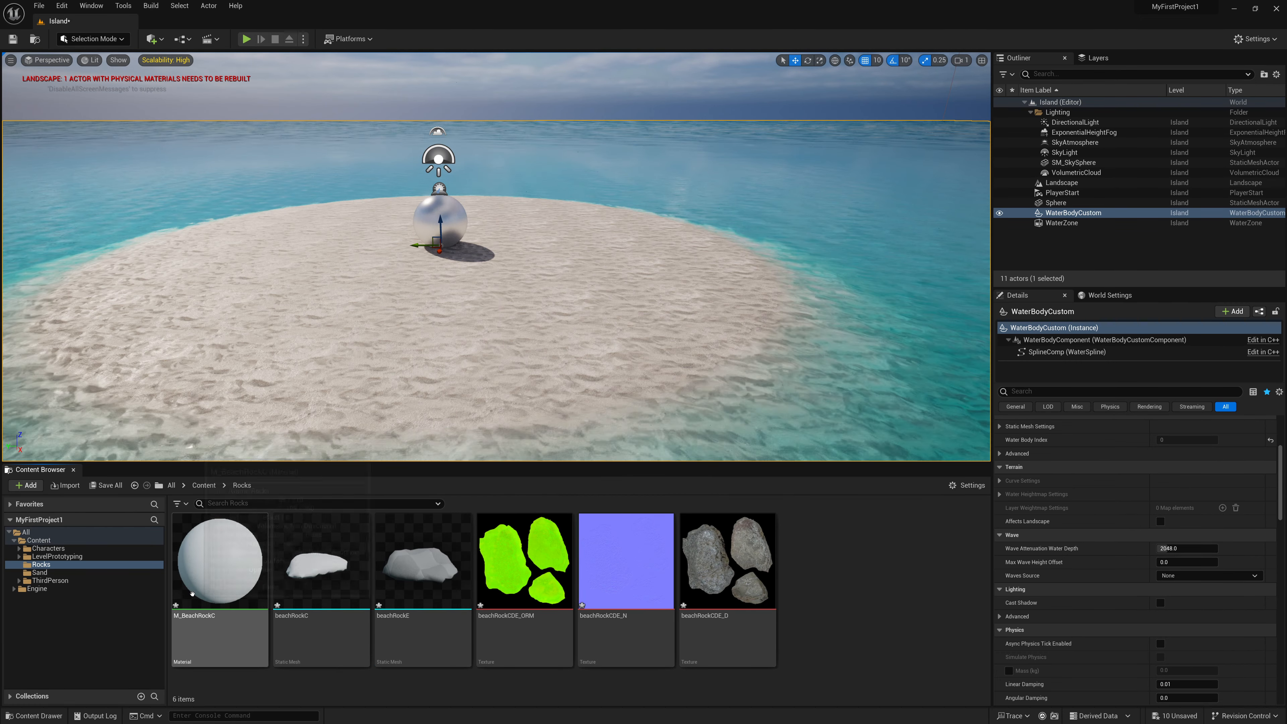
{"action": "right_click", "coordinate": [197, 590]}
{"action": "left_click", "coordinate": [230, 388]}
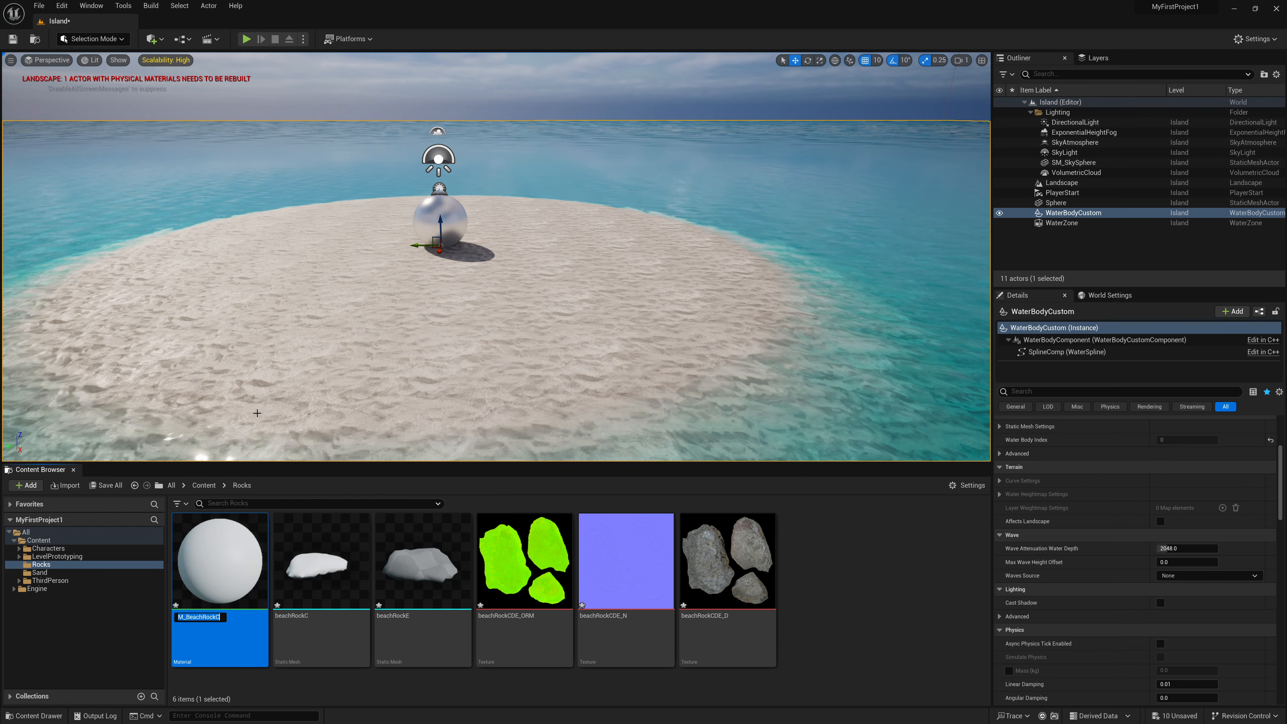
{"action": "type", "text": "M_Rocks"}
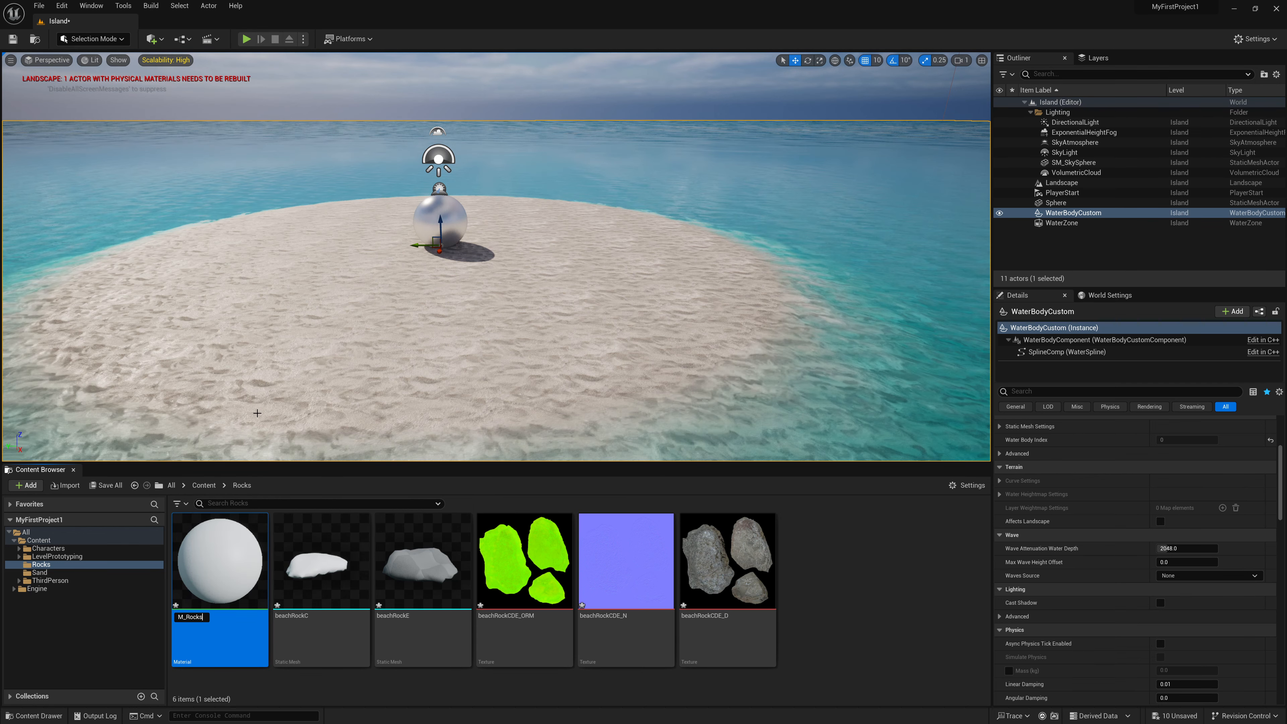
{"action": "key", "text": "Return"}
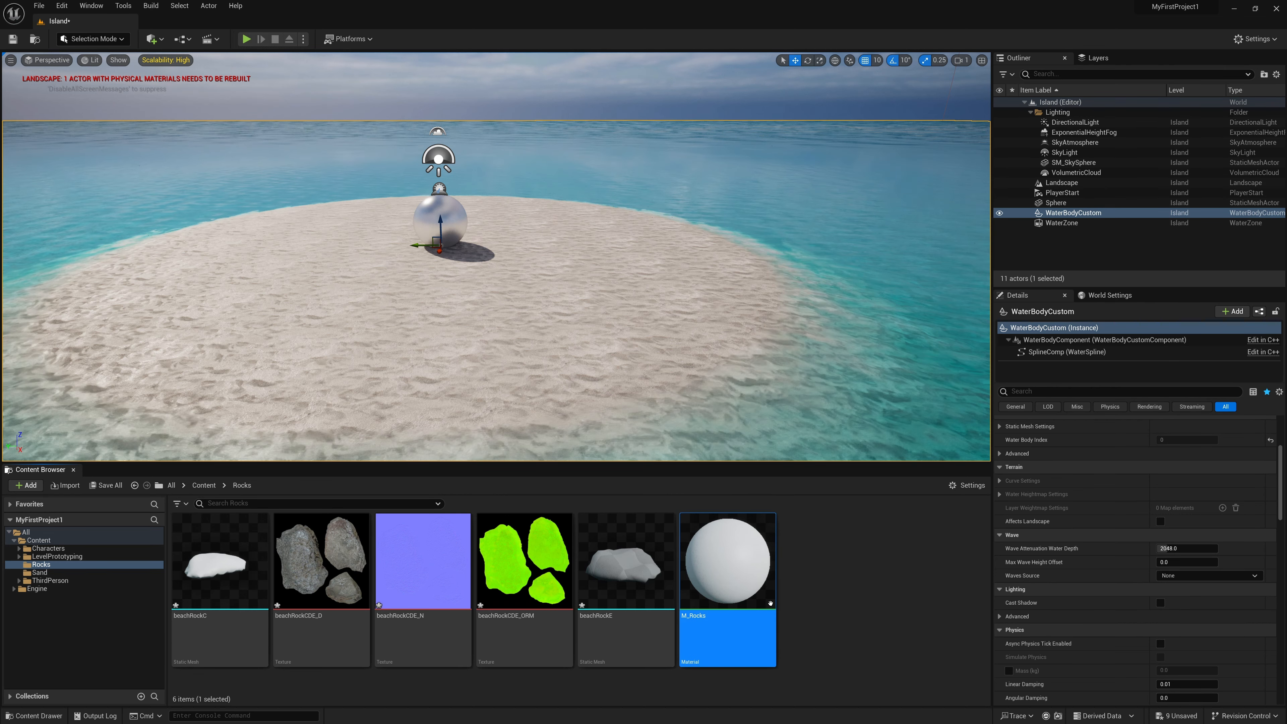
- Assign M_Rocks to the material slot of the beachRockE mesh and save the mesh
{"action": "double_click", "coordinate": [626, 563]}
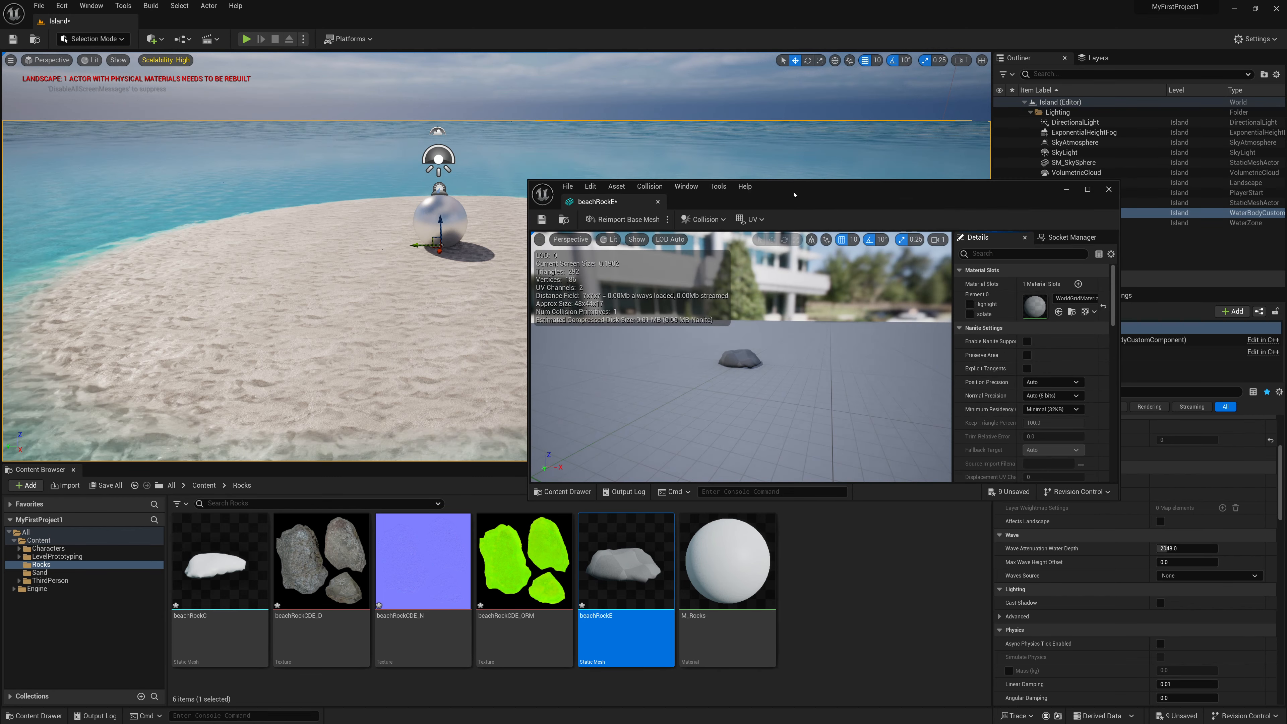
{"action": "left_click_drag", "start_coordinate": [793, 194], "coordinate": [553, 143]}
{"action": "scroll", "coordinate": [547, 291], "scroll_direction": "up", "scroll_amount": 3}
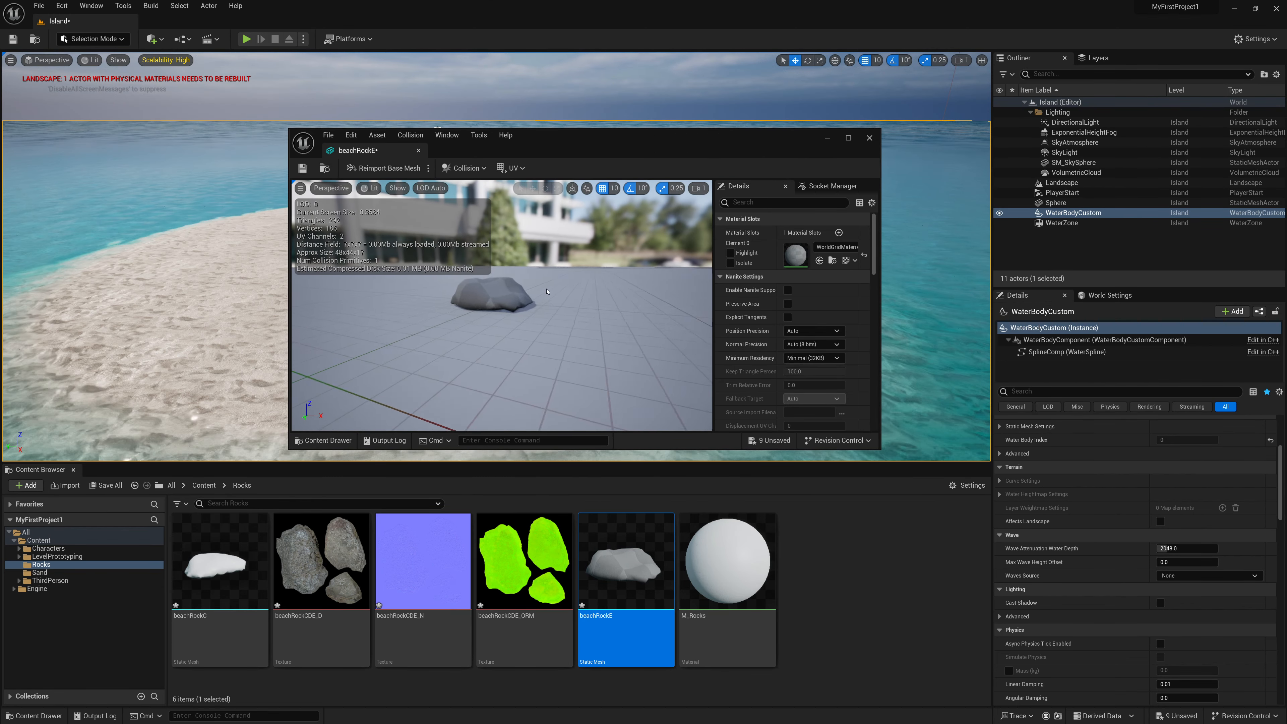
{"action": "scroll", "coordinate": [546, 291], "scroll_direction": "up", "scroll_amount": 4}
{"action": "left_click_drag", "start_coordinate": [547, 291], "coordinate": [654, 314], "text": "alt"}
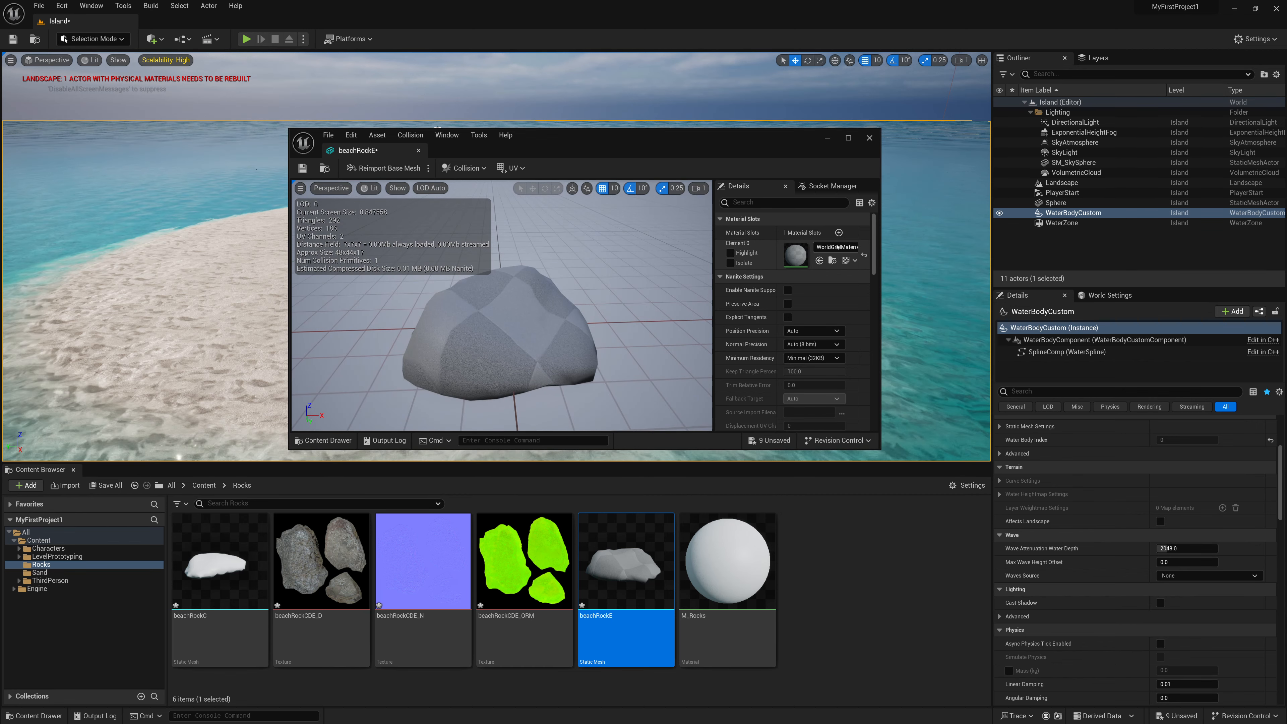
{"action": "left_click_drag", "start_coordinate": [727, 560], "coordinate": [796, 254]}
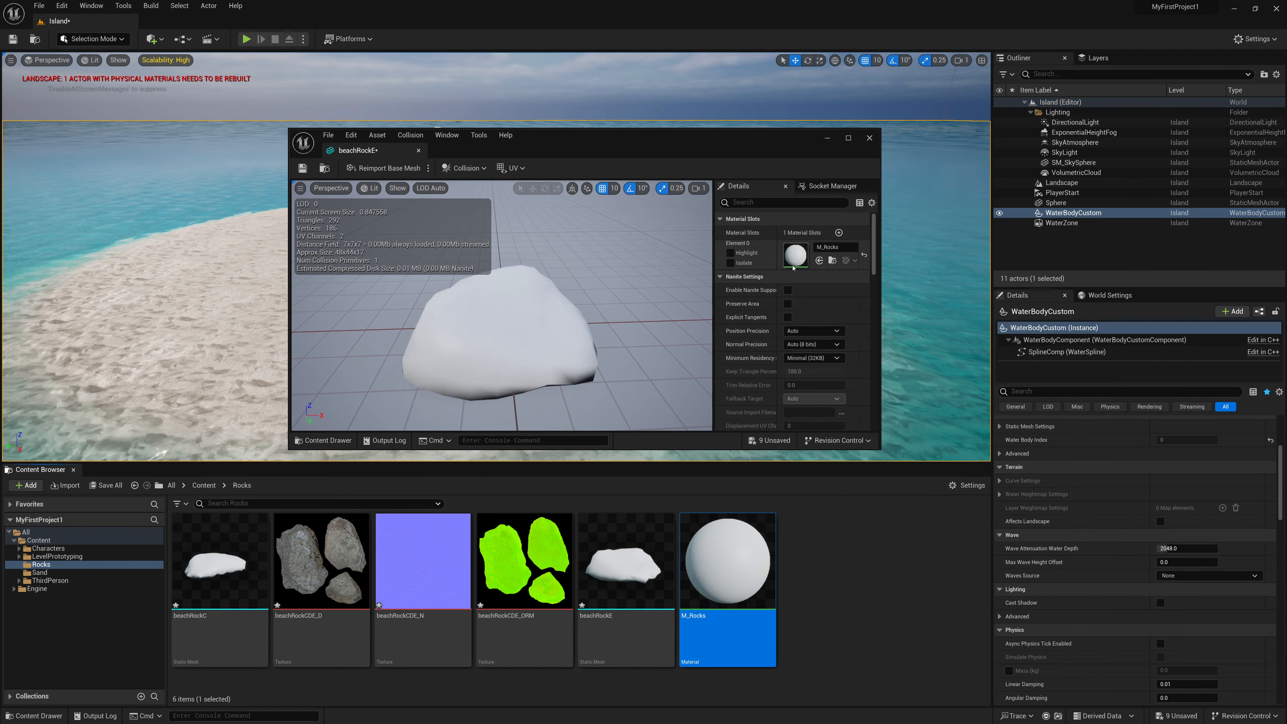
{"action": "left_click", "coordinate": [302, 168]}
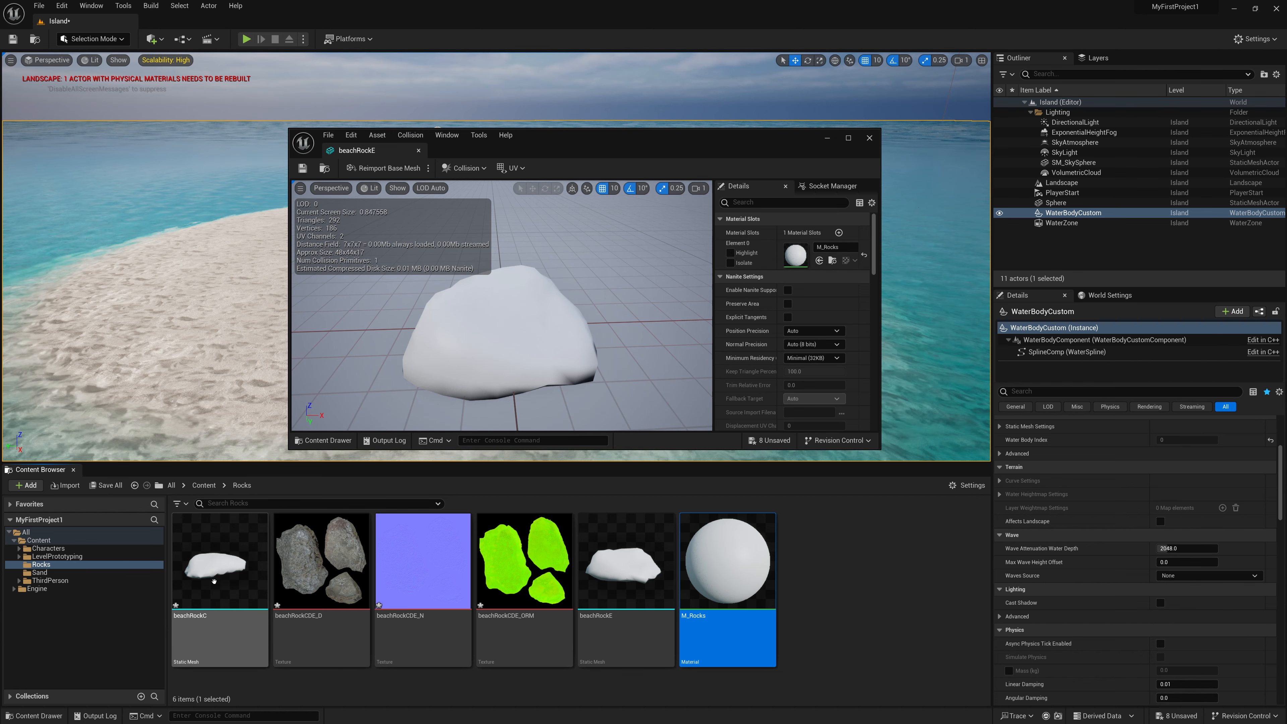
- Make M_Rocks the material of the beachRockC mesh, save it, and close both mesh editors
{"action": "double_click", "coordinate": [182, 610]}
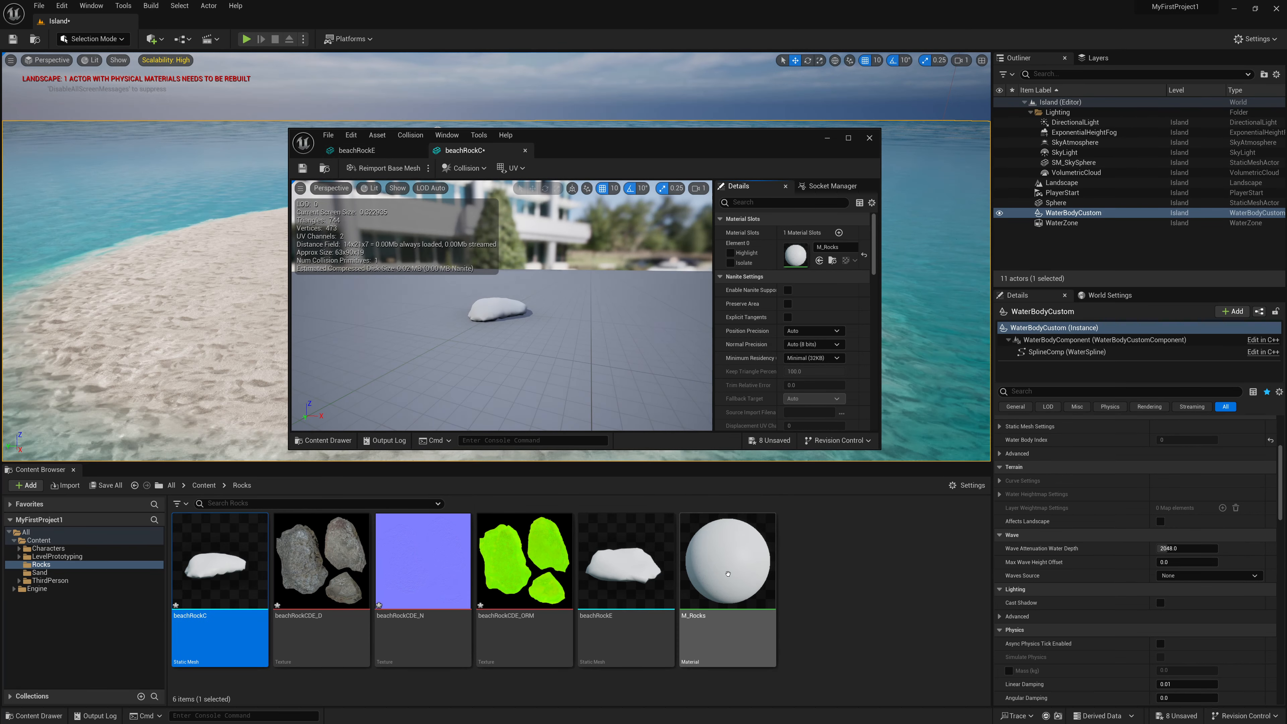
{"action": "left_click_drag", "start_coordinate": [727, 560], "coordinate": [792, 263]}
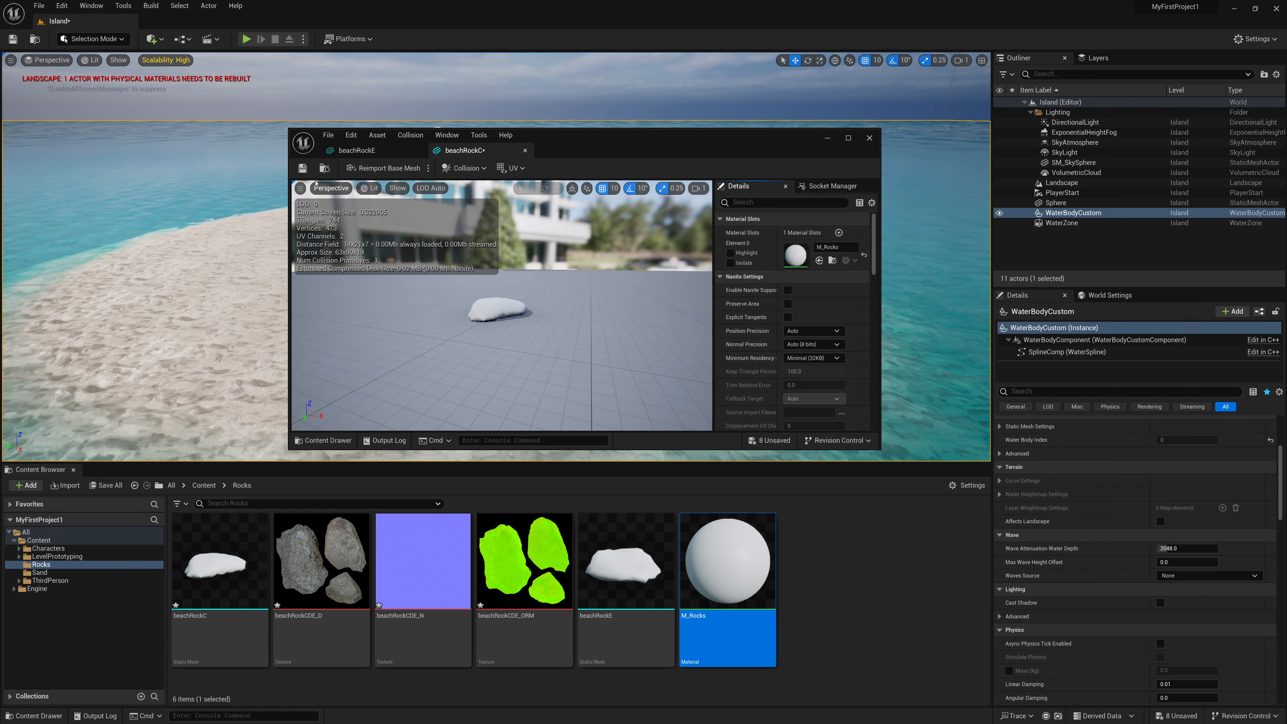
{"action": "left_click", "coordinate": [302, 168]}
{"action": "left_click", "coordinate": [524, 151]}
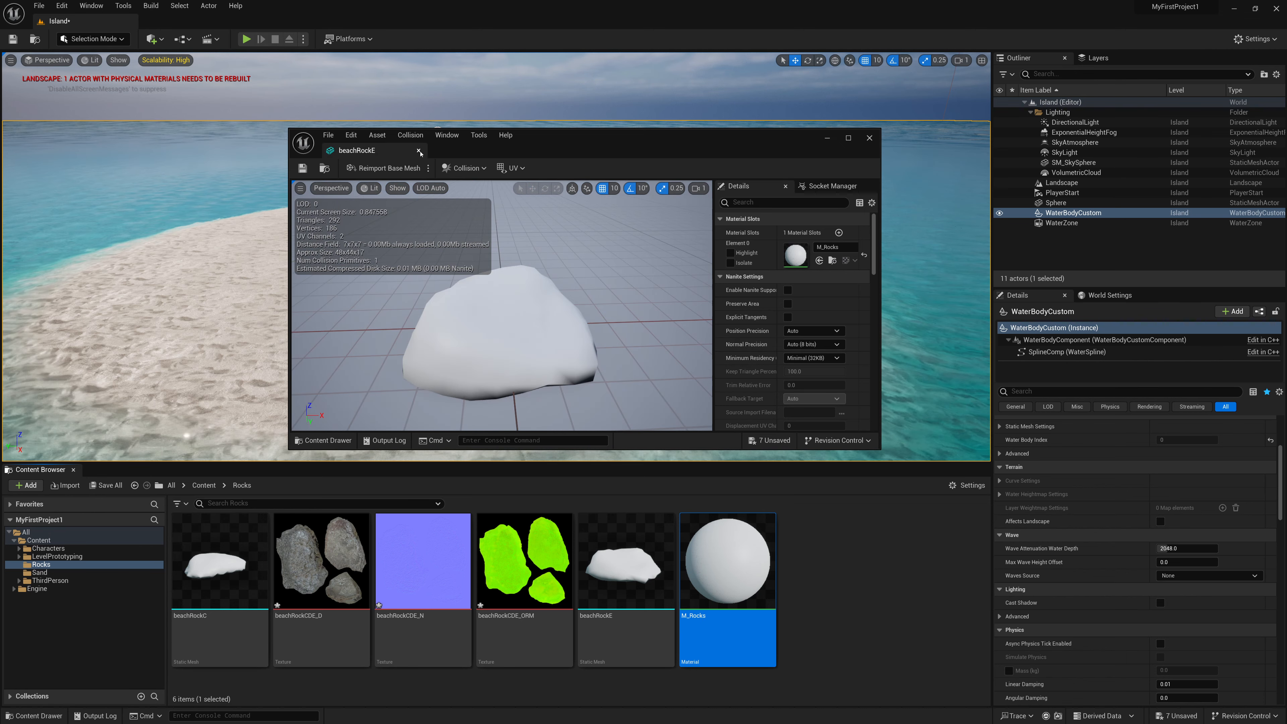
{"action": "left_click", "coordinate": [418, 151]}
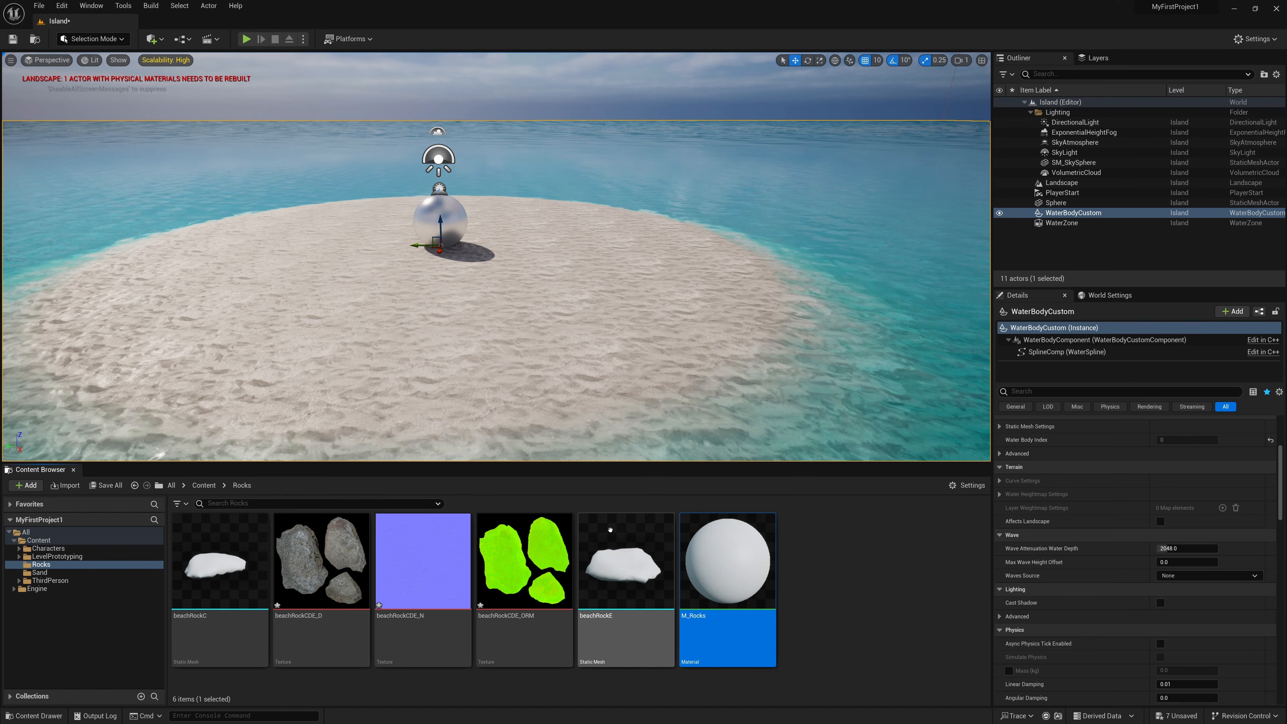
- Open M_Rocks and add the beachRockCDE_D, beachRockCDE_N and beachRockCDE_ORM textures to its material graph
{"action": "double_click", "coordinate": [725, 560]}
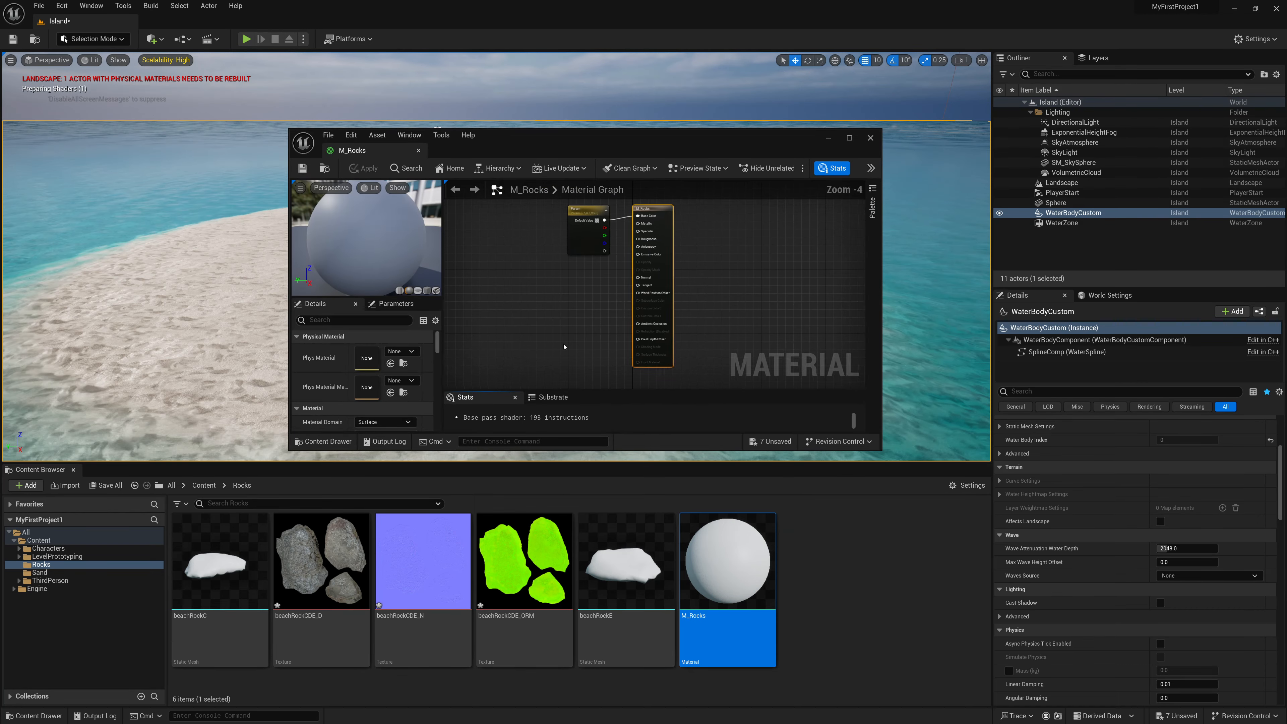
{"action": "left_click_drag", "start_coordinate": [558, 126], "coordinate": [610, 78]}
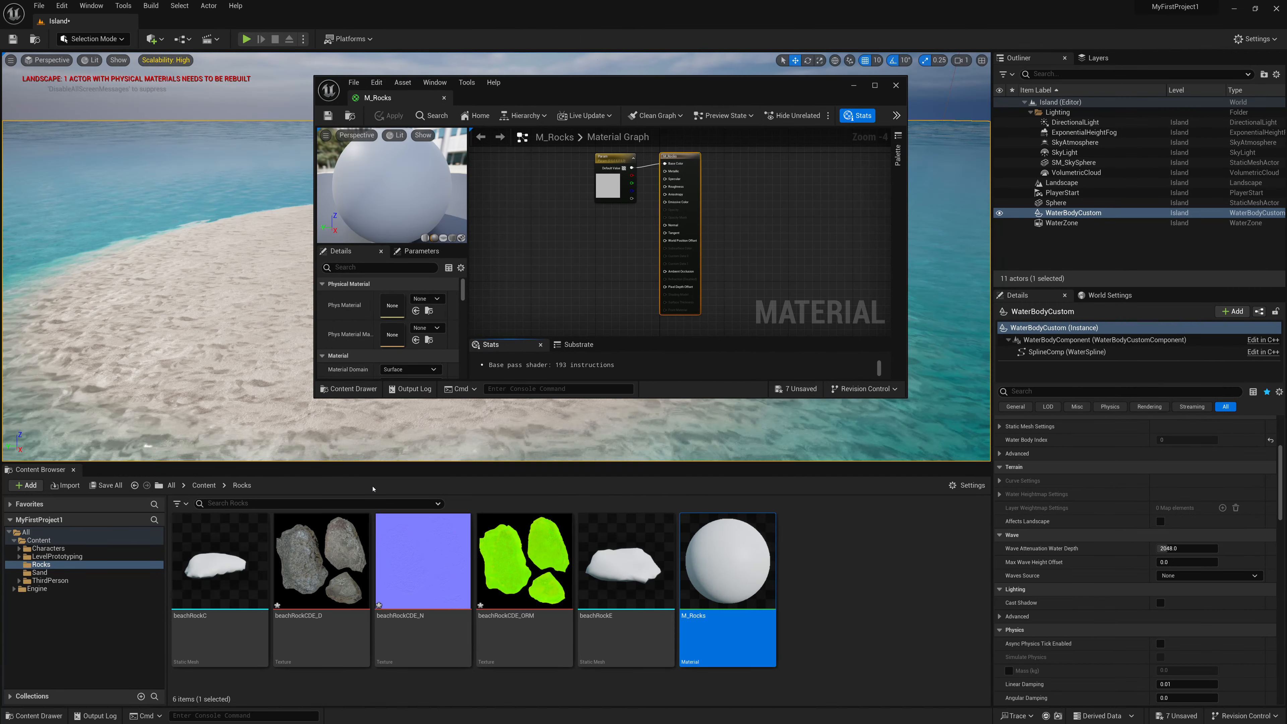
{"action": "left_click_drag", "start_coordinate": [321, 560], "coordinate": [529, 175]}
{"action": "left_click_drag", "start_coordinate": [422, 560], "coordinate": [549, 278]}
{"action": "left_click_drag", "start_coordinate": [524, 560], "coordinate": [494, 267]}
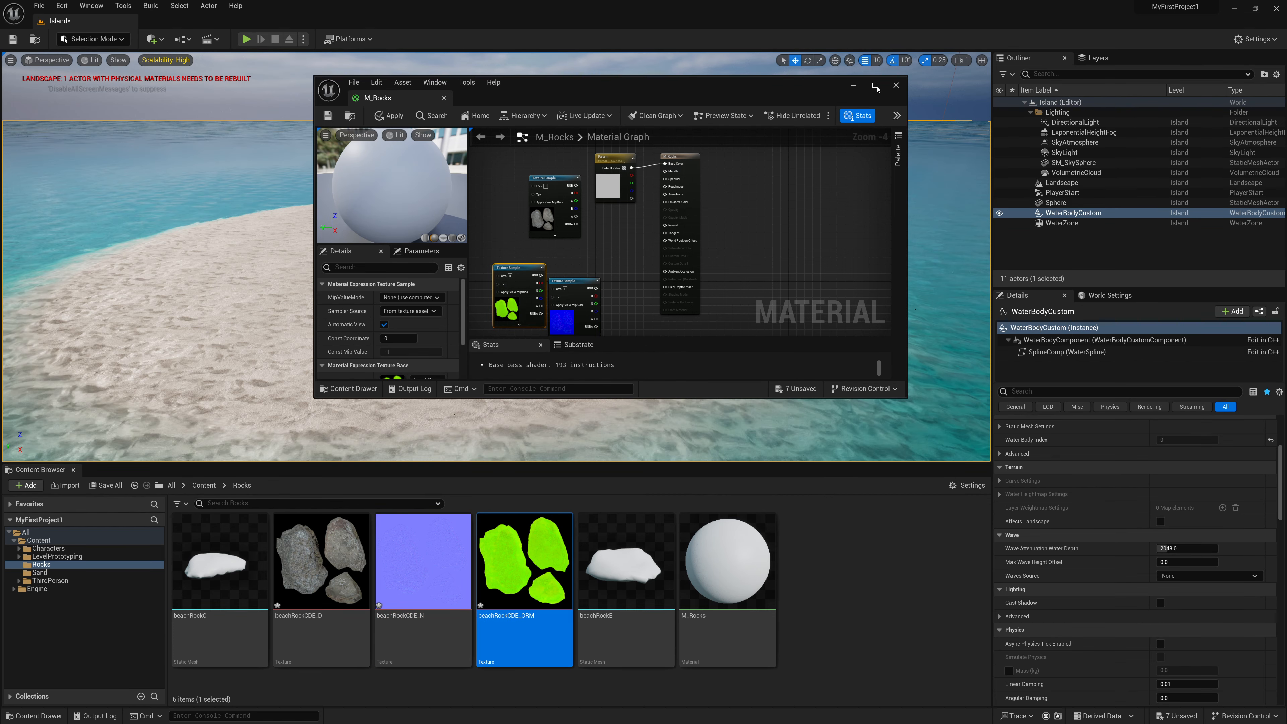
- Maximize the M_Rocks material editor and delete the Param node feeding Base Color
{"action": "double_click", "coordinate": [618, 87]}
{"action": "right_click_drag", "start_coordinate": [607, 203], "coordinate": [784, 370]}
{"action": "scroll", "coordinate": [701, 325], "scroll_direction": "up", "scroll_amount": 4}
{"action": "right_click_drag", "start_coordinate": [675, 324], "coordinate": [739, 295]}
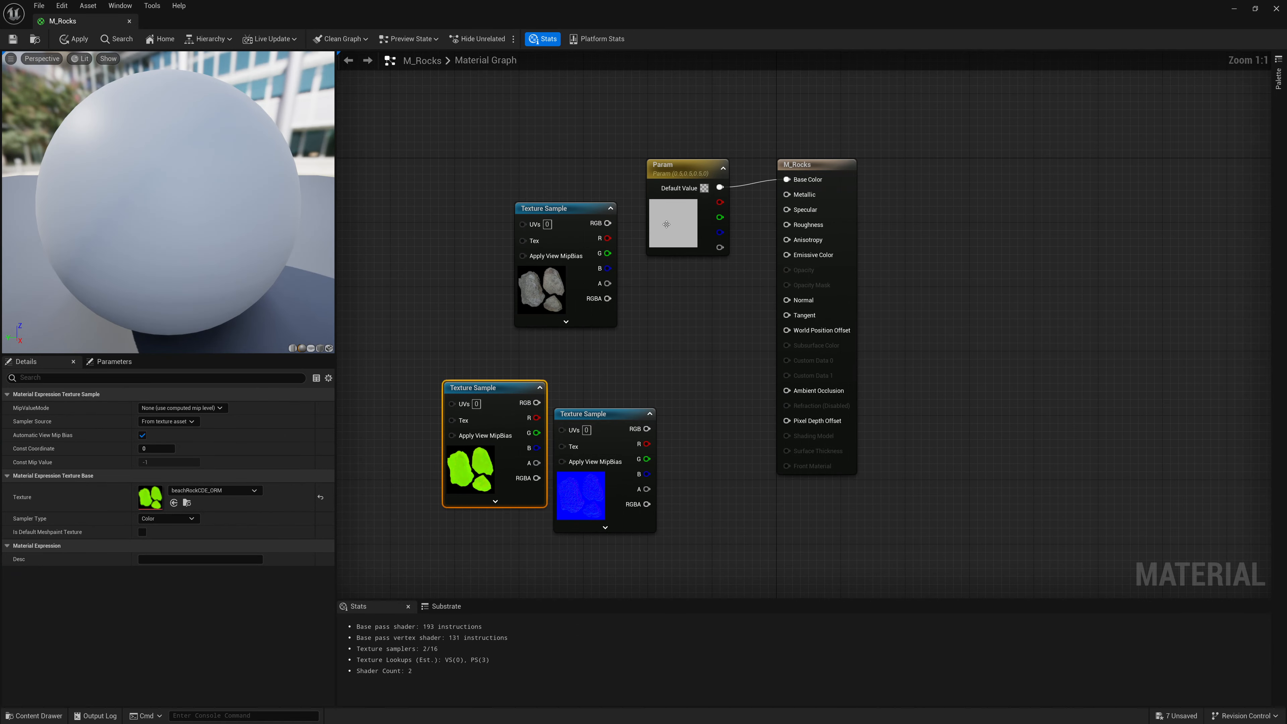
{"action": "left_click", "coordinate": [667, 224]}
{"action": "key", "text": "Delete"}
- Connect the diffuse texture's RGB to Base Color and the normal texture's RGB to Normal, stacking the texture nodes vertically
{"action": "left_click_drag", "start_coordinate": [612, 228], "coordinate": [788, 180]}
{"action": "left_click_drag", "start_coordinate": [600, 195], "coordinate": [608, 155]}
{"action": "left_click", "coordinate": [605, 284]}
{"action": "left_click_drag", "start_coordinate": [599, 428], "coordinate": [787, 300]}
- Connect the ORM texture's red output to Ambient Occlusion, green to Roughness and blue to Metallic
{"action": "left_click_drag", "start_coordinate": [515, 418], "coordinate": [801, 392]}
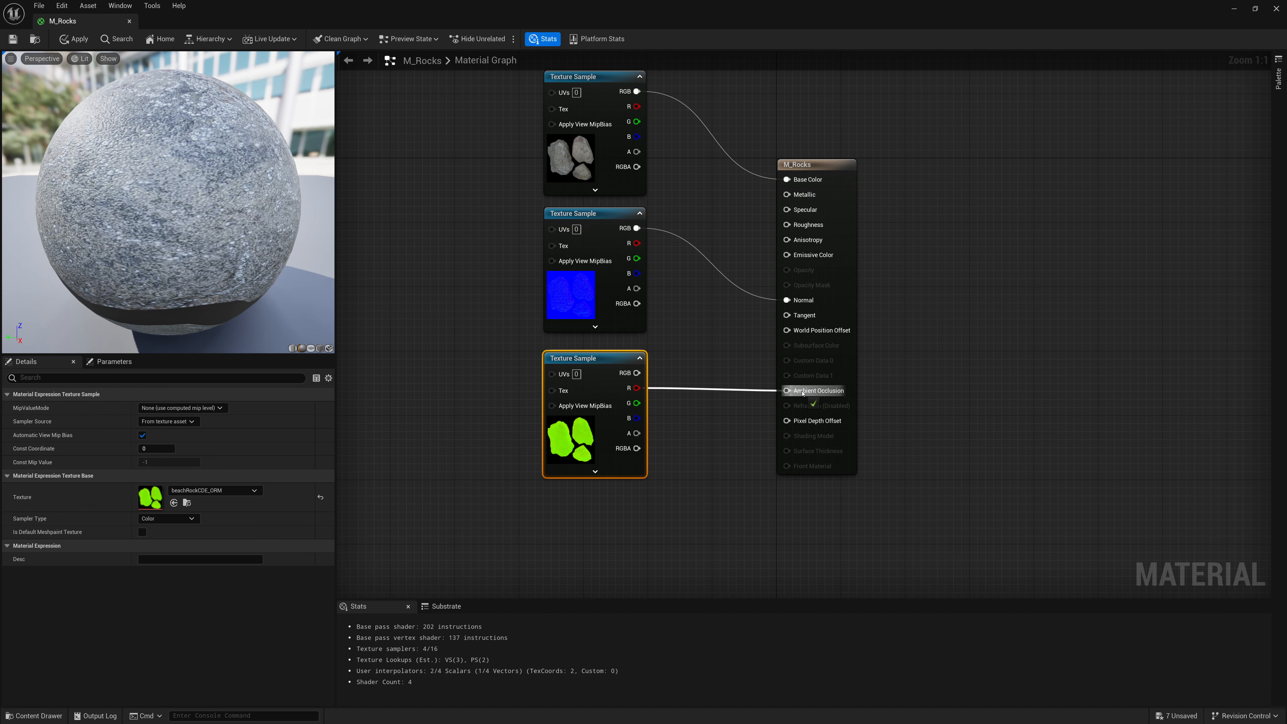
{"action": "left_click_drag", "start_coordinate": [637, 403], "coordinate": [805, 224]}
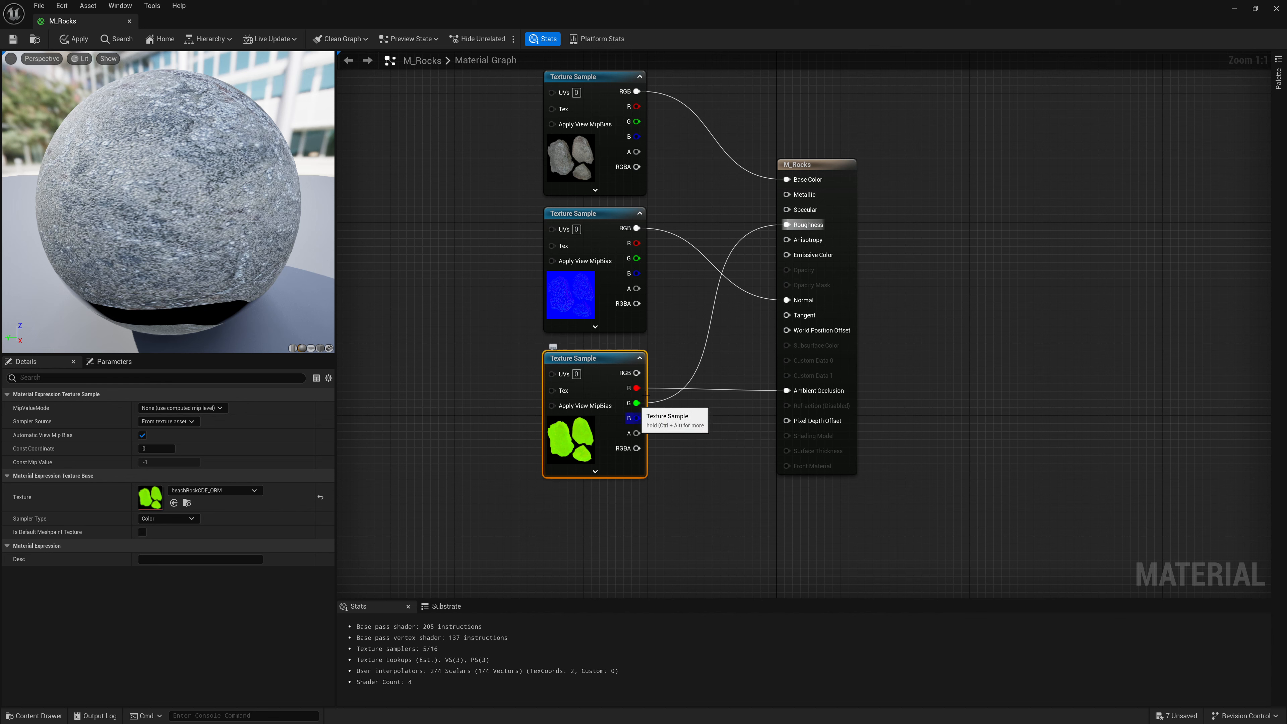
{"action": "left_click_drag", "start_coordinate": [638, 424], "coordinate": [793, 199]}
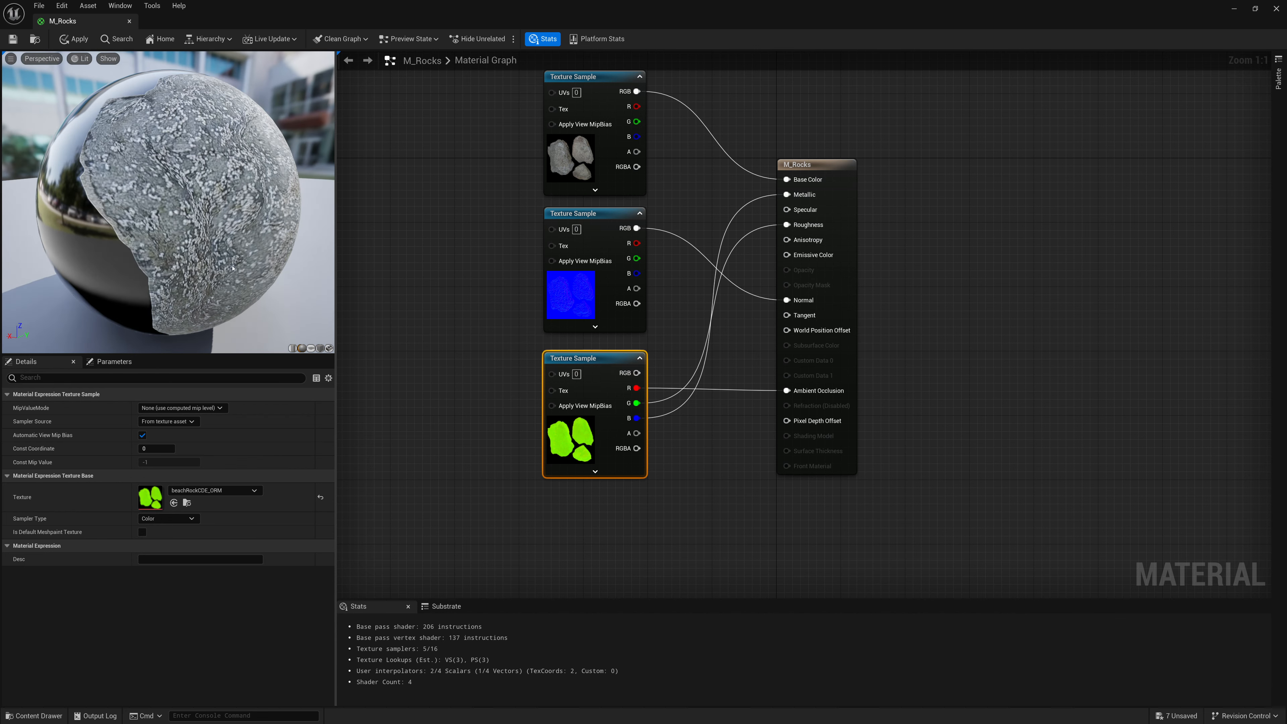
- Check the rock material on the preview sphere, then save M_Rocks and close its editor
{"action": "scroll", "coordinate": [271, 269], "scroll_direction": "down", "scroll_amount": 5}
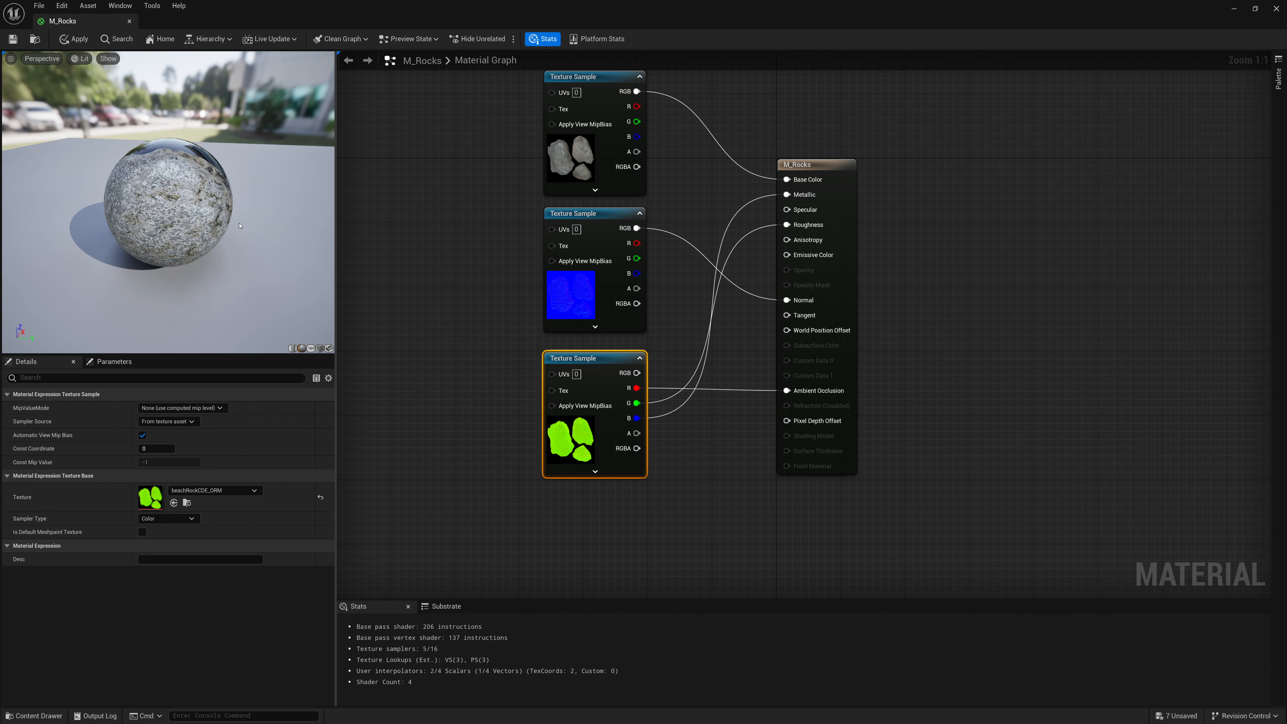
{"action": "mouse_move", "coordinate": [228, 233]}
{"action": "left_mouse_down"}
{"action": "mouse_move", "coordinate": [203, 234]}
{"action": "mouse_move", "coordinate": [228, 233]}
{"action": "left_mouse_up"}
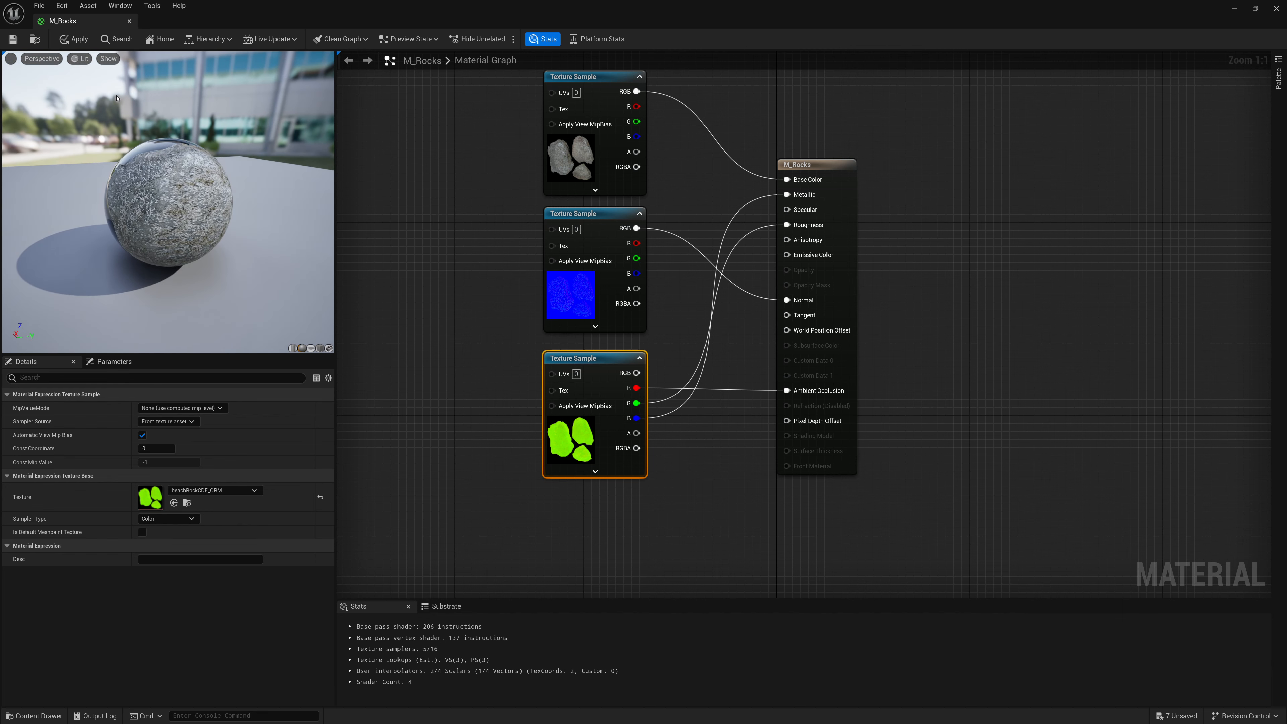
{"action": "left_click", "coordinate": [18, 41]}
{"action": "left_click", "coordinate": [129, 22]}
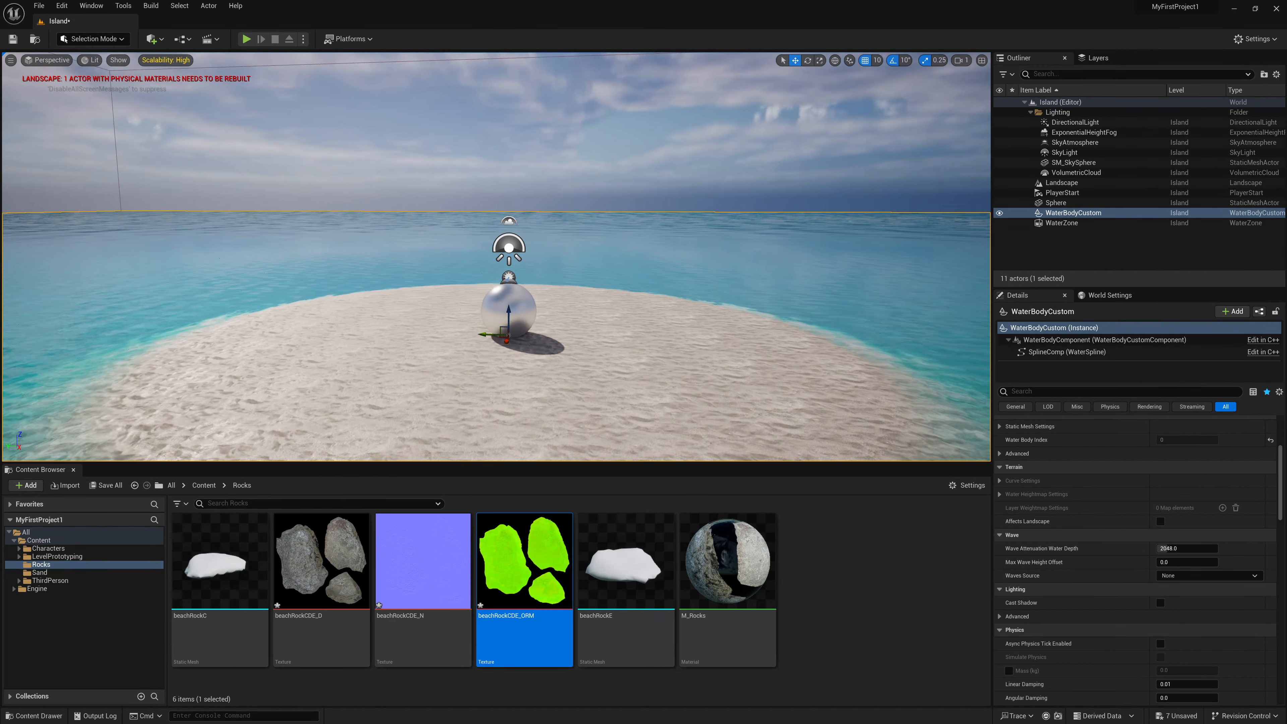
- Place beachRockE and beachRockC side by side on the sand in front of the sphere and frame them
{"action": "right_click_drag", "start_coordinate": [497, 264], "coordinate": [504, 332]}
{"action": "key", "text": "w"}
{"action": "left_click_drag", "start_coordinate": [624, 571], "coordinate": [503, 324]}
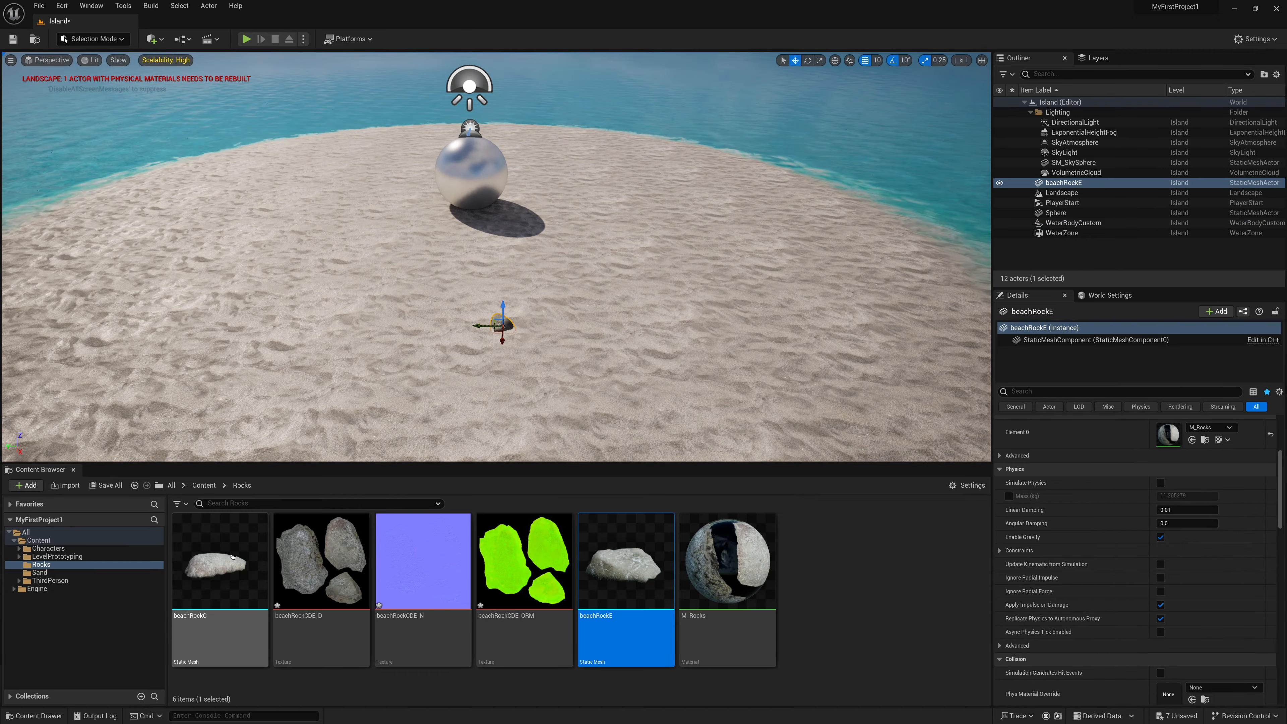
{"action": "left_click_drag", "start_coordinate": [219, 563], "coordinate": [314, 302]}
{"action": "key", "text": "f"}
{"action": "scroll", "coordinate": [456, 312], "scroll_direction": "down", "scroll_amount": 4}
{"action": "left_click_drag", "start_coordinate": [456, 313], "coordinate": [547, 294], "text": "alt"}
{"action": "scroll", "coordinate": [573, 283], "scroll_direction": "down", "scroll_amount": 5}
{"action": "scroll", "coordinate": [563, 299], "scroll_direction": "down", "scroll_amount": 3}
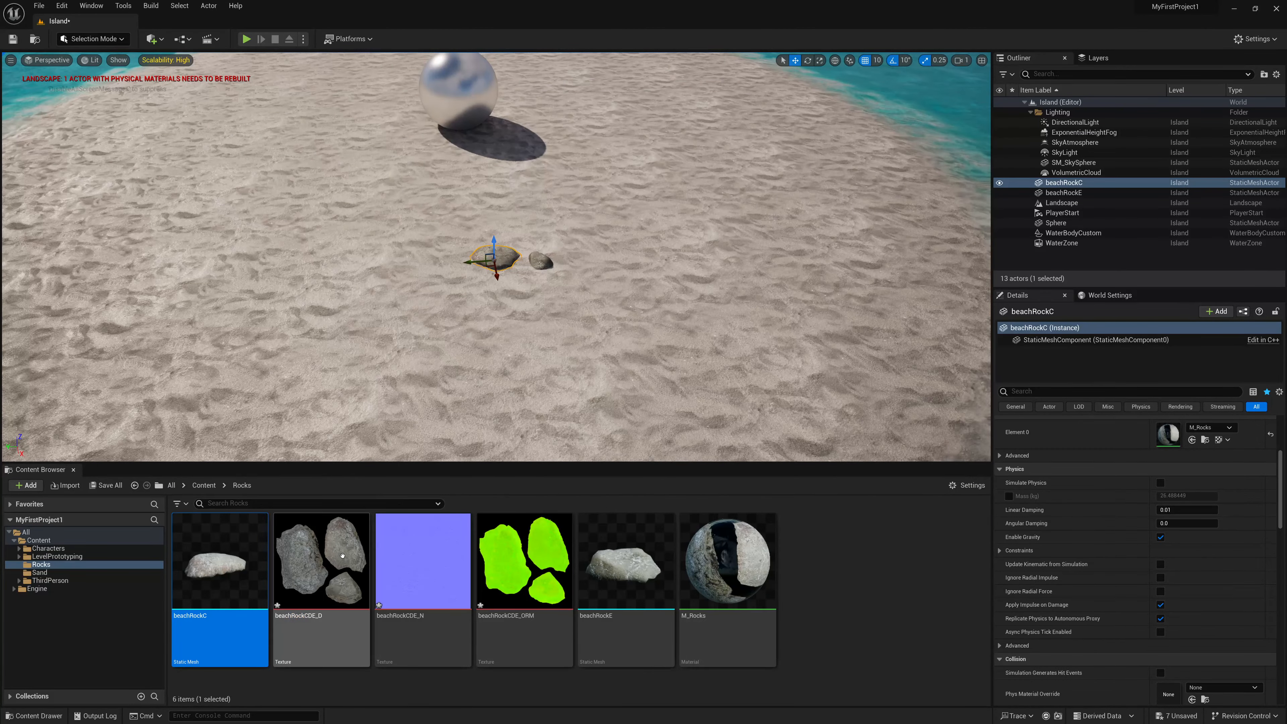
- Place two more beachRockC and three more beachRockE meshes by hand, spread over the sand around the first two rocks
{"action": "left_click_drag", "start_coordinate": [228, 557], "coordinate": [286, 338]}
{"action": "left_click_drag", "start_coordinate": [619, 539], "coordinate": [375, 266]}
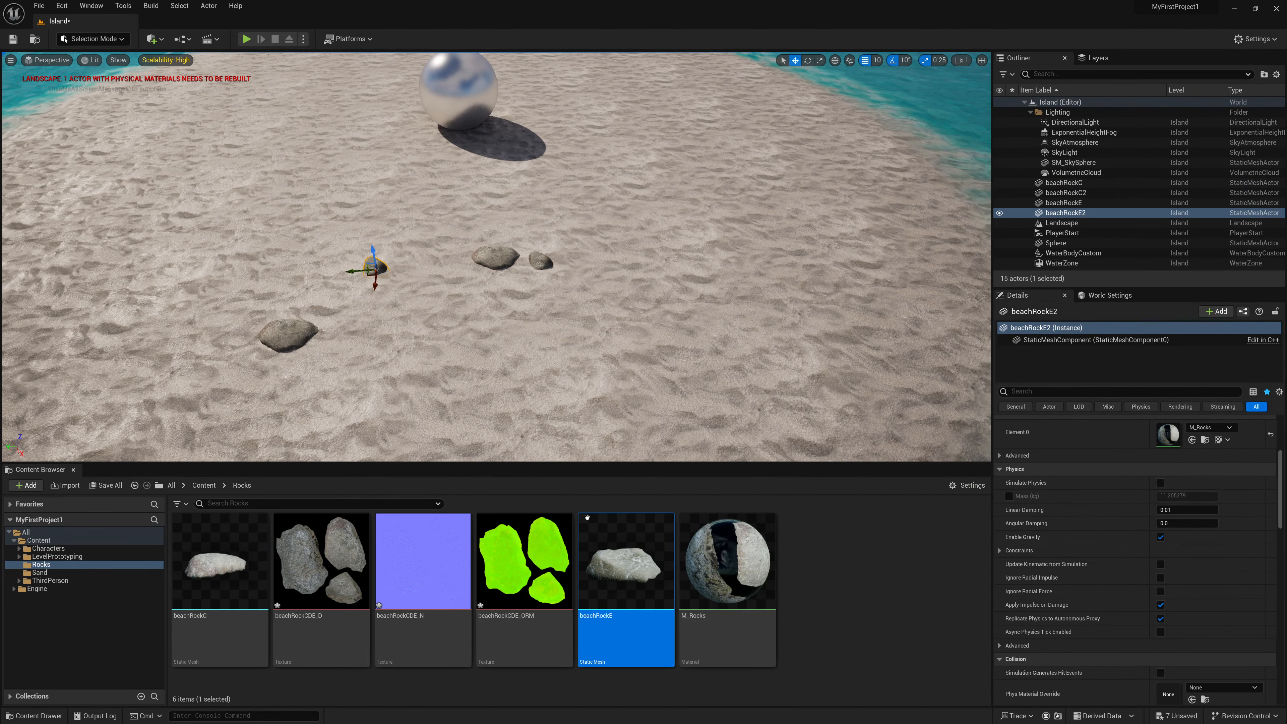
{"action": "left_click_drag", "start_coordinate": [623, 557], "coordinate": [507, 337]}
{"action": "left_click_drag", "start_coordinate": [230, 568], "coordinate": [663, 339]}
{"action": "left_click_drag", "start_coordinate": [623, 558], "coordinate": [615, 286]}
{"action": "mouse_move", "coordinate": [516, 335]}
{"action": "left_mouse_down", "text": "alt"}
{"action": "mouse_move", "coordinate": [435, 342]}
{"action": "mouse_move", "coordinate": [516, 309]}
{"action": "left_mouse_up", "text": "alt"}
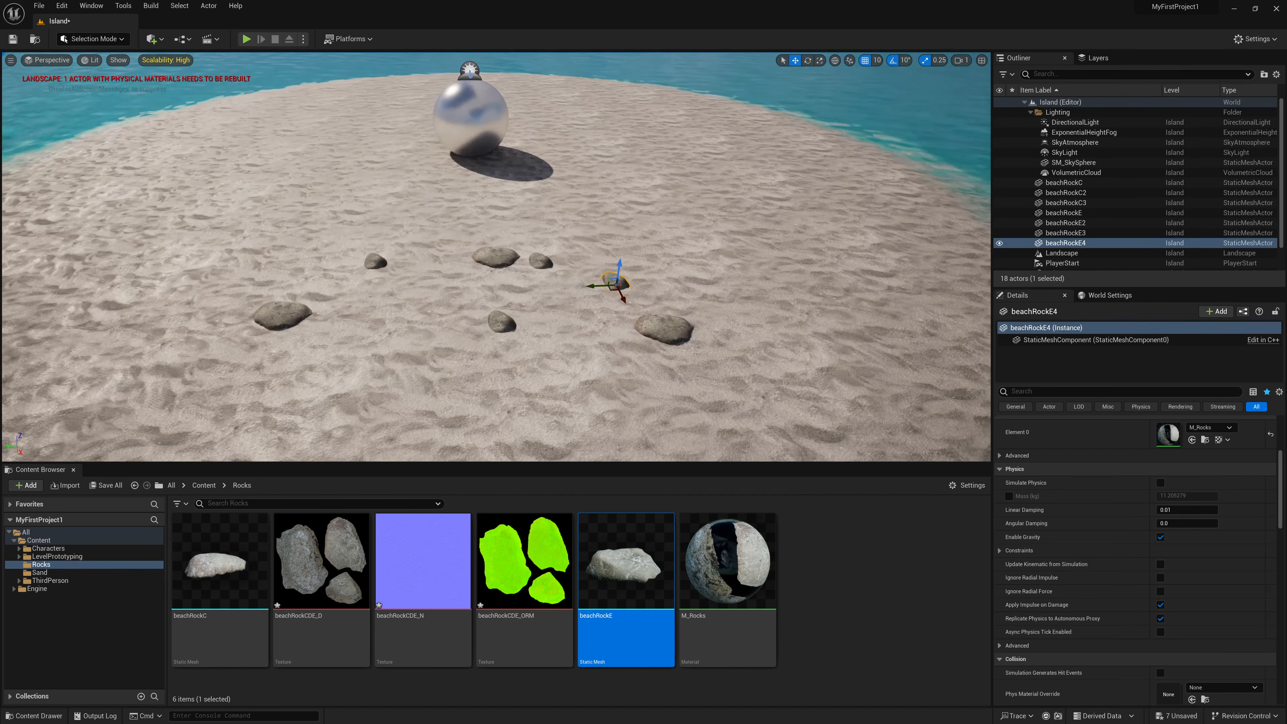
- Delete all the beach rocks placed by hand on the sand, including the first beachRockC and beachRockE
{"action": "key", "text": "Delete"}
{"action": "left_click", "coordinate": [663, 327]}
{"action": "key", "text": "Delete"}
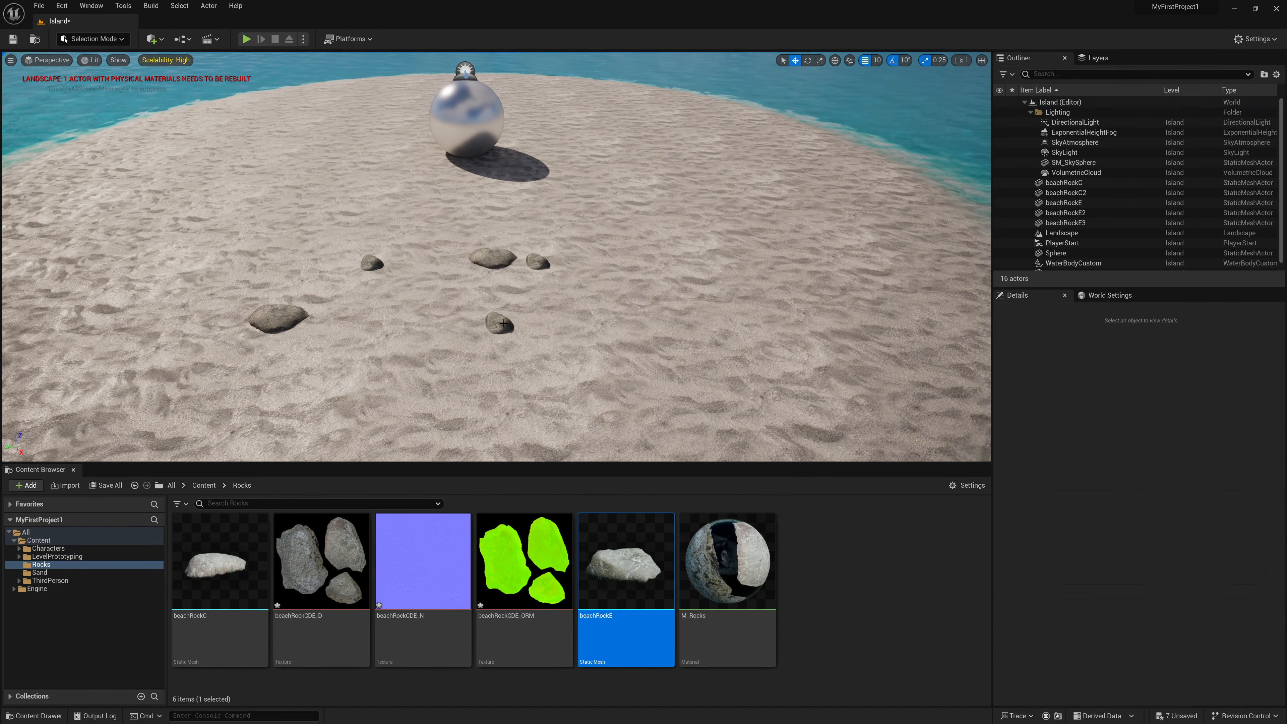
{"action": "left_click", "coordinate": [503, 323]}
{"action": "key", "text": "Delete"}
{"action": "left_click", "coordinate": [281, 319]}
{"action": "key", "text": "Delete"}
{"action": "left_click", "coordinate": [373, 263]}
{"action": "key", "text": "Delete"}
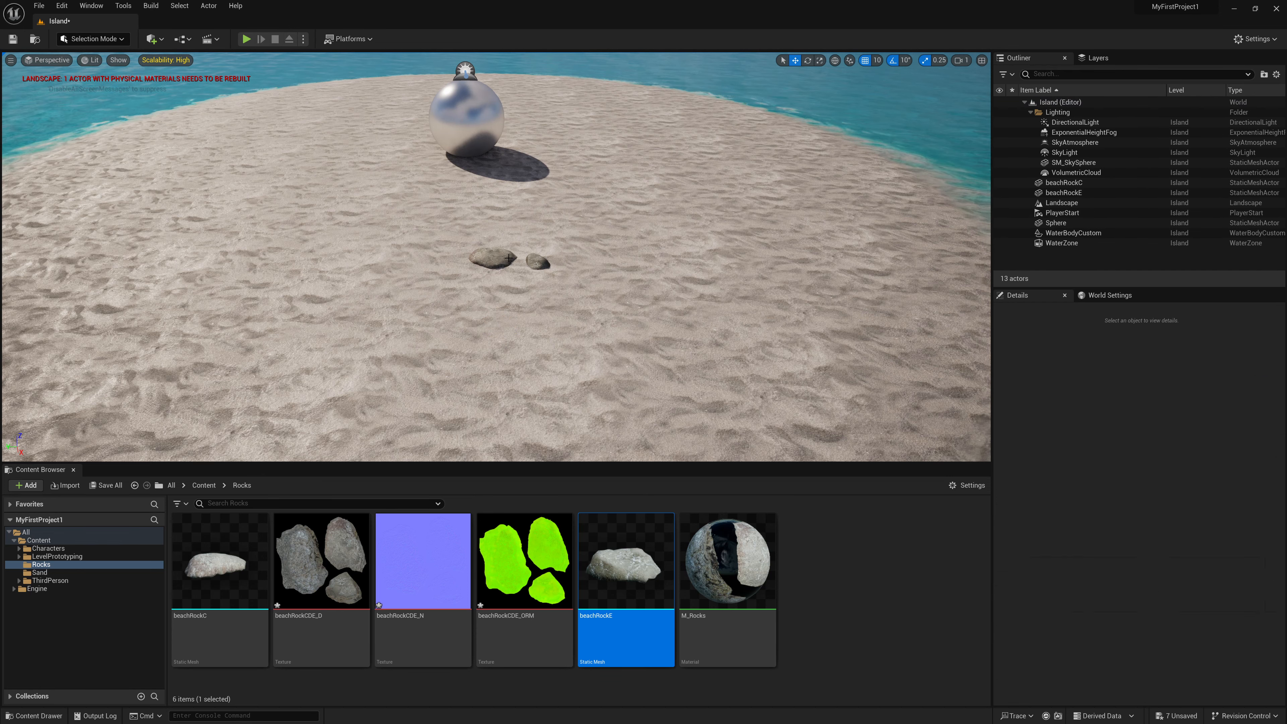
{"action": "left_click", "coordinate": [509, 259]}
{"action": "key", "text": "Delete"}
{"action": "left_click", "coordinate": [538, 262]}
{"action": "key", "text": "Delete"}
{"action": "scroll", "coordinate": [538, 262], "scroll_direction": "down", "scroll_amount": 5}
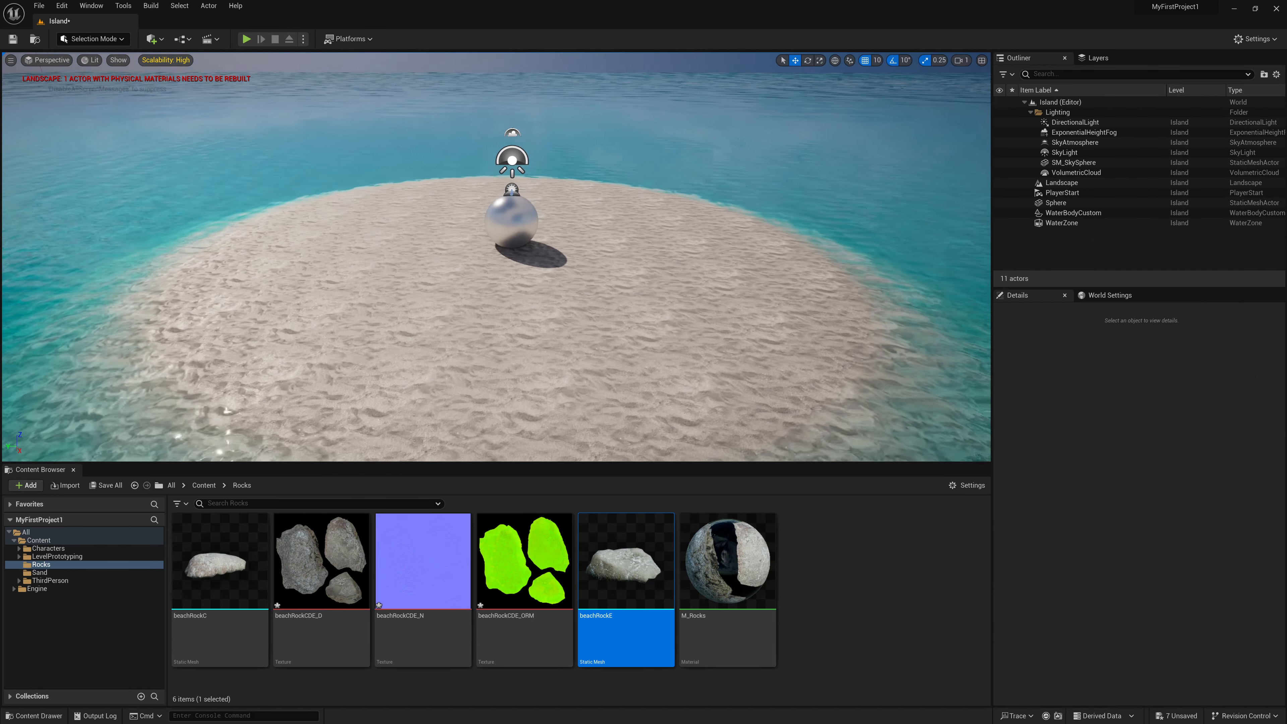
- Switch to Foliage mode, add beachRockC and beachRockE as foliage types, and select the beachRockE type
{"action": "right_click_drag", "start_coordinate": [539, 261], "coordinate": [547, 254]}
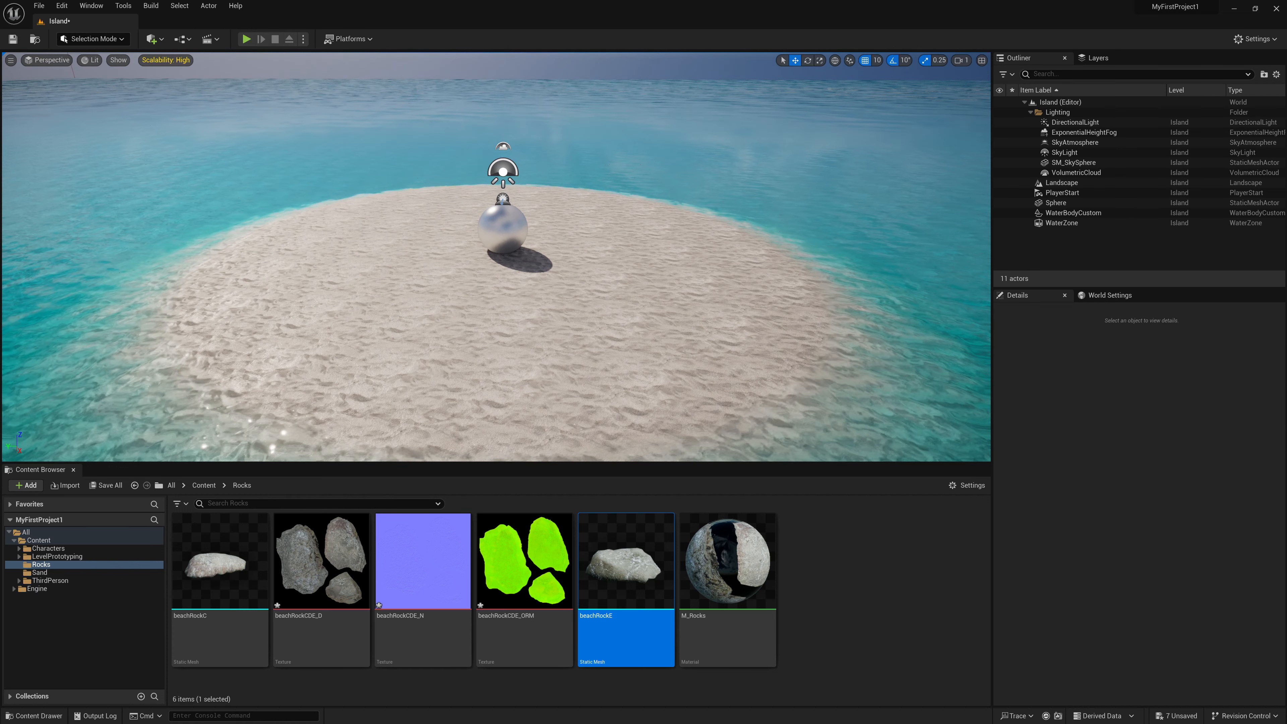
{"action": "left_click", "coordinate": [112, 44]}
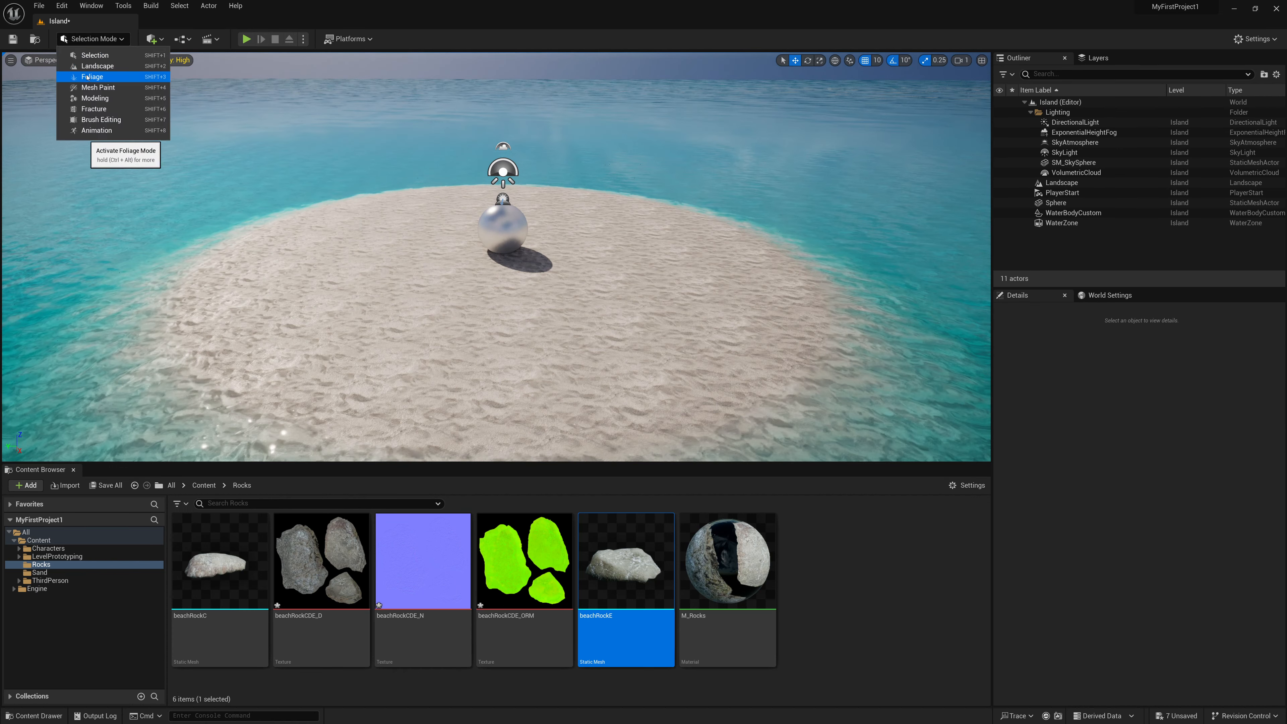
{"action": "left_click", "coordinate": [89, 77]}
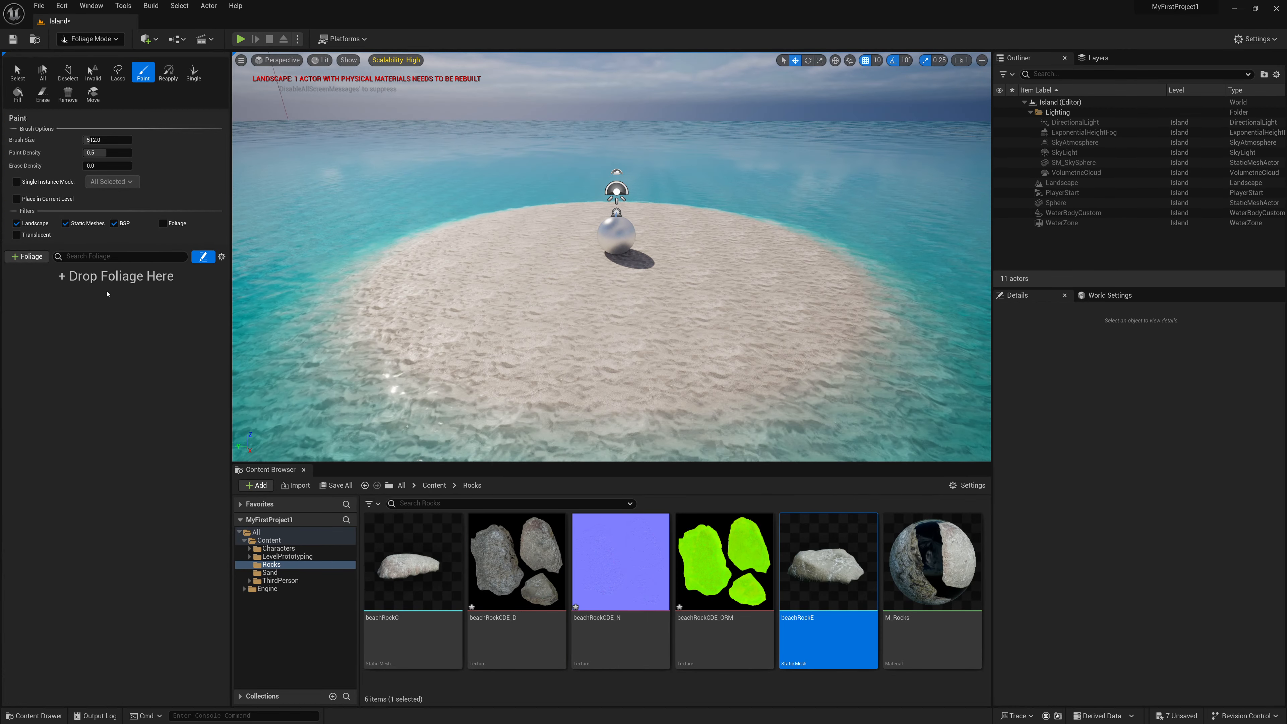
{"action": "left_click_drag", "start_coordinate": [435, 588], "coordinate": [63, 313]}
{"action": "left_click_drag", "start_coordinate": [814, 578], "coordinate": [79, 301]}
{"action": "left_click", "coordinate": [47, 283]}
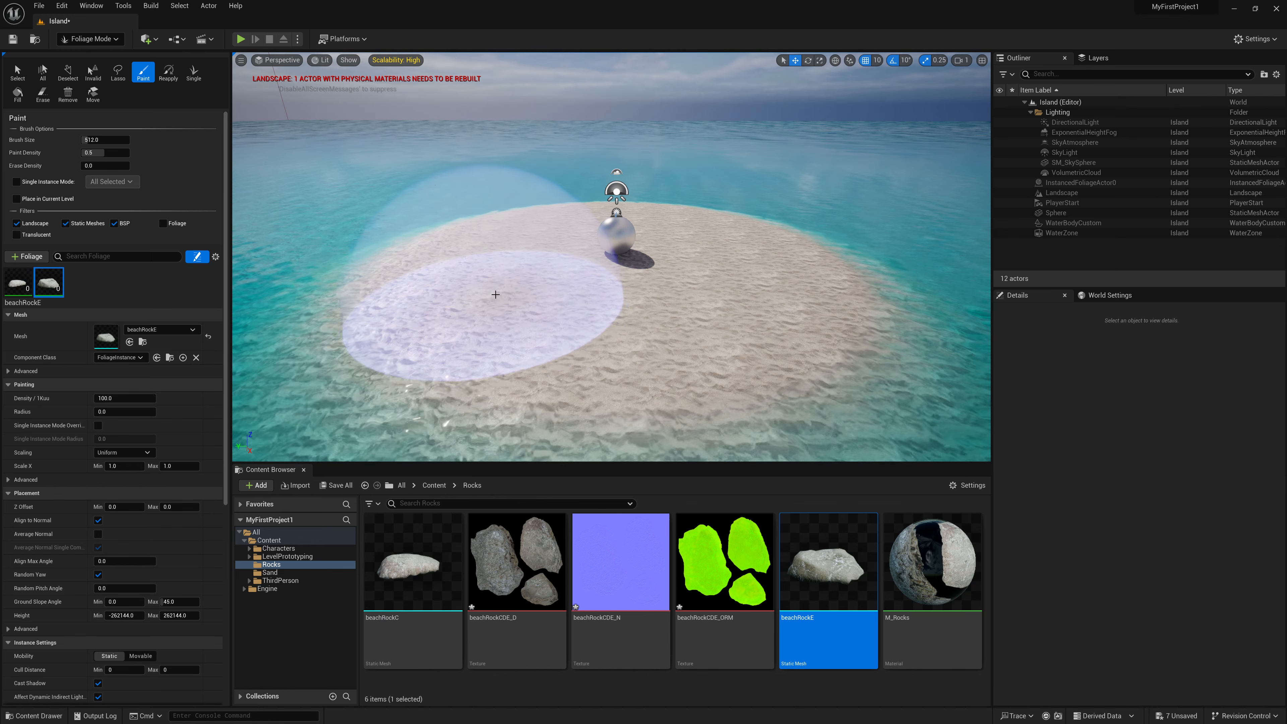
- Paint a test spread of both beach rock types across the sand and view it closer from the side
{"action": "mouse_move", "coordinate": [491, 304]}
{"action": "left_mouse_down"}
{"action": "mouse_move", "coordinate": [431, 329]}
{"action": "mouse_move", "coordinate": [360, 317]}
{"action": "mouse_move", "coordinate": [732, 287]}
{"action": "left_mouse_up"}
{"action": "mouse_move", "coordinate": [732, 287]}
{"action": "right_mouse_down"}
{"action": "mouse_move", "coordinate": [598, 299]}
{"action": "mouse_move", "coordinate": [527, 324]}
{"action": "mouse_move", "coordinate": [460, 321]}
{"action": "right_mouse_up"}
{"action": "key", "text": "d"}
{"action": "key", "text": "s"}
{"action": "key", "text": "d"}
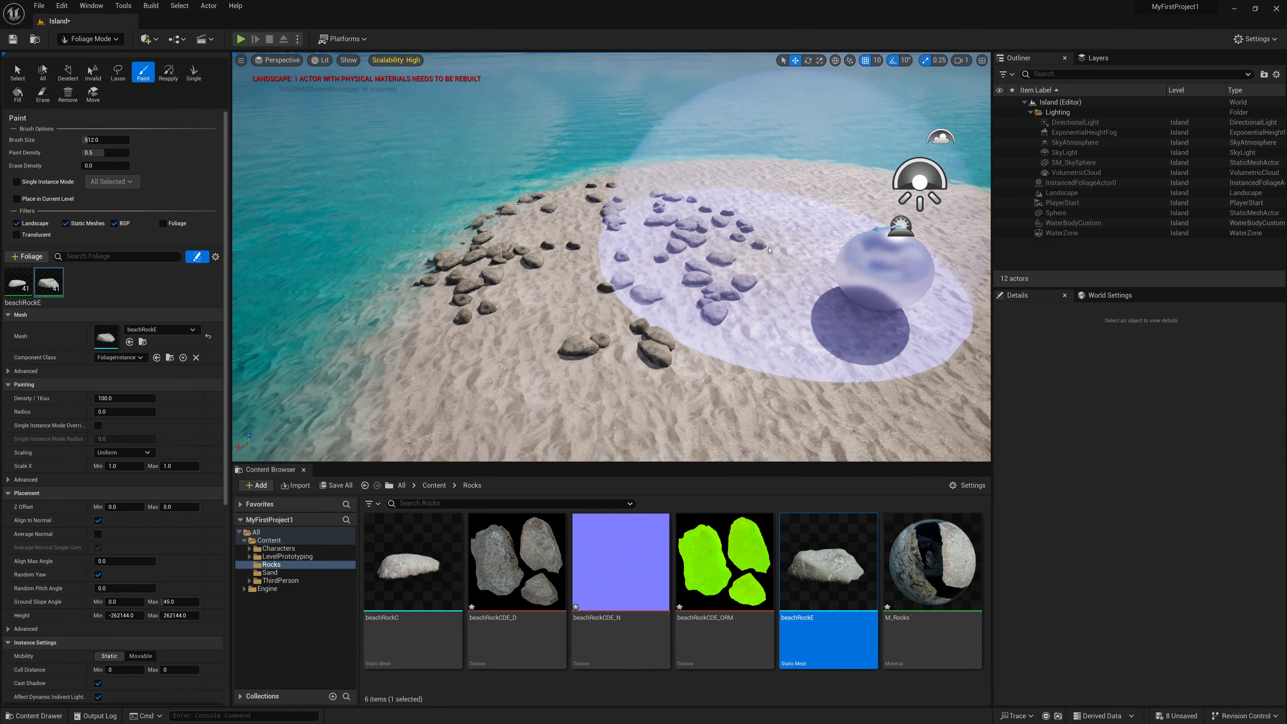
- Erase the painted foliage rocks beside the sphere with the foliage brush
{"action": "key", "text": "shift"}
{"action": "mouse_move", "coordinate": [769, 225]}
{"action": "left_mouse_down", "text": "shift"}
{"action": "mouse_move", "coordinate": [740, 264]}
{"action": "mouse_move", "coordinate": [733, 315]}
{"action": "mouse_move", "coordinate": [560, 315]}
{"action": "mouse_move", "coordinate": [654, 250]}
{"action": "mouse_move", "coordinate": [532, 245]}
{"action": "mouse_move", "coordinate": [733, 288]}
{"action": "mouse_move", "coordinate": [537, 190]}
{"action": "mouse_move", "coordinate": [489, 374]}
{"action": "mouse_move", "coordinate": [597, 359]}
{"action": "mouse_move", "coordinate": [752, 224]}
{"action": "mouse_move", "coordinate": [603, 203]}
{"action": "left_mouse_up", "text": "shift"}
{"action": "key", "text": "shift"}
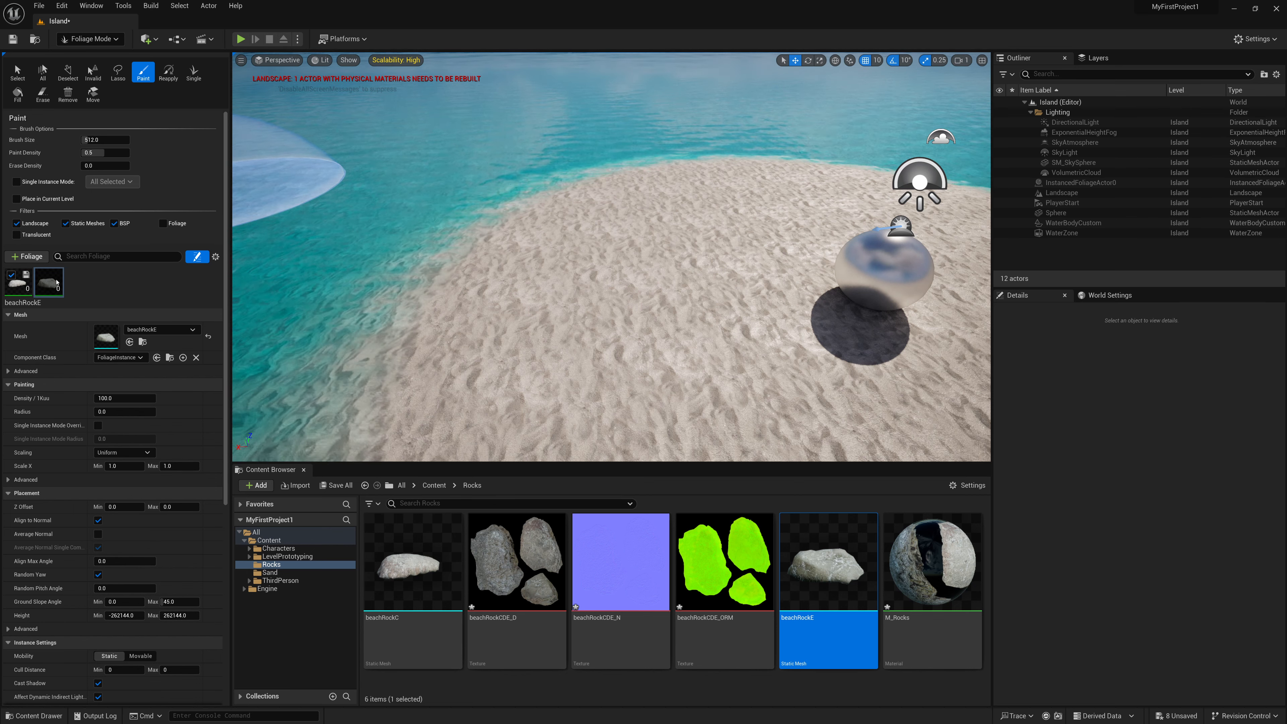
- Paint a test patch with only beachRockC active and another with only beachRockE active, erasing the rocks again
{"action": "left_click", "coordinate": [543, 255]}
{"action": "mouse_move", "coordinate": [544, 255]}
{"action": "left_mouse_down"}
{"action": "mouse_move", "coordinate": [590, 238]}
{"action": "mouse_move", "coordinate": [501, 278]}
{"action": "mouse_move", "coordinate": [485, 264]}
{"action": "left_mouse_up"}
{"action": "left_click", "coordinate": [12, 275]}
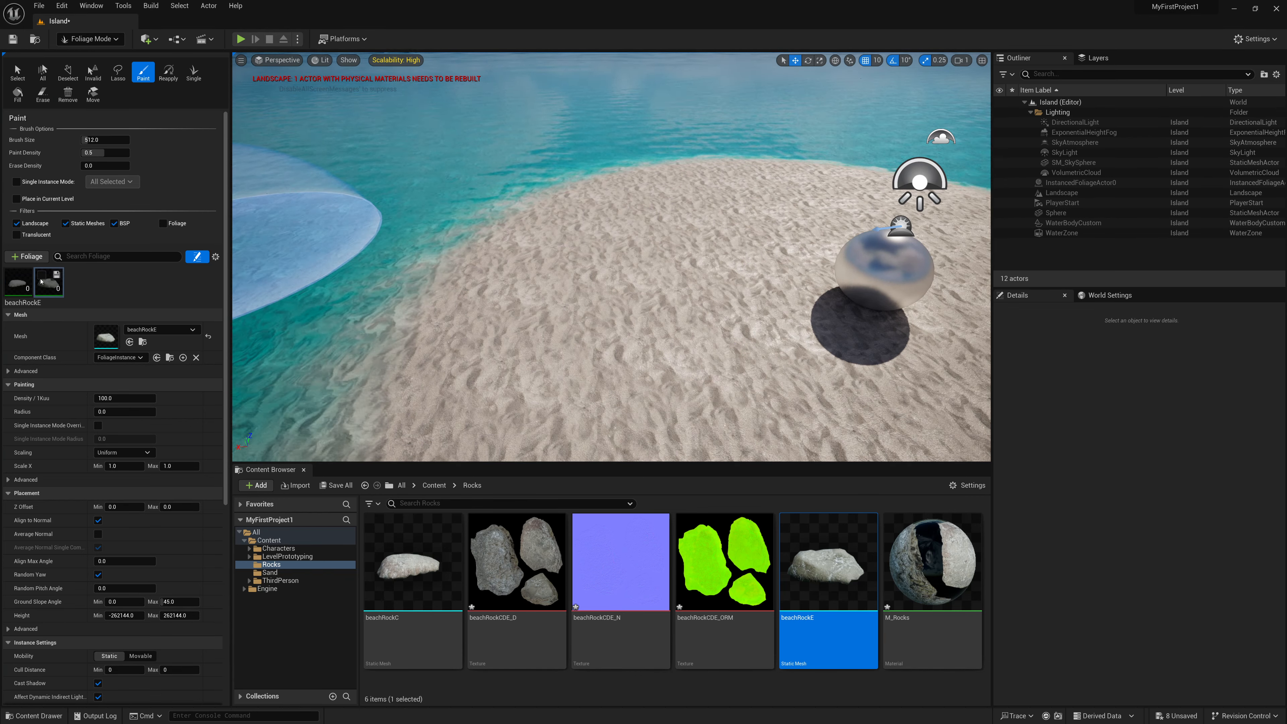
{"action": "left_click", "coordinate": [40, 275]}
{"action": "left_click", "coordinate": [596, 283]}
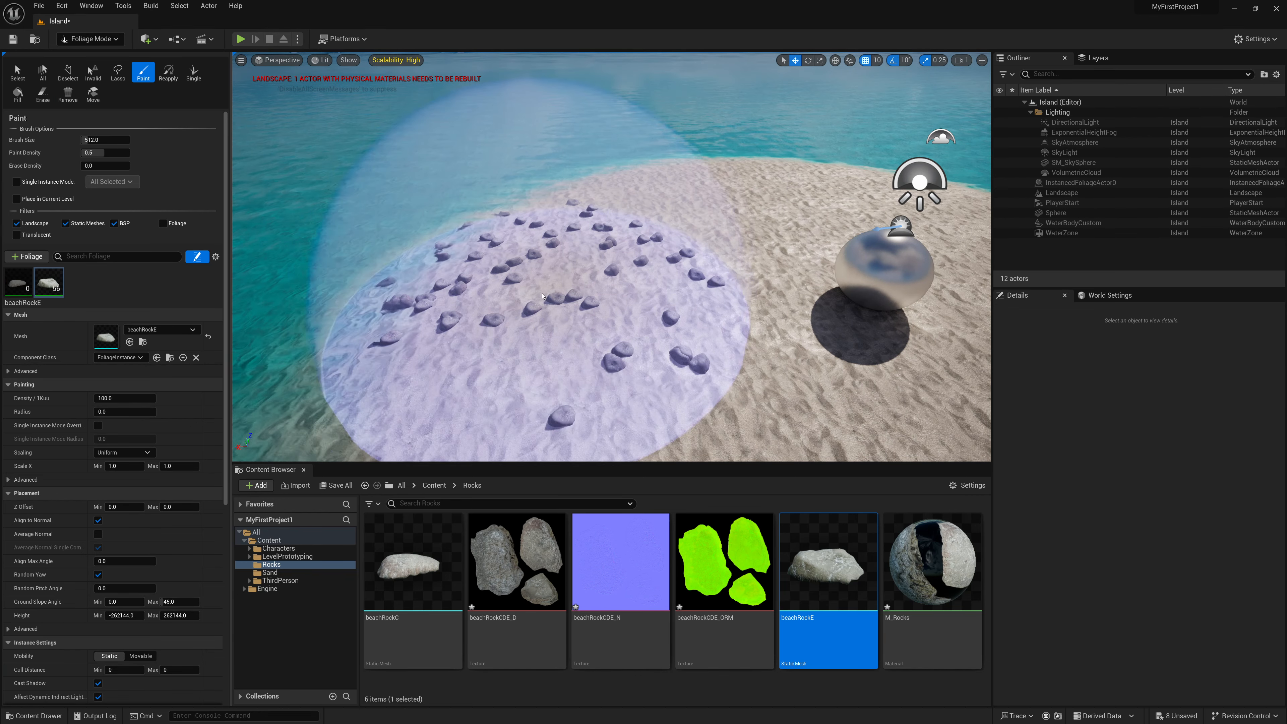
{"action": "left_click_drag", "start_coordinate": [489, 263], "coordinate": [460, 244], "text": "shift"}
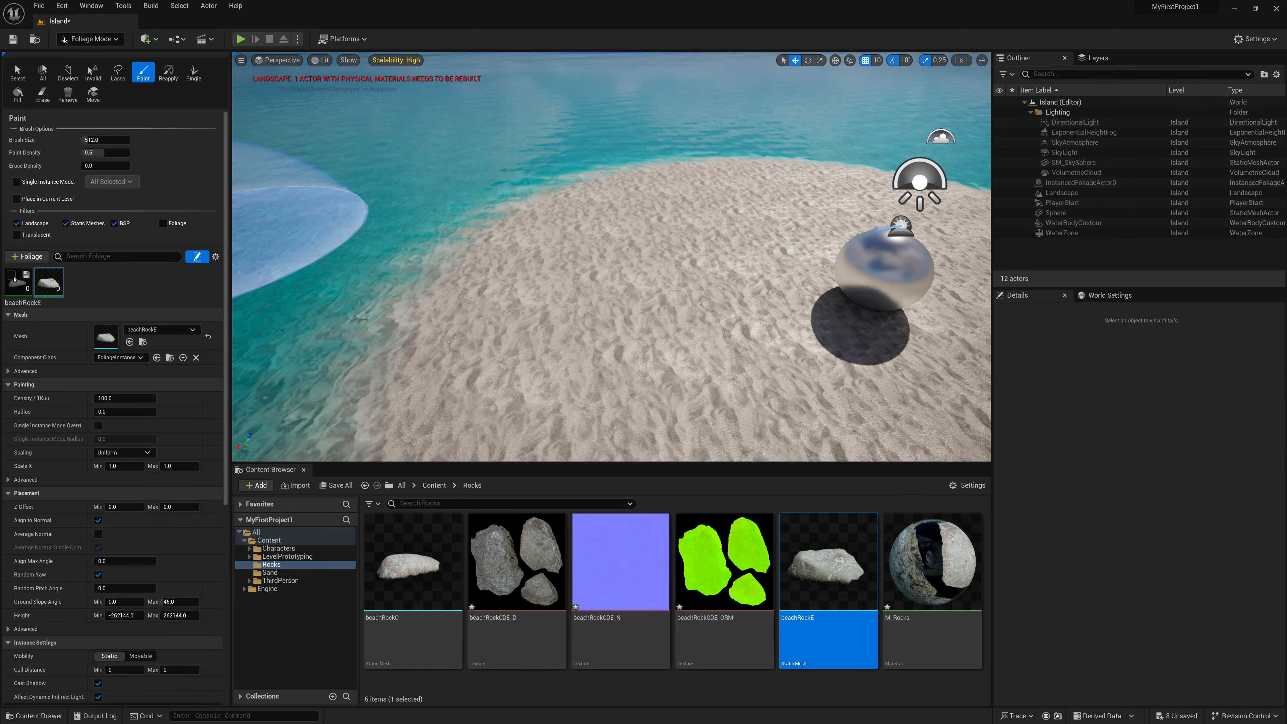
- Reactivate beachRockC alongside beachRockE, paint a test patch with both types and erase it
{"action": "left_click", "coordinate": [13, 277]}
{"action": "left_click", "coordinate": [553, 281]}
{"action": "mouse_move", "coordinate": [512, 274]}
{"action": "left_mouse_down", "text": "shift"}
{"action": "mouse_move", "coordinate": [671, 310]}
{"action": "mouse_move", "coordinate": [560, 225]}
{"action": "left_mouse_up", "text": "shift"}
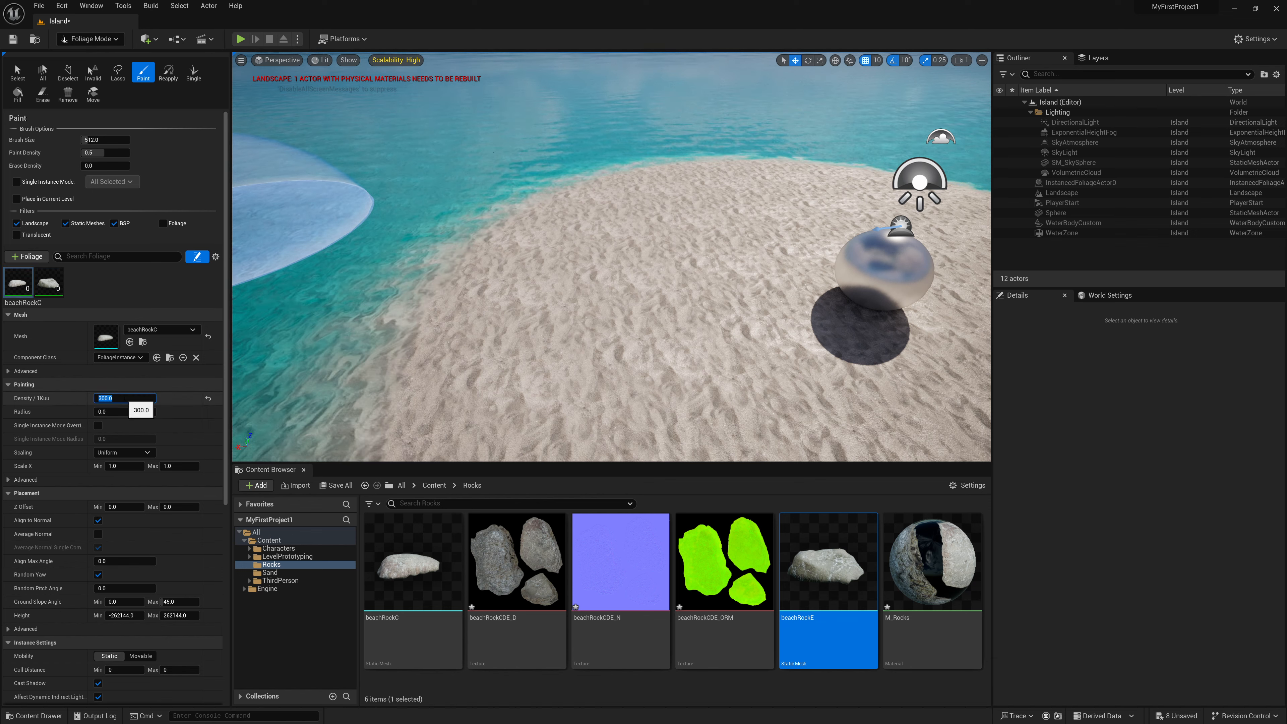
- Paint a dense test patch of both rocks at density 300 across the sand, then erase it
{"action": "mouse_move", "coordinate": [684, 264]}
{"action": "left_mouse_down"}
{"action": "mouse_move", "coordinate": [750, 289]}
{"action": "mouse_move", "coordinate": [899, 302]}
{"action": "left_mouse_up"}
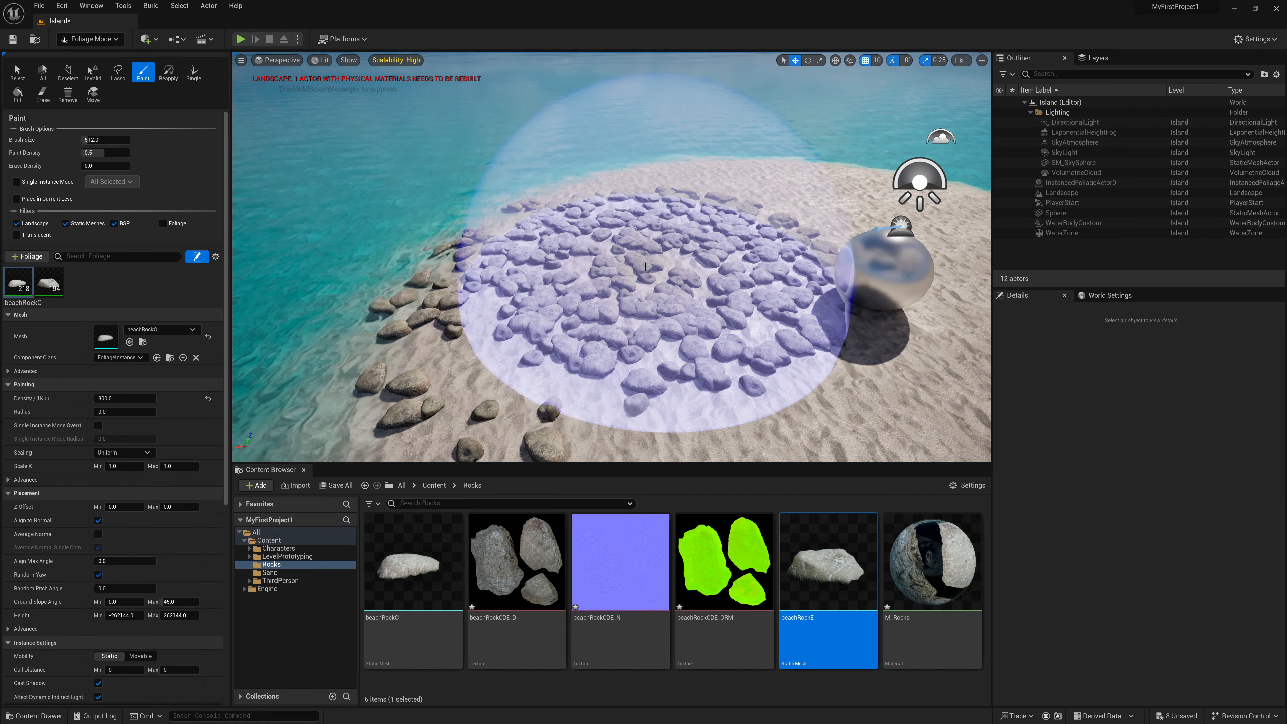
{"action": "mouse_move", "coordinate": [645, 267]}
{"action": "left_mouse_down", "text": "shift"}
{"action": "mouse_move", "coordinate": [494, 324]}
{"action": "mouse_move", "coordinate": [635, 219]}
{"action": "left_mouse_up", "text": "shift"}
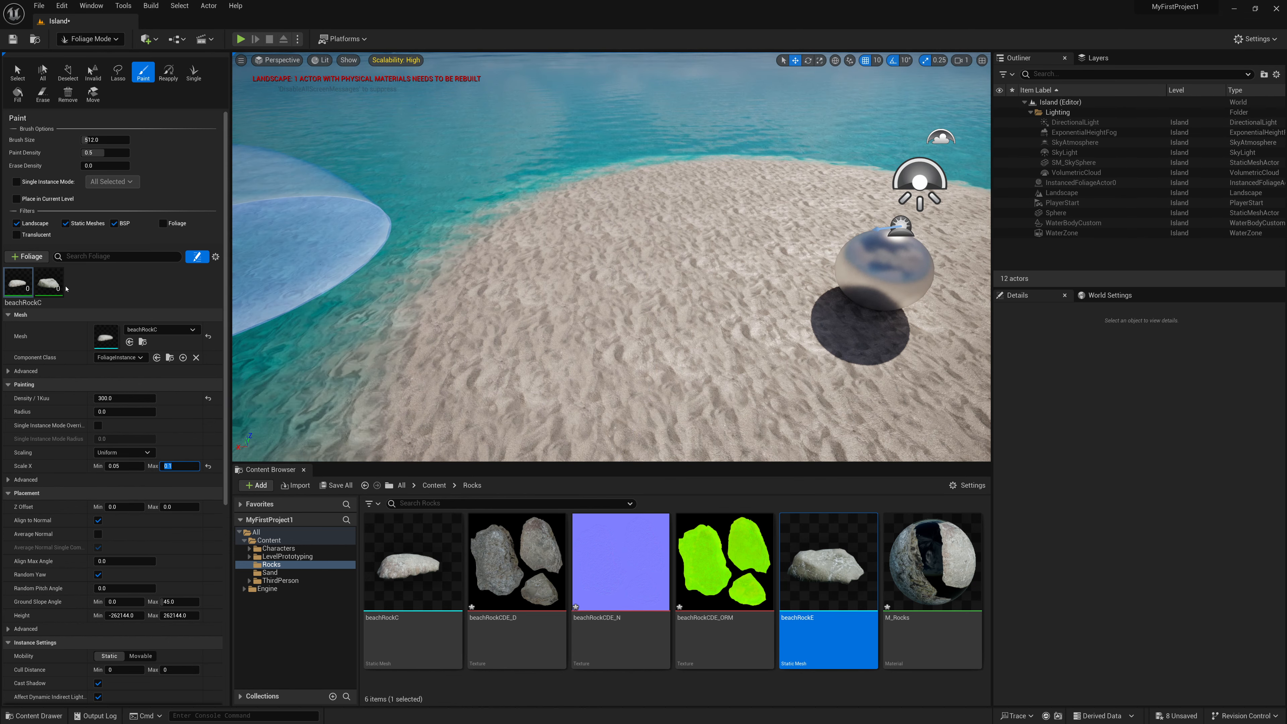
- Set the beachRockE foliage type's Scale X to a minimum of 0.05 and a maximum of 0.1
{"action": "left_click", "coordinate": [49, 282]}
{"action": "left_click", "coordinate": [126, 466]}
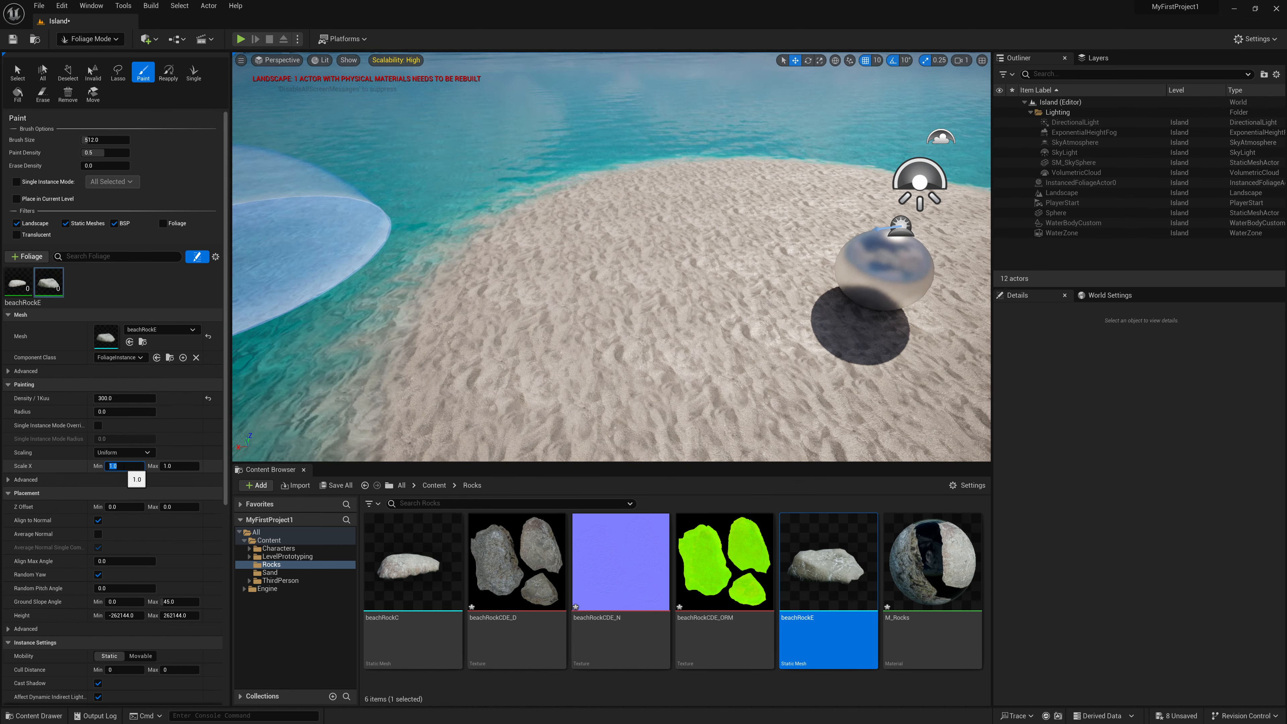
{"action": "type", "text": "0.05"}
{"action": "key", "text": "Tab"}
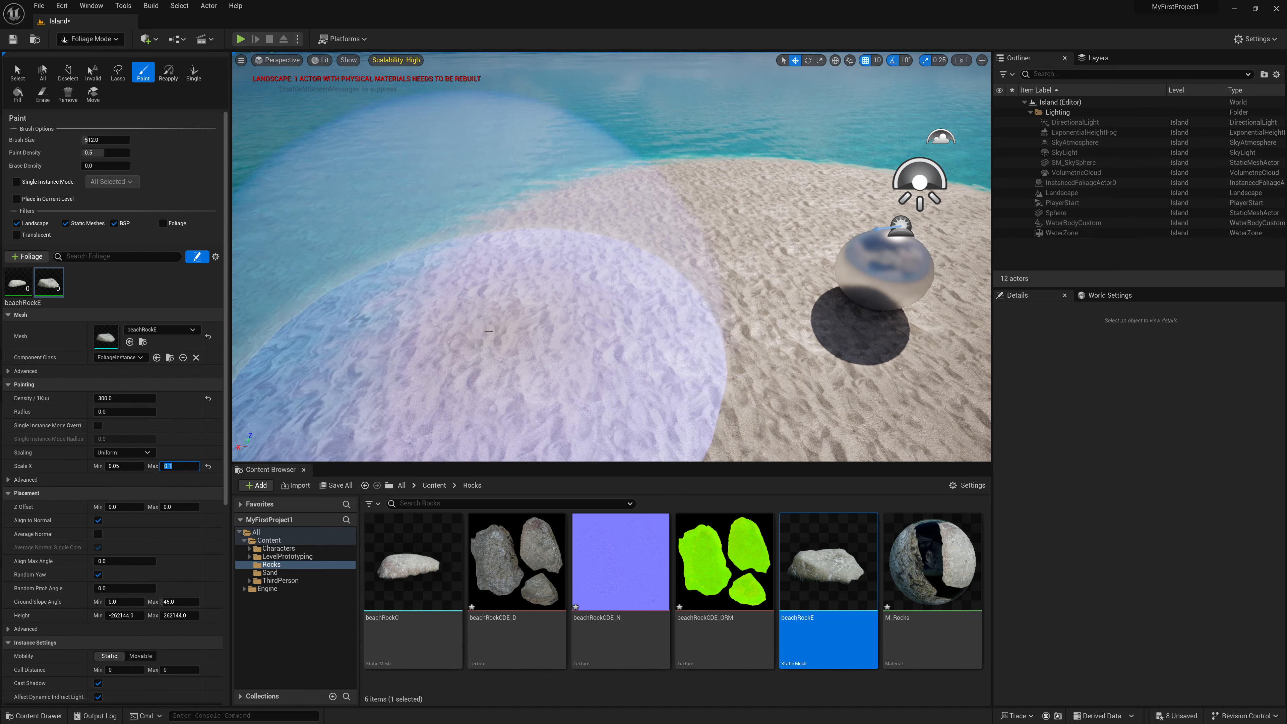
- Paint tiny pebbles of both rock types across the sand and move in to inspect them up close
{"action": "mouse_move", "coordinate": [488, 336]}
{"action": "left_mouse_down"}
{"action": "mouse_move", "coordinate": [632, 224]}
{"action": "mouse_move", "coordinate": [611, 221]}
{"action": "mouse_move", "coordinate": [684, 225]}
{"action": "left_mouse_up"}
{"action": "key", "text": "w"}
{"action": "right_click_drag", "start_coordinate": [684, 226], "coordinate": [681, 233]}
{"action": "key", "text": "s"}
{"action": "mouse_move", "coordinate": [541, 320]}
{"action": "left_mouse_down"}
{"action": "mouse_move", "coordinate": [517, 225]}
{"action": "mouse_move", "coordinate": [770, 230]}
{"action": "mouse_move", "coordinate": [689, 367]}
{"action": "mouse_move", "coordinate": [819, 187]}
{"action": "mouse_move", "coordinate": [574, 403]}
{"action": "mouse_move", "coordinate": [878, 298]}
{"action": "mouse_move", "coordinate": [675, 158]}
{"action": "mouse_move", "coordinate": [571, 221]}
{"action": "left_mouse_up"}
{"action": "key", "text": "w"}
{"action": "key", "text": "a"}
{"action": "right_click_drag", "start_coordinate": [571, 221], "coordinate": [623, 210]}
{"action": "right_click_drag", "start_coordinate": [522, 258], "coordinate": [522, 258]}
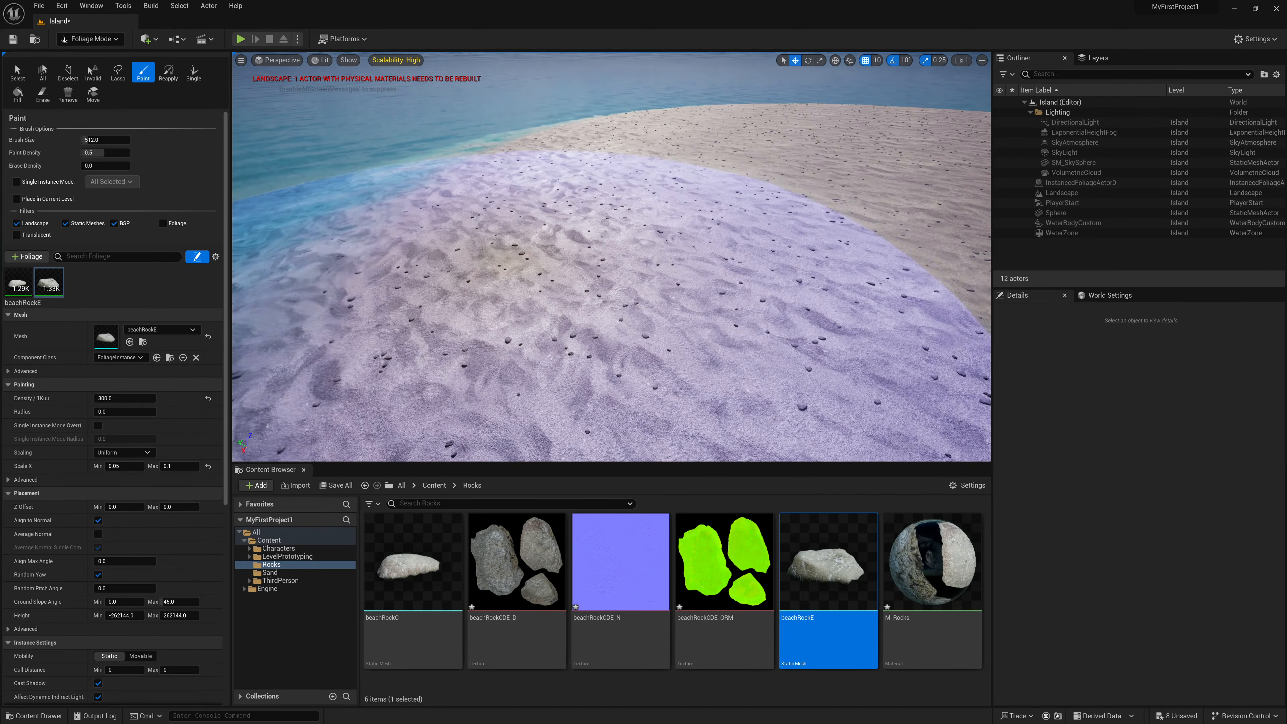
- Set Scale X to a minimum of 0.1 and a maximum of 0.5 for both beachRockC and beachRockE
{"action": "left_click", "coordinate": [28, 292]}
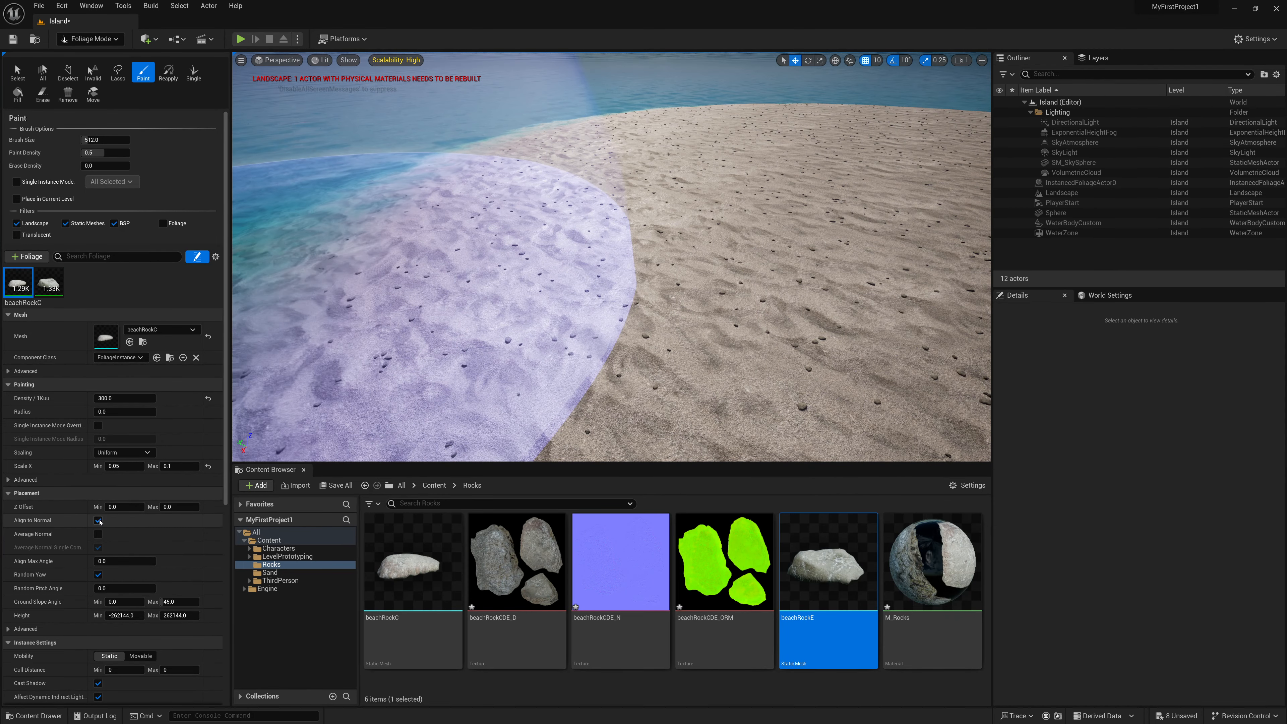
{"action": "left_click", "coordinate": [122, 465]}
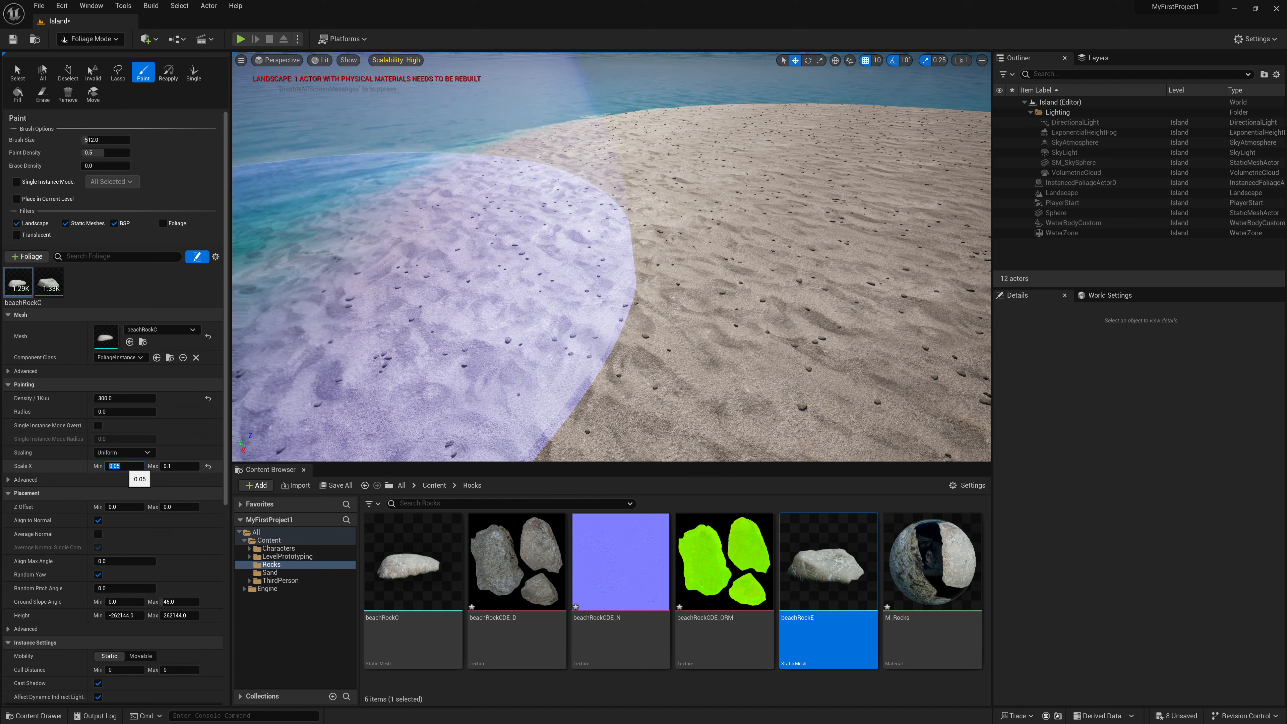
{"action": "type", "text": "0.1"}
{"action": "key", "text": "Tab"}
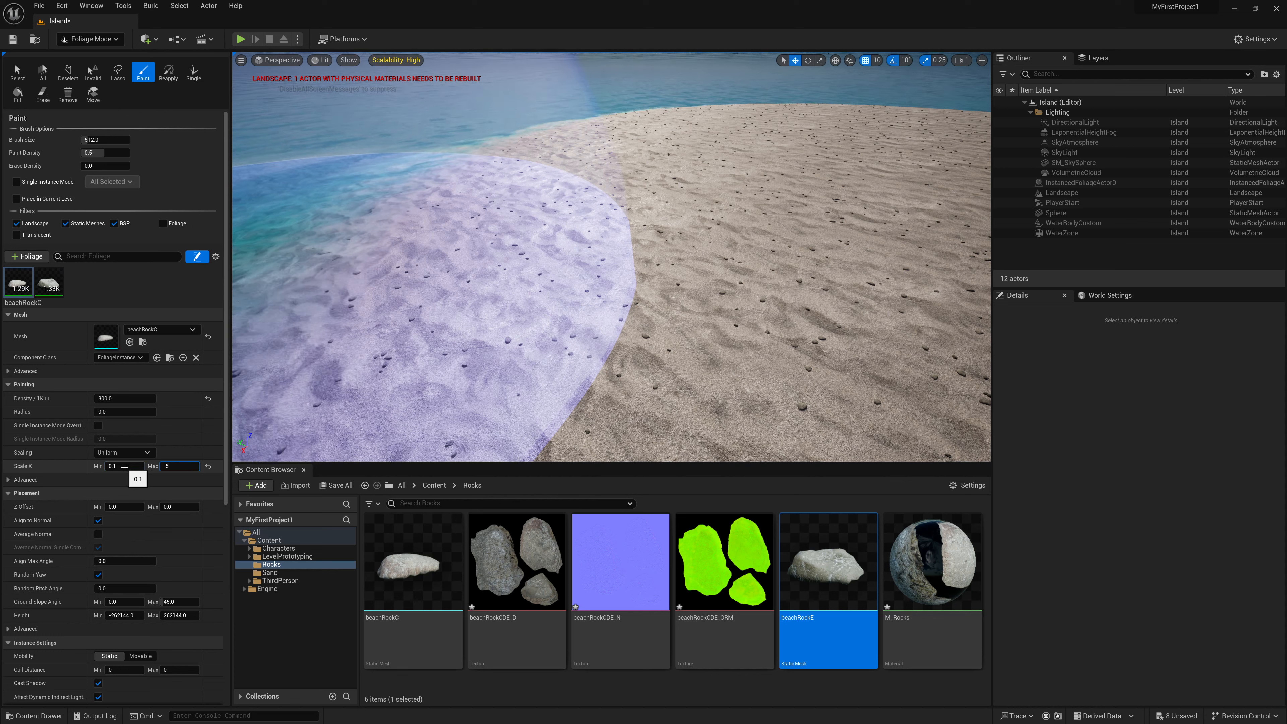
{"action": "type", "text": ".5"}
{"action": "left_click", "coordinate": [48, 282]}
{"action": "left_click", "coordinate": [123, 467]}
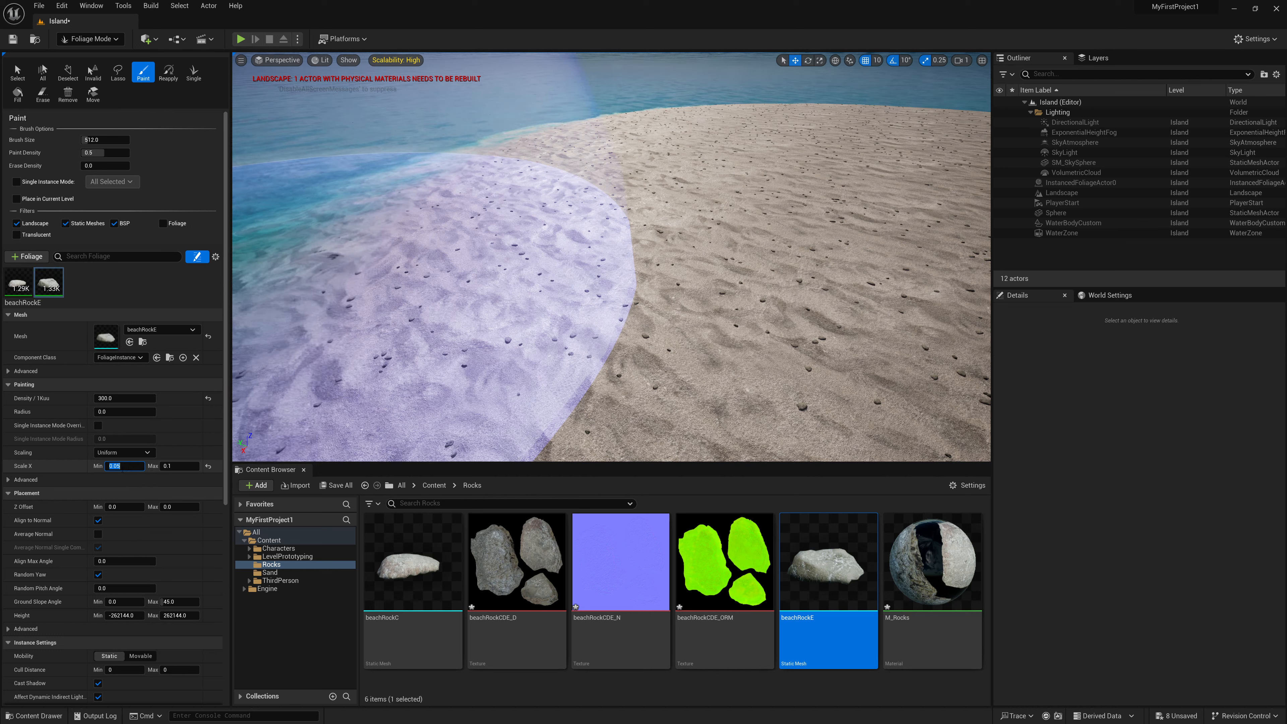
{"action": "type", "text": "0.1"}
{"action": "key", "text": "Tab"}
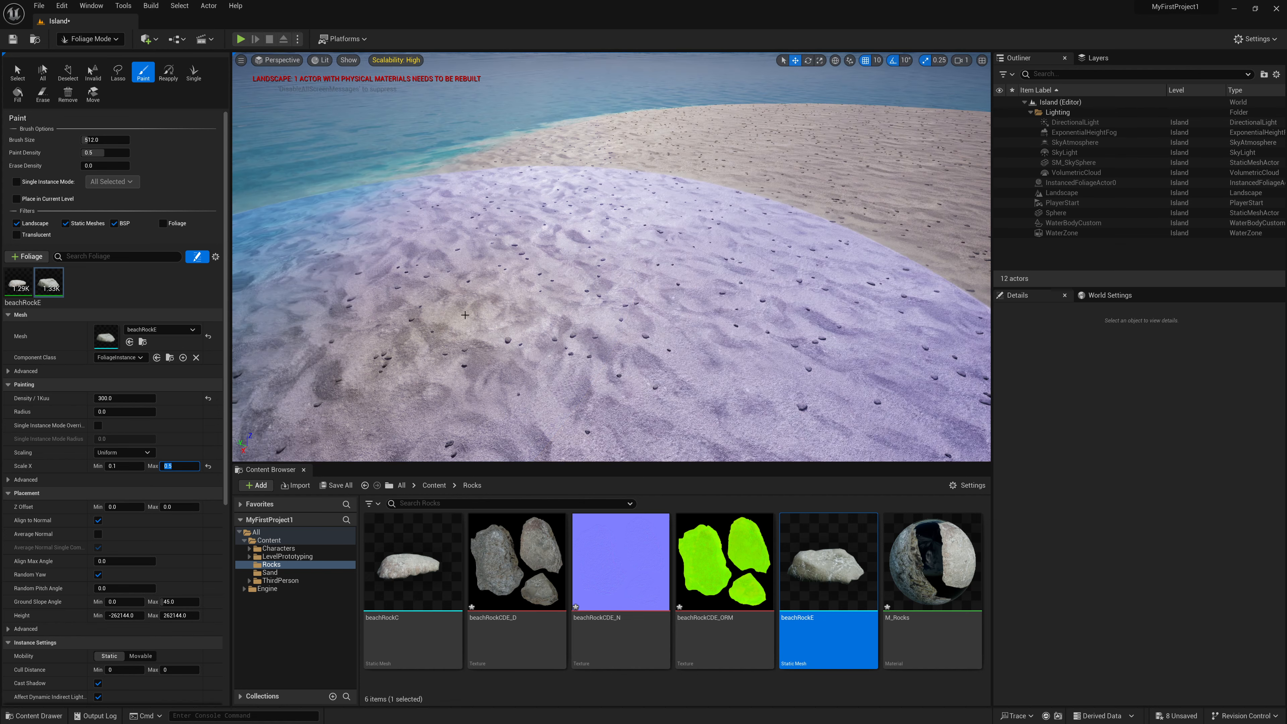
- Try to paint rocks with the larger scale range over the sand already covered with pebbles
{"action": "left_click", "coordinate": [488, 248]}
{"action": "key", "text": "s"}
{"action": "right_click_drag", "start_coordinate": [552, 232], "coordinate": [593, 230]}
{"action": "key", "text": "s"}
{"action": "right_click_drag", "start_coordinate": [659, 267], "coordinate": [608, 246]}
{"action": "key", "text": "w"}
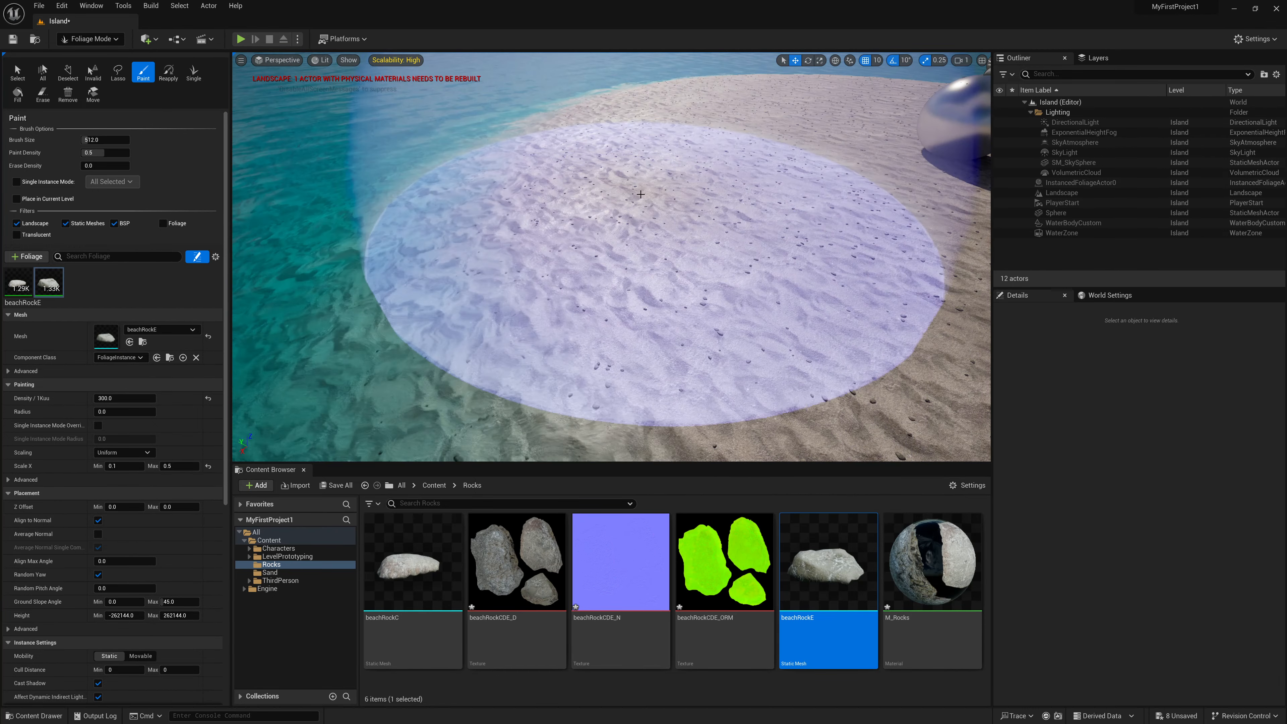
- Erase the painted pebbles over the whole island with the foliage brush
{"action": "key", "text": "shift"}
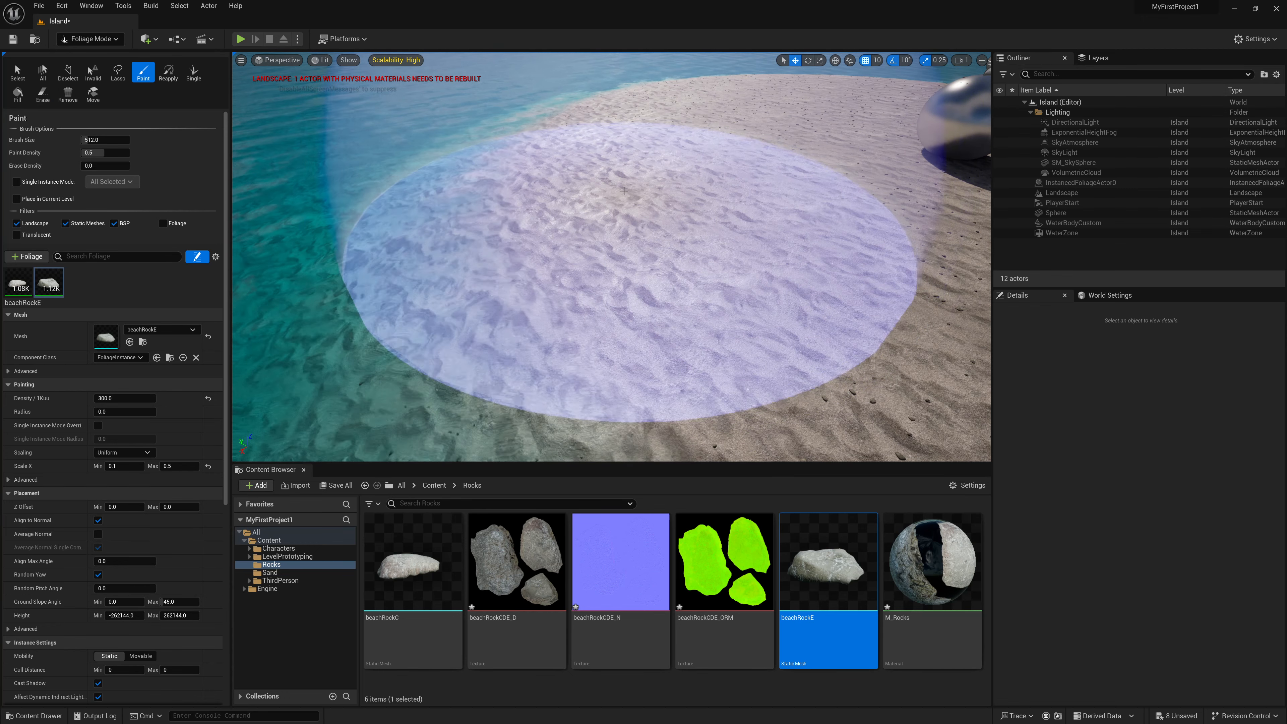
{"action": "left_click", "coordinate": [625, 194]}
{"action": "key", "text": "s"}
{"action": "mouse_move", "coordinate": [624, 194]}
{"action": "right_mouse_down"}
{"action": "mouse_move", "coordinate": [608, 195]}
{"action": "mouse_move", "coordinate": [660, 204]}
{"action": "right_mouse_up"}
{"action": "key", "text": "w"}
{"action": "key", "text": "s"}
{"action": "key", "text": "shift"}
{"action": "left_click_drag", "start_coordinate": [749, 184], "coordinate": [446, 351]}
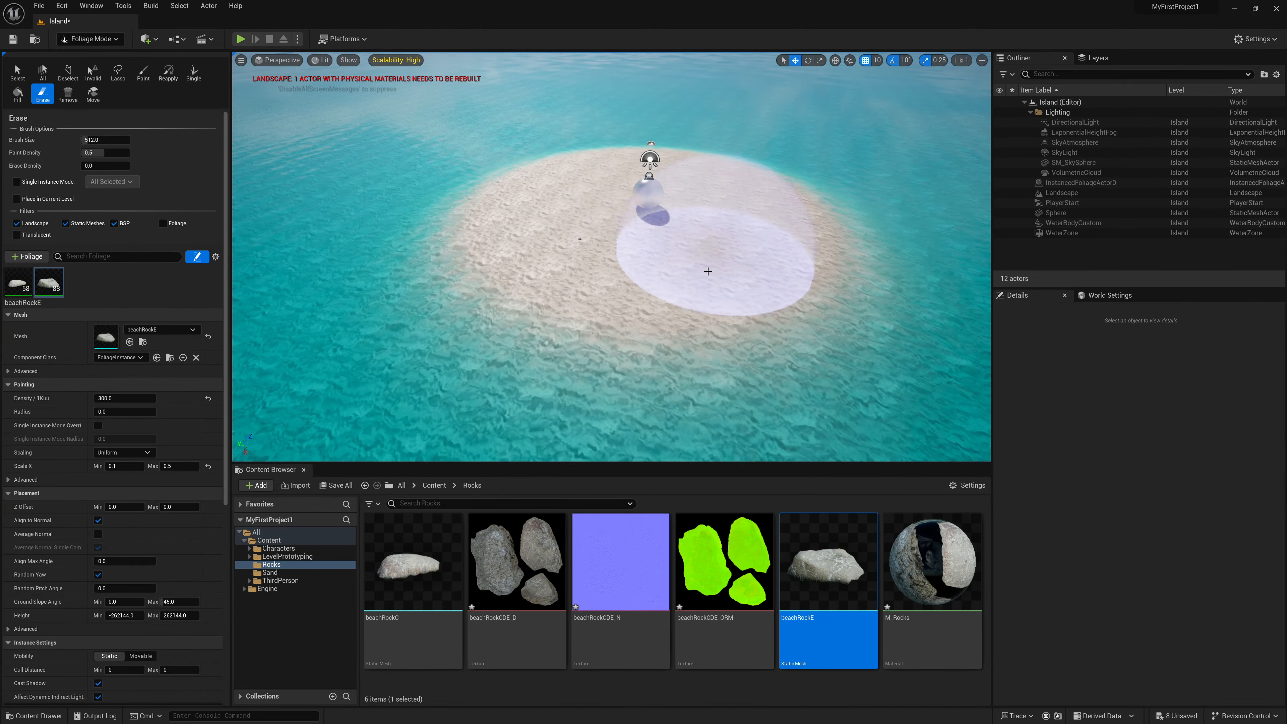
{"action": "left_click_drag", "start_coordinate": [807, 198], "coordinate": [597, 213], "text": "shift"}
- Set Scale X to a minimum of 0.05 and a maximum of 2.0 for both beachRockE and beachRockC
{"action": "key", "text": "w"}
{"action": "mouse_move", "coordinate": [598, 213]}
{"action": "right_mouse_down"}
{"action": "mouse_move", "coordinate": [620, 215]}
{"action": "mouse_move", "coordinate": [560, 201]}
{"action": "right_mouse_up"}
{"action": "left_click", "coordinate": [124, 464]}
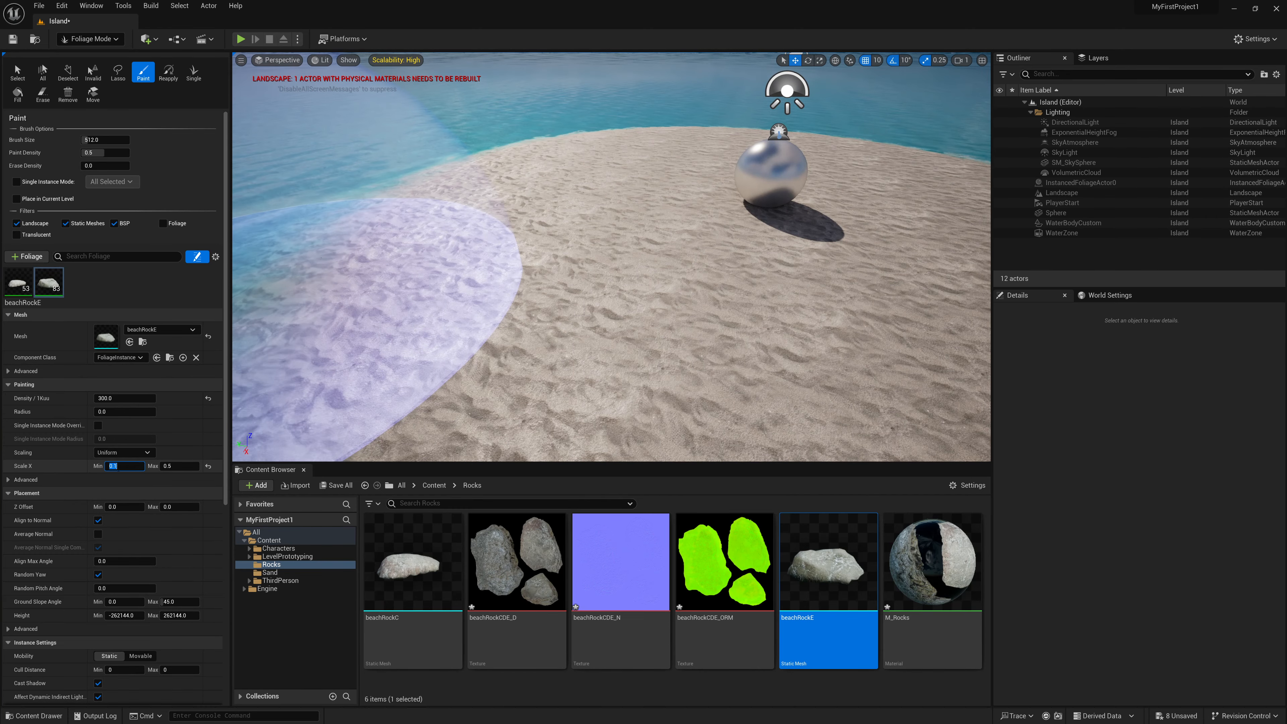
{"action": "type", "text": "0.05"}
{"action": "key", "text": "Tab"}
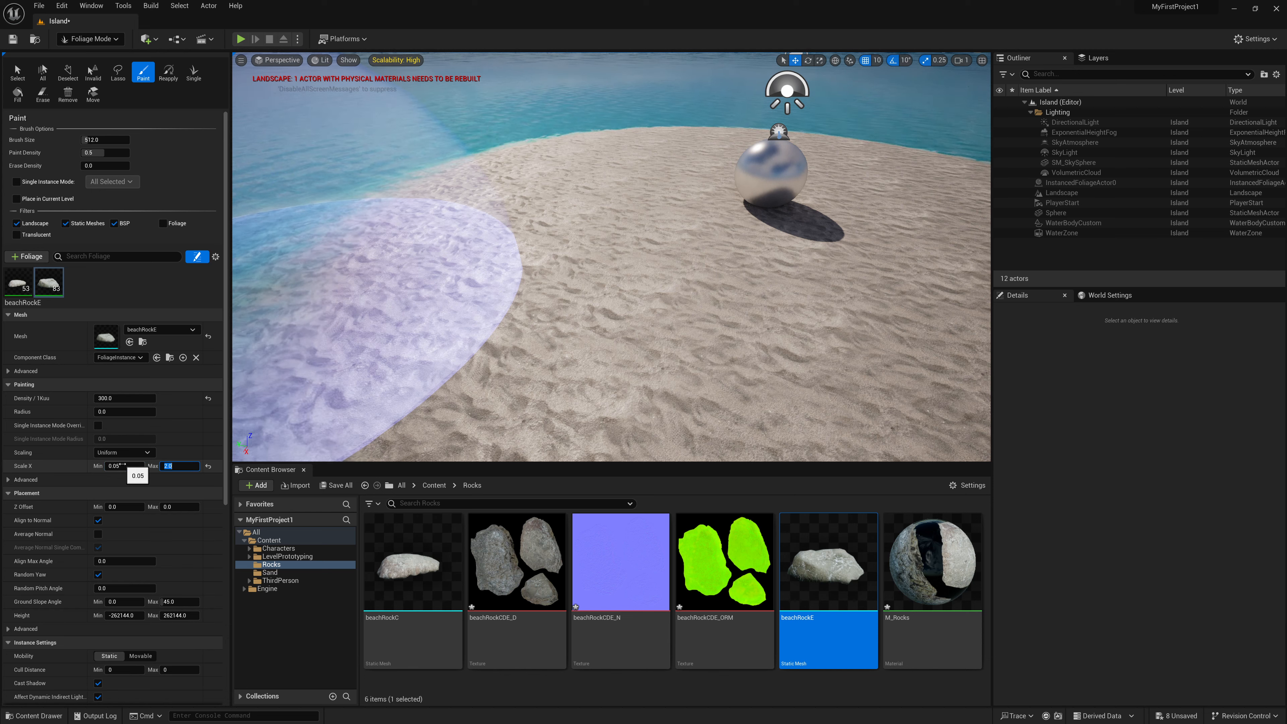
{"action": "left_click", "coordinate": [18, 281]}
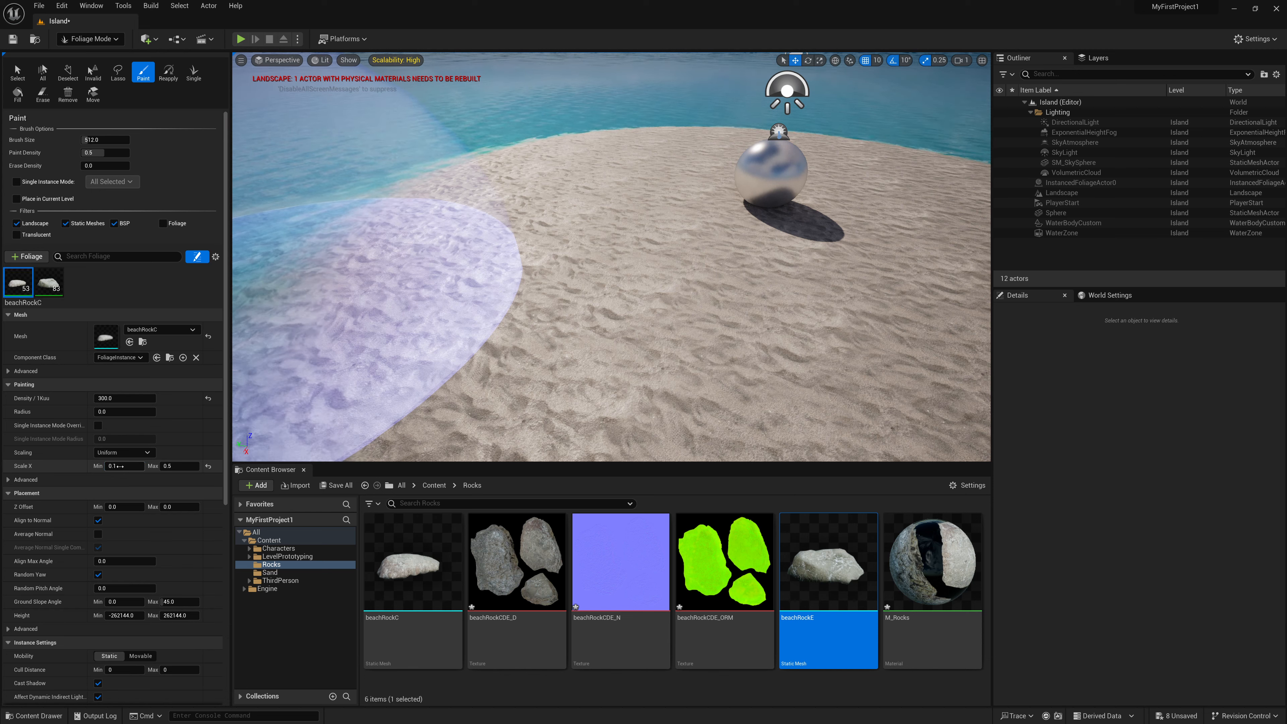
{"action": "left_click", "coordinate": [119, 466]}
{"action": "type", "text": "0.05"}
{"action": "key", "text": "Tab"}
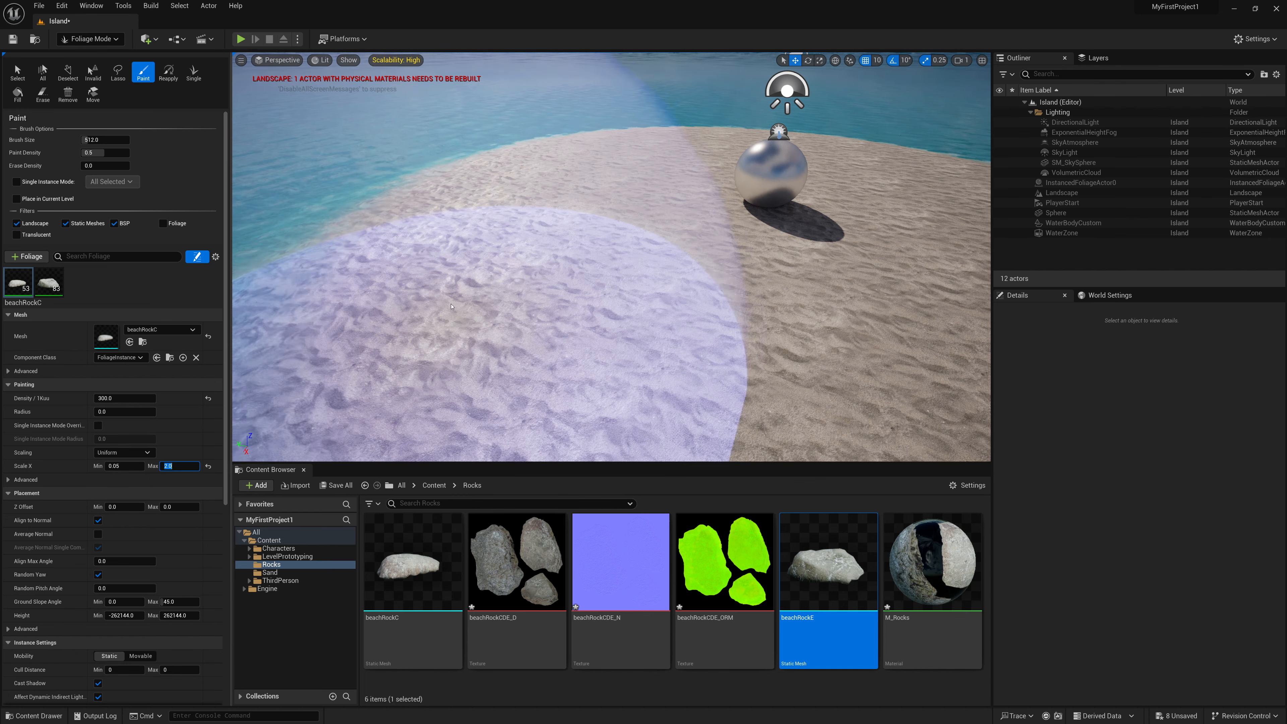
- Lower the brush's paint density to 0.1 and paint both rock types along the shoreline and onto the sand
{"action": "right_click_drag", "start_coordinate": [468, 260], "coordinate": [468, 260]}
{"action": "key", "text": "s"}
{"action": "left_click", "coordinate": [105, 153]}
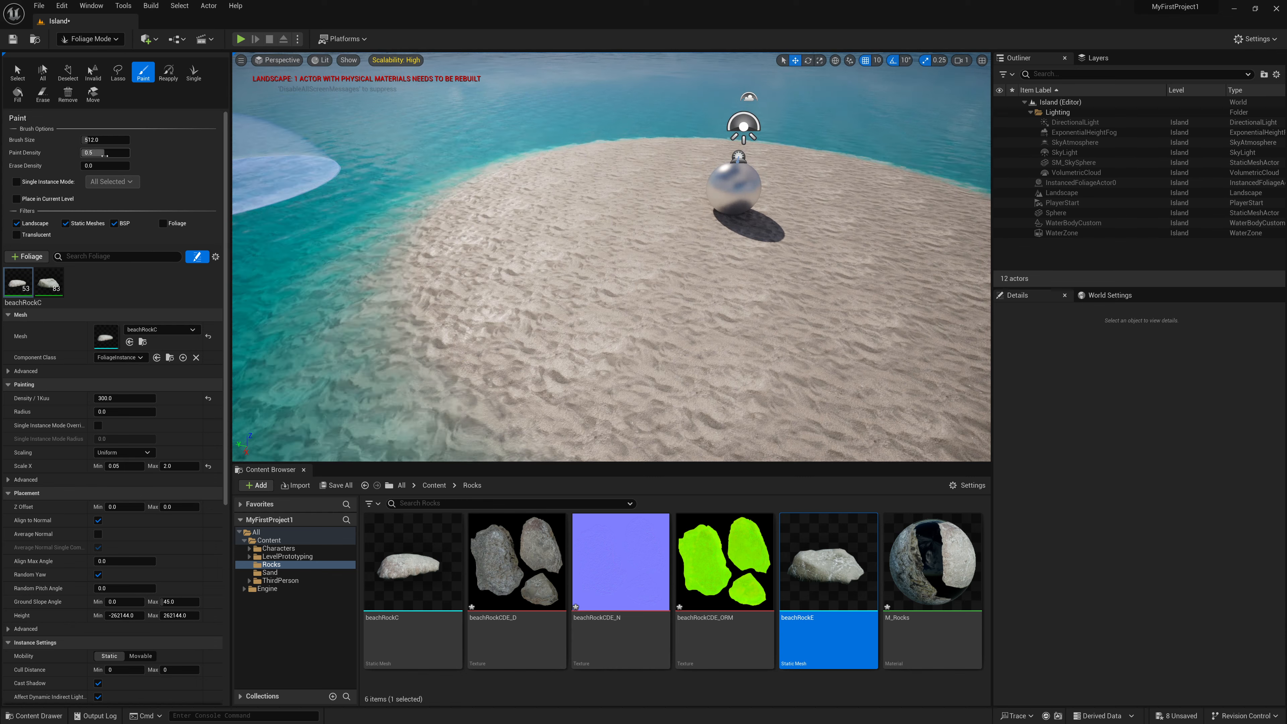
{"action": "key", "text": "BackSpace"}
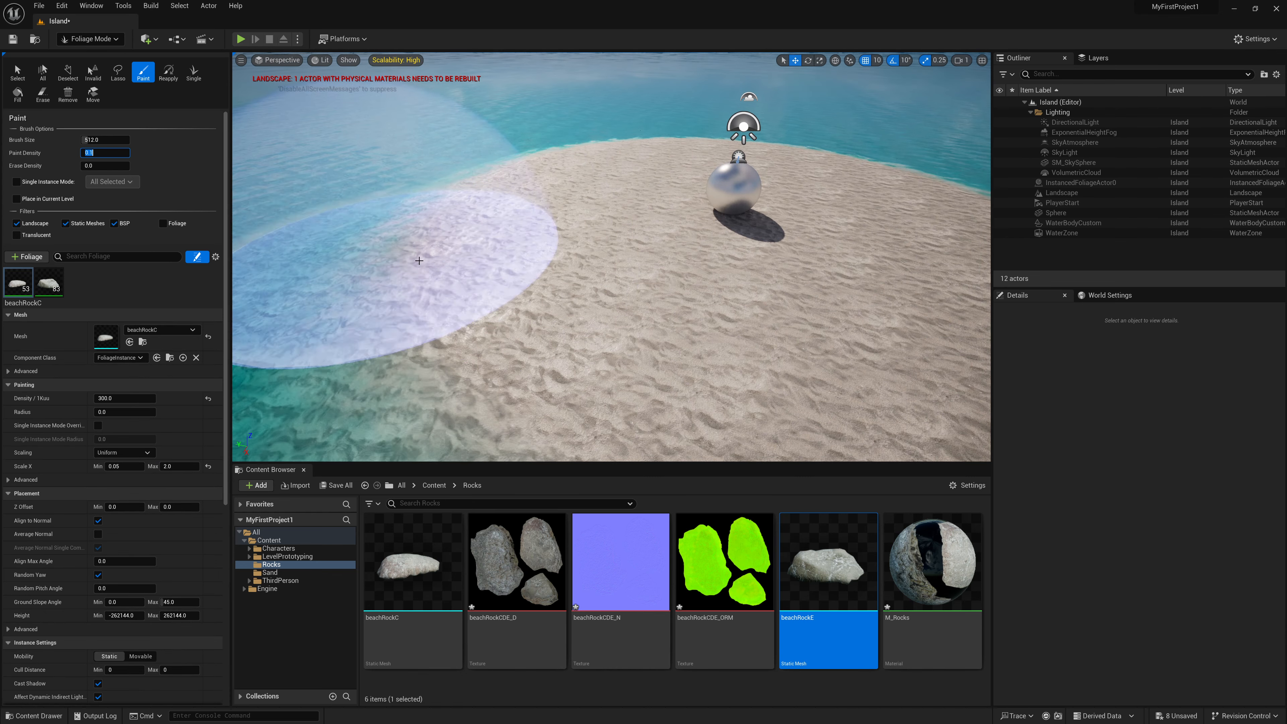
{"action": "mouse_move", "coordinate": [445, 325]}
{"action": "left_mouse_down"}
{"action": "mouse_move", "coordinate": [502, 187]}
{"action": "mouse_move", "coordinate": [575, 144]}
{"action": "mouse_move", "coordinate": [489, 199]}
{"action": "left_mouse_up"}
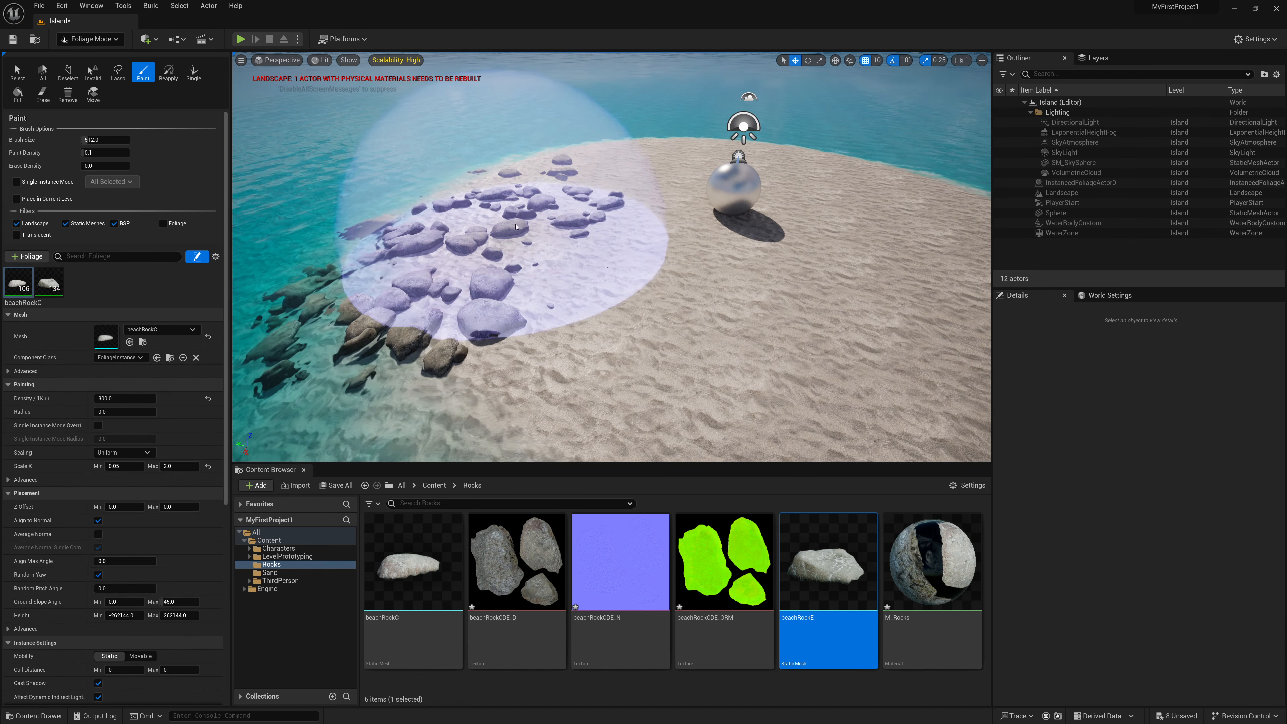
- Erase the painted rocks along the shoreline and on the adjoining sand with the foliage brush
{"action": "key", "text": "w"}
{"action": "mouse_move", "coordinate": [502, 243]}
{"action": "right_mouse_down"}
{"action": "mouse_move", "coordinate": [481, 304]}
{"action": "mouse_move", "coordinate": [405, 269]}
{"action": "right_mouse_up"}
{"action": "key", "text": "s"}
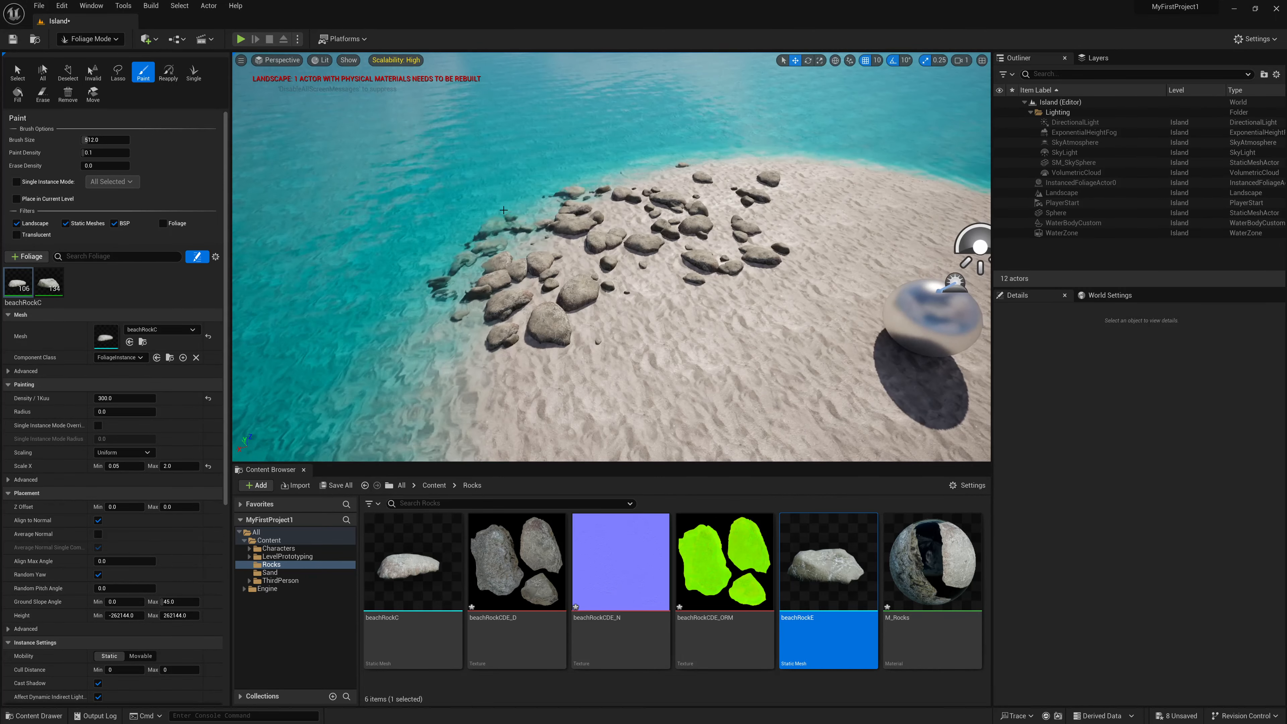
{"action": "mouse_move", "coordinate": [603, 283]}
{"action": "left_mouse_down", "text": "shift"}
{"action": "mouse_move", "coordinate": [602, 244]}
{"action": "mouse_move", "coordinate": [637, 173]}
{"action": "left_mouse_up", "text": "shift"}
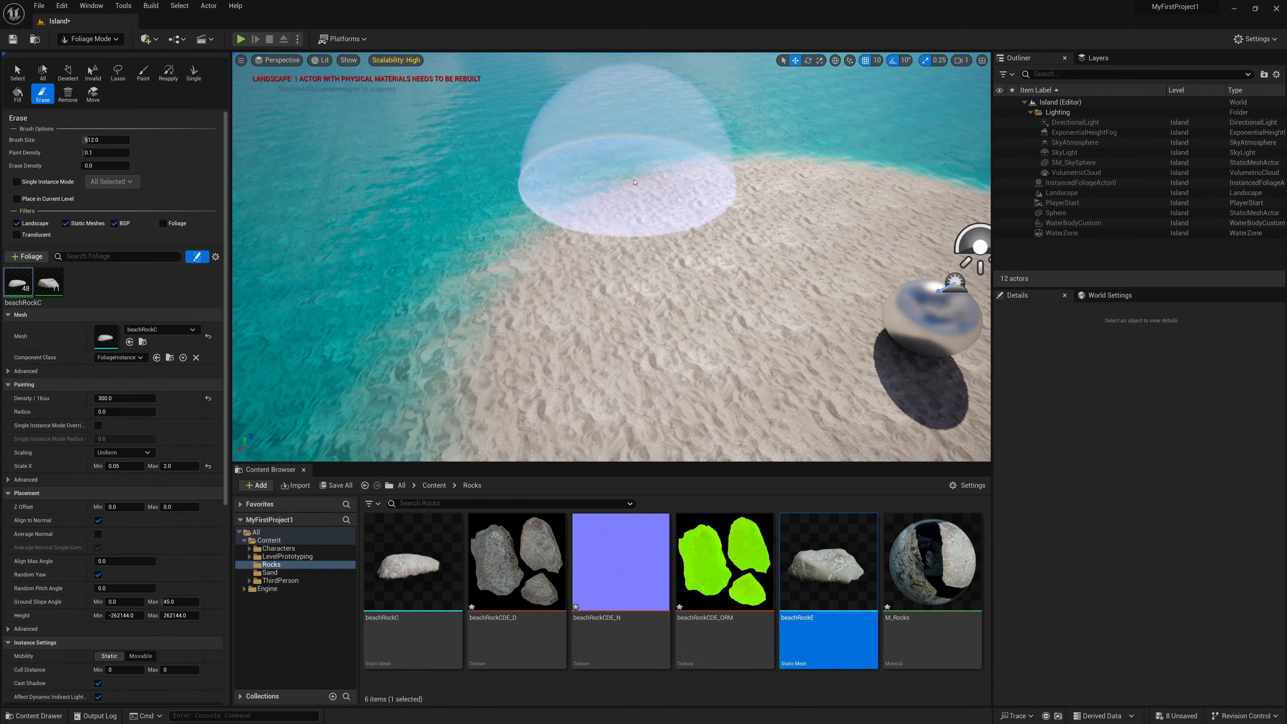
- Set the foliage brush's paint density to 0.05 and open beachRockC's Density / 1Kuu value for editing
{"action": "left_click", "coordinate": [105, 152]}
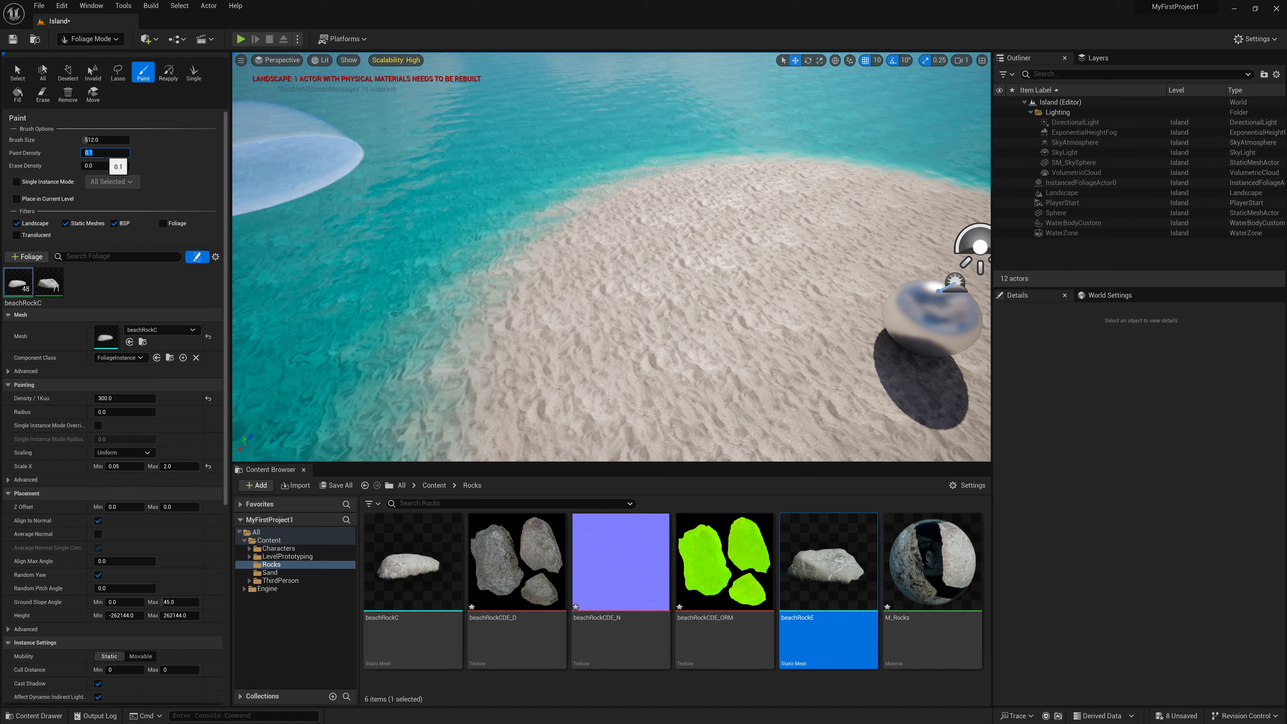
{"action": "type", "text": "0.05"}
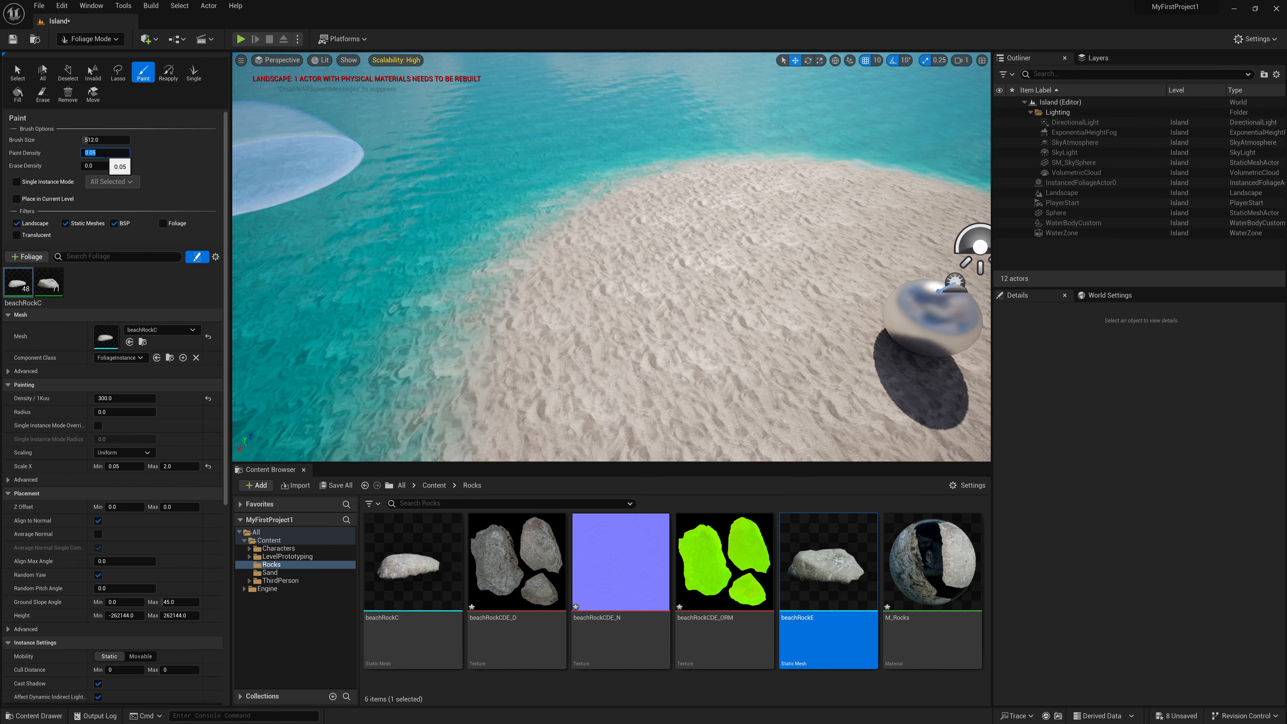
{"action": "key", "text": "Return"}
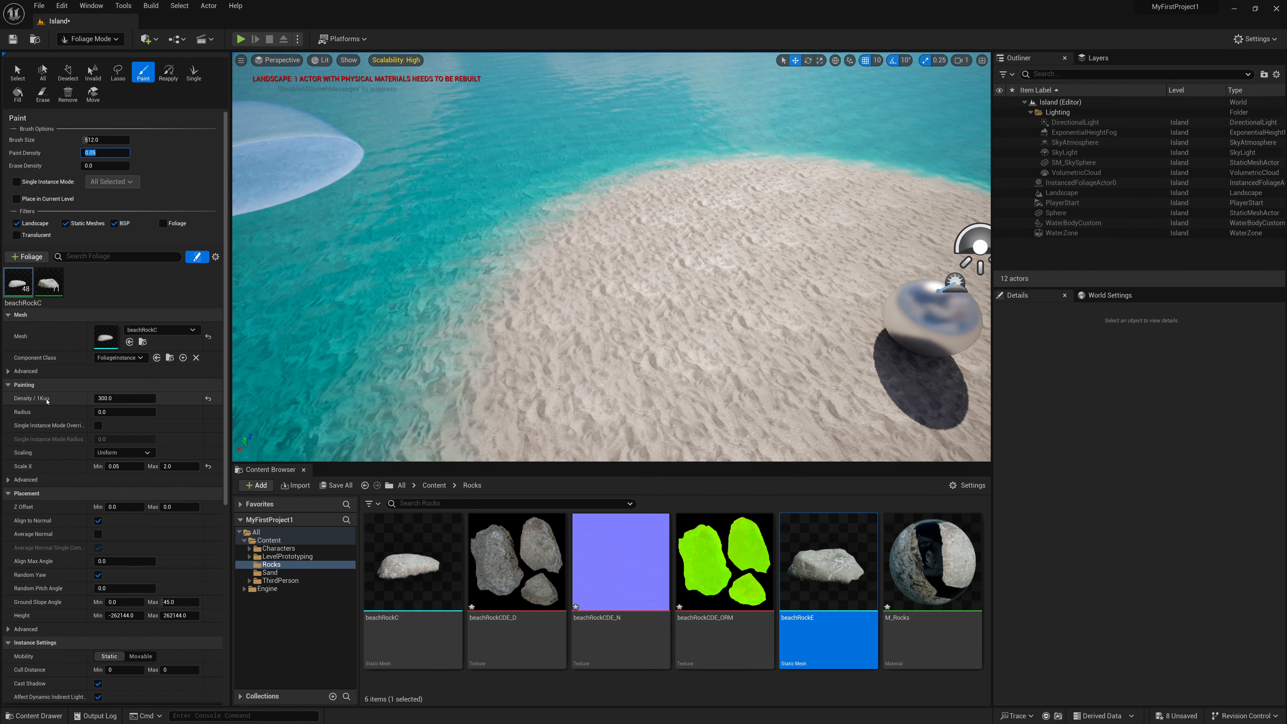
{"action": "left_click", "coordinate": [113, 398]}
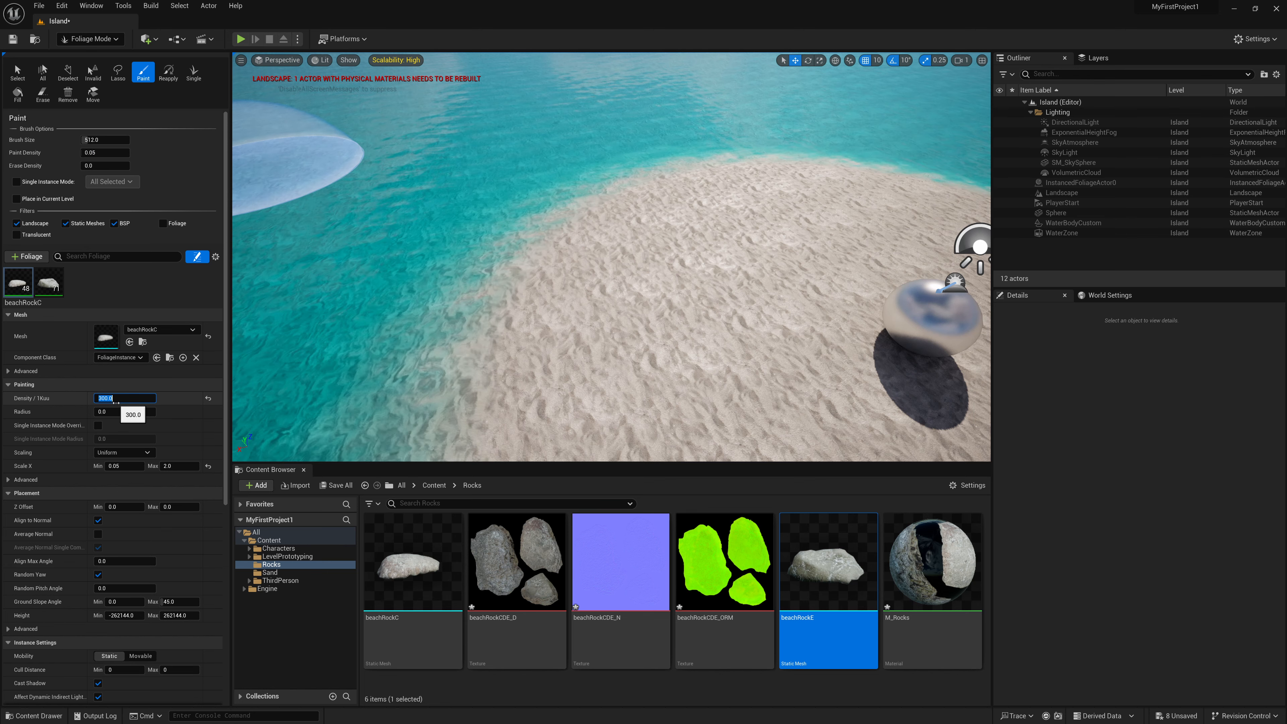
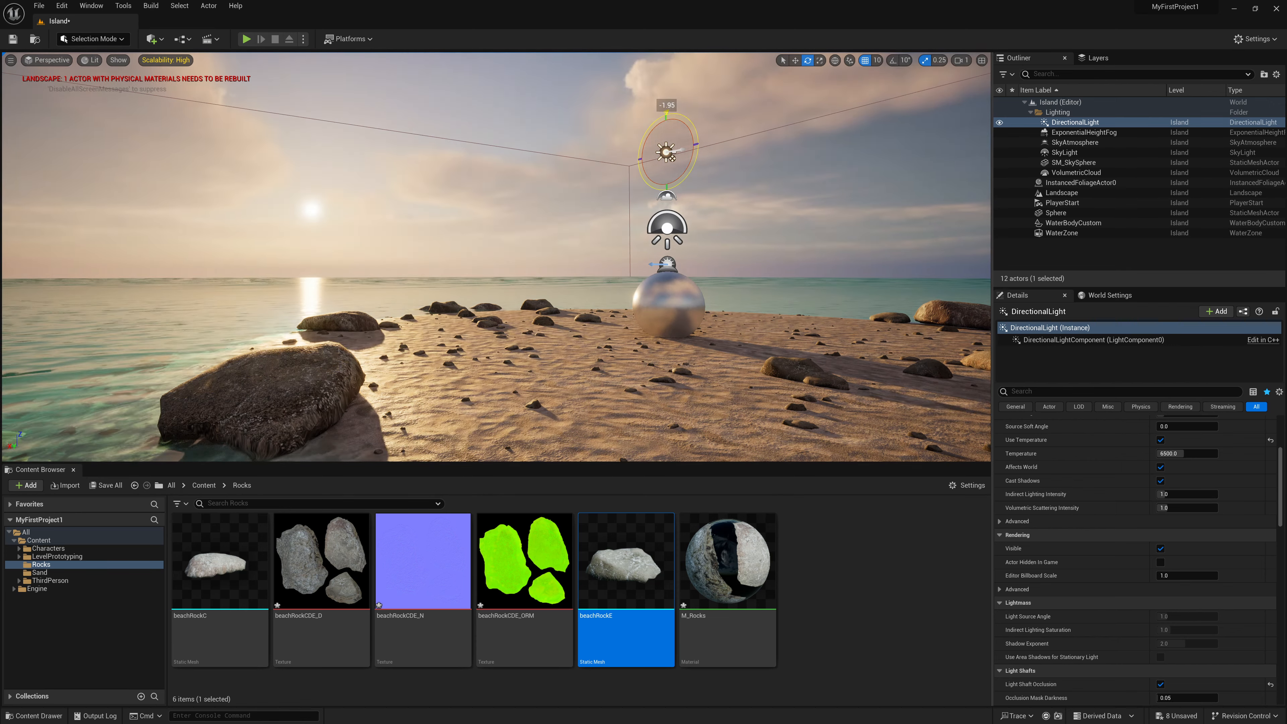
- Rotate the DirectionalLight to place a low sun above the sea behind the island, casting long shadows across the sand
{"action": "right_click_drag", "start_coordinate": [672, 158], "coordinate": [581, 184]}
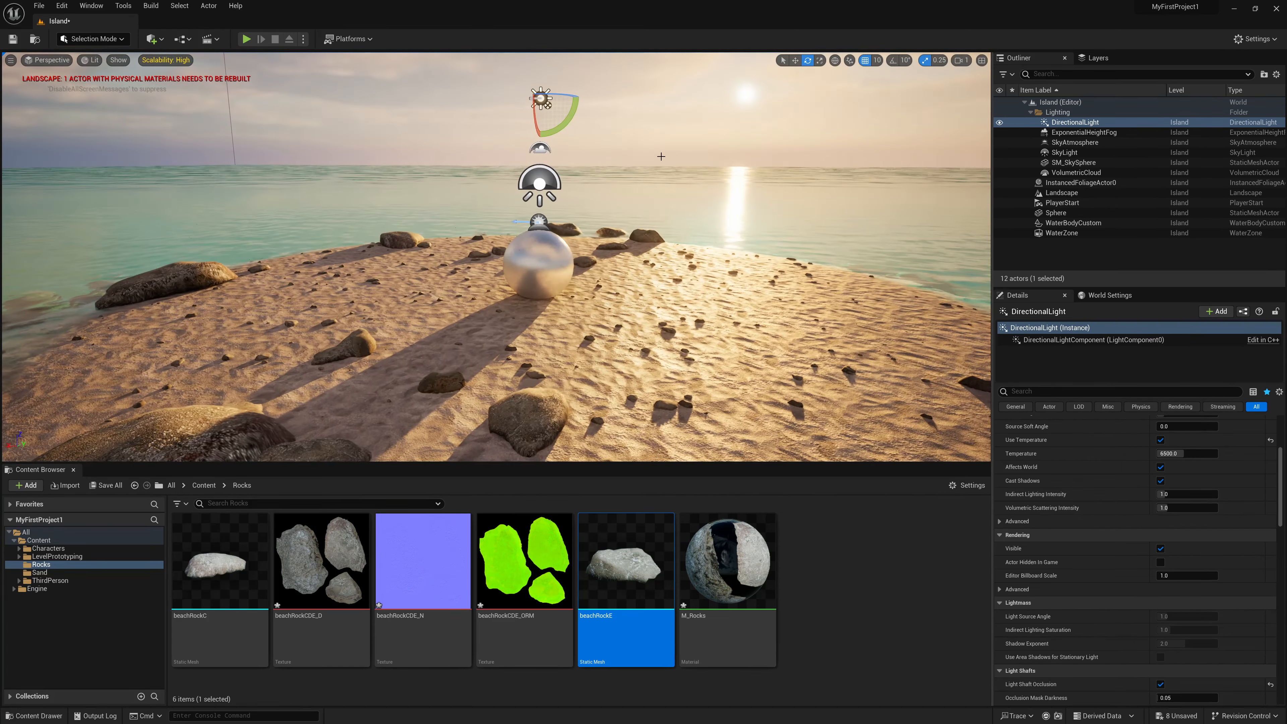
{"action": "left_click_drag", "start_coordinate": [570, 100], "coordinate": [550, 105]}
{"action": "mouse_move", "coordinate": [599, 203]}
{"action": "right_mouse_down"}
{"action": "mouse_move", "coordinate": [624, 172]}
{"action": "mouse_move", "coordinate": [599, 203]}
{"action": "right_mouse_up"}
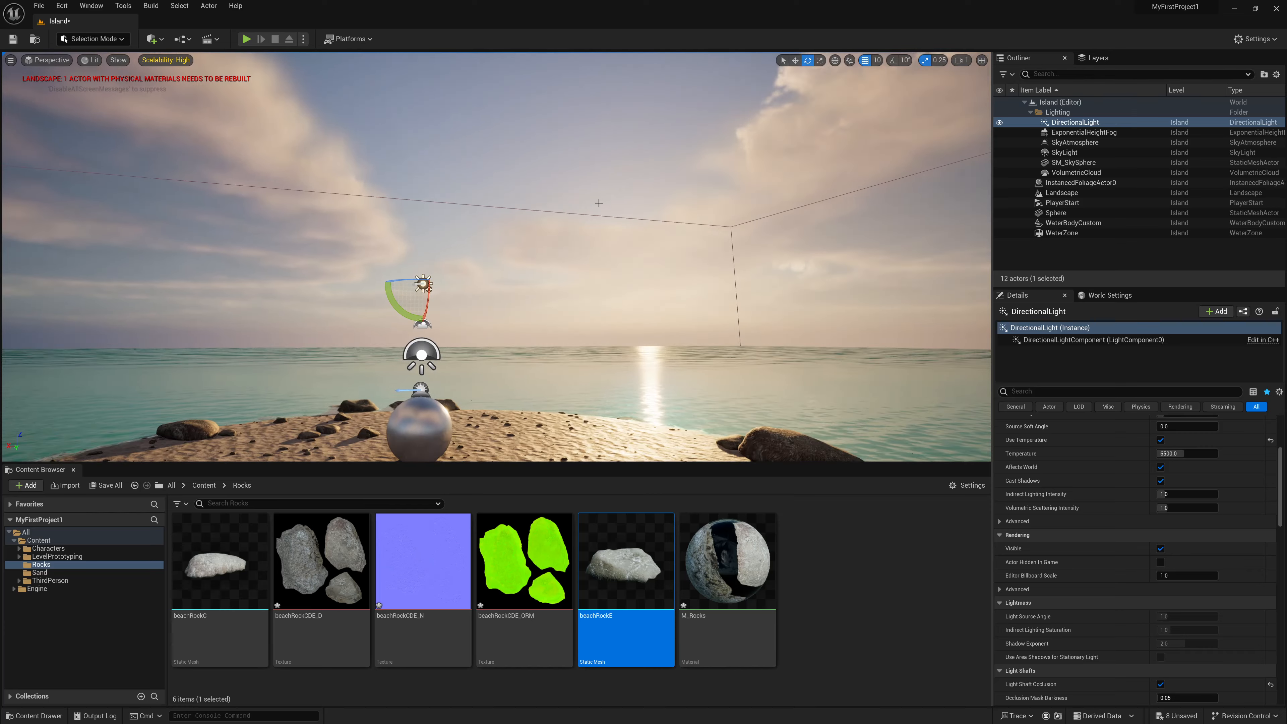
{"action": "left_click_drag", "start_coordinate": [408, 280], "coordinate": [369, 282]}
{"action": "right_click_drag", "start_coordinate": [496, 256], "coordinate": [471, 277]}
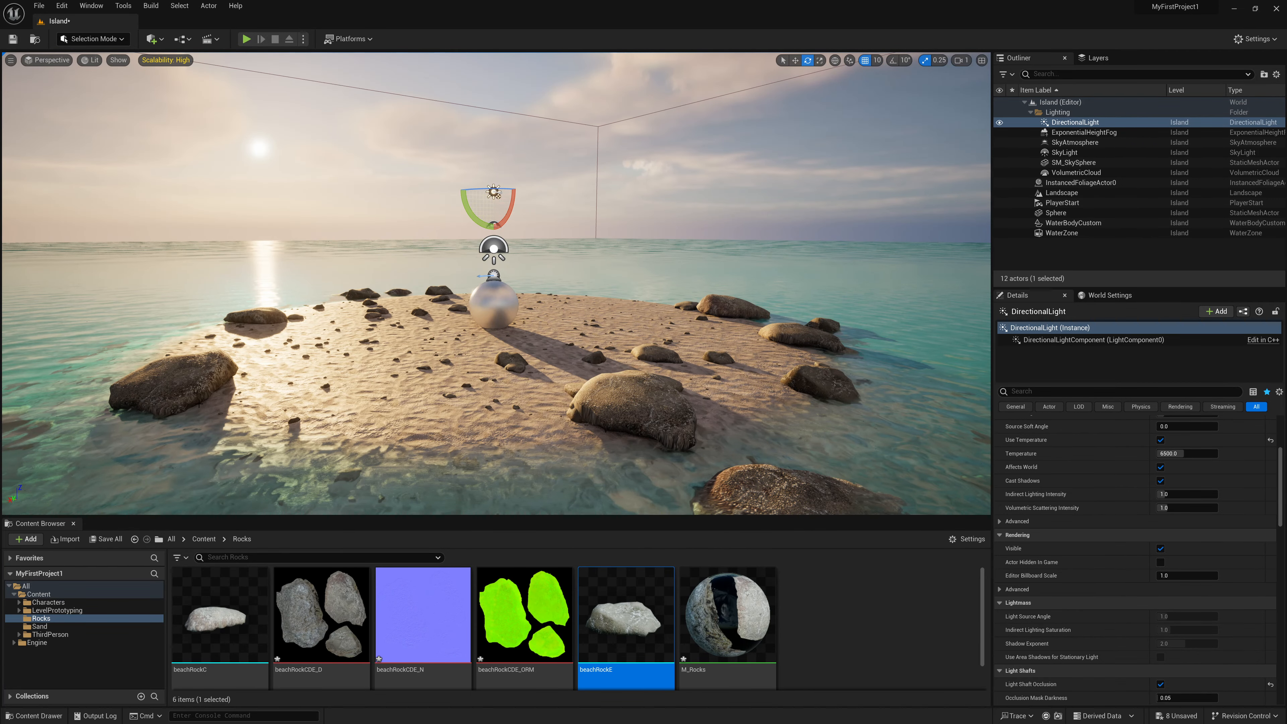
{"action": "right_click_drag", "start_coordinate": [199, 403], "coordinate": [194, 400]}
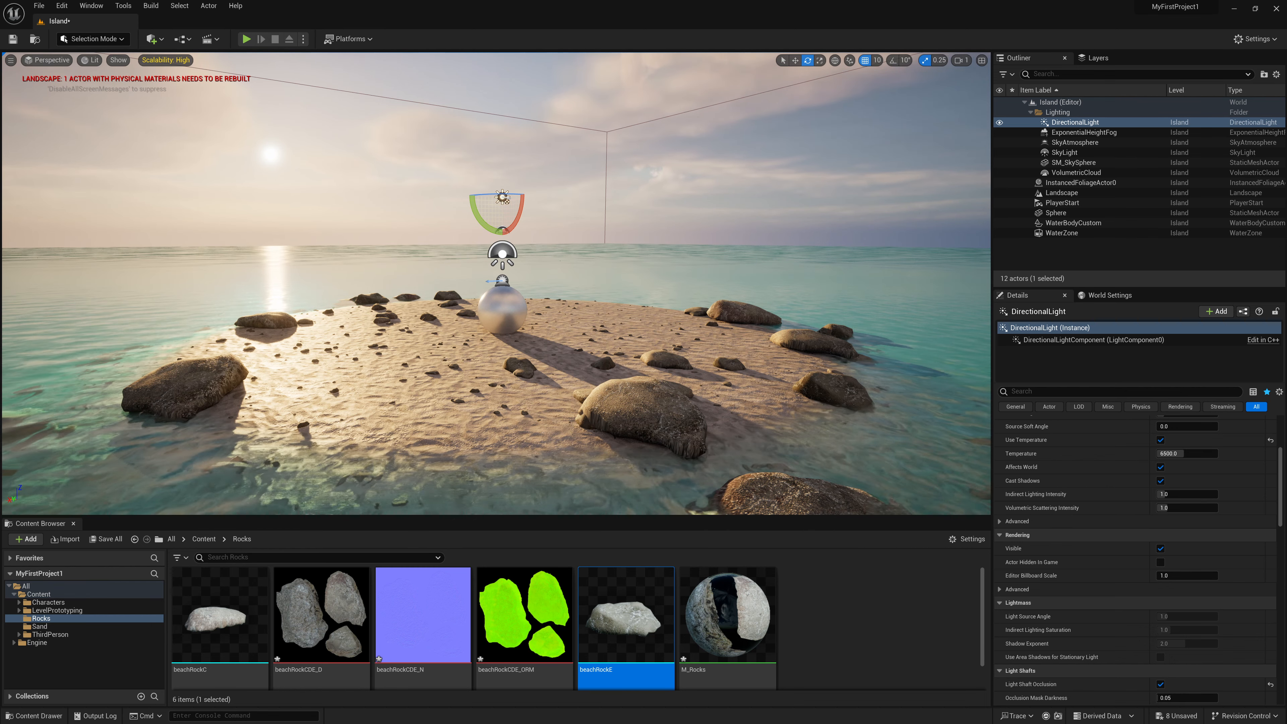
- Add a Post Process Volume to the level and focus the view on it
{"action": "left_click", "coordinate": [229, 313]}
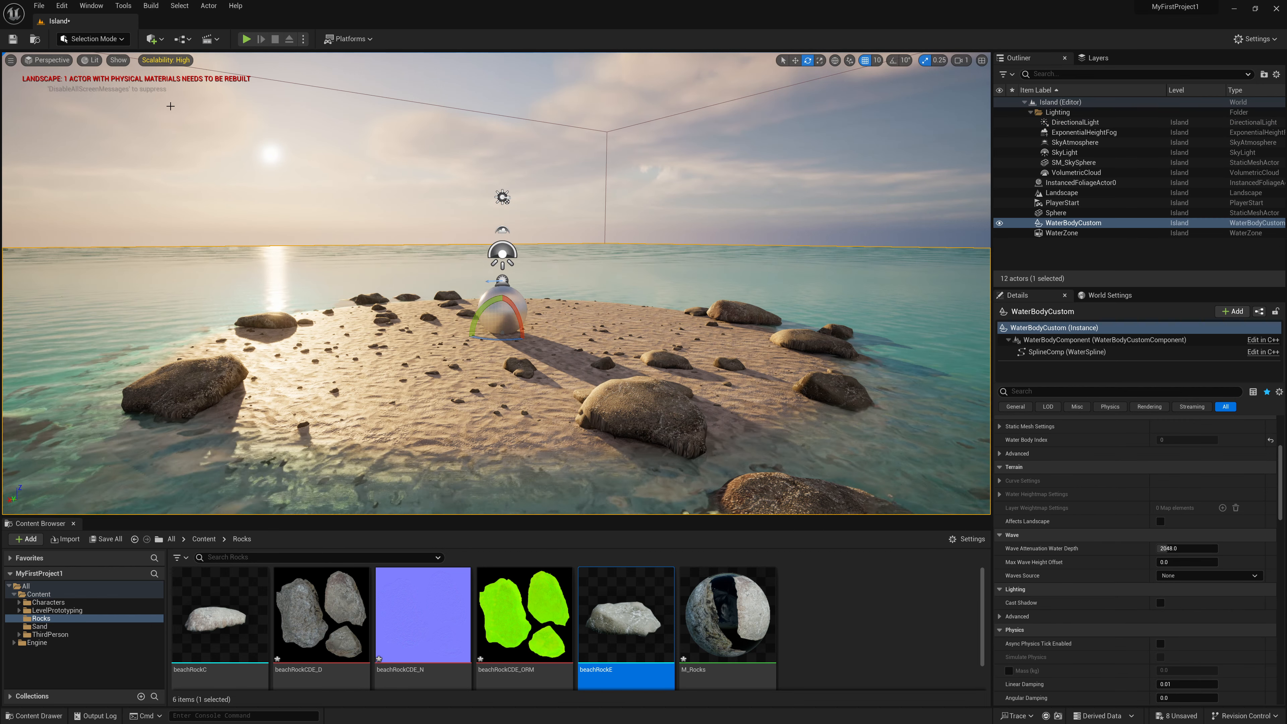
{"action": "left_click", "coordinate": [153, 40]}
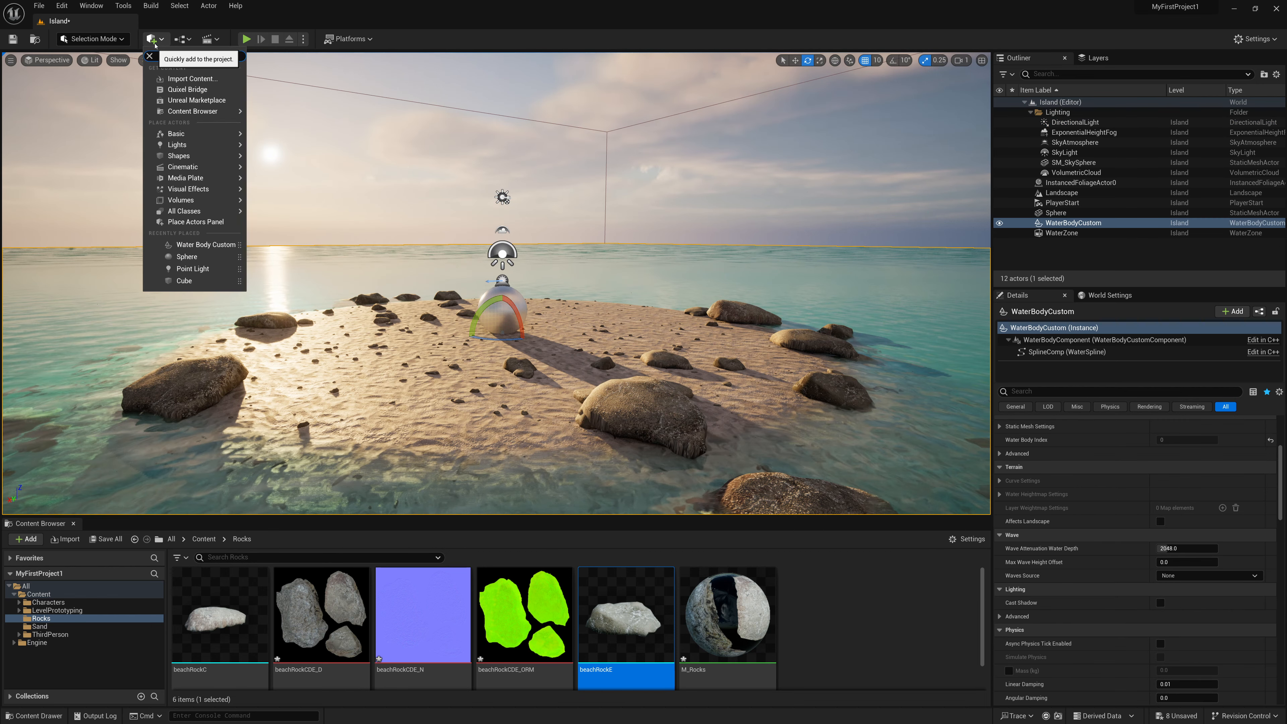
{"action": "type", "text": "Post"}
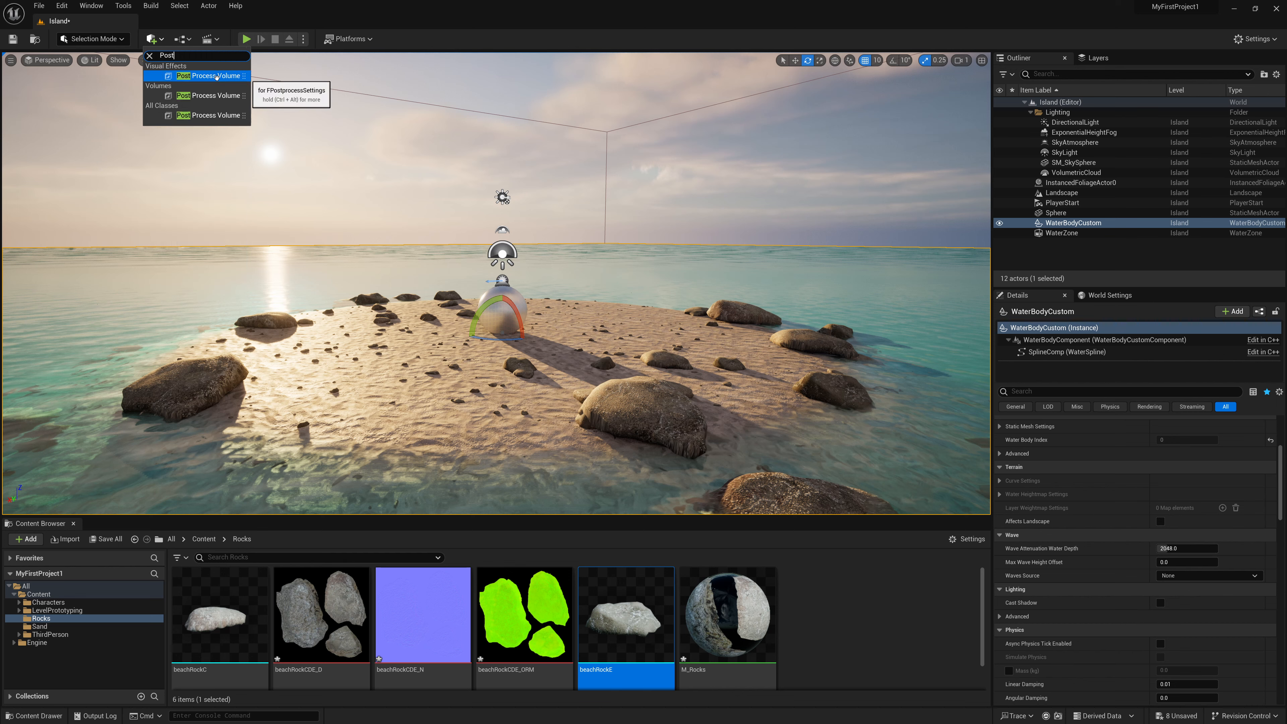
{"action": "left_click", "coordinate": [217, 76]}
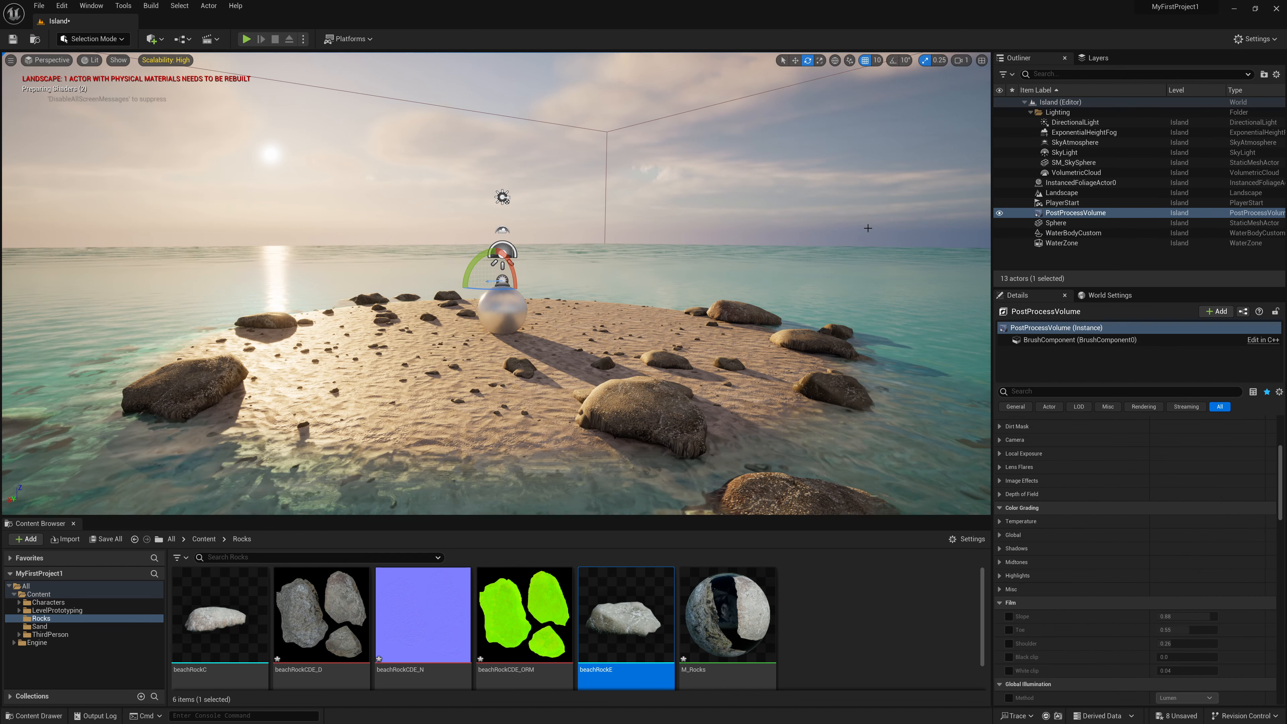
{"action": "double_click", "coordinate": [1085, 213]}
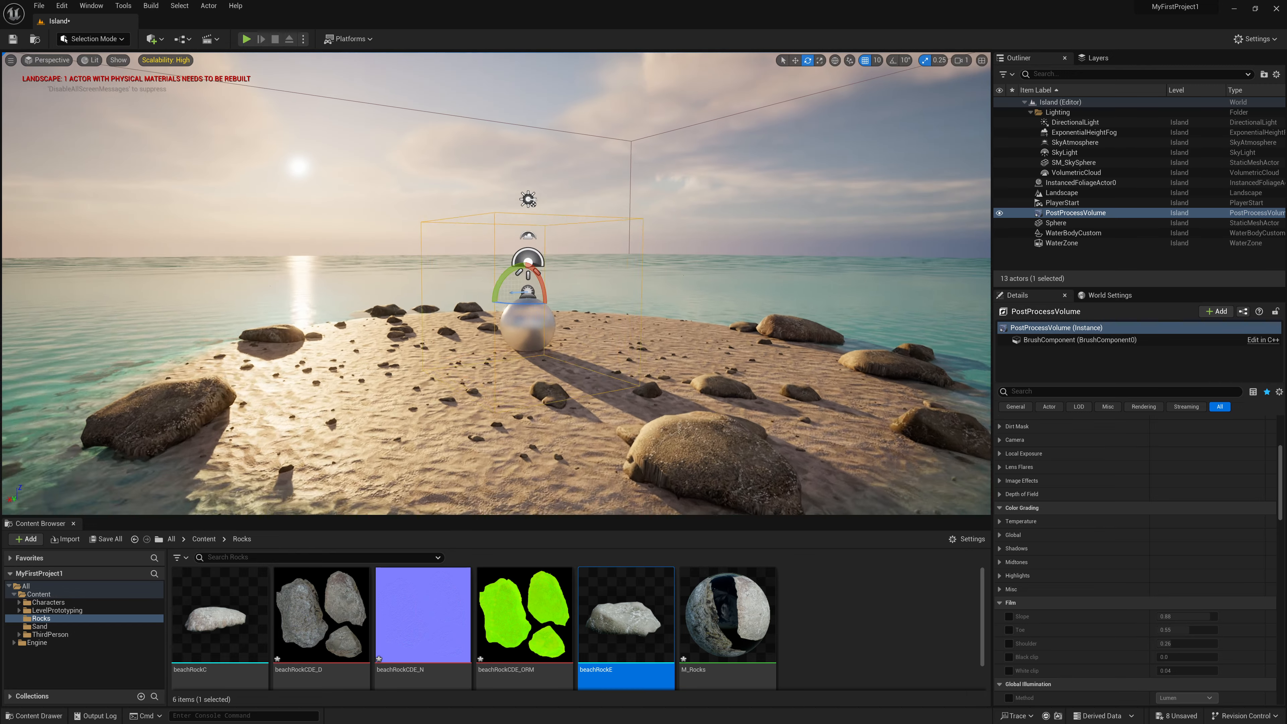
{"action": "right_click_drag", "start_coordinate": [496, 283], "coordinate": [553, 287]}
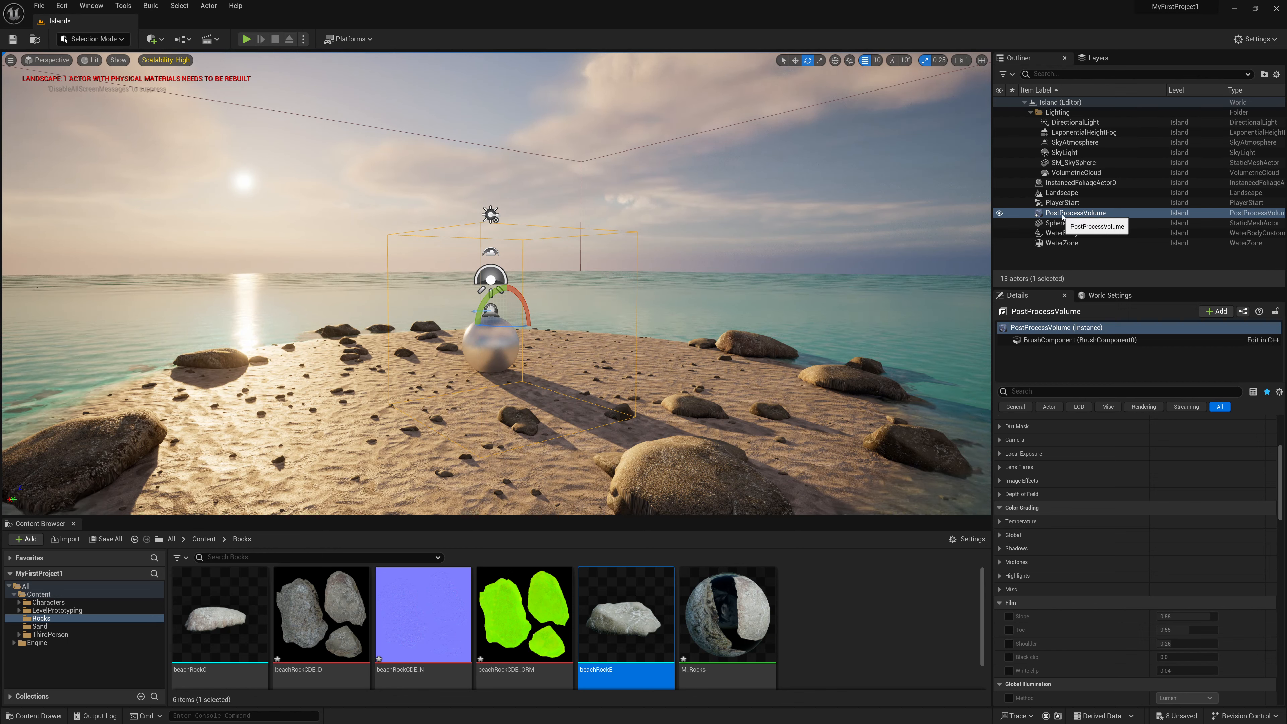
- Enable Infinite Extent (Unbound) for the PostProcessVolume, filtering its properties by "unbound" and clearing the filter when done
{"action": "left_click", "coordinate": [1046, 389]}
{"action": "type", "text": "unbou"}
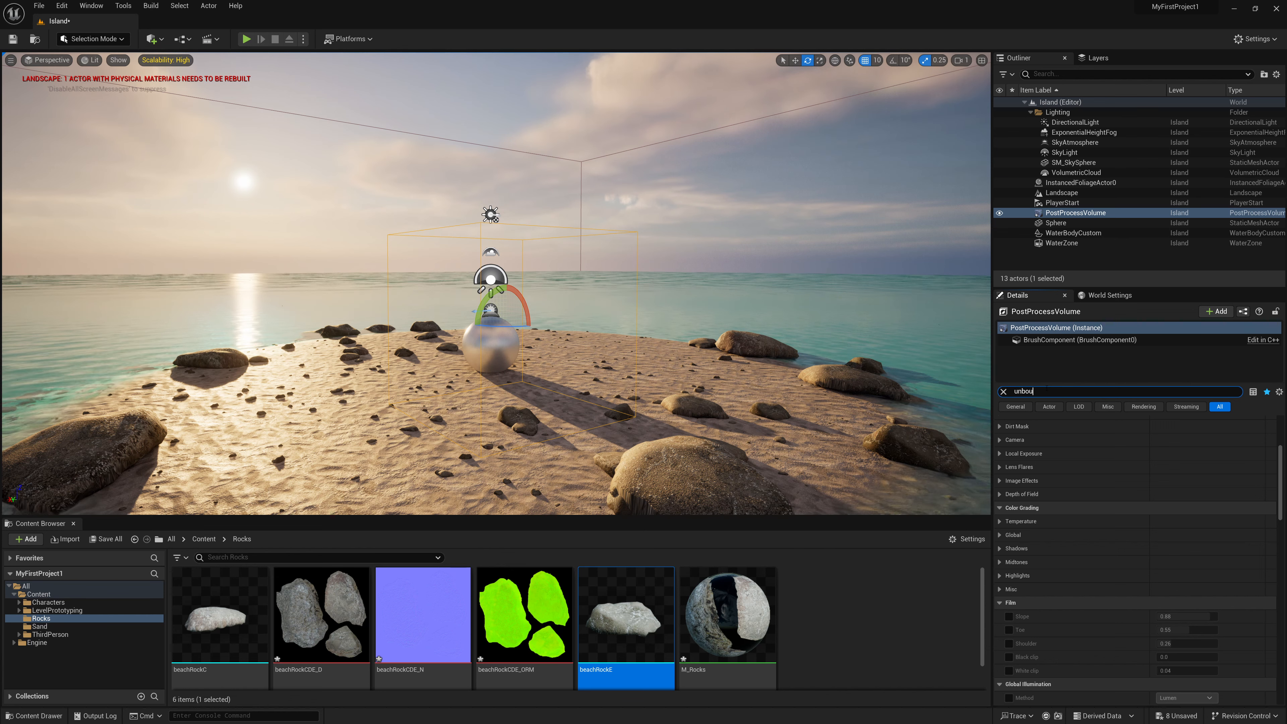
{"action": "type", "text": "nd"}
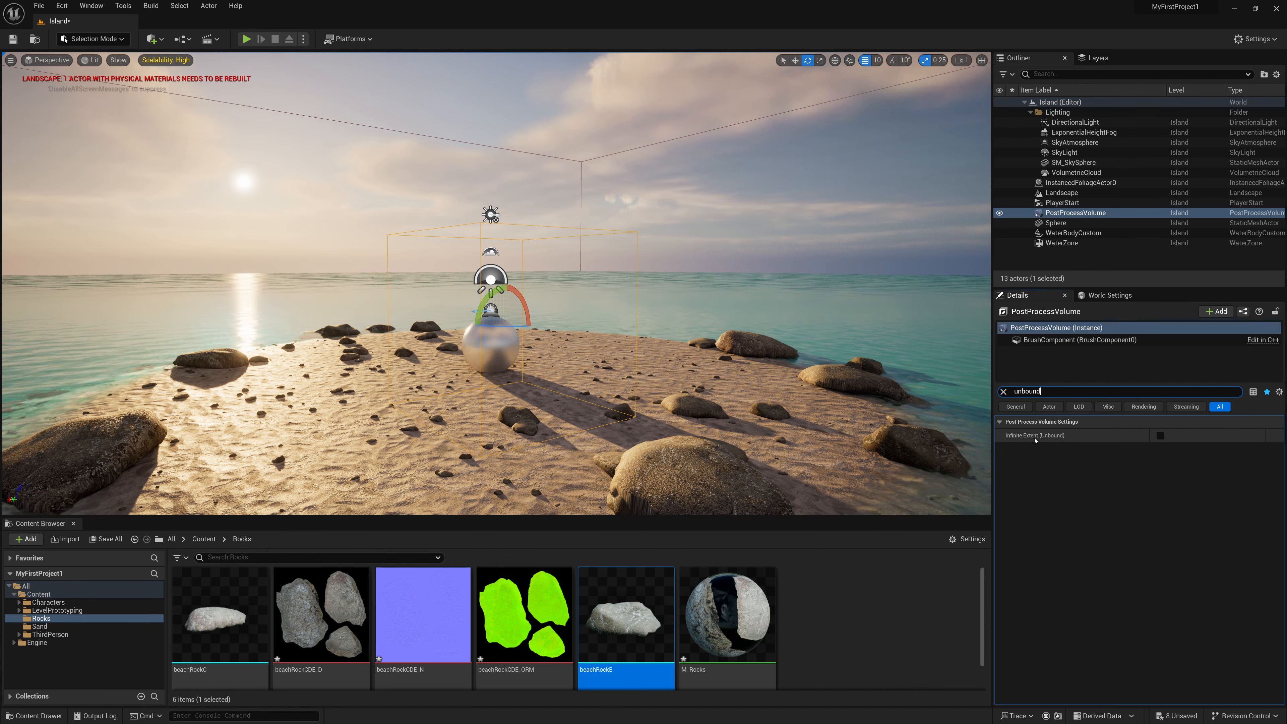
{"action": "left_click", "coordinate": [1160, 436]}
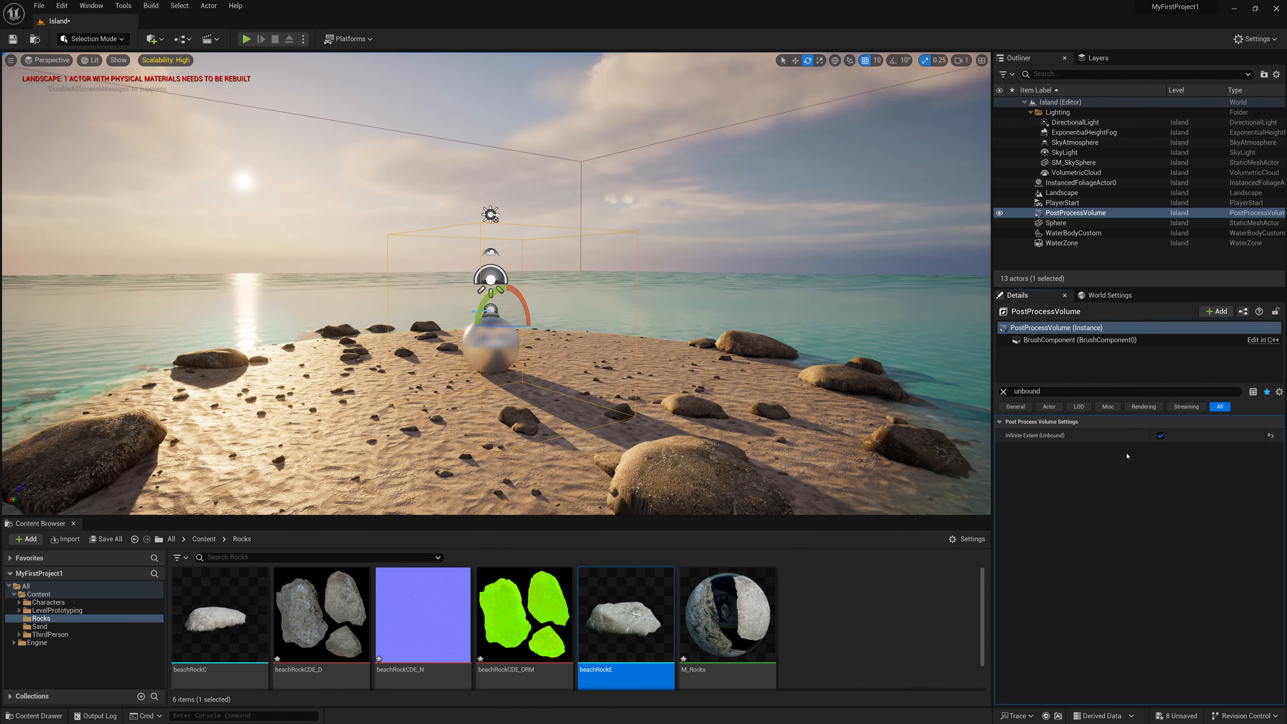
{"action": "left_click", "coordinate": [1003, 390]}
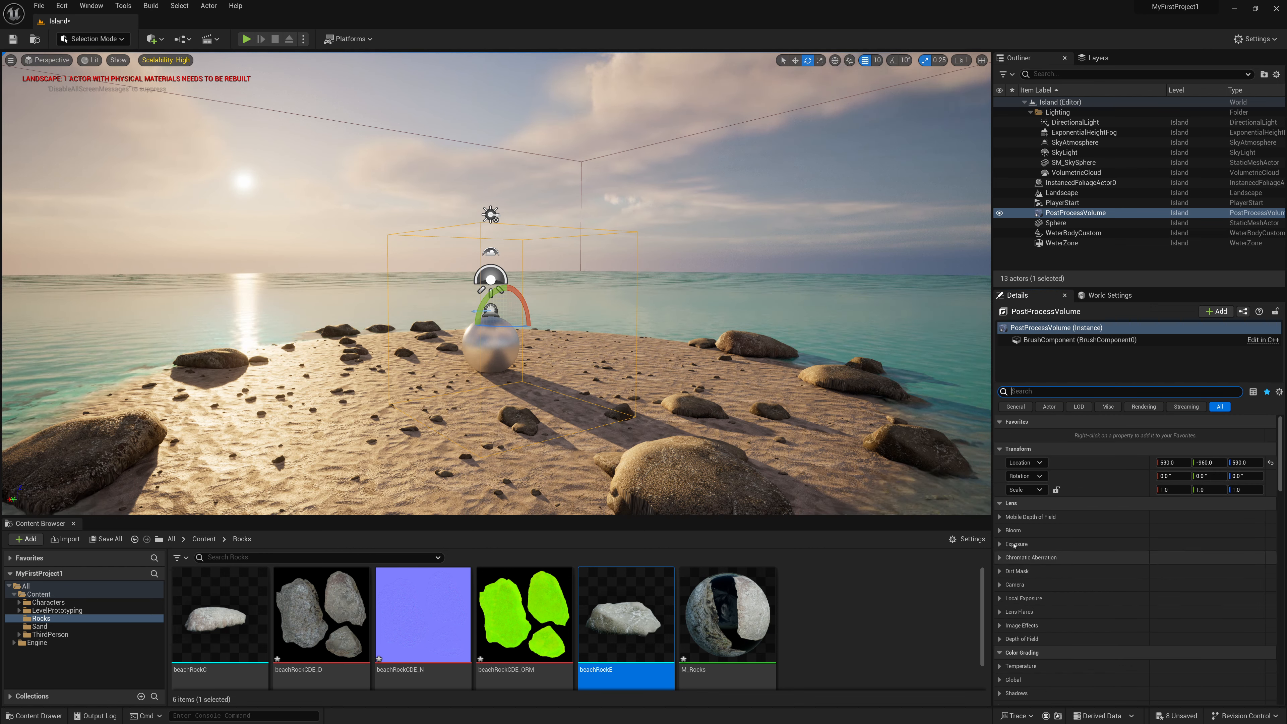
- Override the PostProcessVolume's bloom method and set it to Convolution
{"action": "left_click", "coordinate": [1015, 531]}
{"action": "left_click", "coordinate": [1017, 544]}
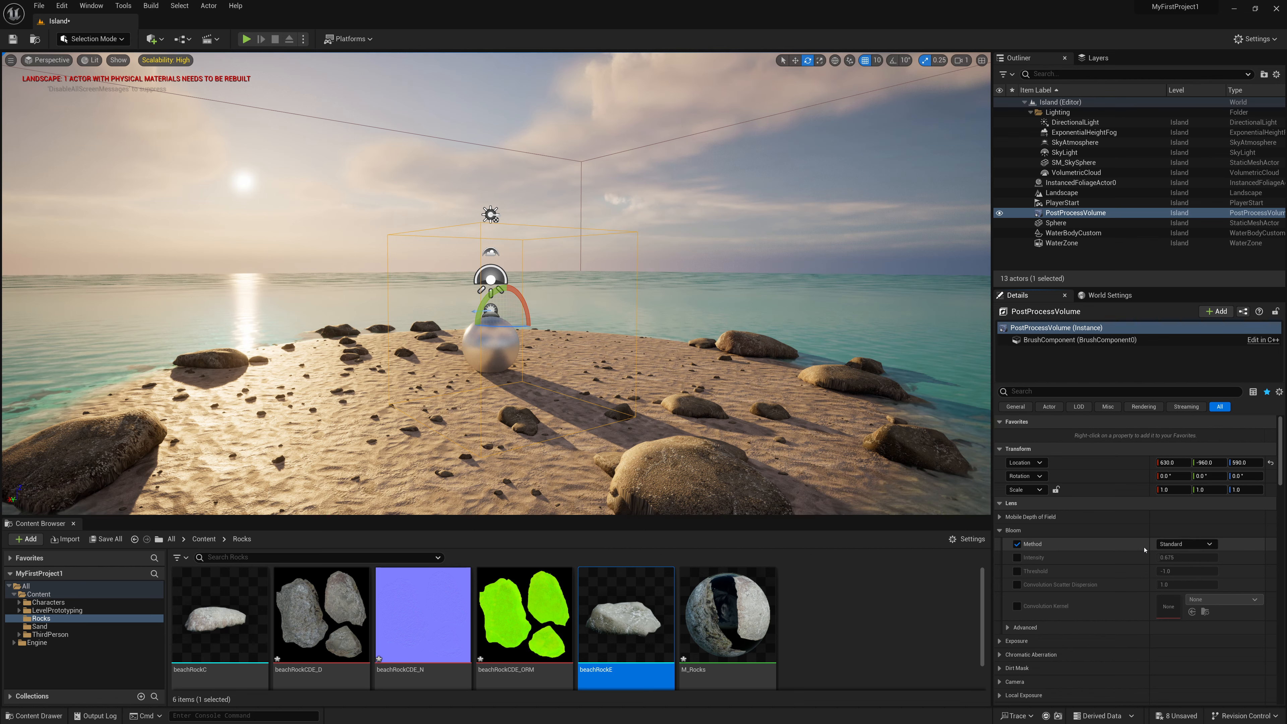
{"action": "left_click", "coordinate": [1186, 543]}
{"action": "left_click", "coordinate": [1174, 565]}
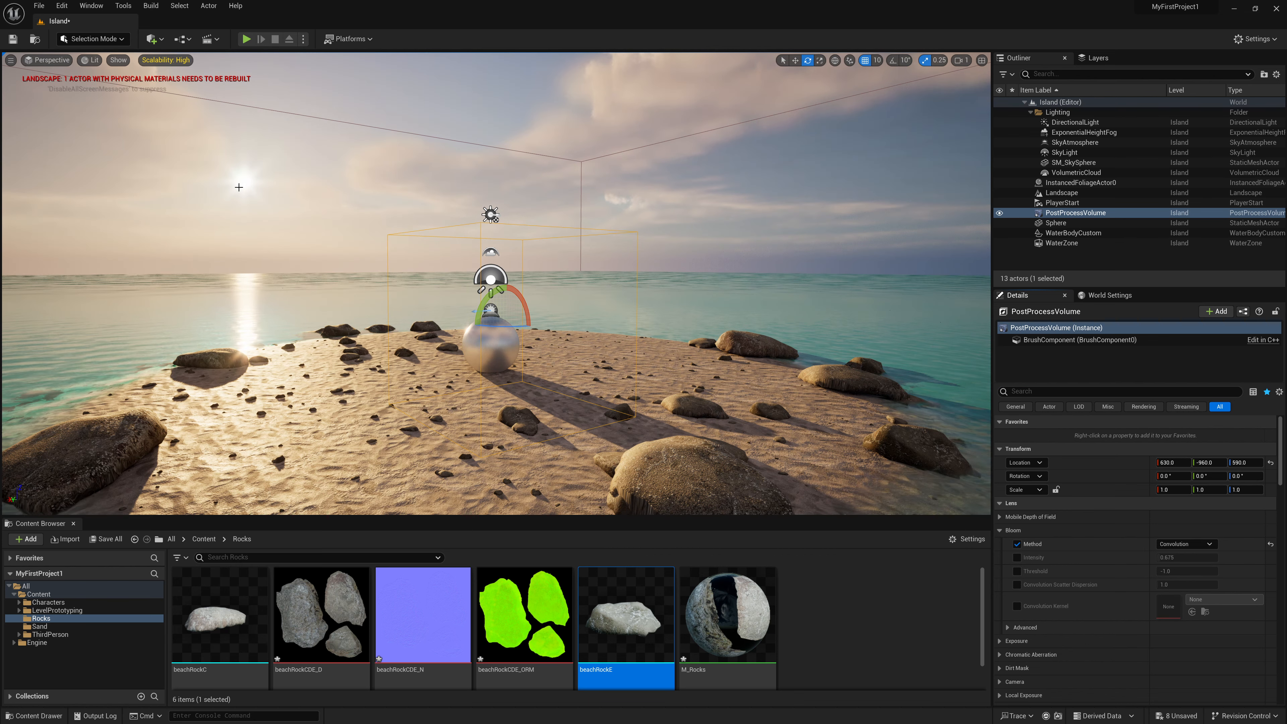
{"action": "right_click_drag", "start_coordinate": [207, 171], "coordinate": [164, 153]}
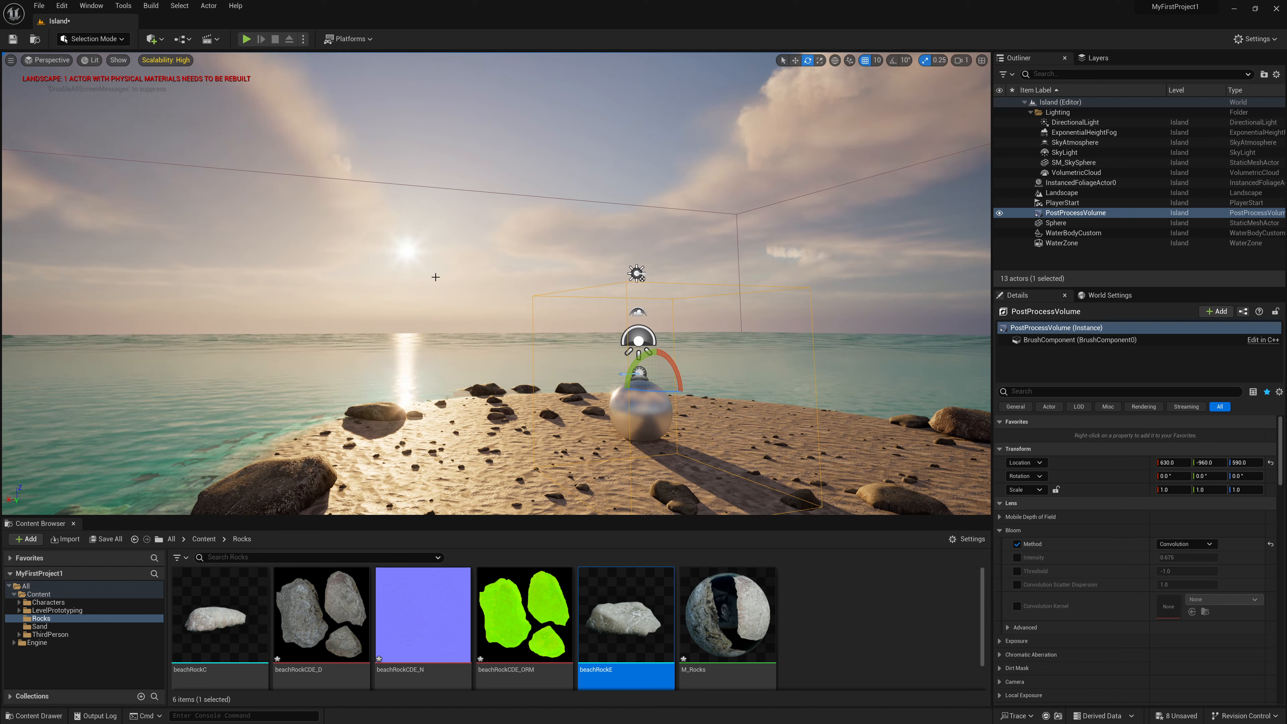
- Override the bloom intensity, try 5 and 1, and settle on 2.0
{"action": "left_click", "coordinate": [1017, 557]}
{"action": "left_click", "coordinate": [1186, 557]}
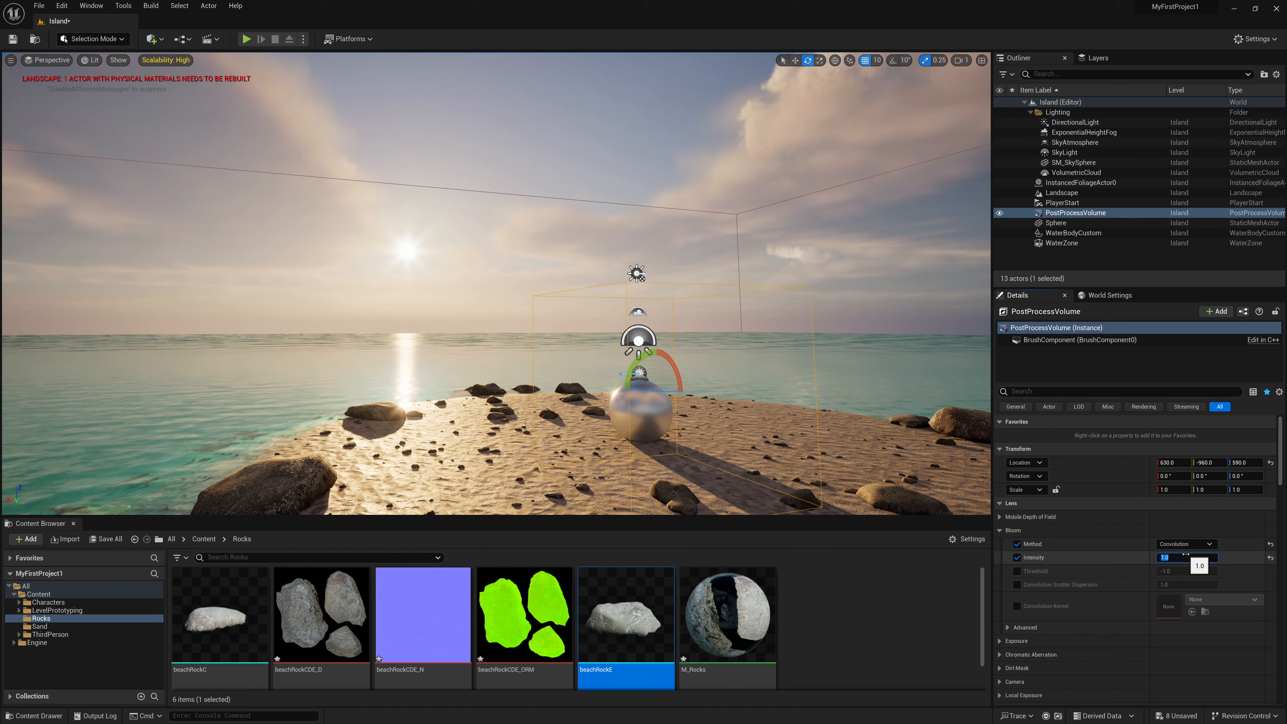
{"action": "type", "text": "5"}
{"action": "key", "text": "Return"}
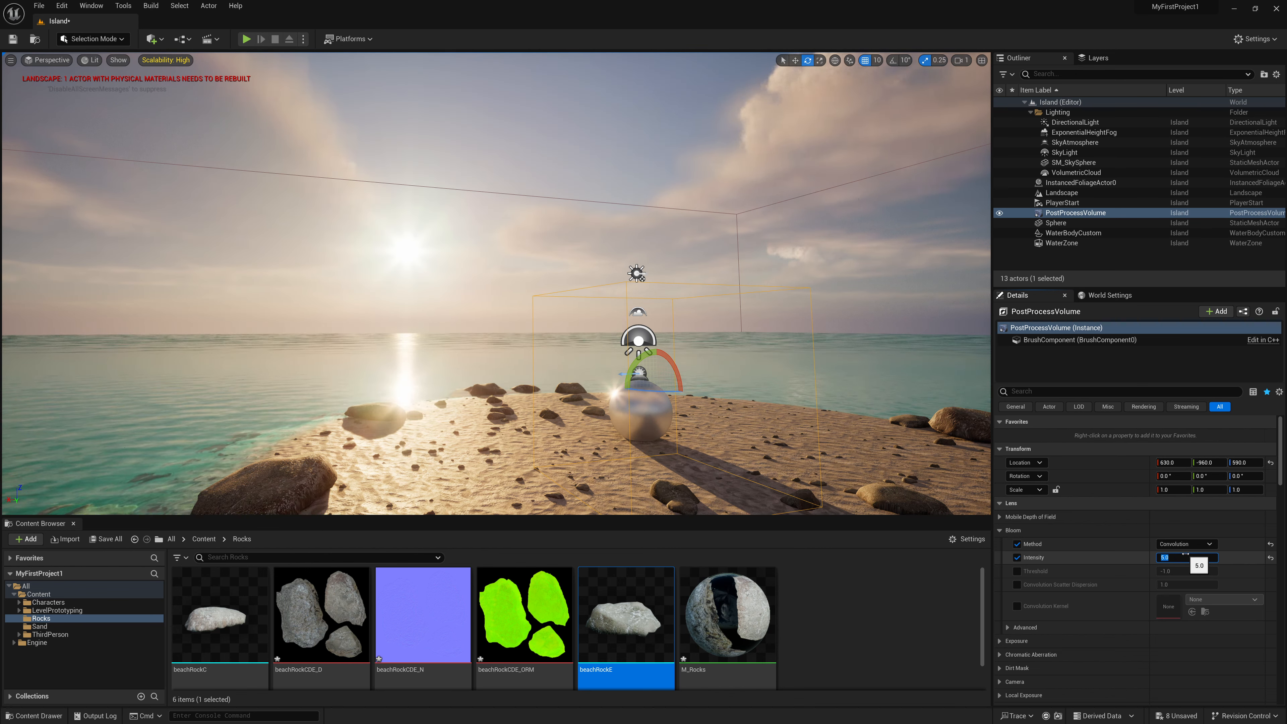
{"action": "type", "text": "1"}
{"action": "key", "text": "Return"}
{"action": "type", "text": "2"}
{"action": "key", "text": "Return"}
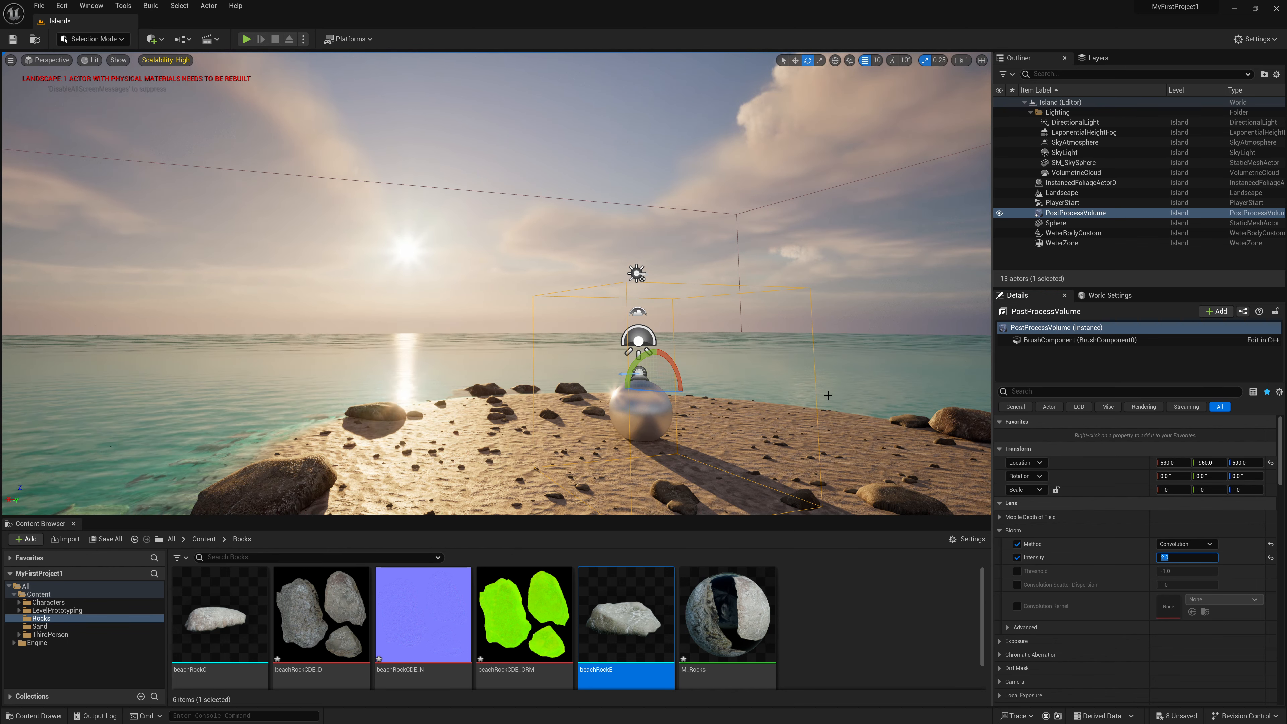
- Switch the viewport to game view and examine the bloom around the sun and on the metallic sphere from near and far
{"action": "right_click_drag", "start_coordinate": [802, 371], "coordinate": [793, 368]}
{"action": "key", "text": "g"}
{"action": "key", "text": "d"}
{"action": "key", "text": "a"}
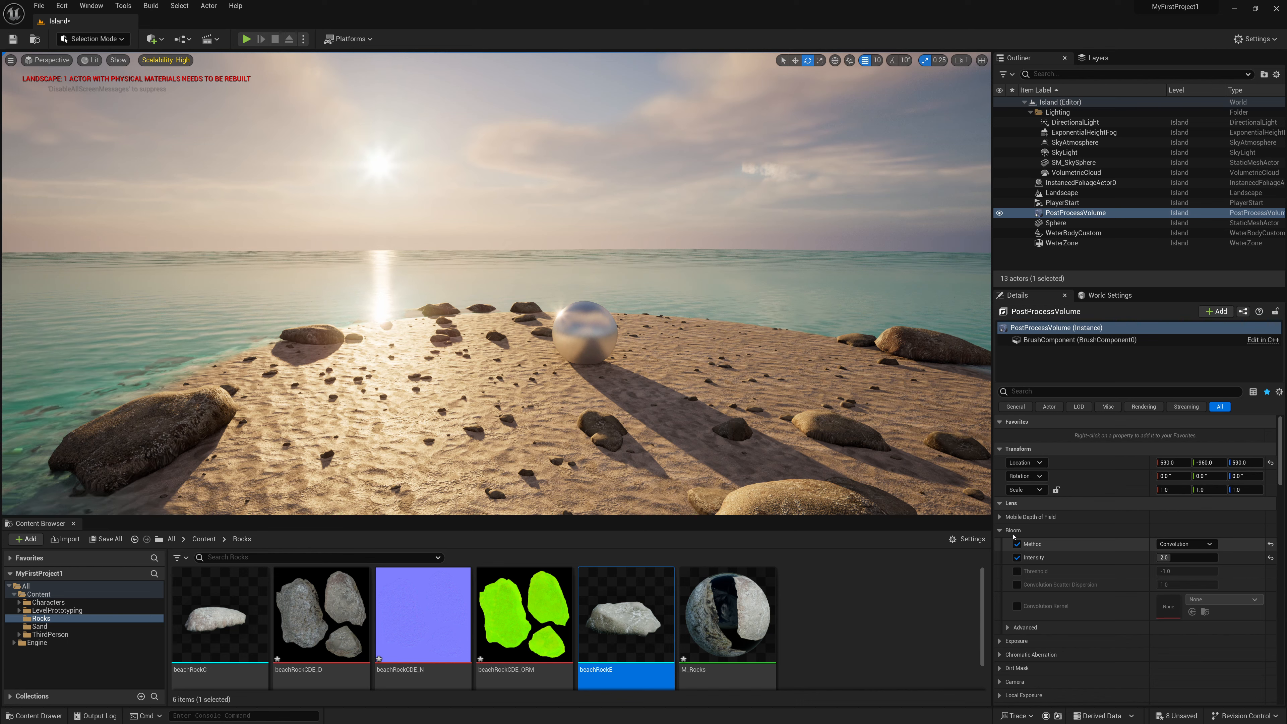
{"action": "left_click", "coordinate": [1170, 558]}
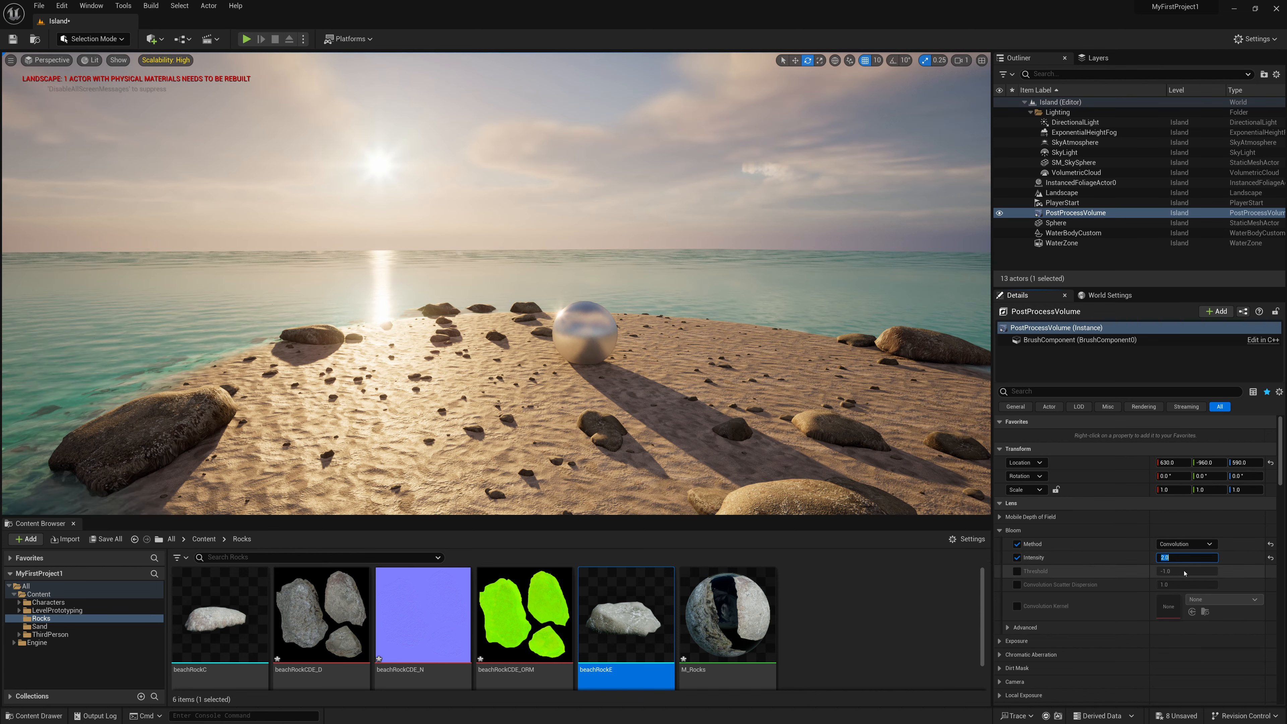
{"action": "key", "text": "w"}
{"action": "right_click_drag", "start_coordinate": [760, 431], "coordinate": [764, 430]}
{"action": "right_click_drag", "start_coordinate": [587, 327], "coordinate": [587, 327]}
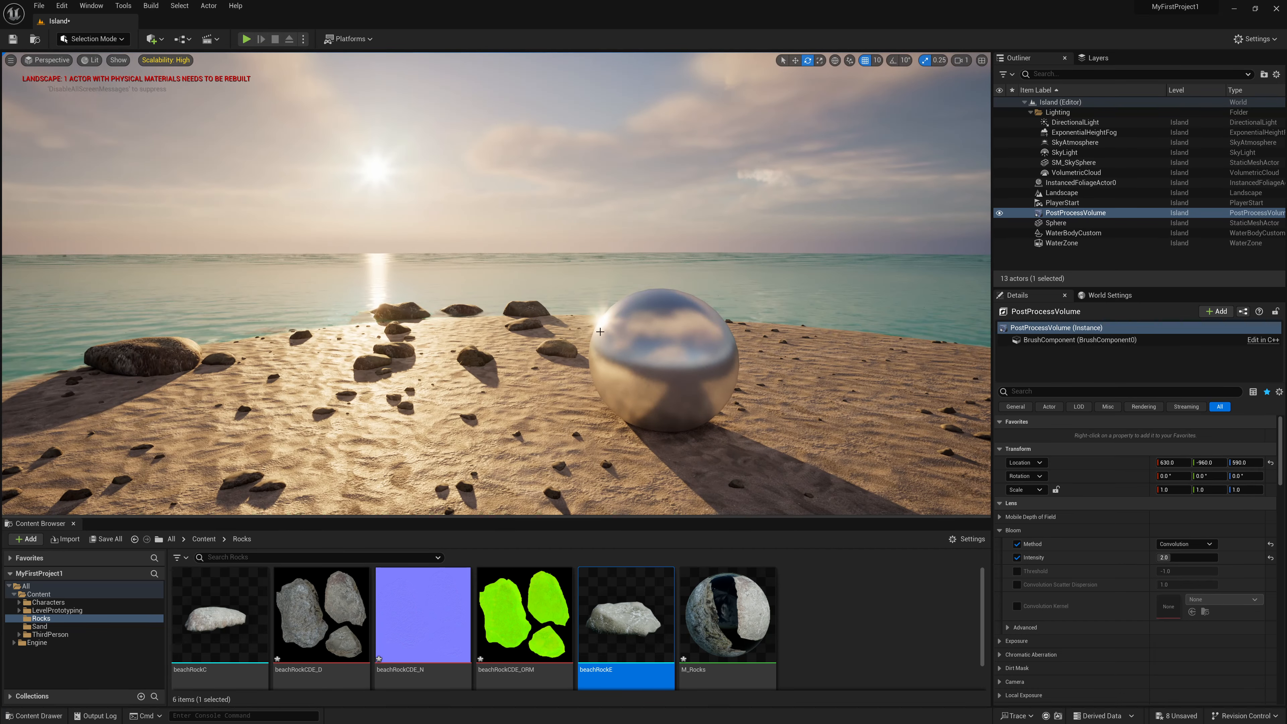
{"action": "key", "text": "s"}
{"action": "right_click_drag", "start_coordinate": [652, 358], "coordinate": [648, 364]}
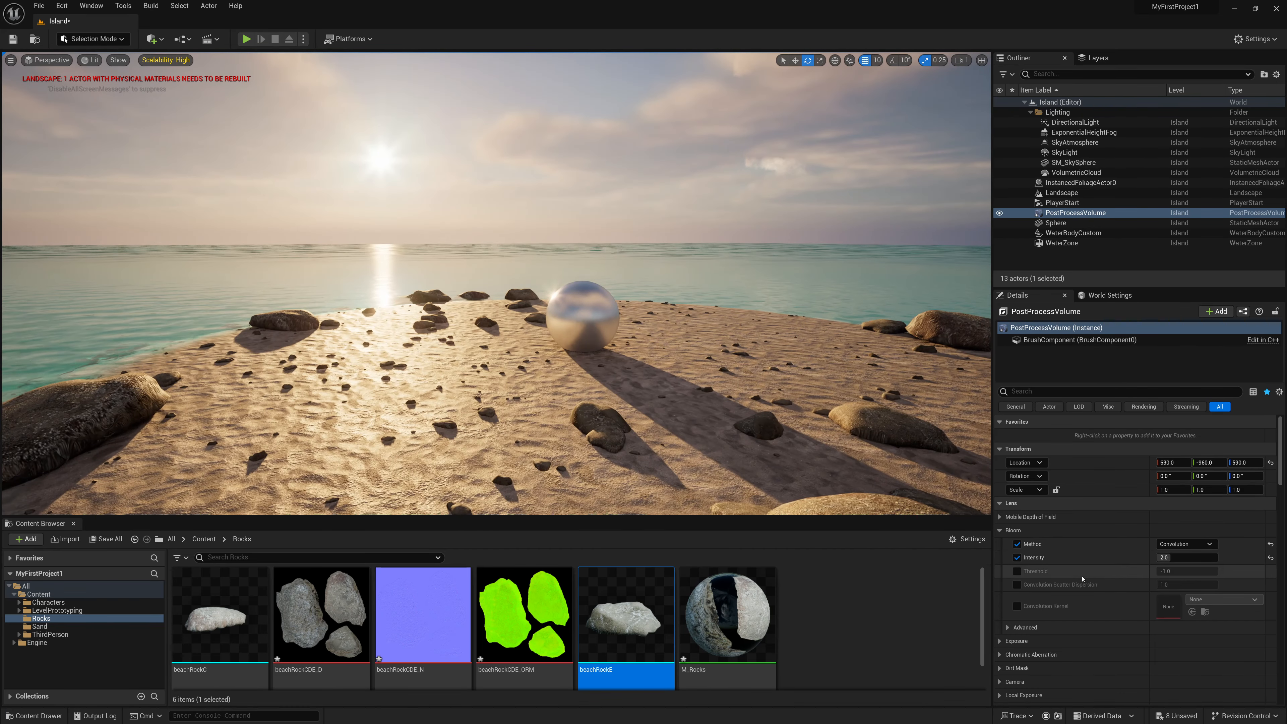
- Override the PostProcessVolume's lens flare intensity and set it to 0.1
{"action": "scroll", "coordinate": [1081, 579], "scroll_direction": "down", "scroll_amount": 5}
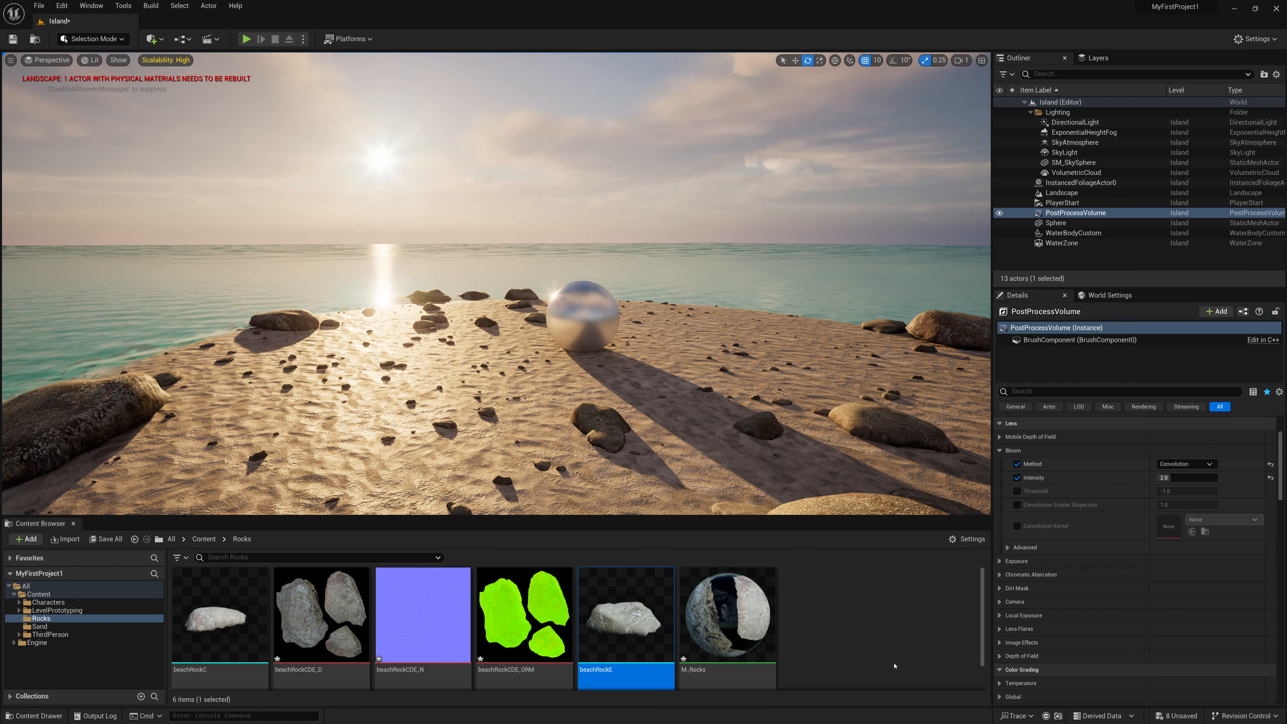
{"action": "scroll", "coordinate": [1076, 632], "scroll_direction": "down", "scroll_amount": 1}
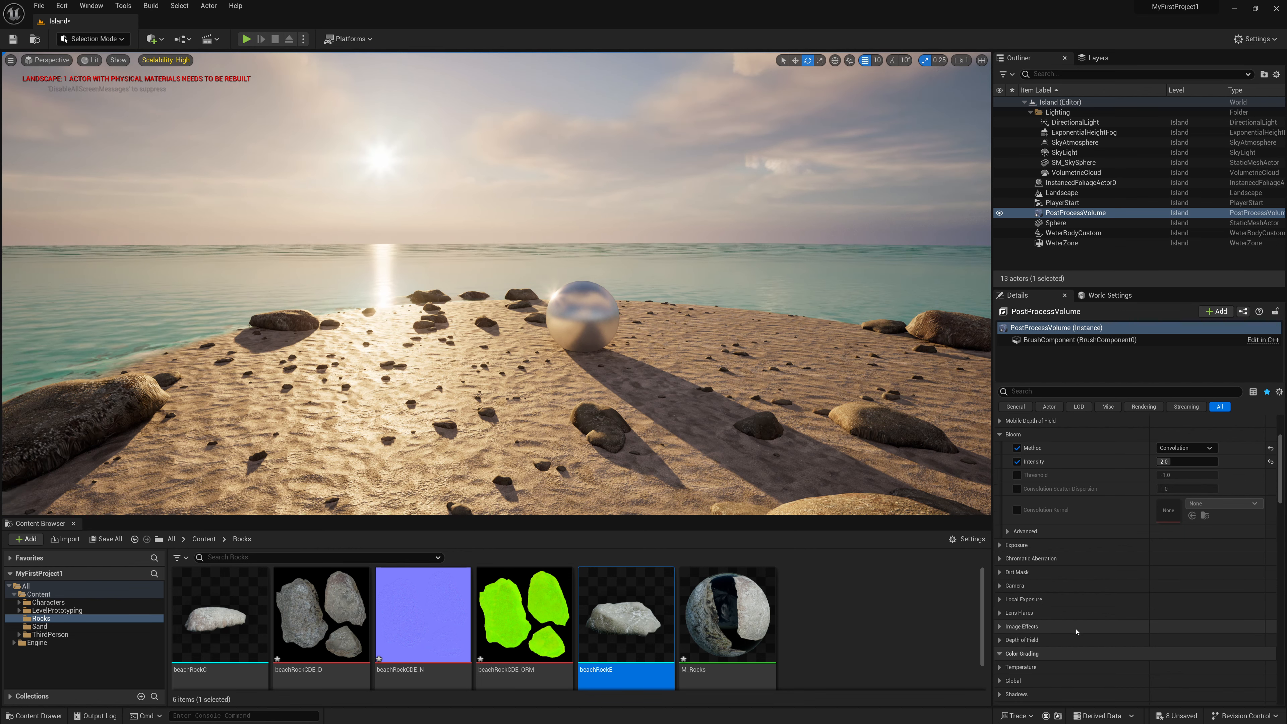
{"action": "left_click", "coordinate": [1000, 612]}
{"action": "left_click", "coordinate": [1017, 626]}
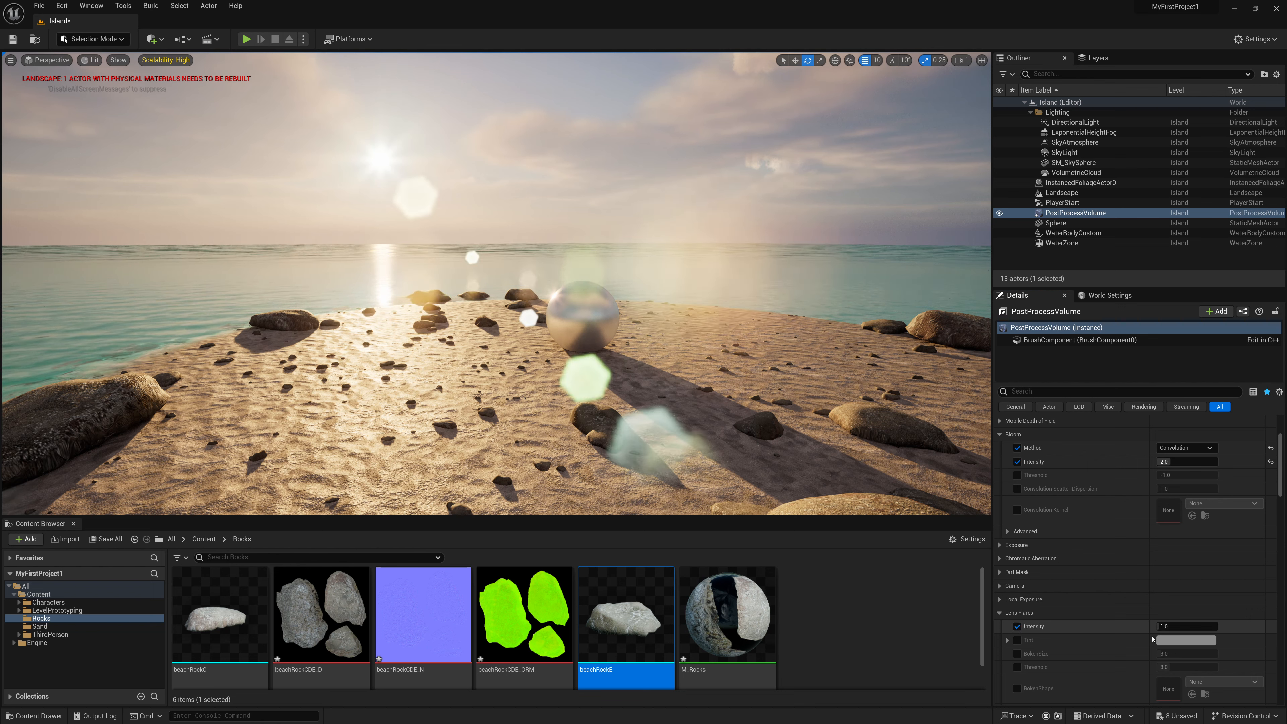
{"action": "left_click", "coordinate": [1165, 626]}
{"action": "type", "text": "0.1"}
{"action": "key", "text": "Return"}
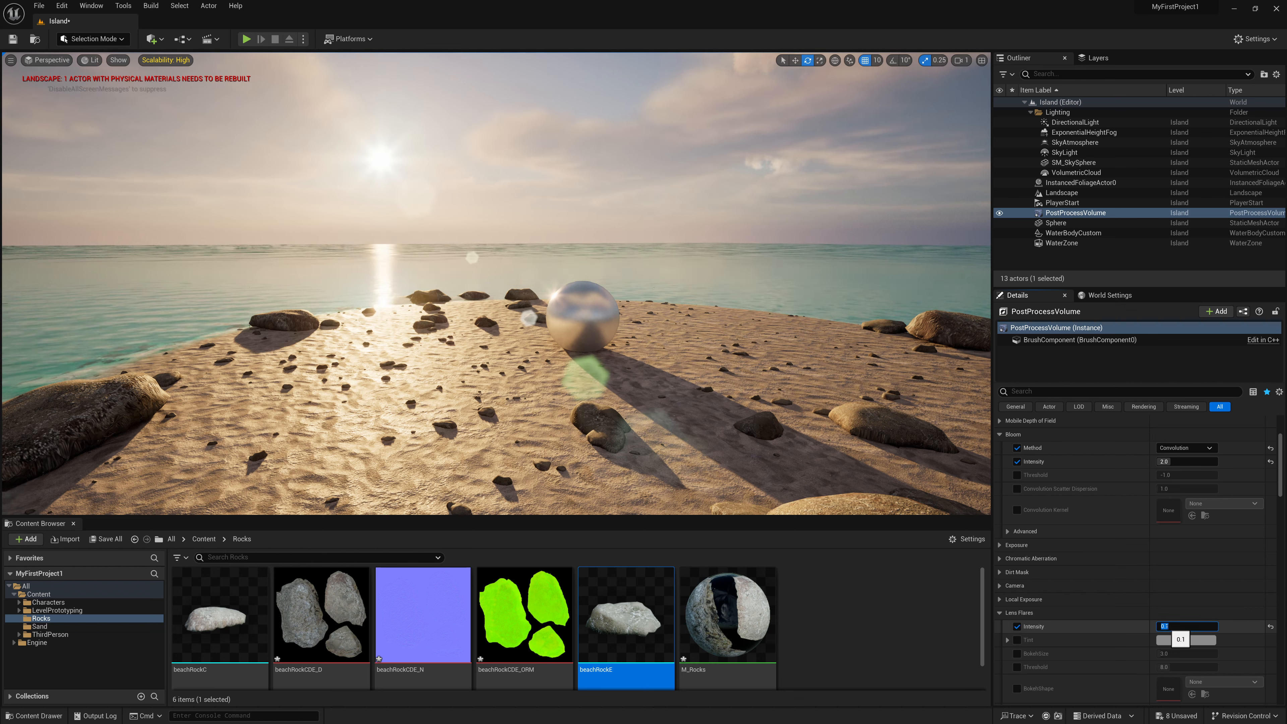
- Lower the PostProcessVolume's lens flare intensity to 0.05, compare it with a higher value, and settle on 0.05
{"action": "type", "text": "05"}
{"action": "key", "text": "Return"}
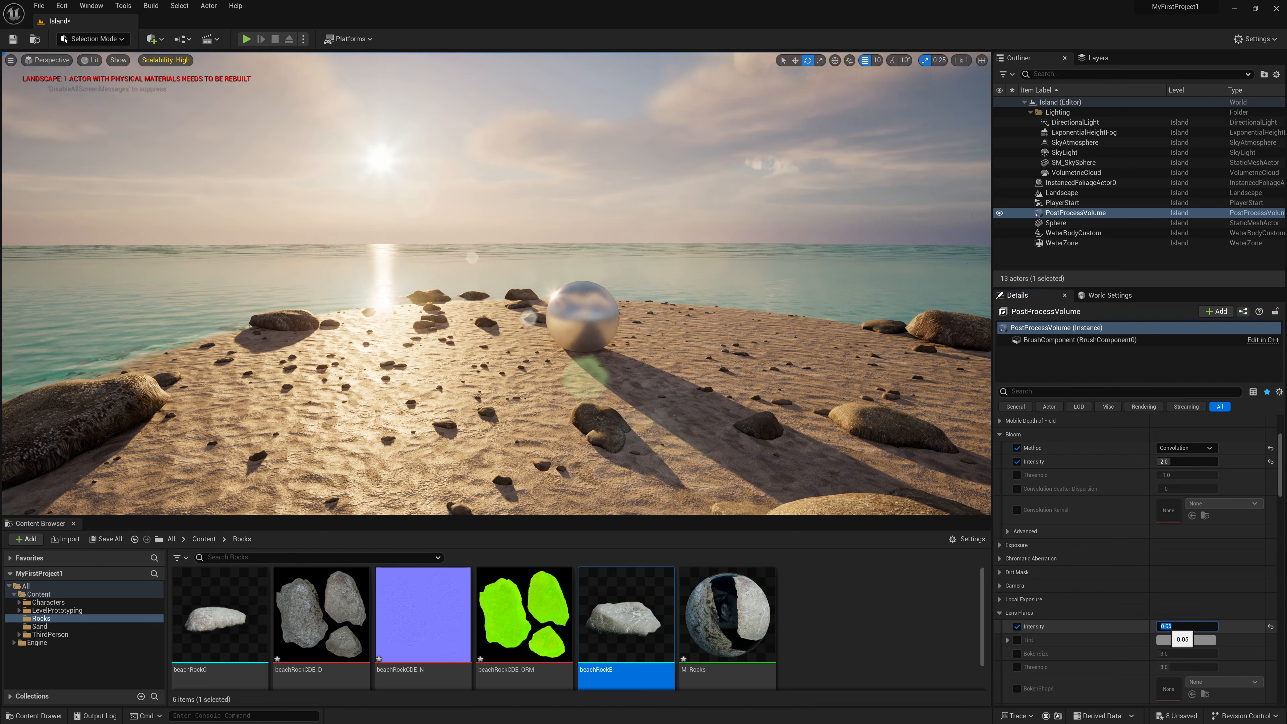
{"action": "type", "text": "1"}
{"action": "key", "text": "Return"}
{"action": "type", "text": ".05"}
{"action": "key", "text": "Return"}
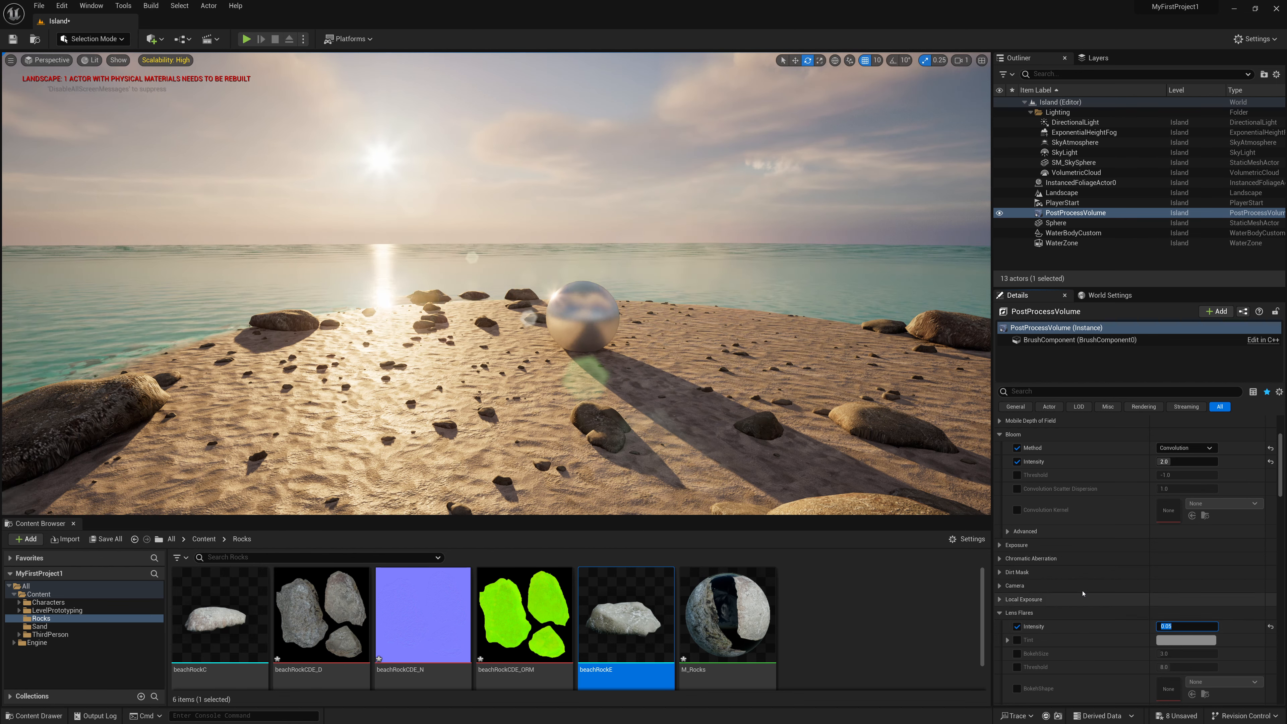
- Override the PostProcessVolume's exposure metering mode with Manual and raise the exposure compensation to about 9.96
{"action": "scroll", "coordinate": [1026, 573], "scroll_direction": "down", "scroll_amount": 5}
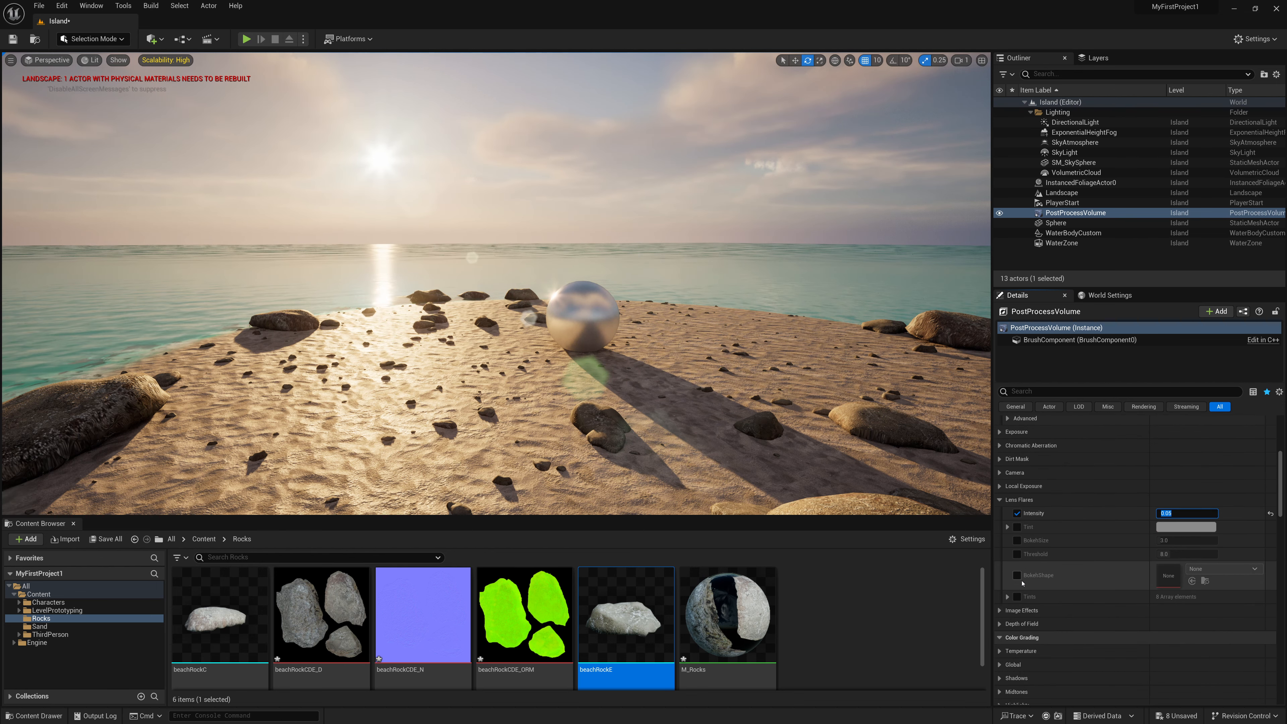
{"action": "scroll", "coordinate": [1021, 583], "scroll_direction": "up", "scroll_amount": 1}
{"action": "left_click", "coordinate": [1016, 448]}
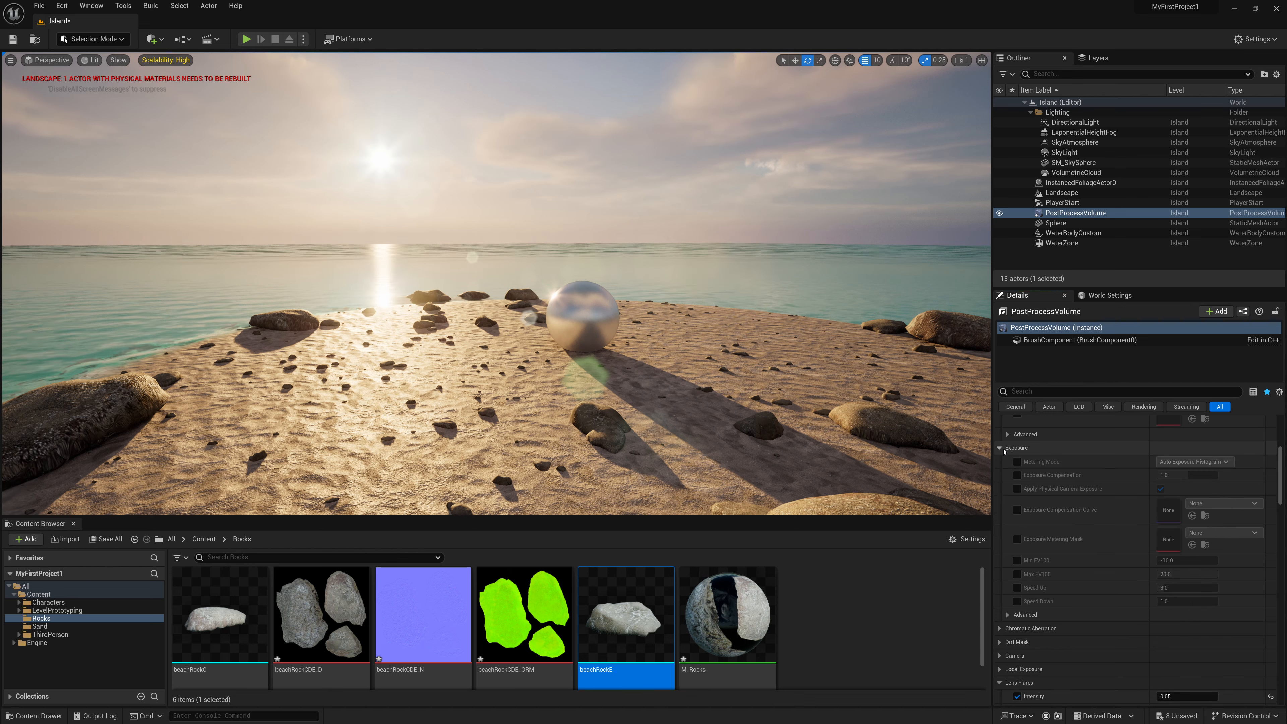
{"action": "left_click", "coordinate": [1017, 461]}
{"action": "left_click", "coordinate": [1193, 462]}
{"action": "left_click", "coordinate": [1185, 490]}
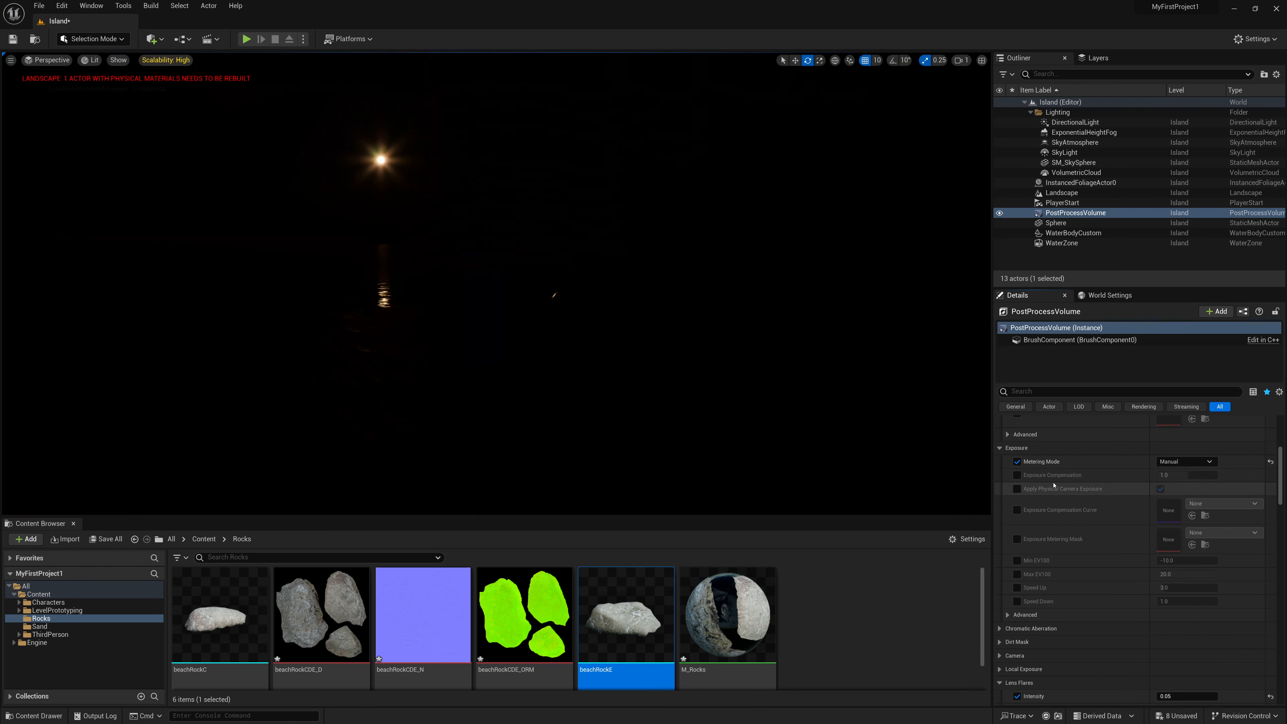
{"action": "left_click", "coordinate": [1017, 475]}
{"action": "left_click_drag", "start_coordinate": [1178, 475], "coordinate": [1198, 474]}
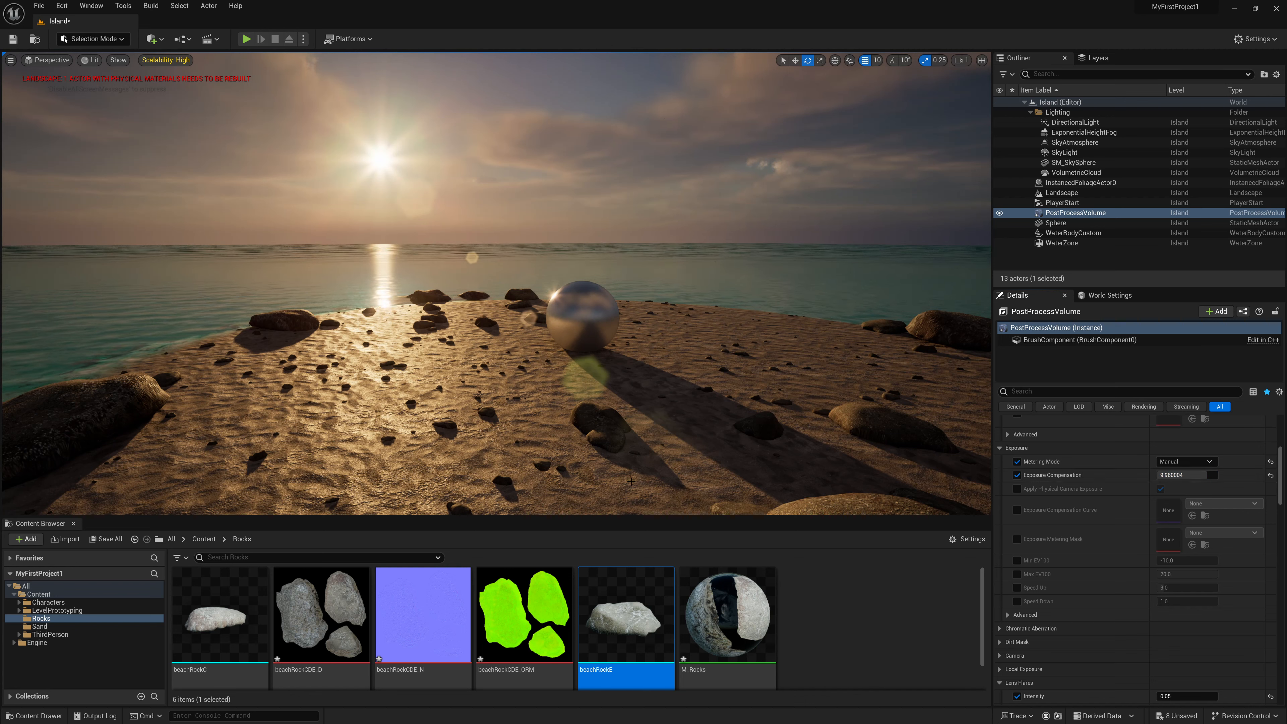
- Override the global color grading contrast and set its overall value to about 1.04
{"action": "scroll", "coordinate": [1044, 577], "scroll_direction": "down", "scroll_amount": 5}
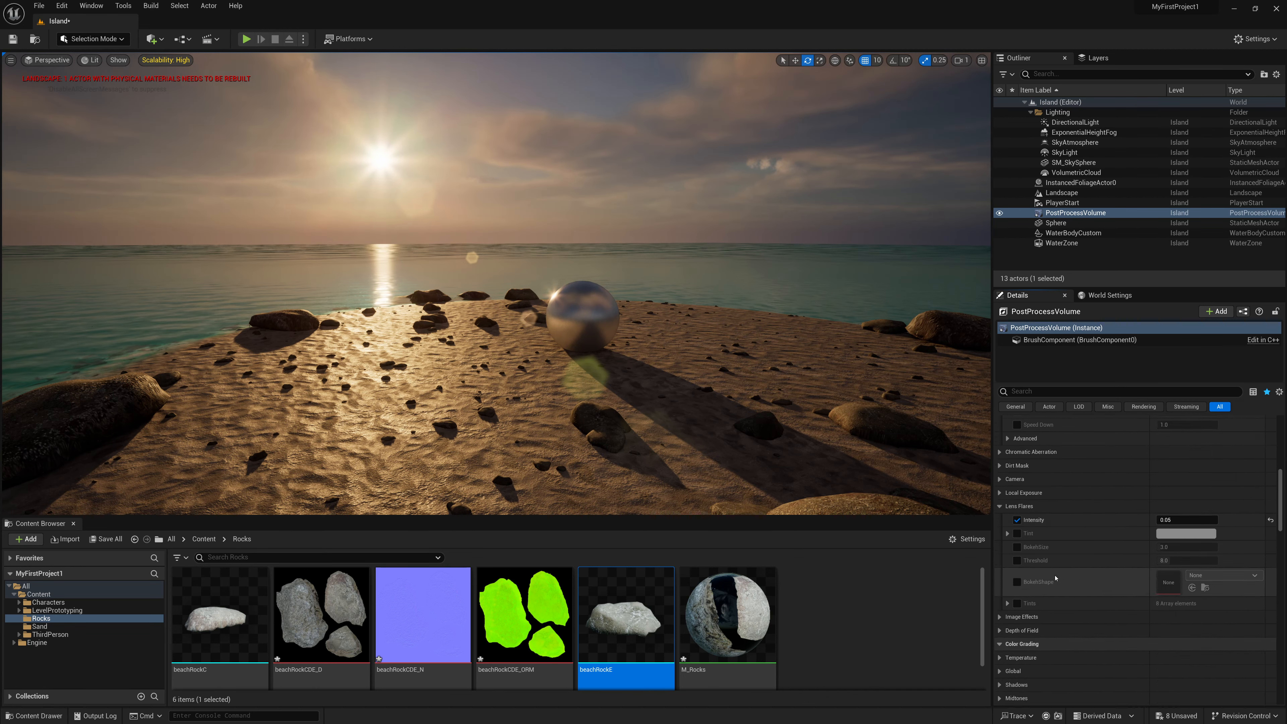
{"action": "scroll", "coordinate": [1054, 578], "scroll_direction": "down", "scroll_amount": 1}
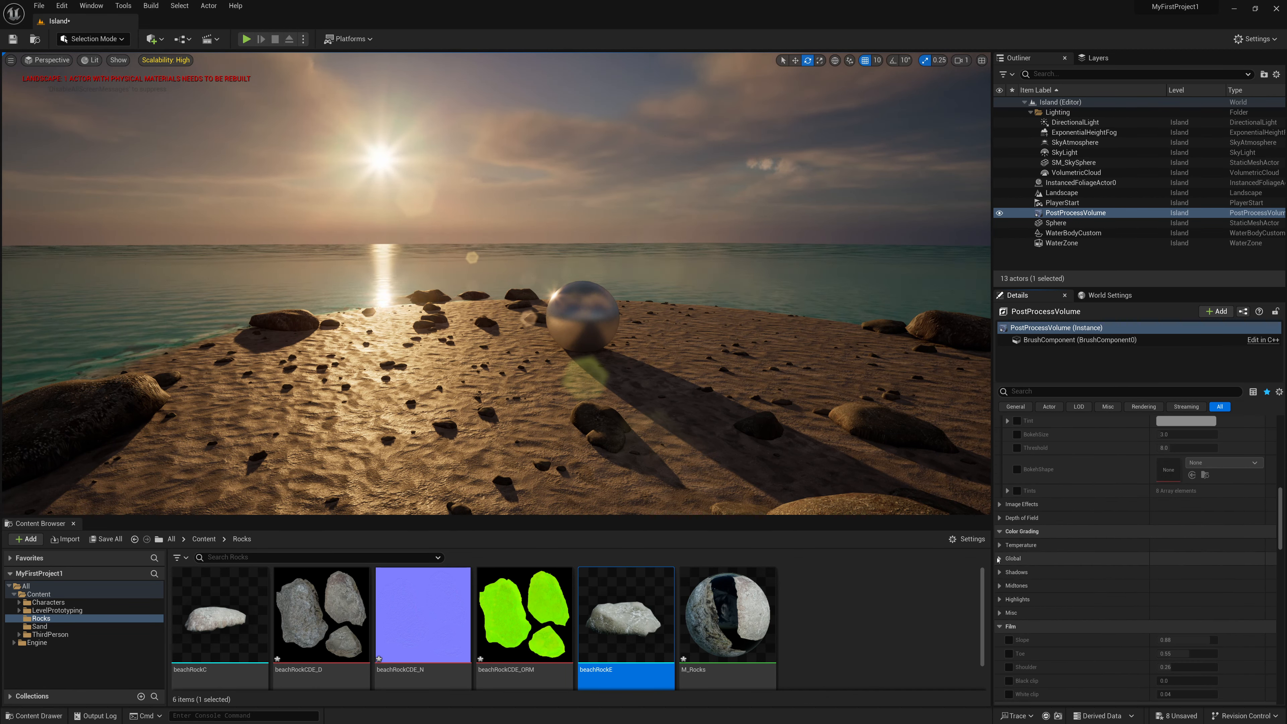
{"action": "left_click", "coordinate": [1013, 558]}
{"action": "left_click", "coordinate": [1008, 585]}
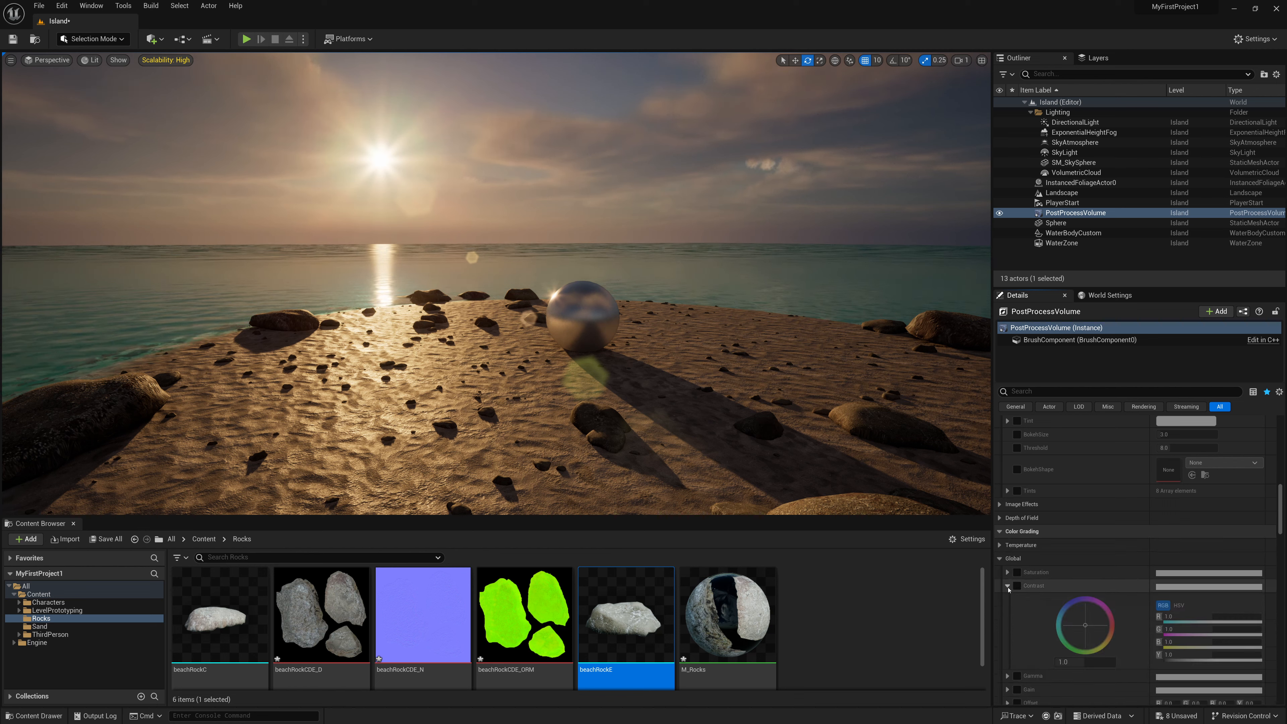
{"action": "left_click", "coordinate": [1017, 586]}
{"action": "left_click_drag", "start_coordinate": [1080, 661], "coordinate": [1086, 662]}
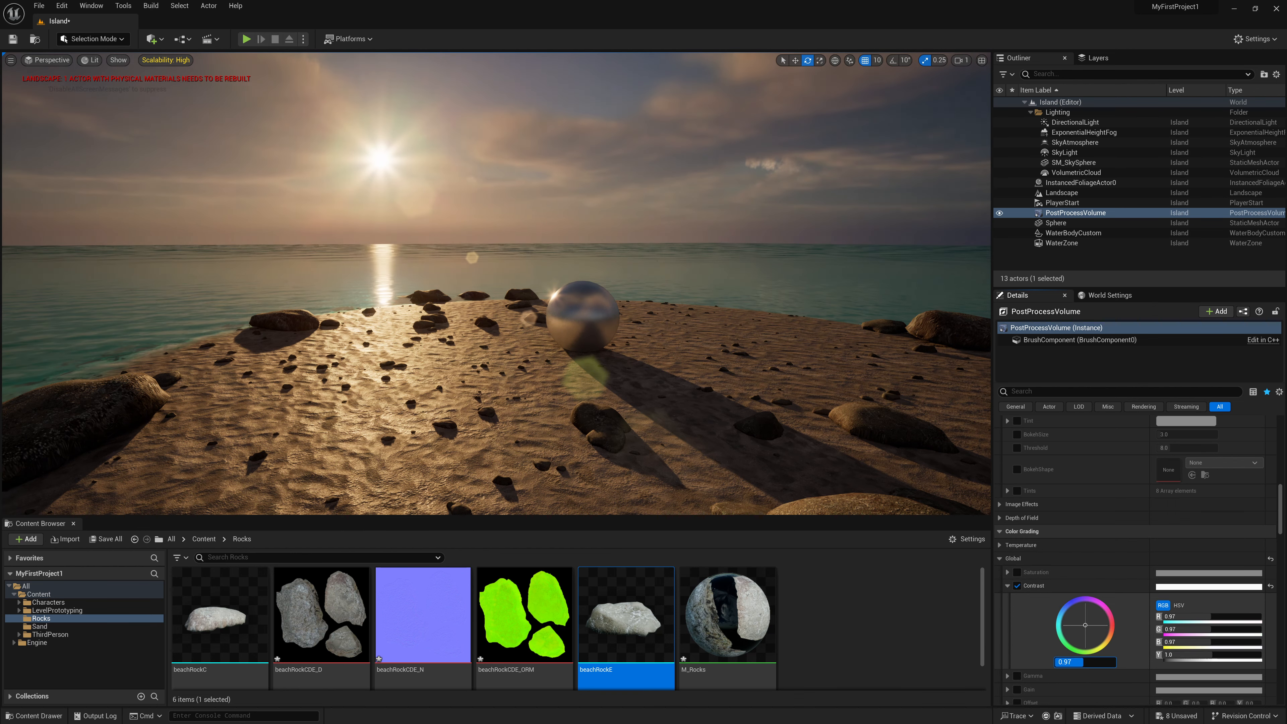
- Override the global color grading saturation and fine-tune its overall value
{"action": "left_click", "coordinate": [1017, 572]}
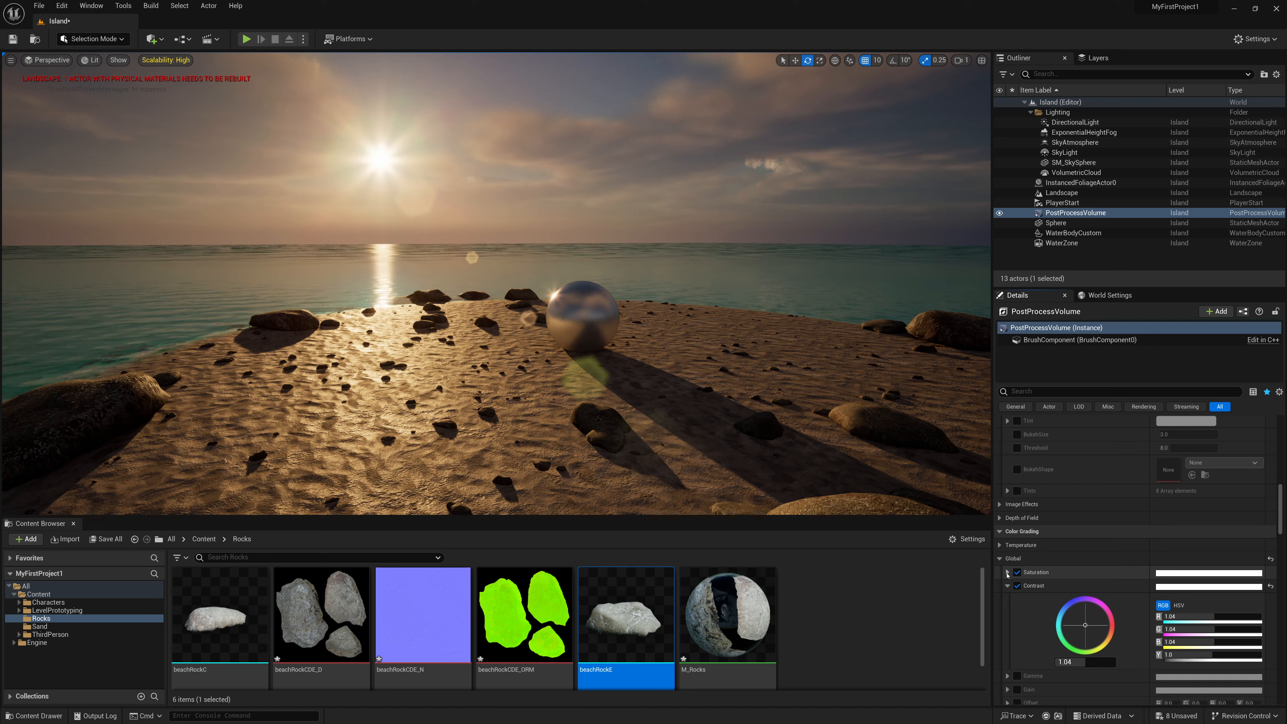
{"action": "left_click", "coordinate": [1007, 572]}
{"action": "mouse_move", "coordinate": [1083, 648]}
{"action": "left_mouse_down"}
{"action": "mouse_move", "coordinate": [1107, 648]}
{"action": "mouse_move", "coordinate": [1085, 649]}
{"action": "left_mouse_up"}
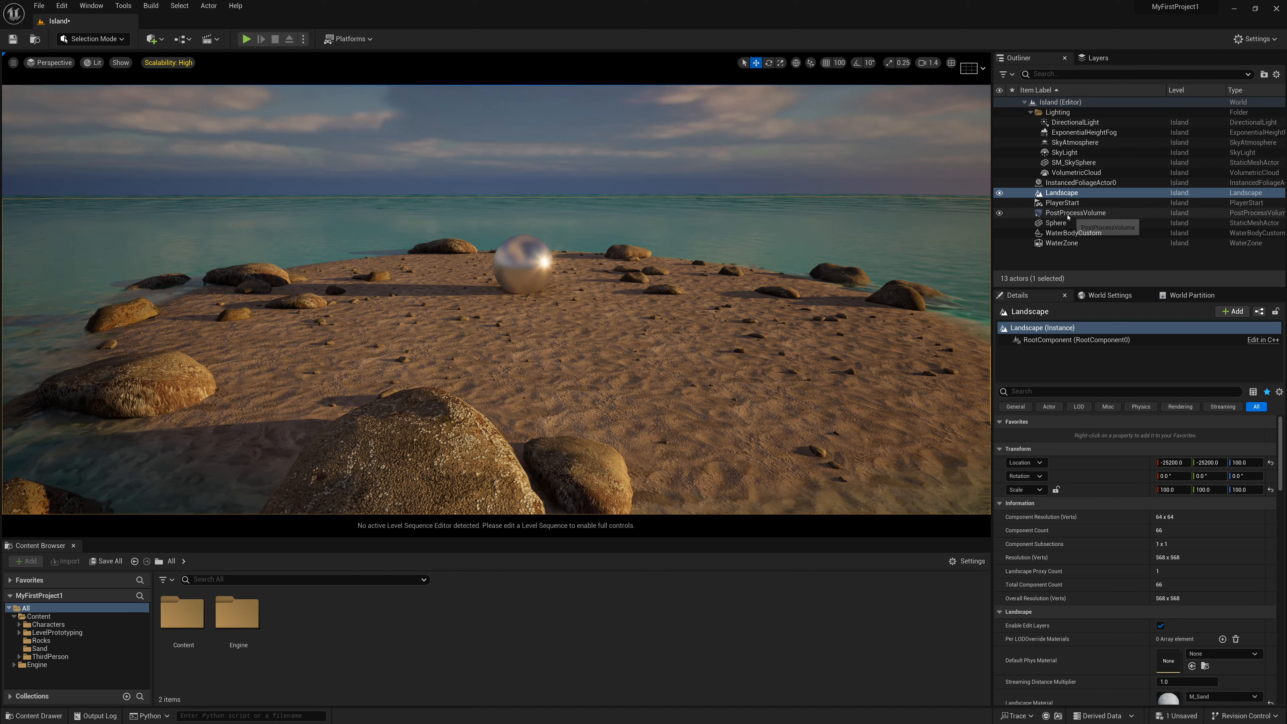
- Show the editor icons, move the PlayerStart out above the sand beside the metallic sphere, and snap it to the ground
{"action": "left_click", "coordinate": [1058, 203]}
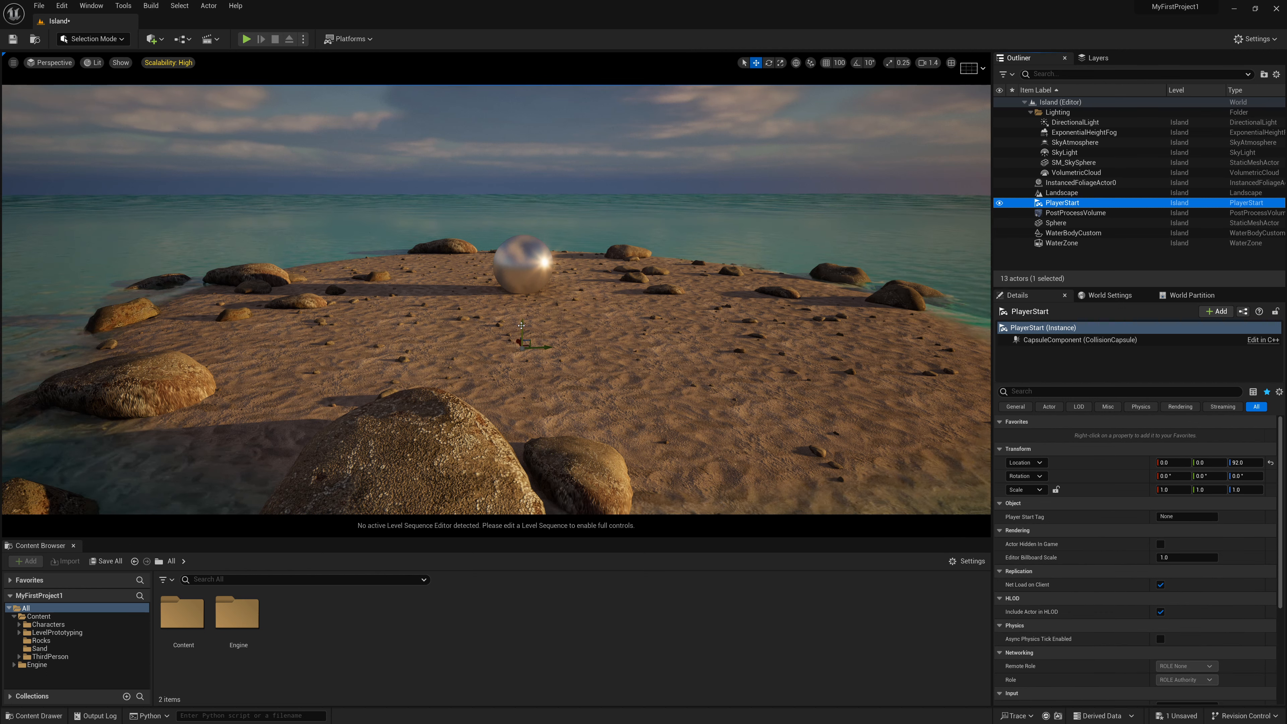
{"action": "left_click_drag", "start_coordinate": [521, 326], "coordinate": [600, 197]}
{"action": "key", "text": "g"}
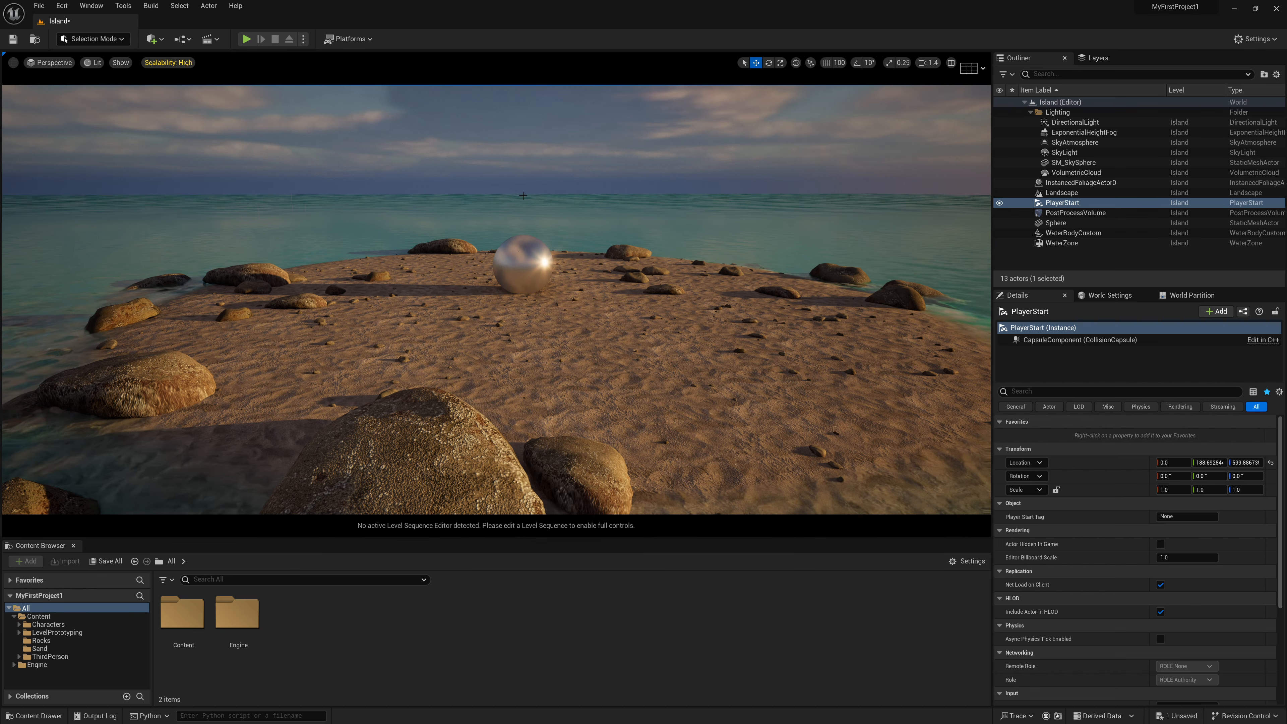
{"action": "key", "text": "g"}
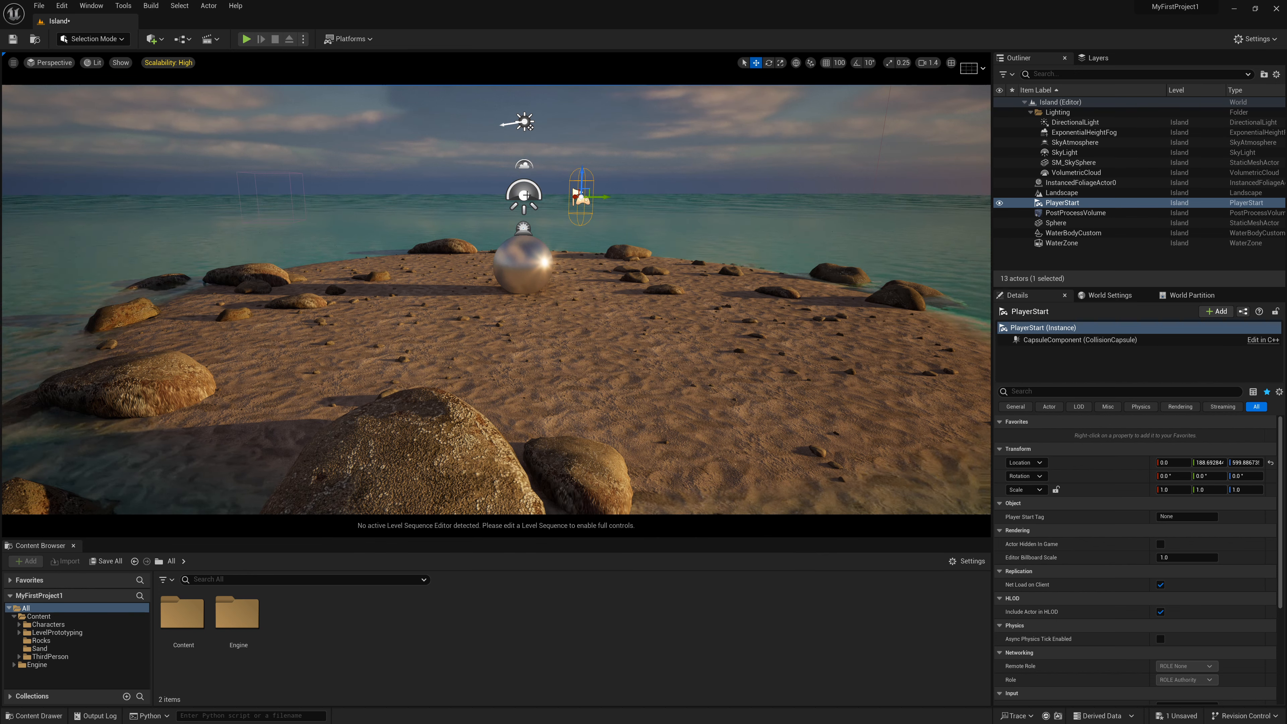
{"action": "key", "text": "g"}
{"action": "key", "text": "g"}
{"action": "key", "text": "g"}
{"action": "key", "text": "g"}
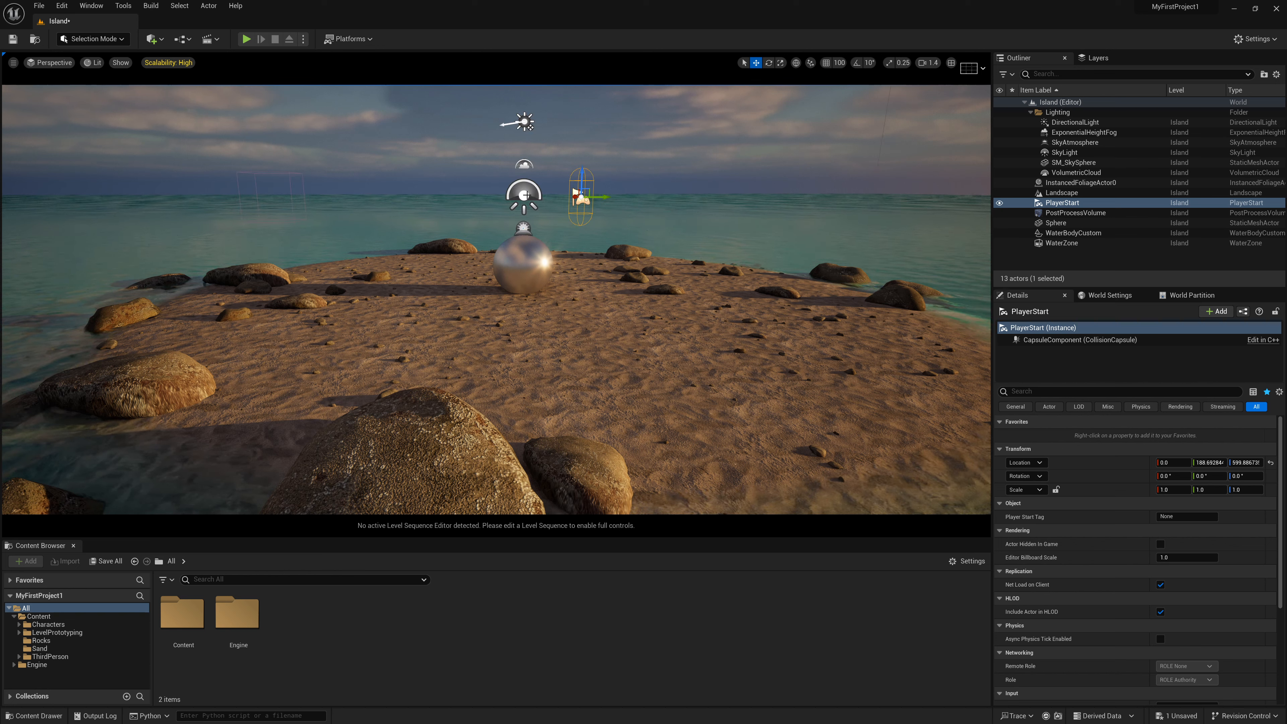
{"action": "left_click_drag", "start_coordinate": [581, 176], "coordinate": [558, 278]}
{"action": "key", "text": "End"}
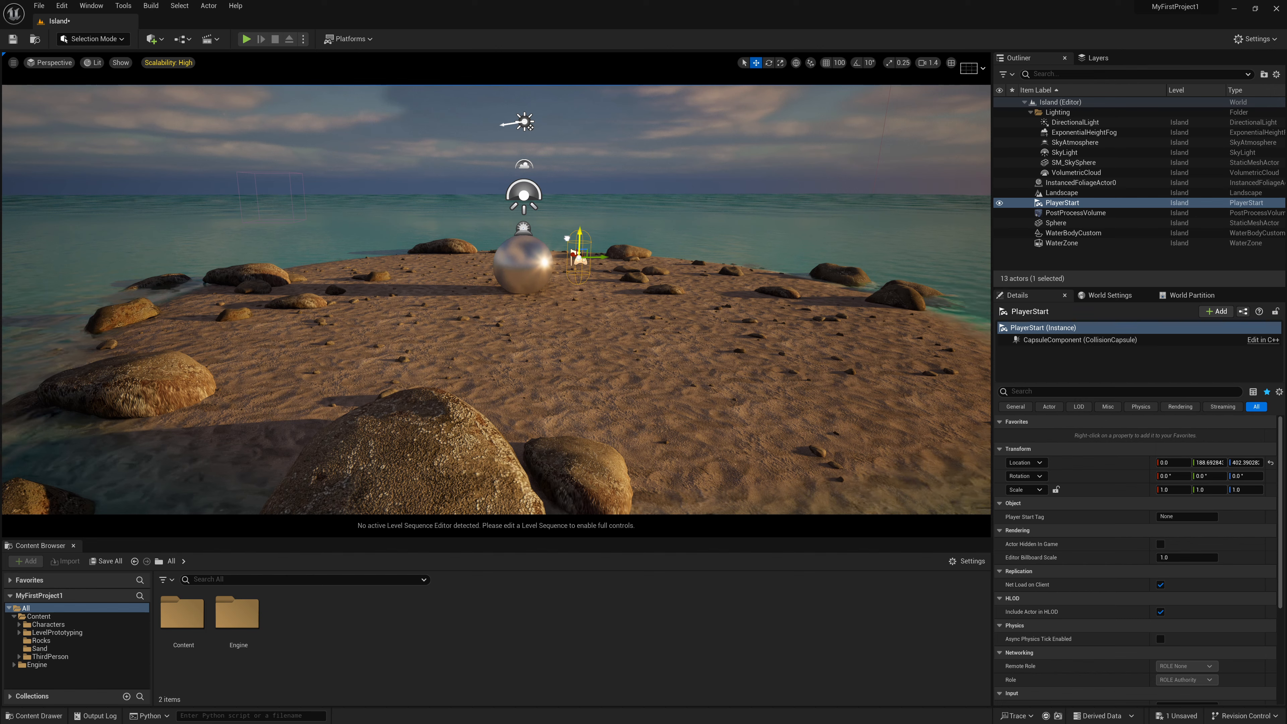
- Play the level in the editor and run the character around the sphere and rocks to check the lighting, and stop playing
{"action": "left_click", "coordinate": [245, 39]}
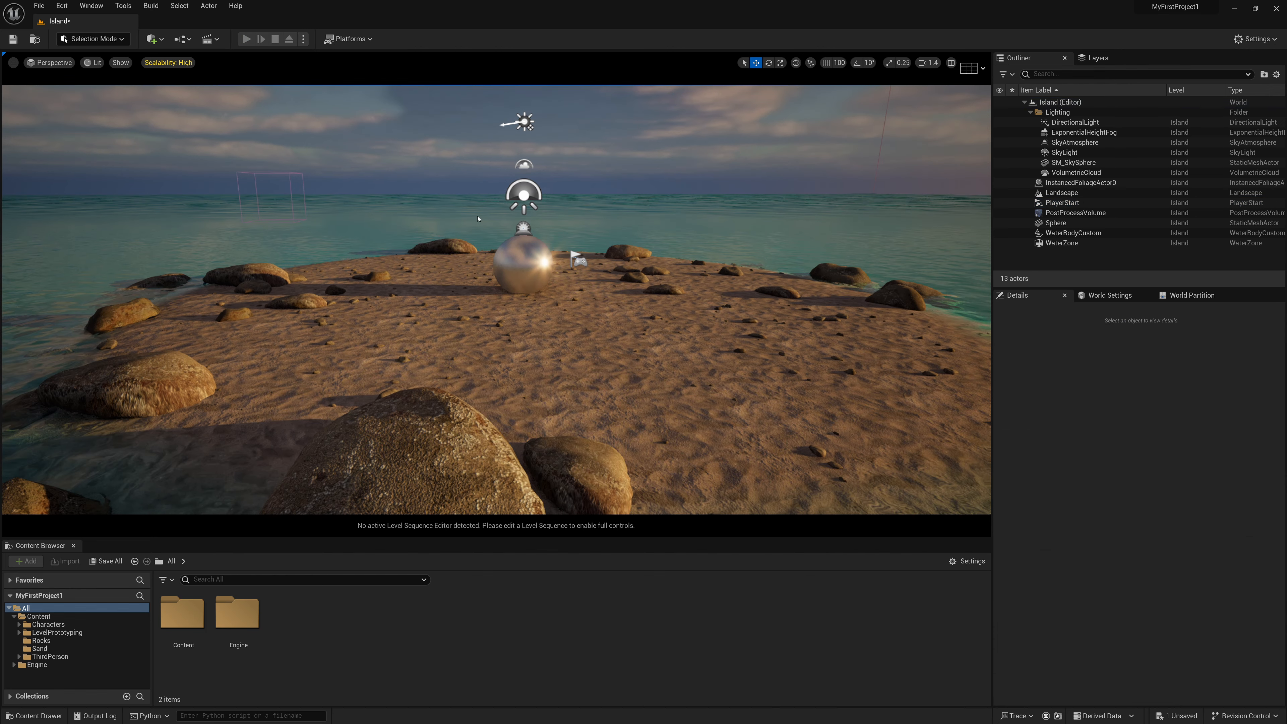
{"action": "key", "text": "d"}
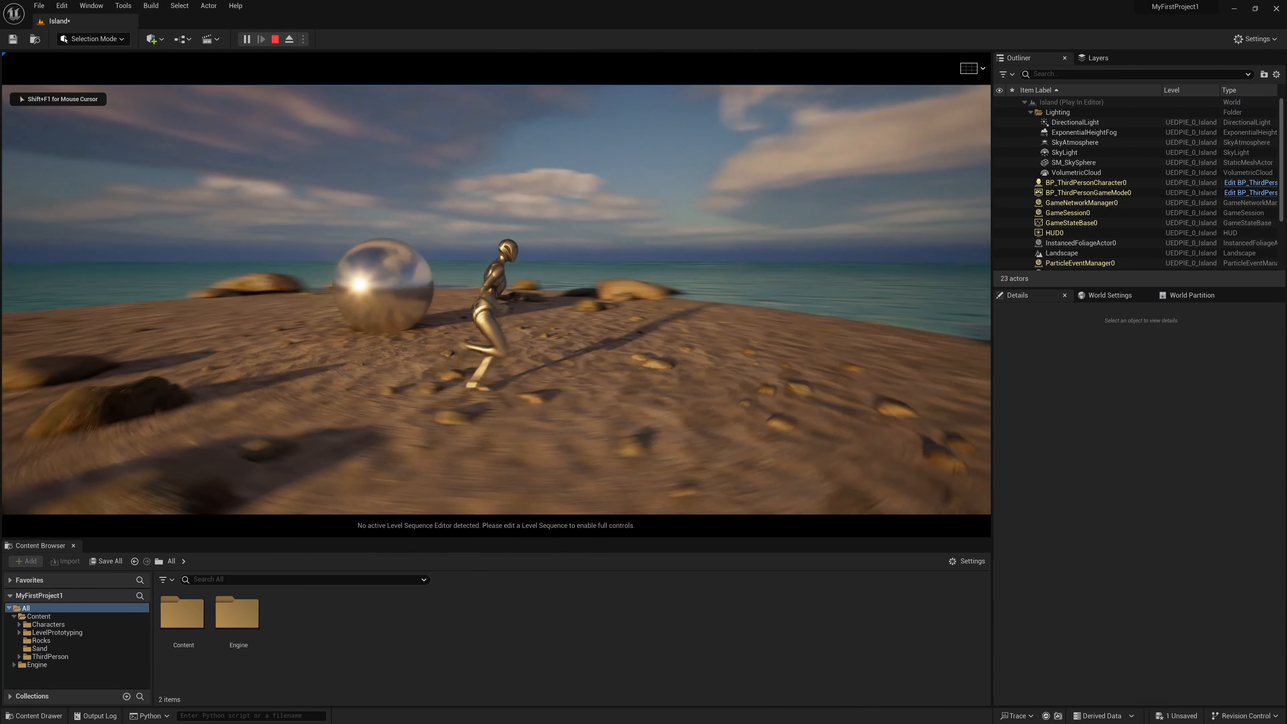
{"action": "key", "text": "s"}
{"action": "key", "text": "d"}
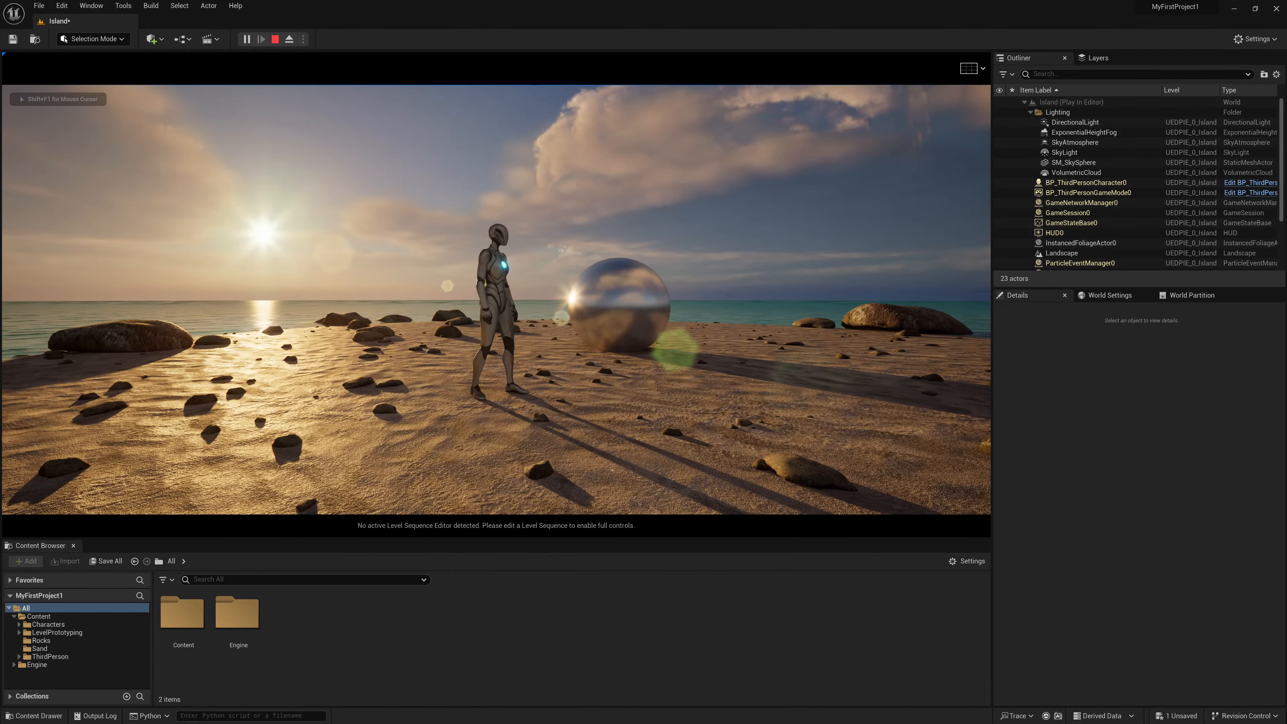
{"action": "key", "text": "a"}
{"action": "key", "text": "w"}
{"action": "key", "text": "a"}
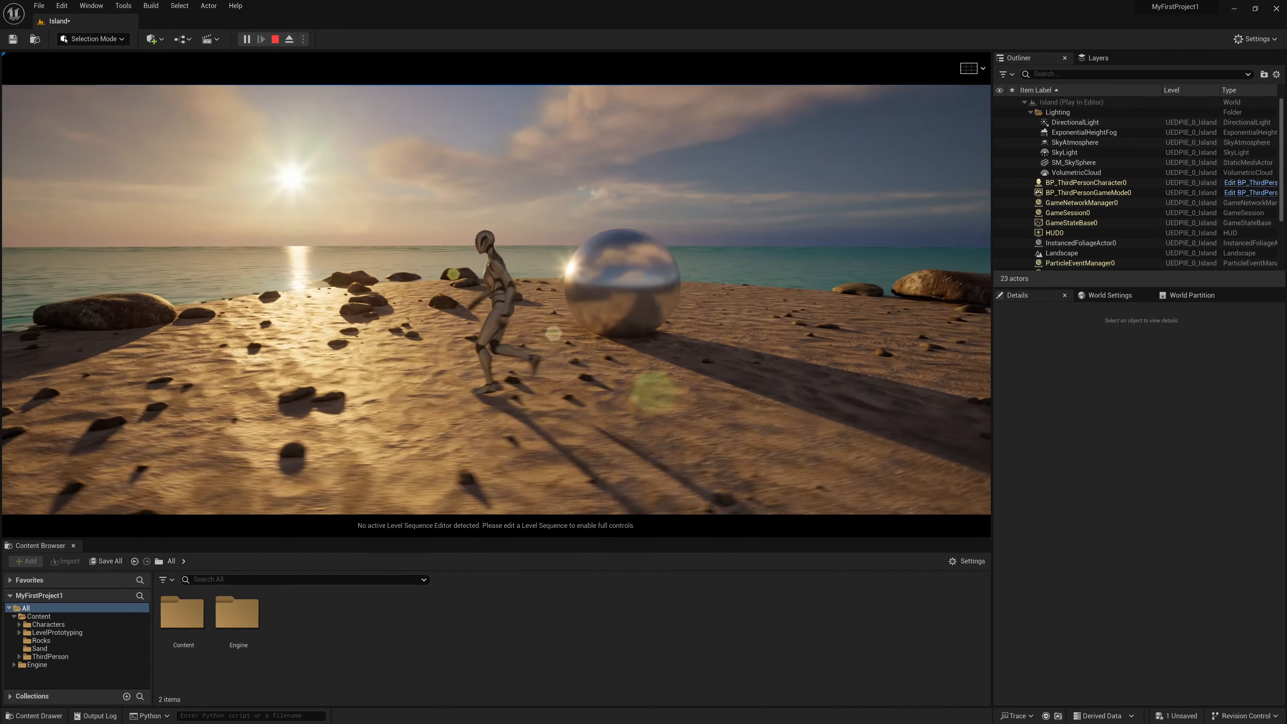
{"action": "key", "text": "s"}
{"action": "key", "text": "d"}
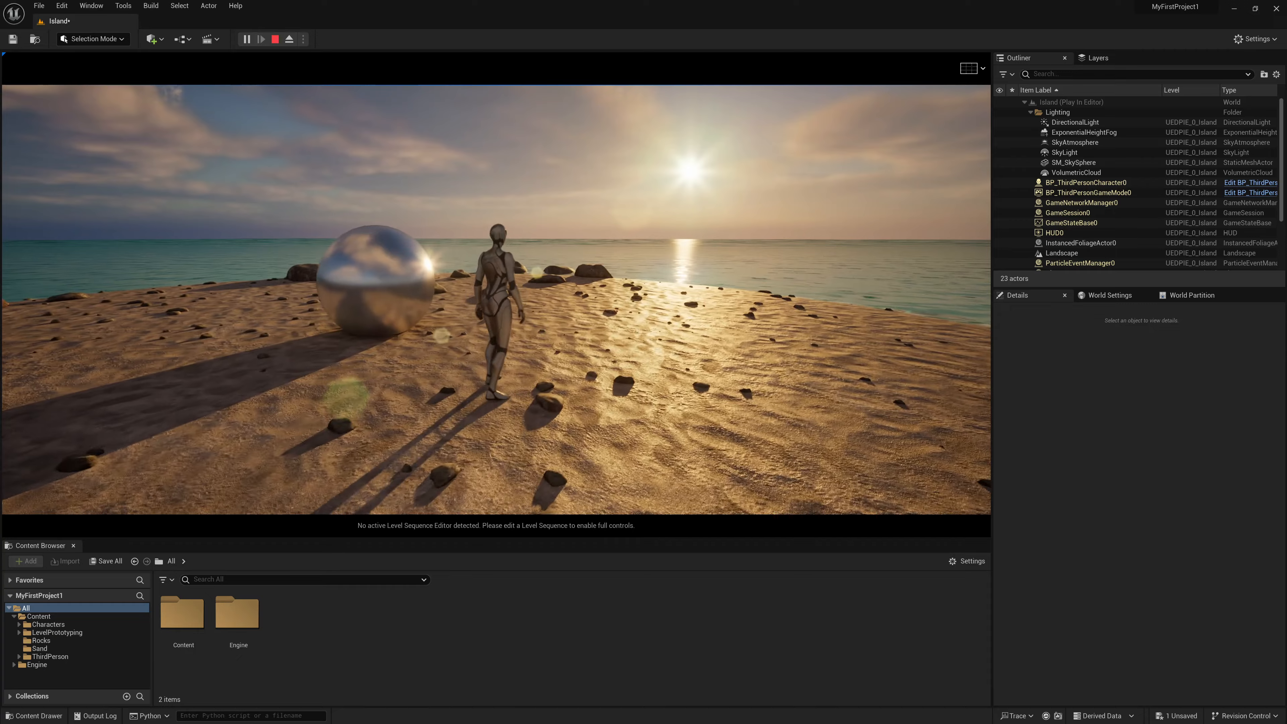
{"action": "key", "text": "d"}
{"action": "key", "text": "d"}
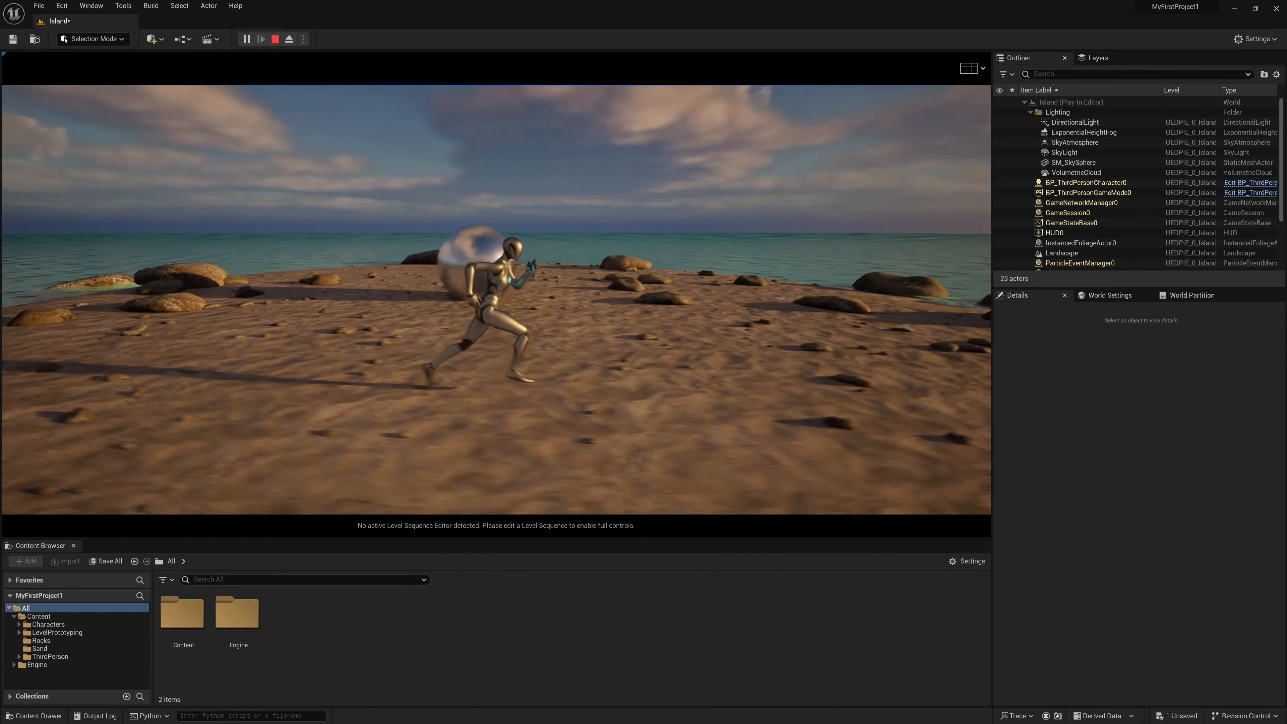
{"action": "key", "text": "a"}
{"action": "key", "text": "d"}
{"action": "key", "text": "s"}
{"action": "key", "text": "d"}
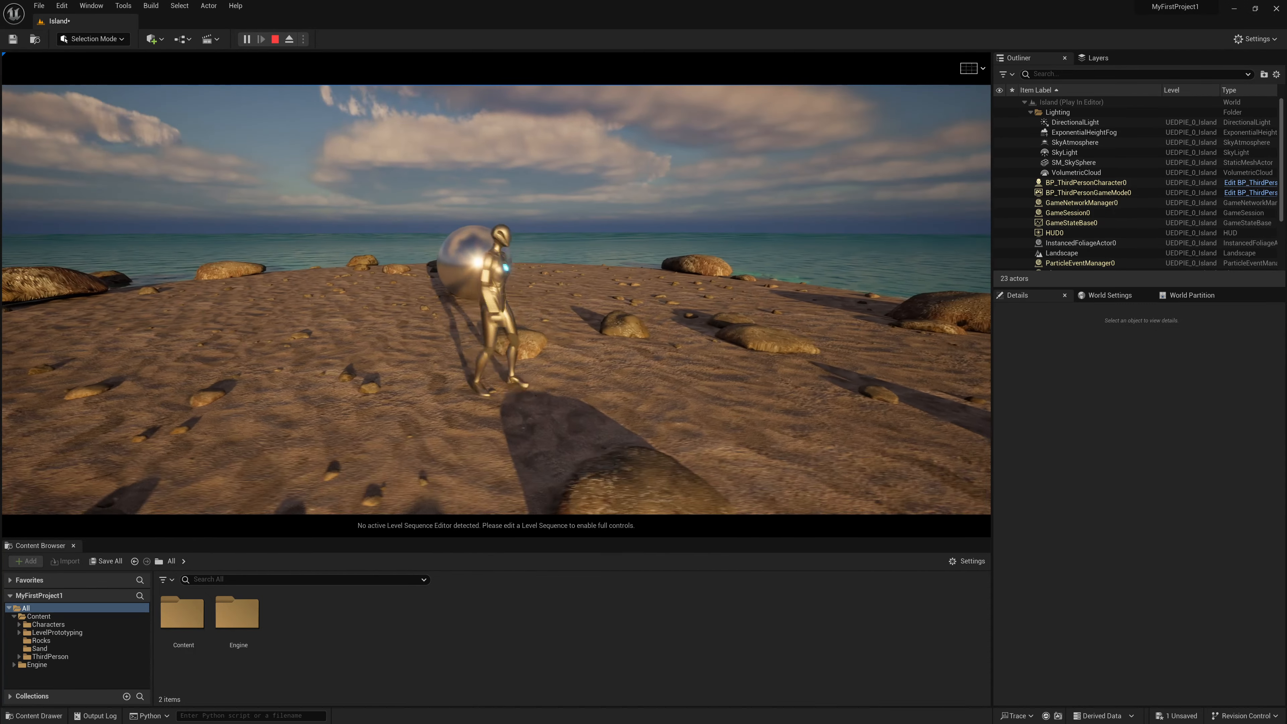
{"action": "key", "text": "s"}
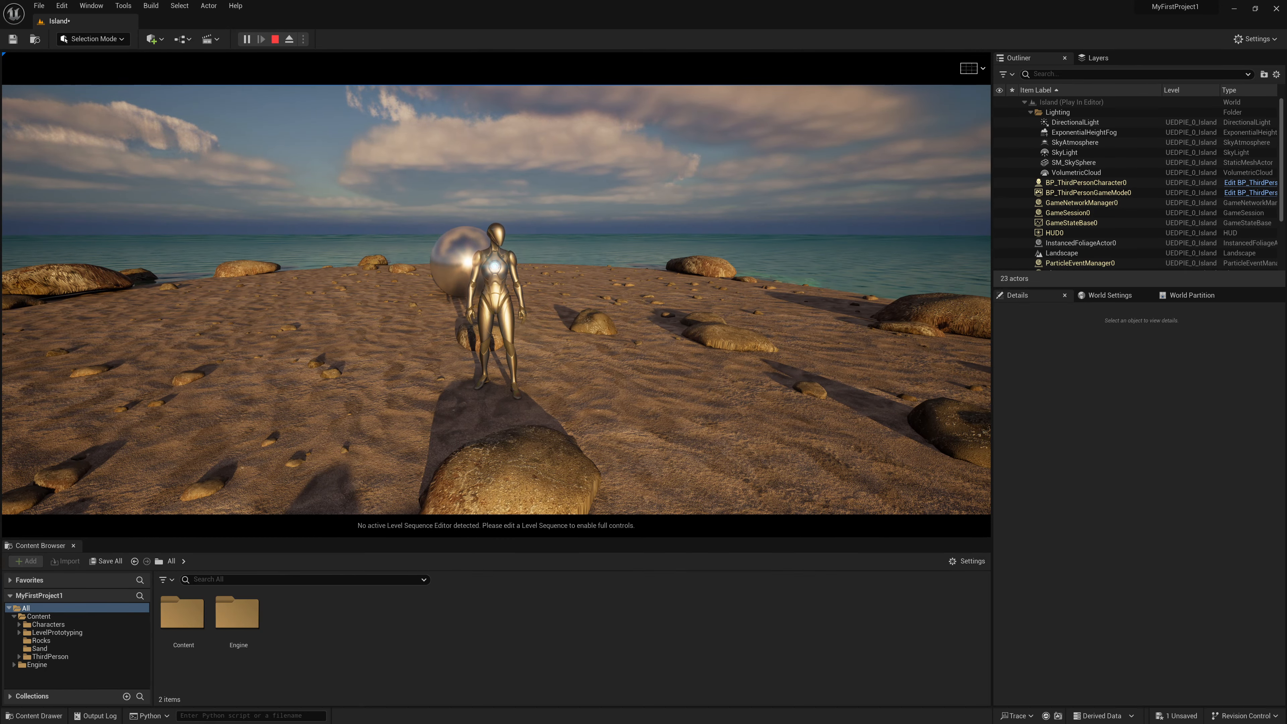
{"action": "key", "text": "Escape"}
- Frame the metallic sphere and beach against the sunset in game view and open the high-resolution screenshot tool
{"action": "right_click_drag", "start_coordinate": [496, 299], "coordinate": [709, 279]}
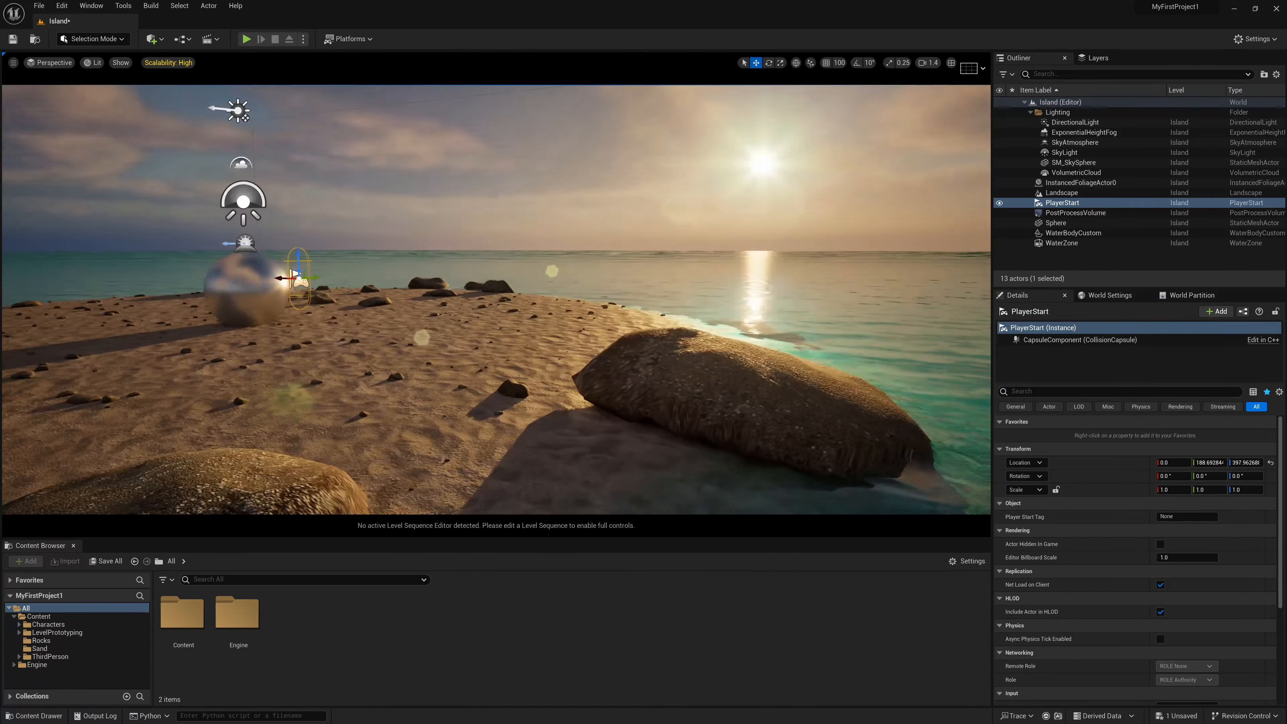
{"action": "key", "text": "a"}
{"action": "right_click_drag", "start_coordinate": [214, 315], "coordinate": [253, 317]}
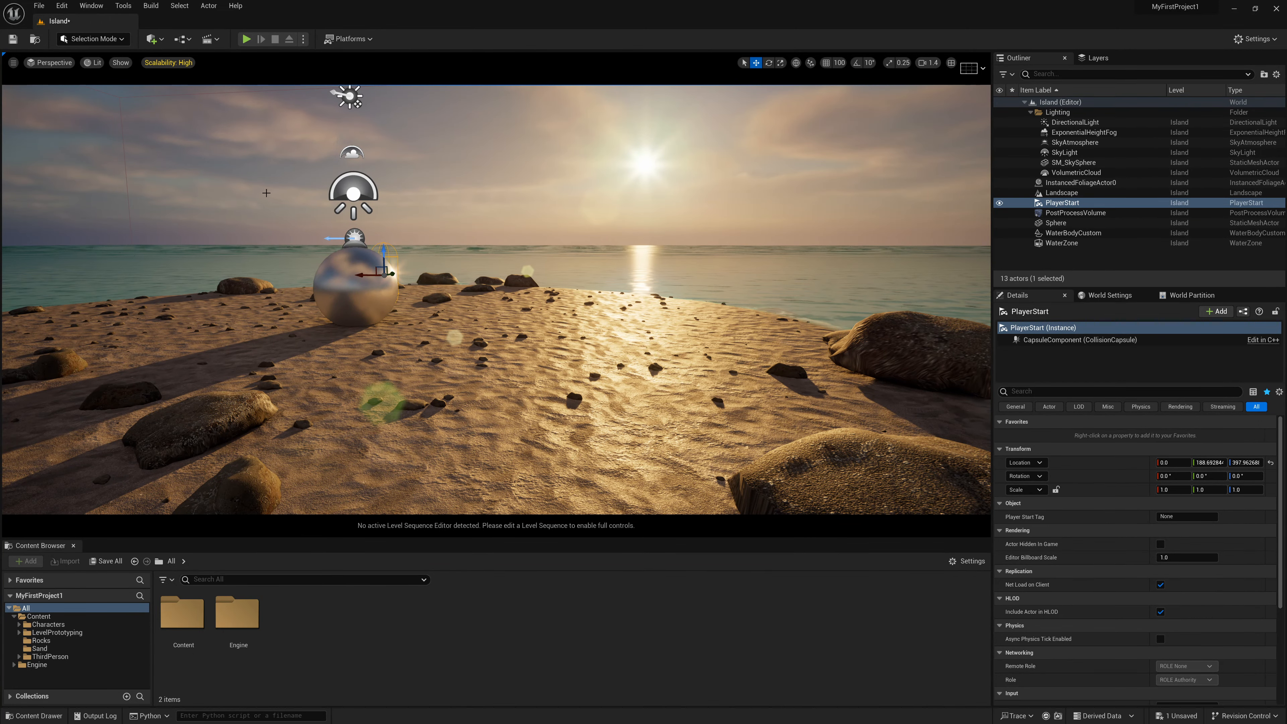
{"action": "key", "text": "a"}
{"action": "mouse_move", "coordinate": [266, 193]}
{"action": "right_mouse_down"}
{"action": "mouse_move", "coordinate": [288, 163]}
{"action": "mouse_move", "coordinate": [276, 180]}
{"action": "right_mouse_up"}
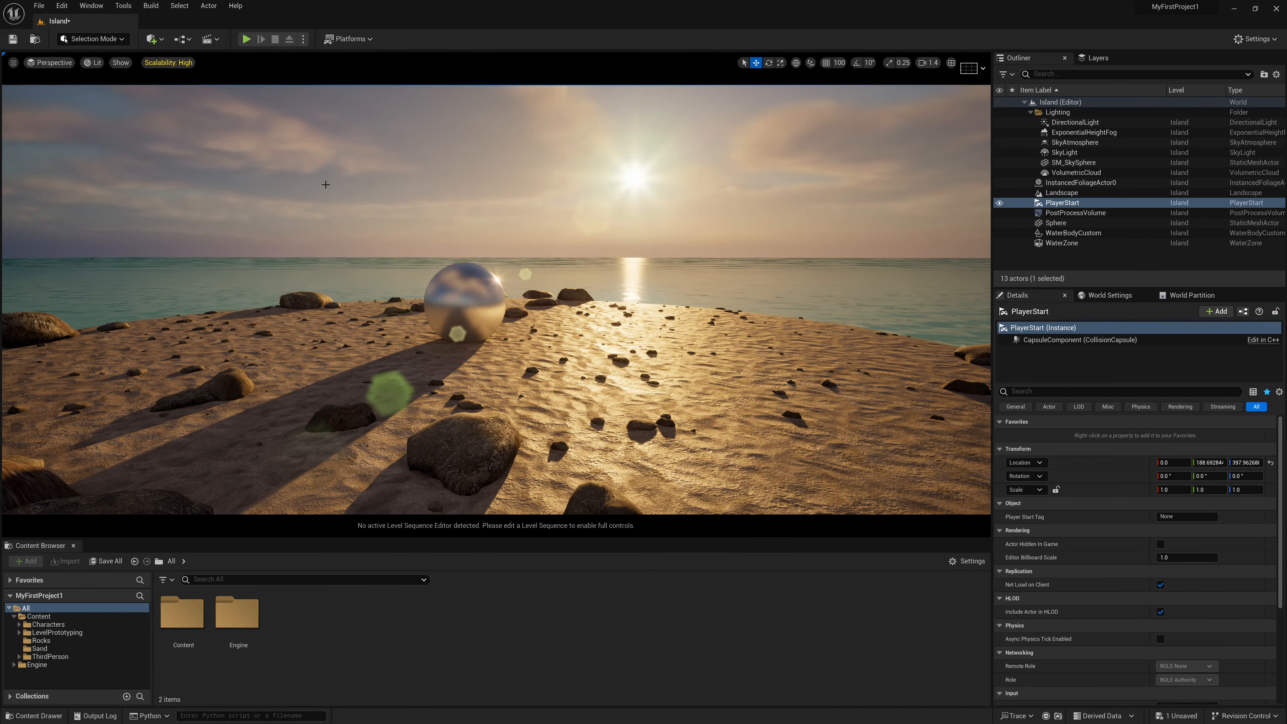
{"action": "left_click", "coordinate": [13, 63]}
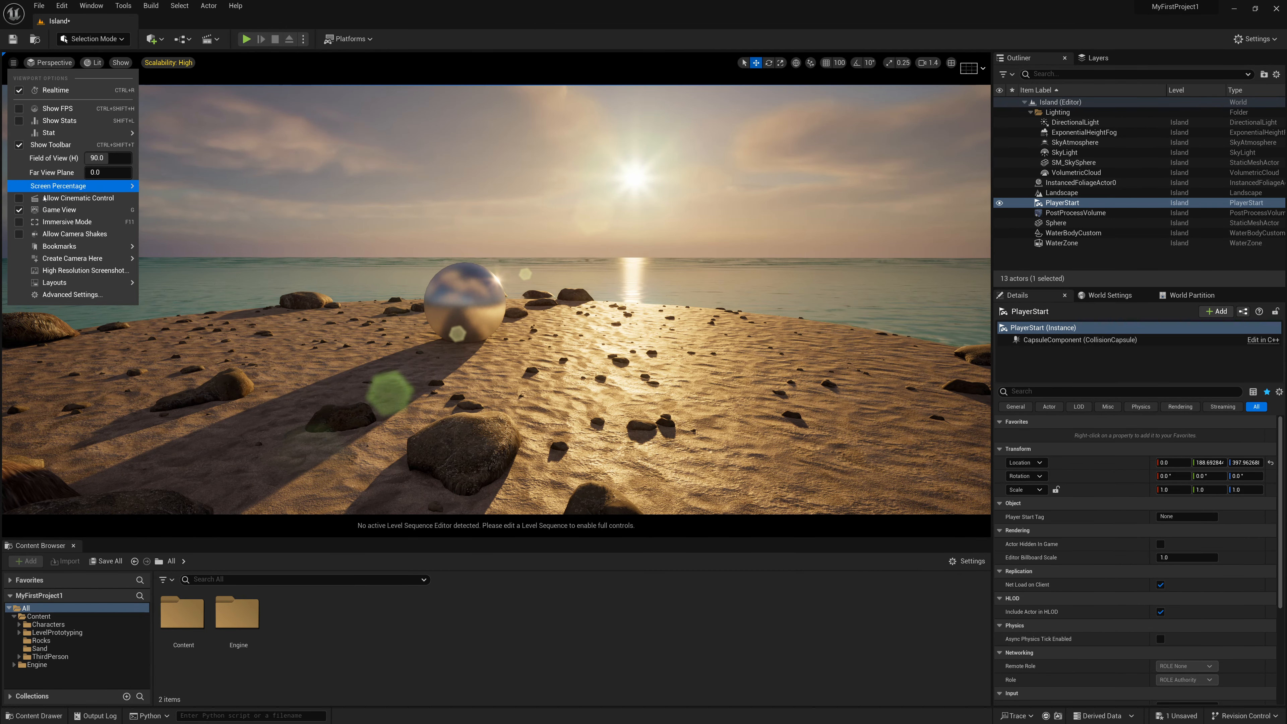
{"action": "mouse_move", "coordinate": [23, 260]}
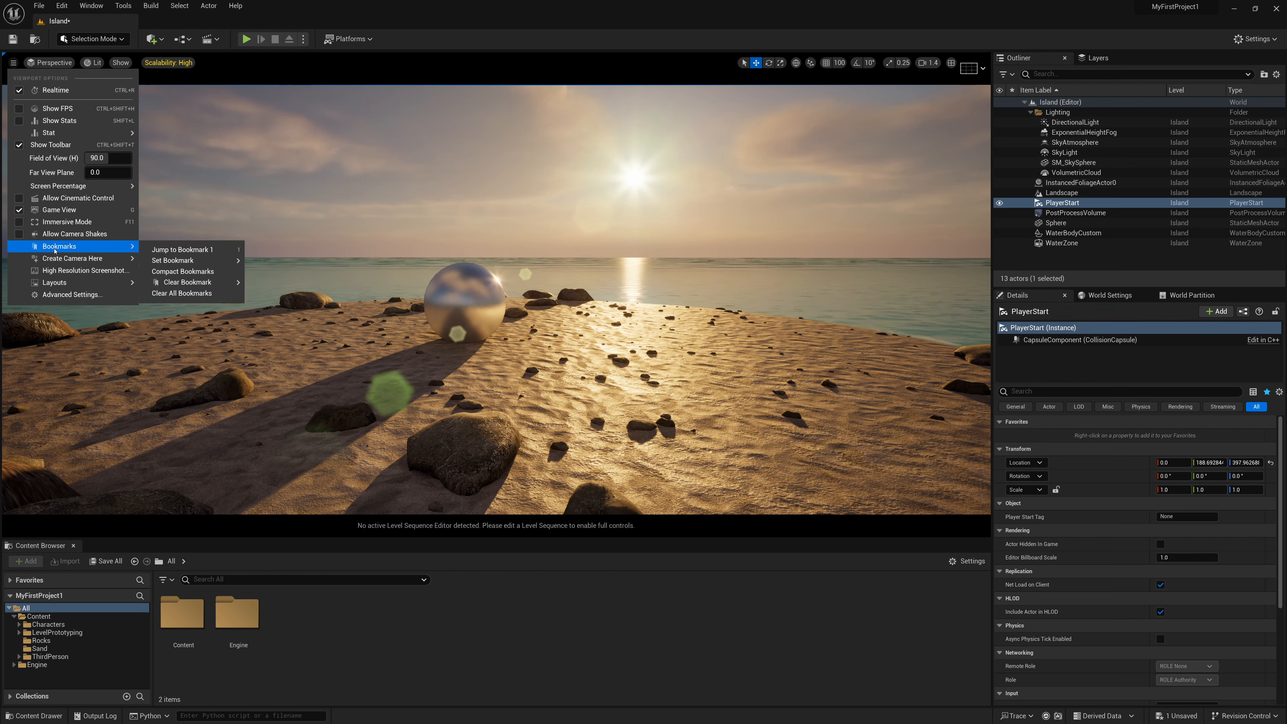
{"action": "left_click", "coordinate": [97, 270]}
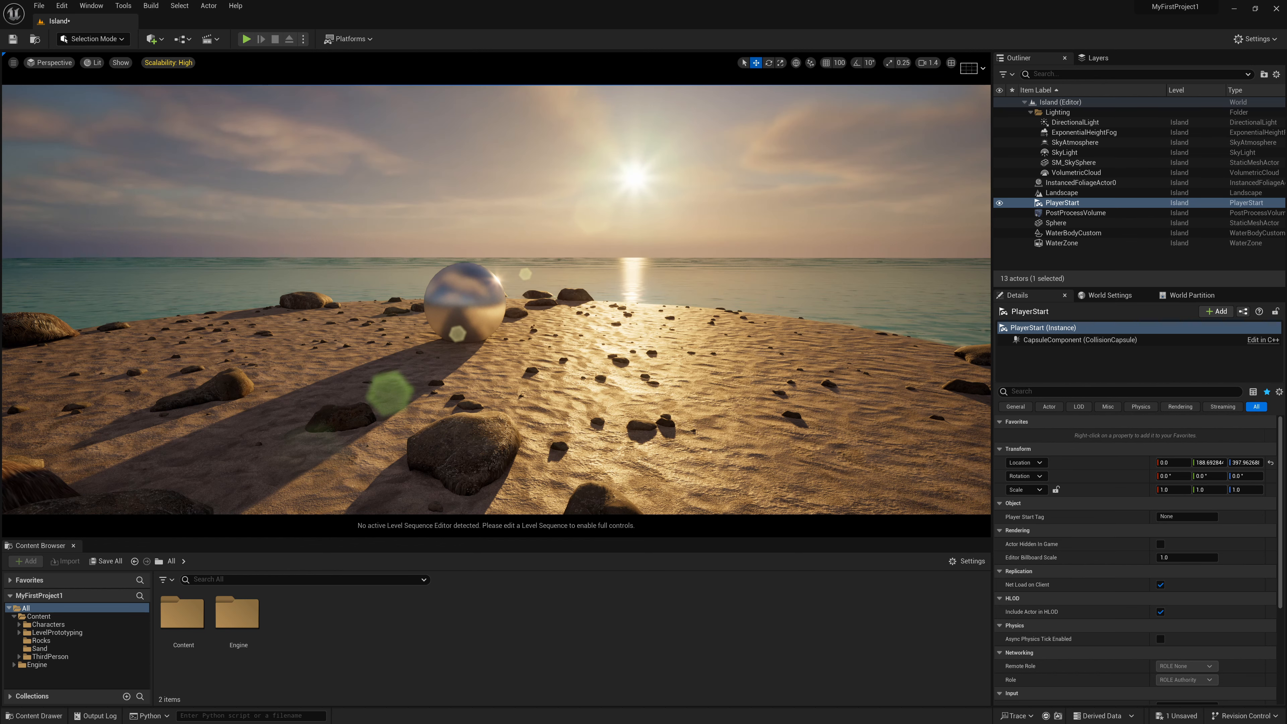
- Add a level sequence and save it as NewLevelSequence in the Content folder
{"action": "left_click", "coordinate": [210, 39]}
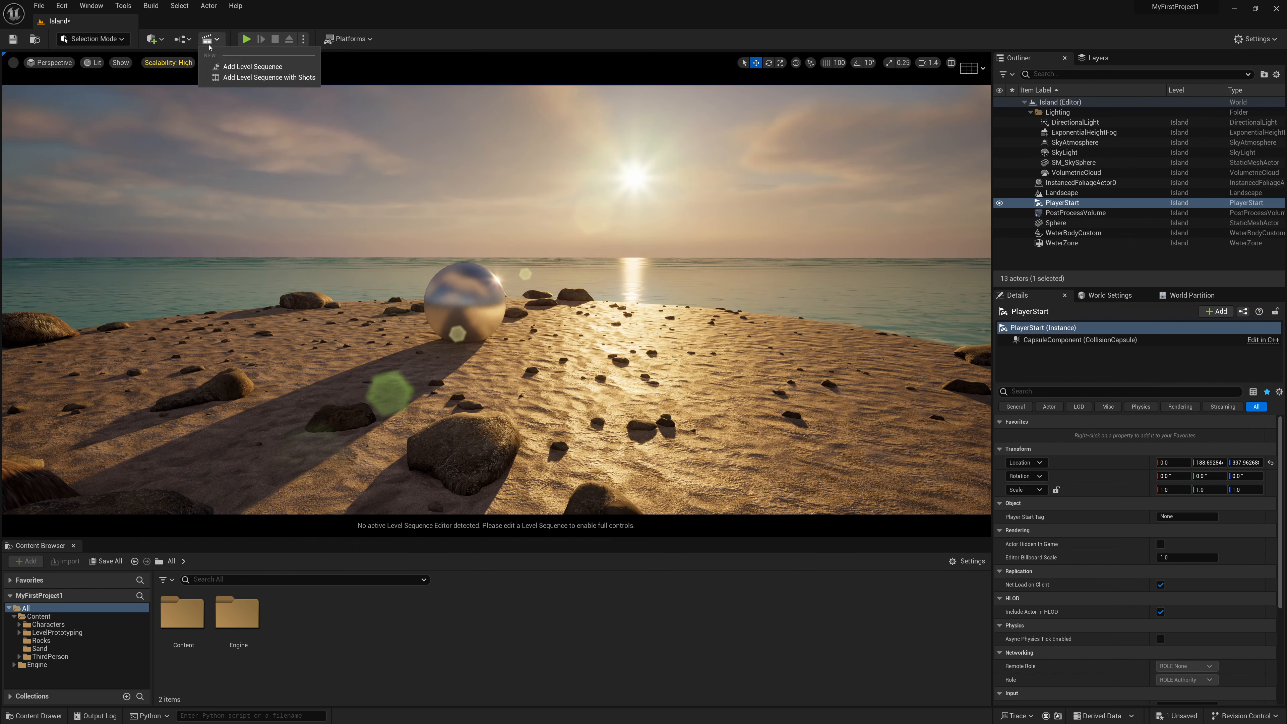
{"action": "left_click", "coordinate": [283, 67]}
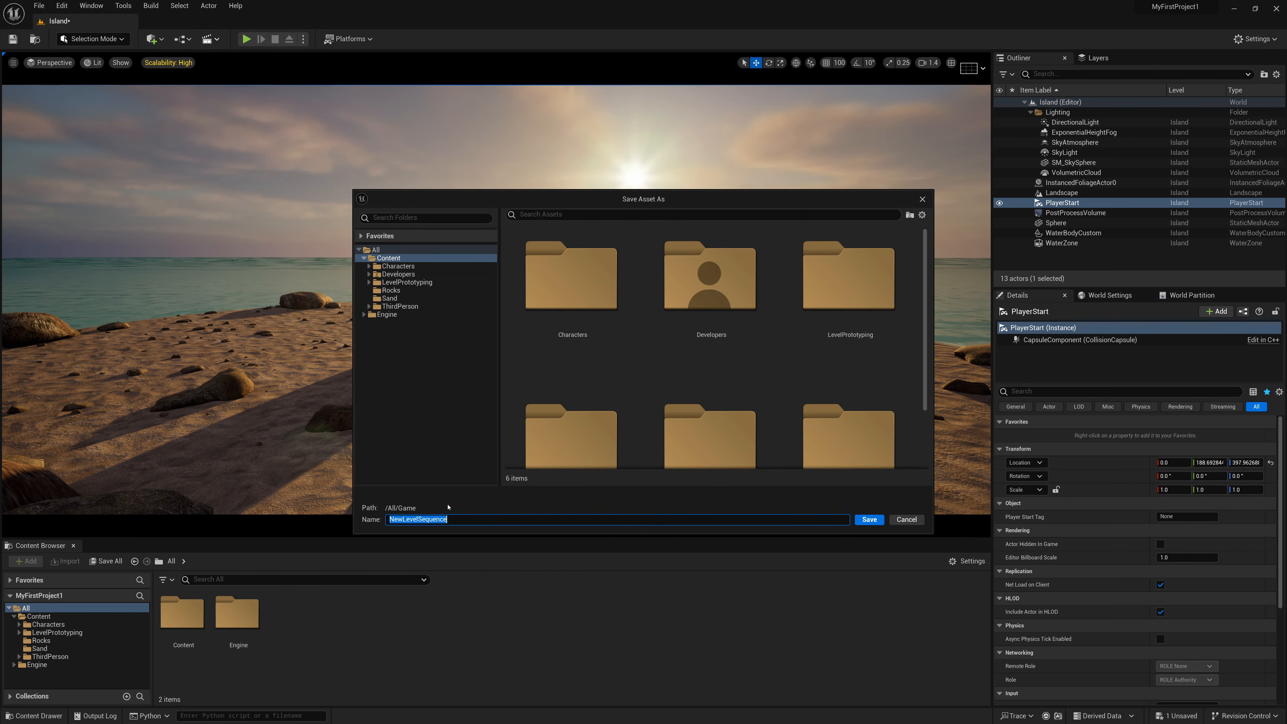
{"action": "left_click", "coordinate": [863, 522]}
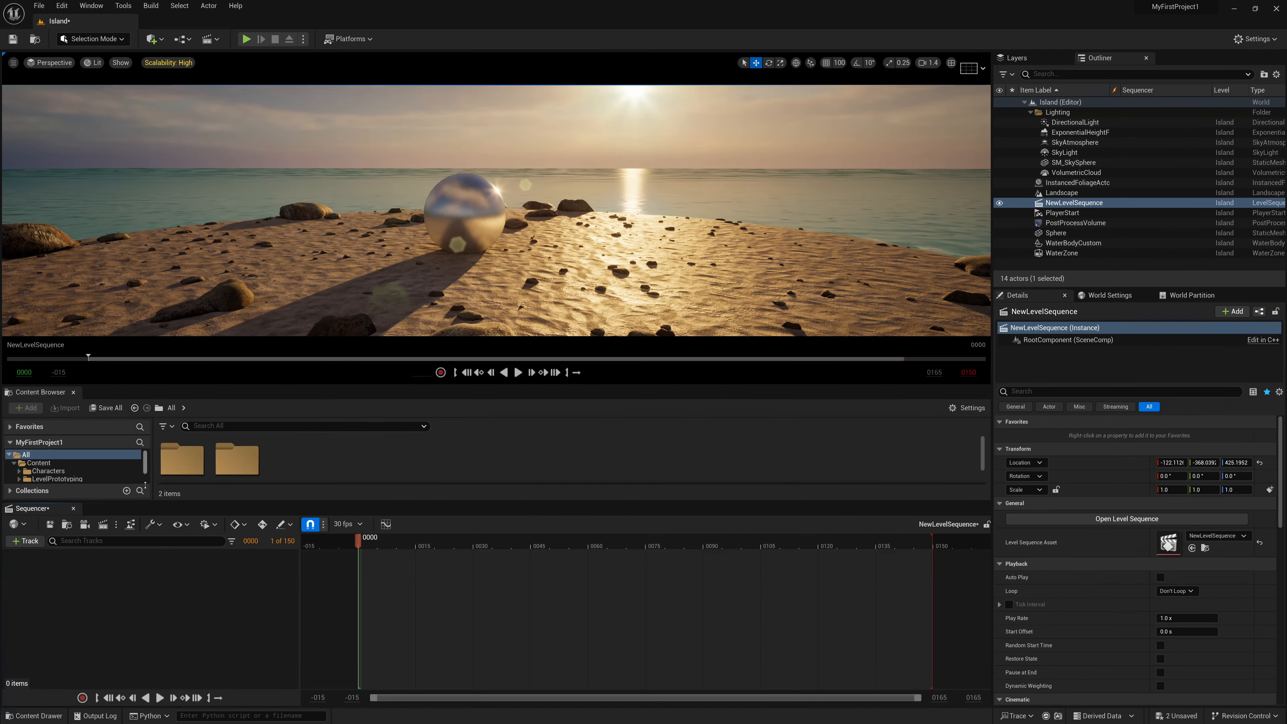
{"action": "mouse_move", "coordinate": [368, 541]}
{"action": "left_mouse_down"}
{"action": "mouse_move", "coordinate": [474, 542]}
{"action": "mouse_move", "coordinate": [362, 553]}
{"action": "left_mouse_up"}
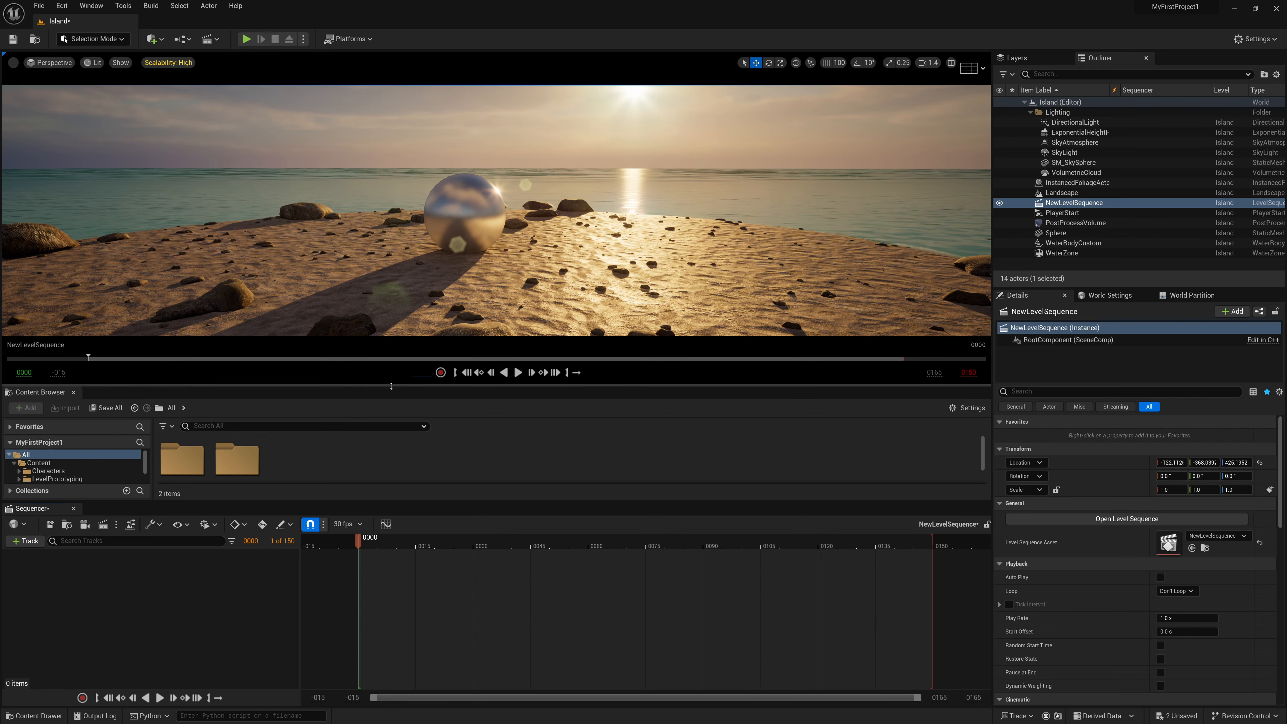
- Enlarge the viewport, pull the view back to show the whole island, and create a Camera Actor from the current view
{"action": "left_click_drag", "start_coordinate": [381, 394], "coordinate": [381, 507]}
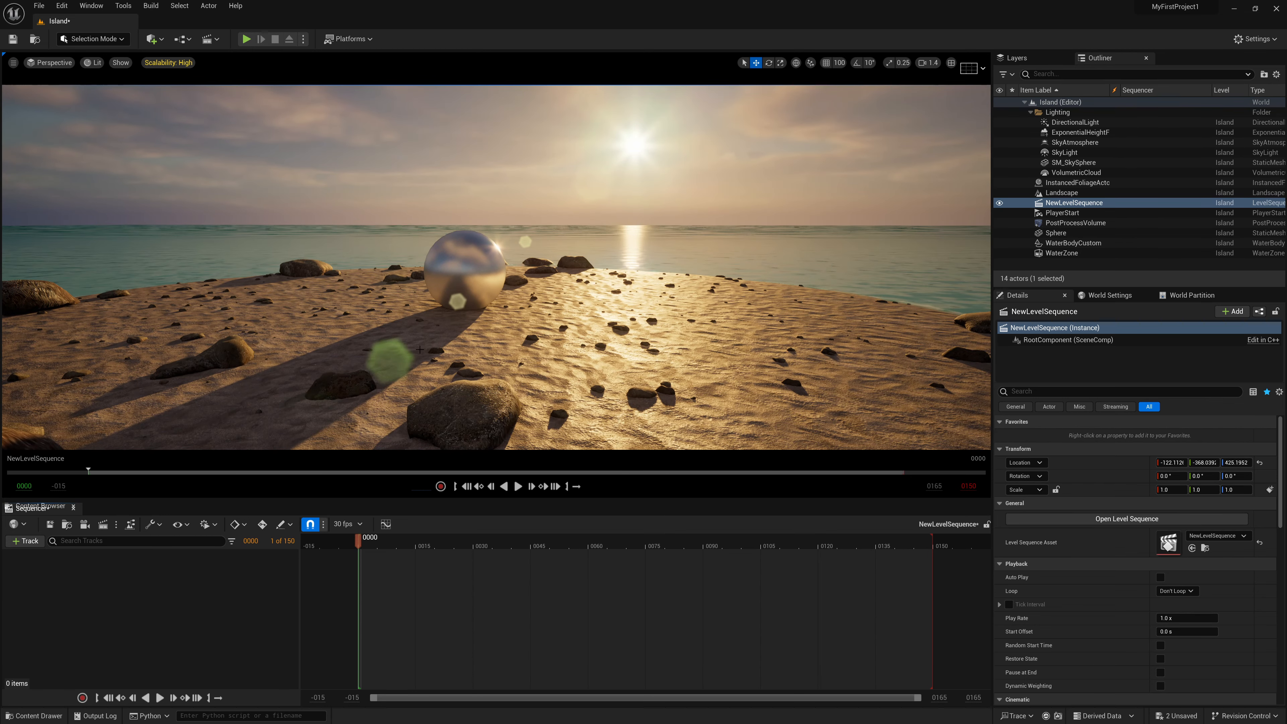
{"action": "right_click_drag", "start_coordinate": [120, 137], "coordinate": [128, 140]}
{"action": "key", "text": "s"}
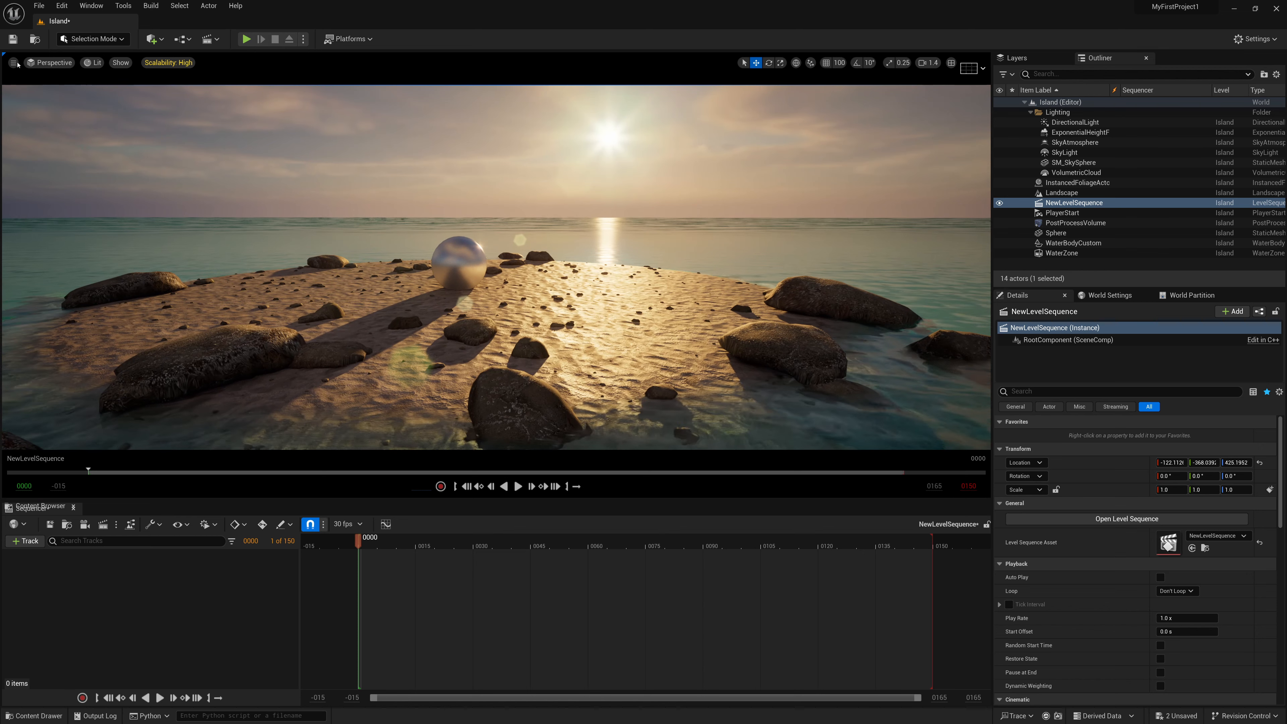
{"action": "left_click", "coordinate": [15, 63]}
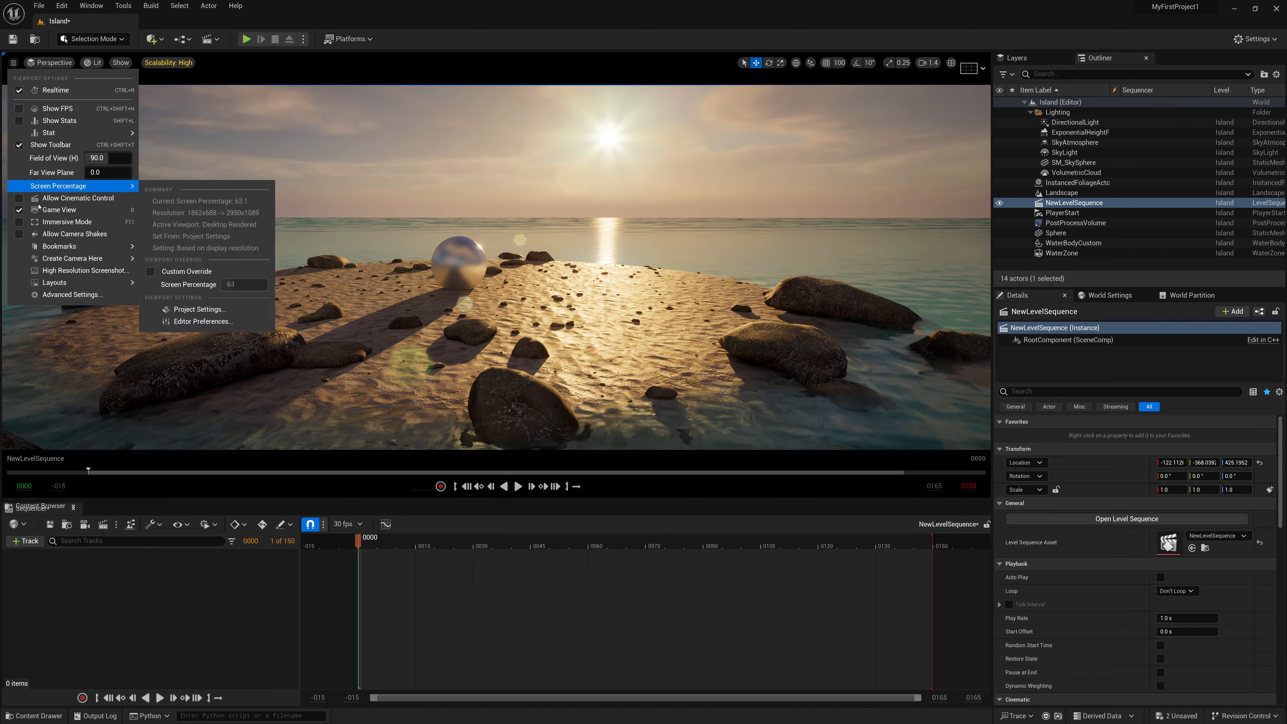
{"action": "mouse_move", "coordinate": [101, 258]}
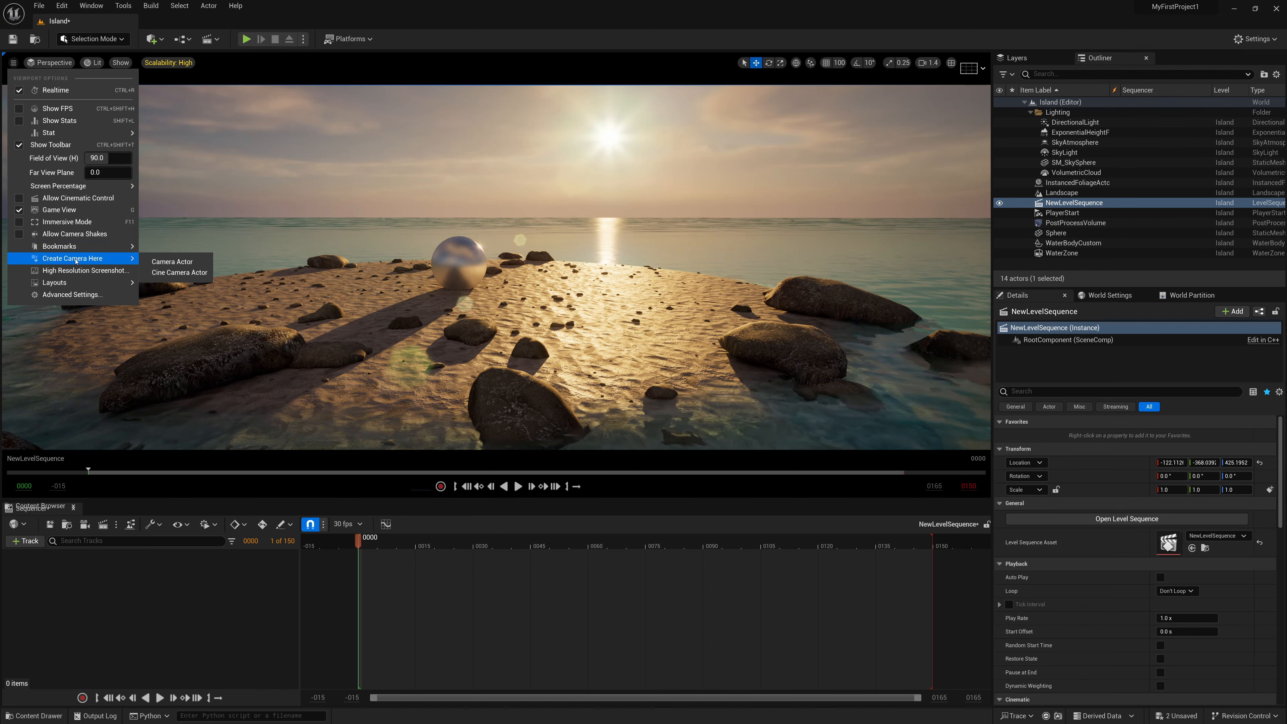
{"action": "left_click", "coordinate": [172, 262]}
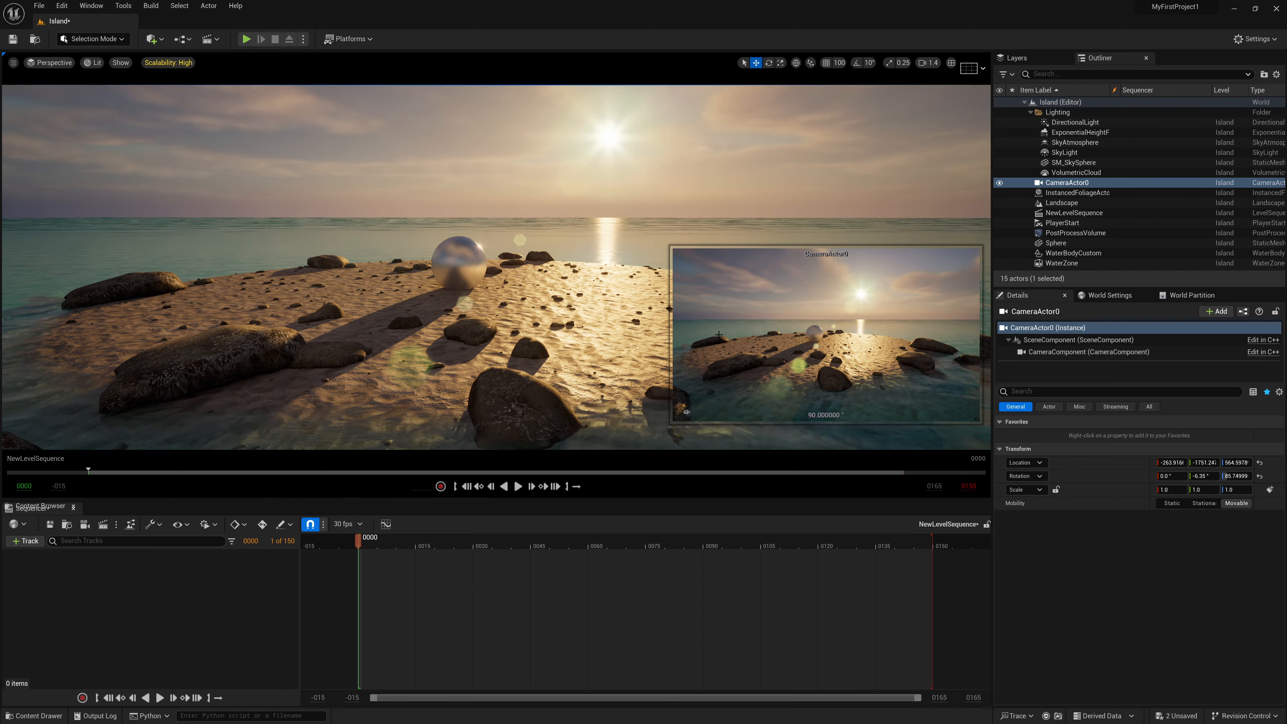
- Add a Camera Cut Track to the level sequence and bind CameraActor0 to it
{"action": "left_click_drag", "start_coordinate": [1069, 183], "coordinate": [241, 431]}
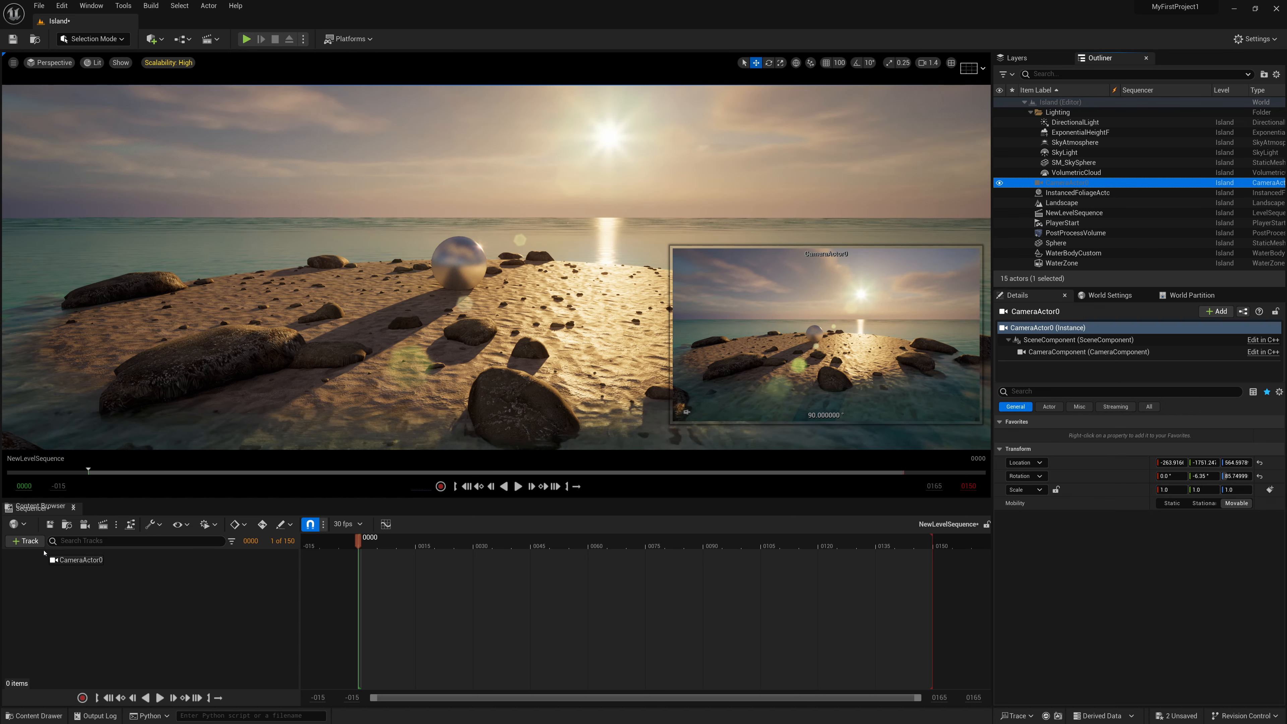
{"action": "left_click_drag", "start_coordinate": [44, 552], "coordinate": [46, 556]}
{"action": "left_click", "coordinate": [29, 545]}
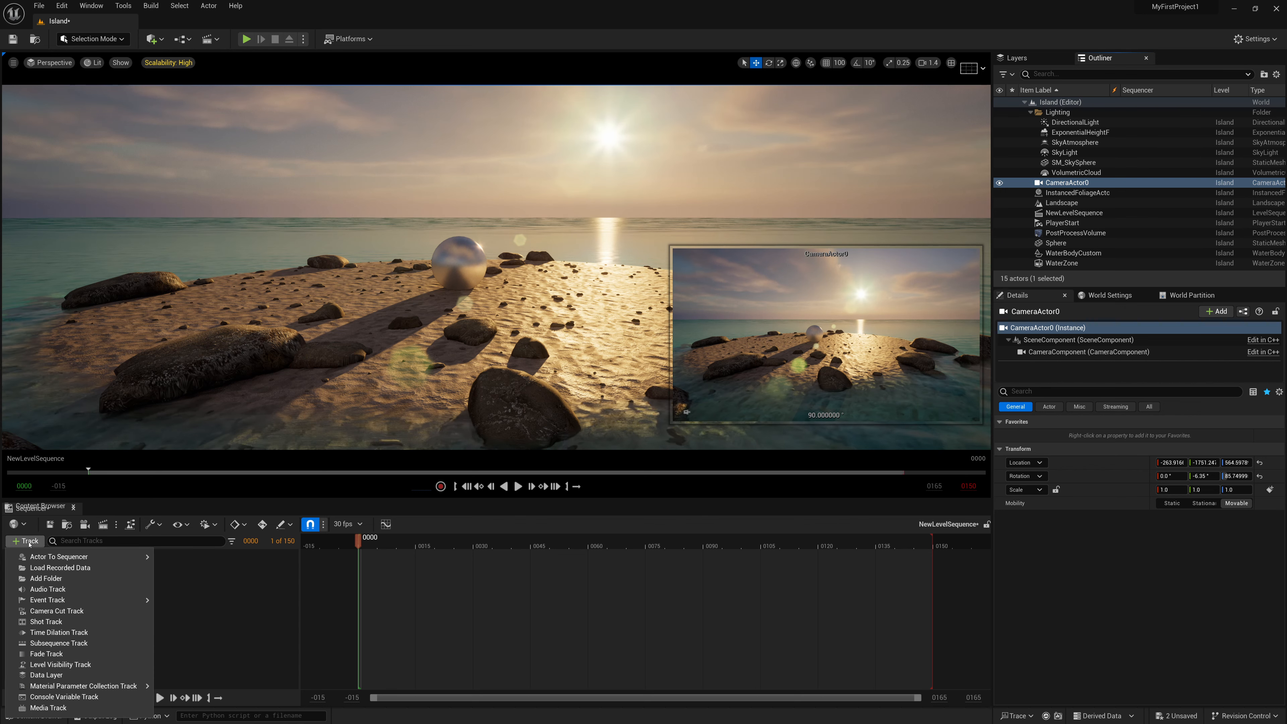
{"action": "left_click", "coordinate": [81, 599]}
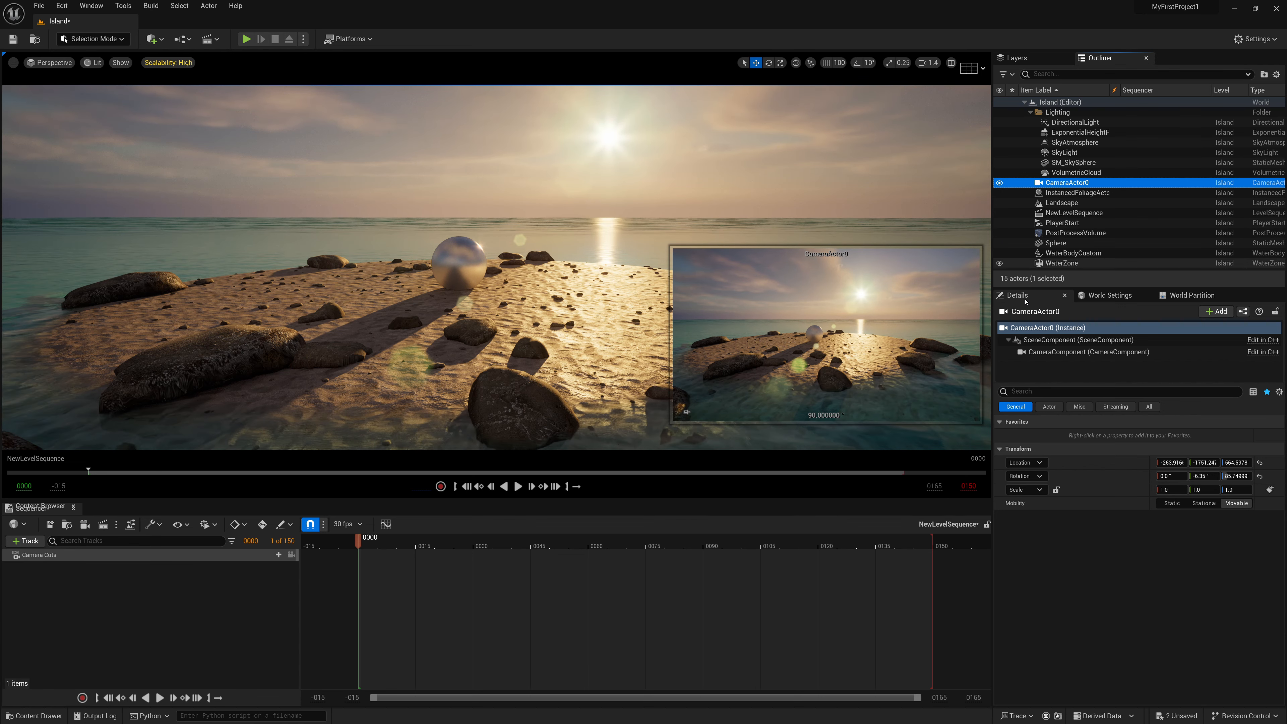
{"action": "left_click", "coordinate": [291, 554]}
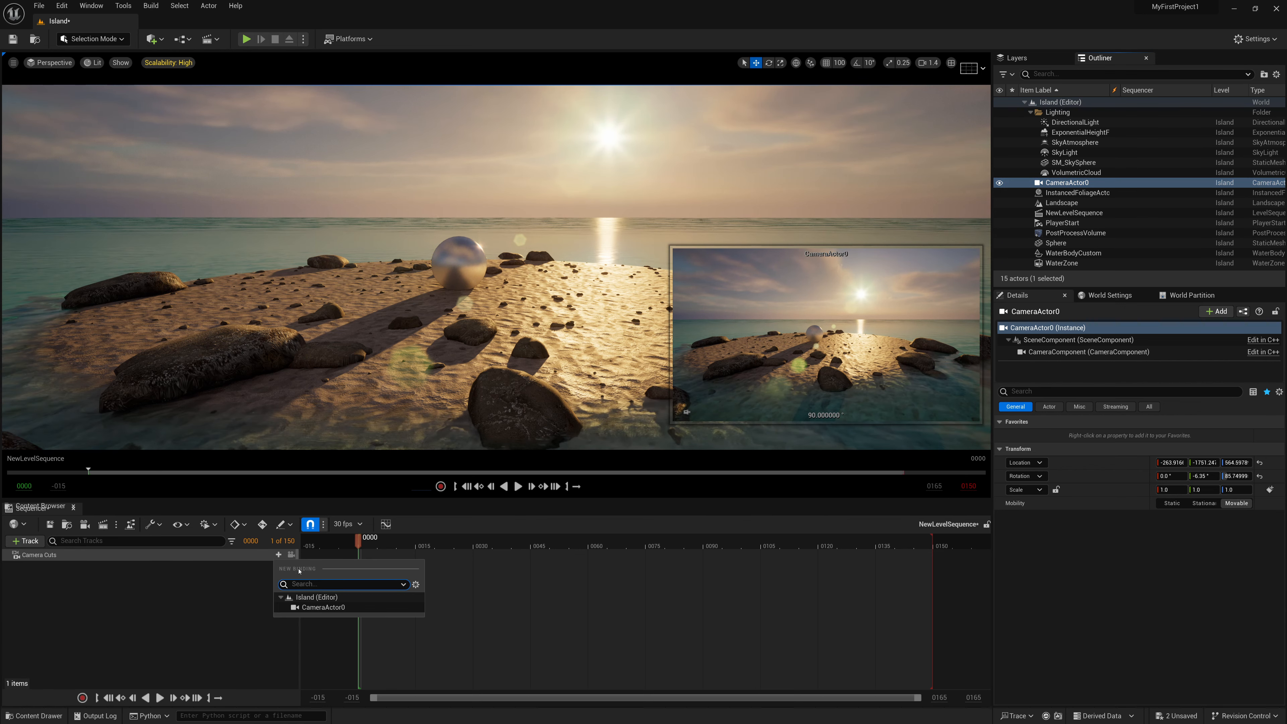
{"action": "left_click", "coordinate": [322, 607]}
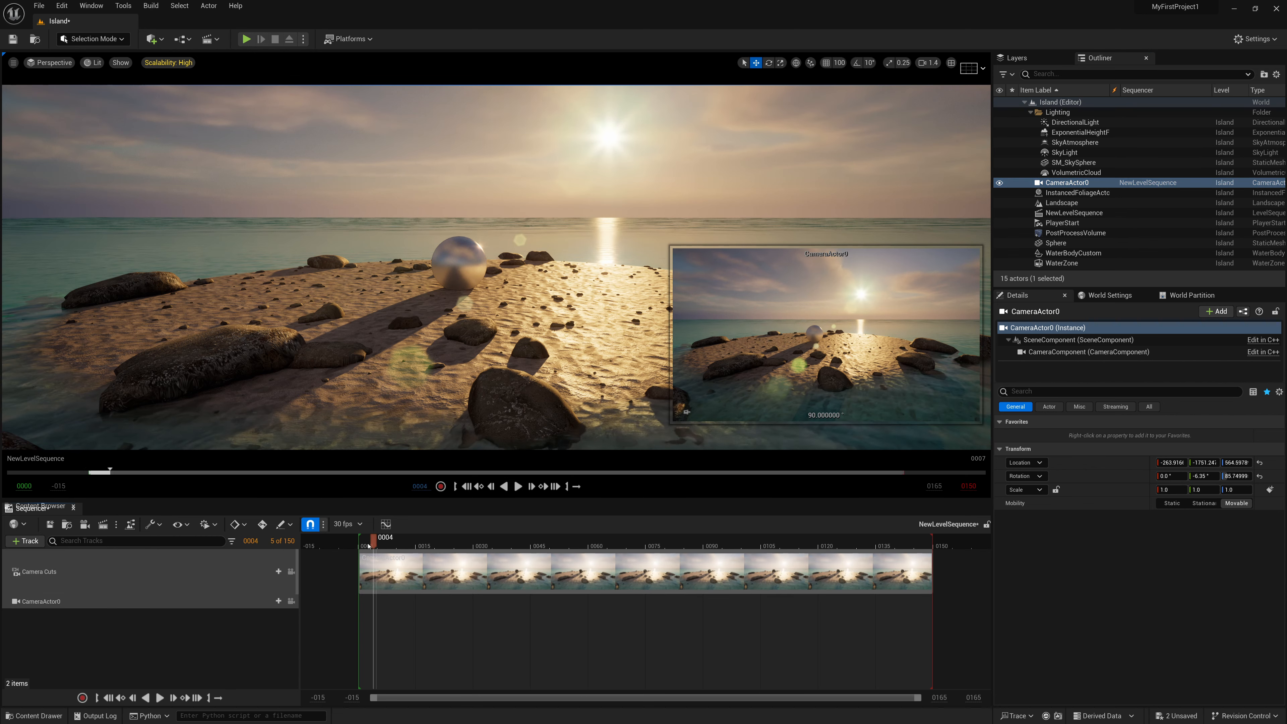
- Add a Transform track to CameraActor0 in the sequence and key its transform at frame 0
{"action": "left_click", "coordinate": [279, 601]}
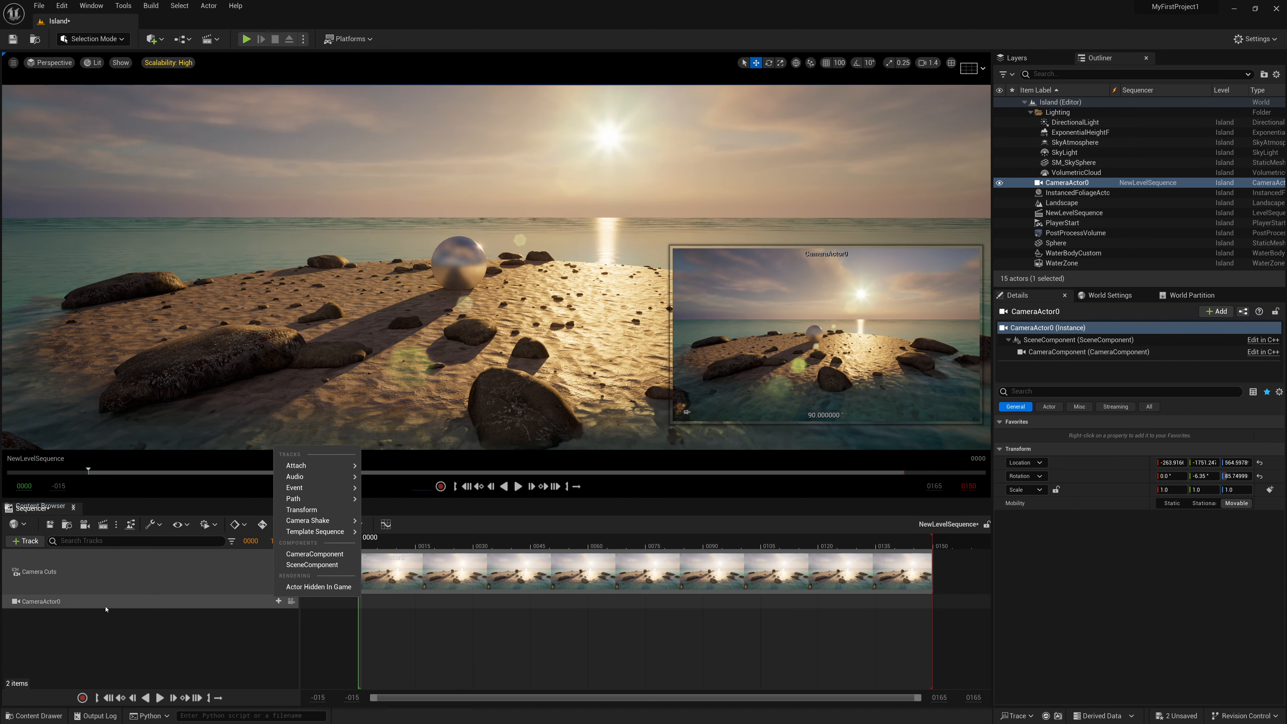
{"action": "left_click", "coordinate": [301, 509]}
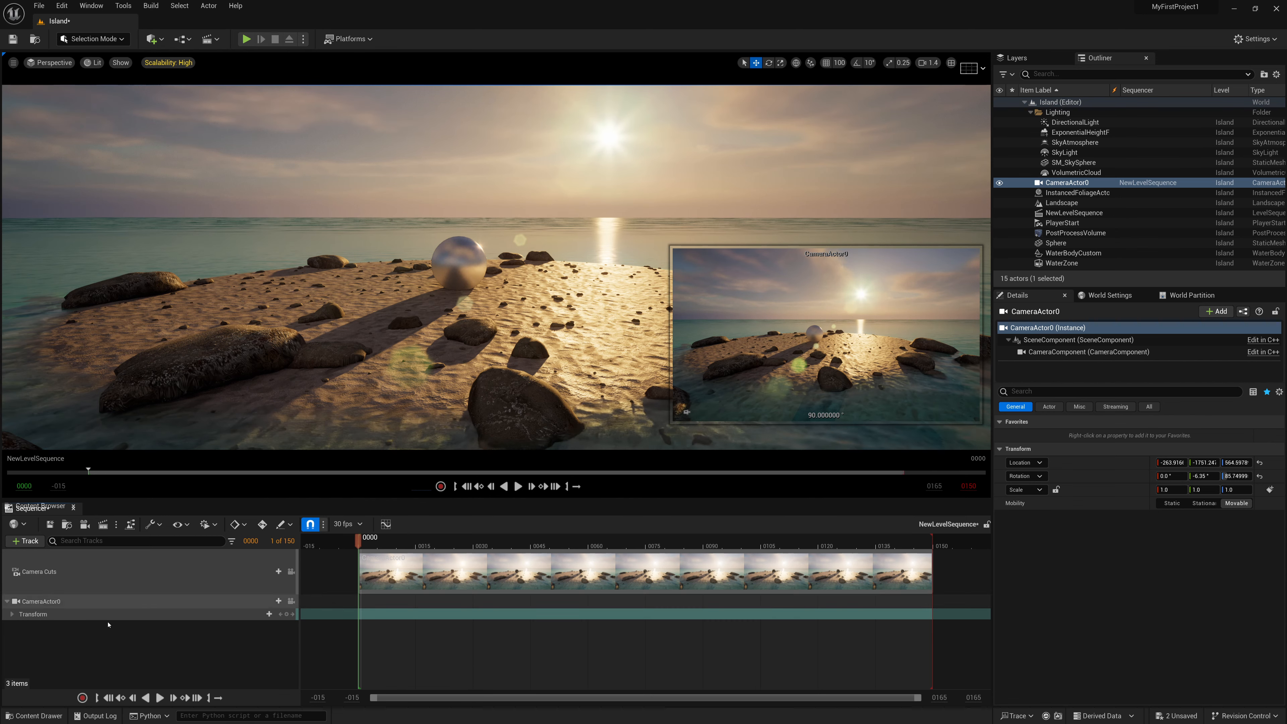
{"action": "left_click", "coordinate": [13, 614]}
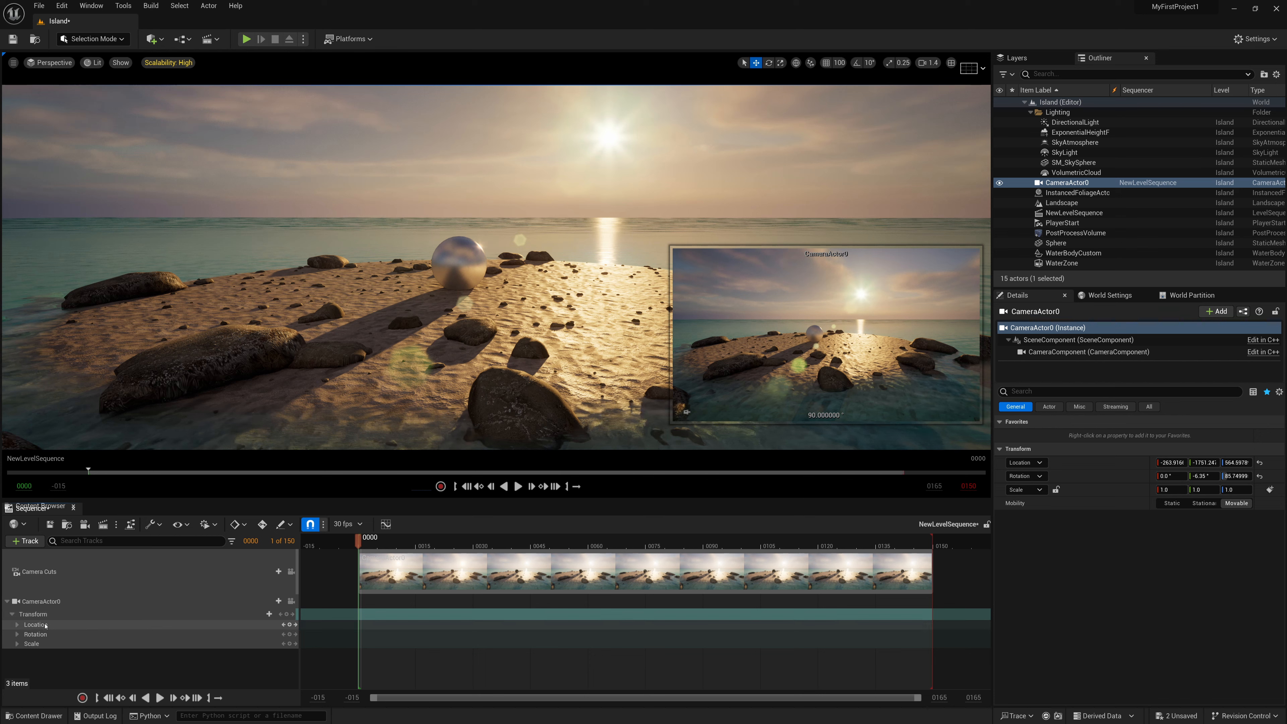
{"action": "left_click", "coordinate": [286, 614]}
- Pilot CameraActor0 in close to the metallic sphere at frame 120, key its transform there, and play back the camera move
{"action": "left_click", "coordinate": [52, 63]}
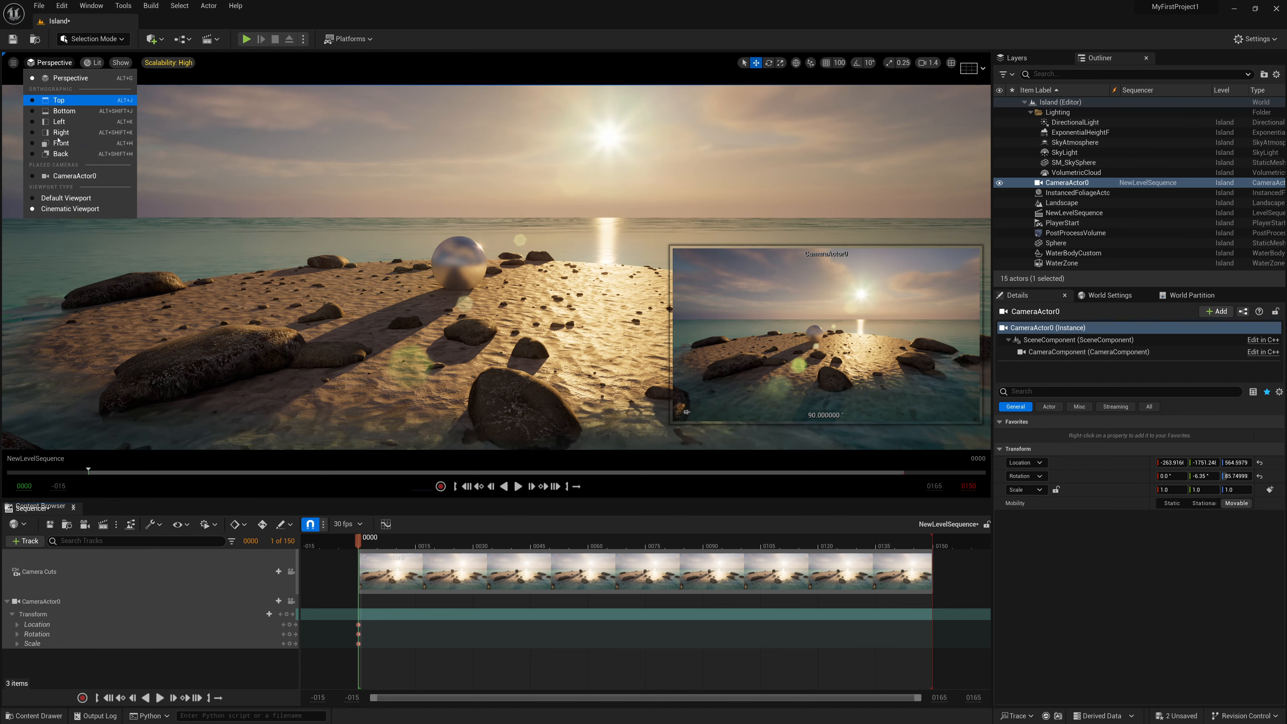
{"action": "left_click", "coordinate": [71, 175]}
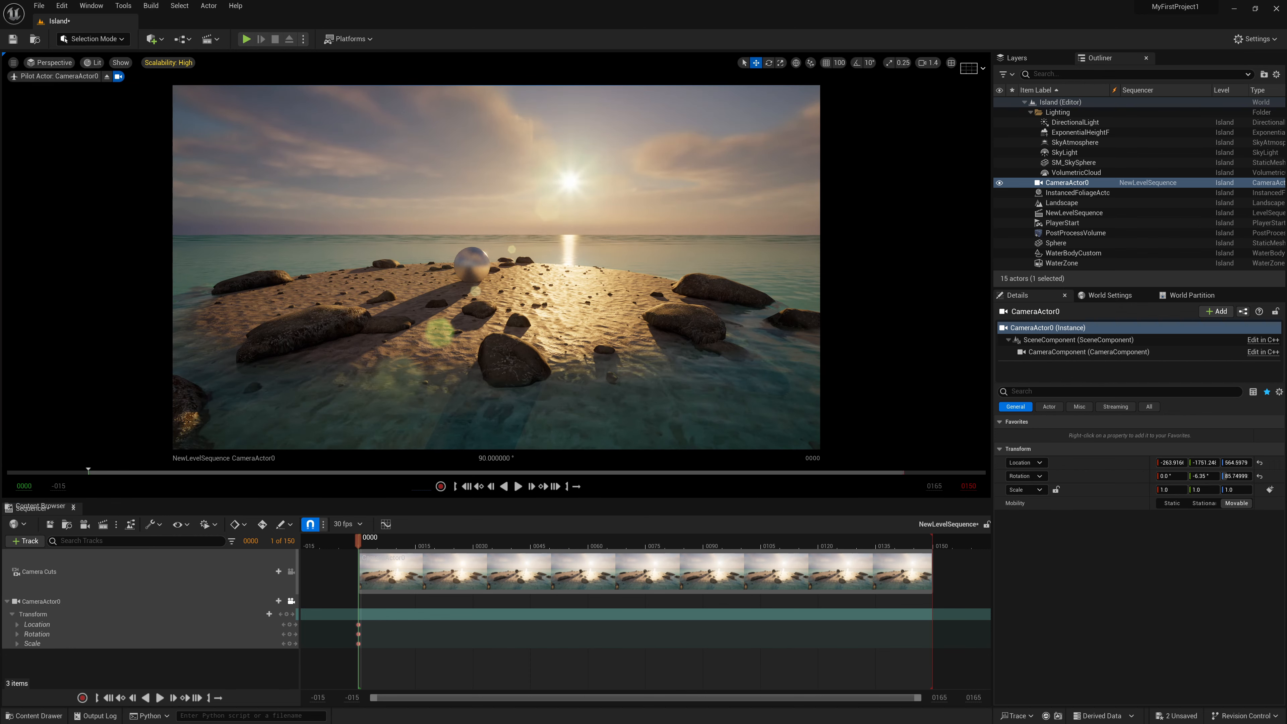
{"action": "right_click", "coordinate": [453, 260]}
{"action": "left_click_drag", "start_coordinate": [576, 540], "coordinate": [817, 552]}
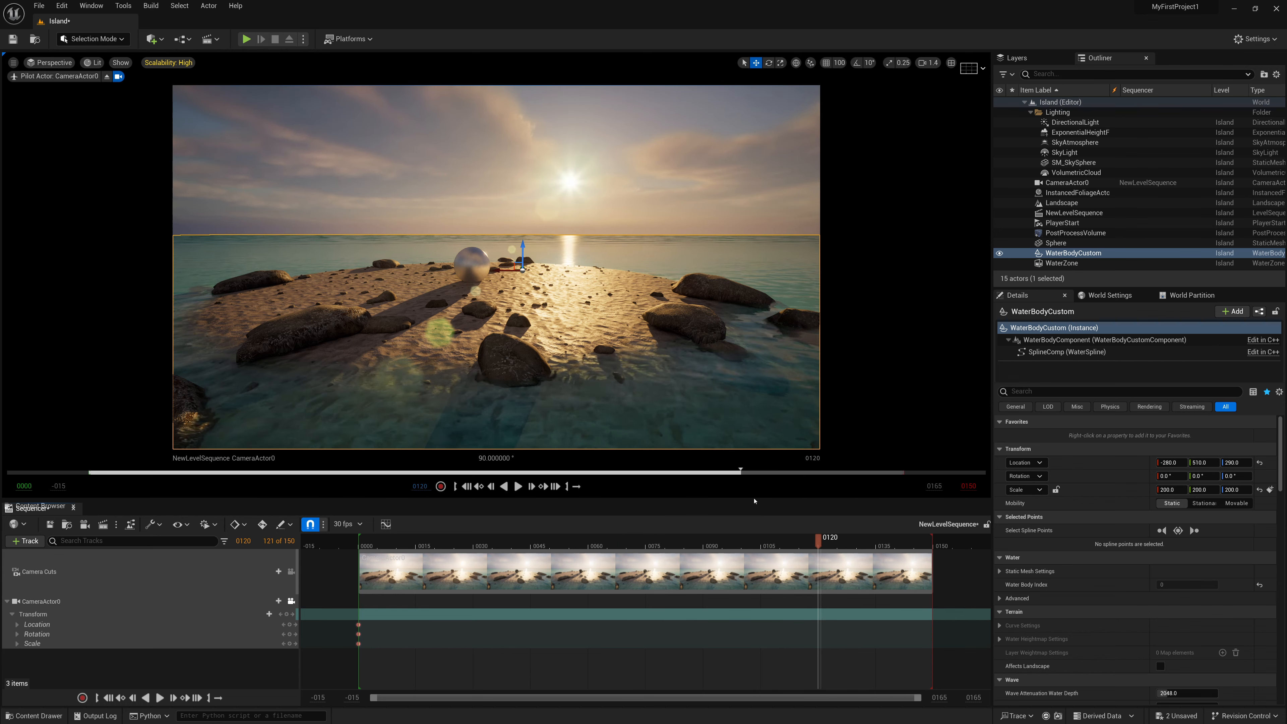
{"action": "mouse_move", "coordinate": [623, 363]}
{"action": "right_mouse_down"}
{"action": "mouse_move", "coordinate": [638, 369]}
{"action": "mouse_move", "coordinate": [631, 345]}
{"action": "right_mouse_up"}
{"action": "key", "text": "w"}
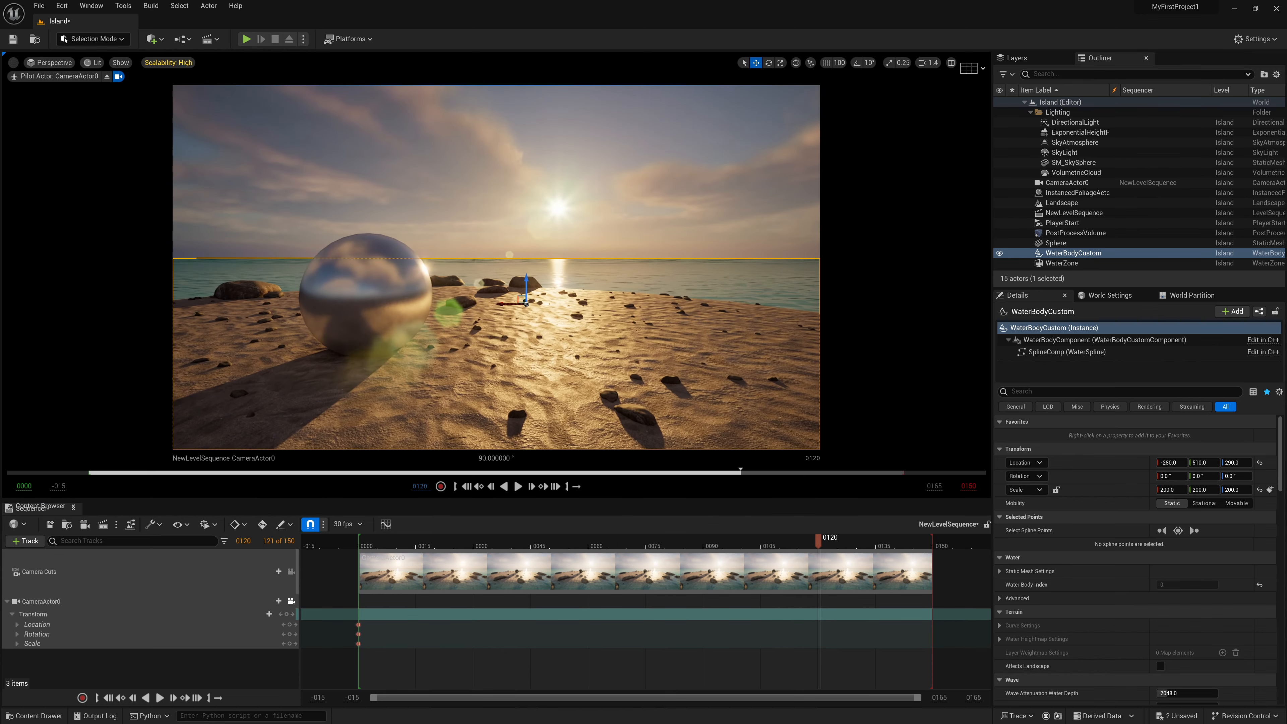
{"action": "left_click", "coordinate": [286, 614]}
{"action": "left_click", "coordinate": [396, 541]}
{"action": "key", "text": "space"}
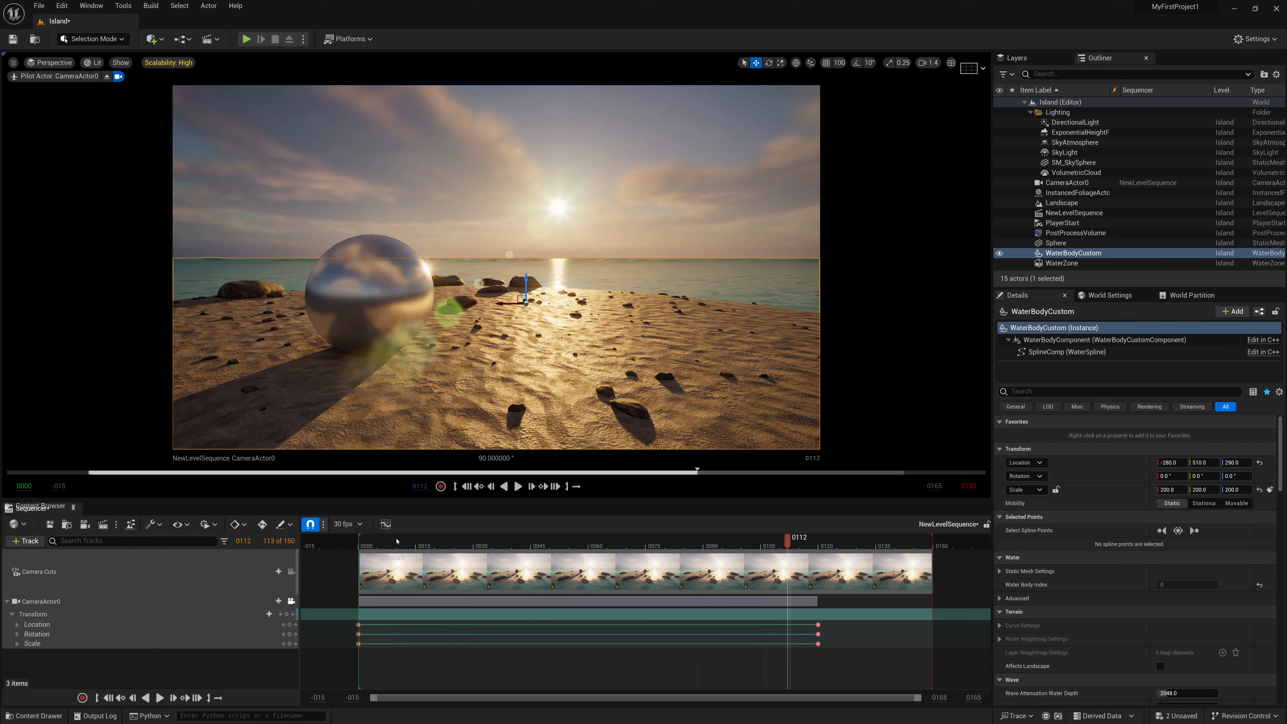
- Review the image output formats in the Render Movie Settings, keep Video Sequence (avi), and close the settings without capturing
{"action": "left_click", "coordinate": [104, 525]}
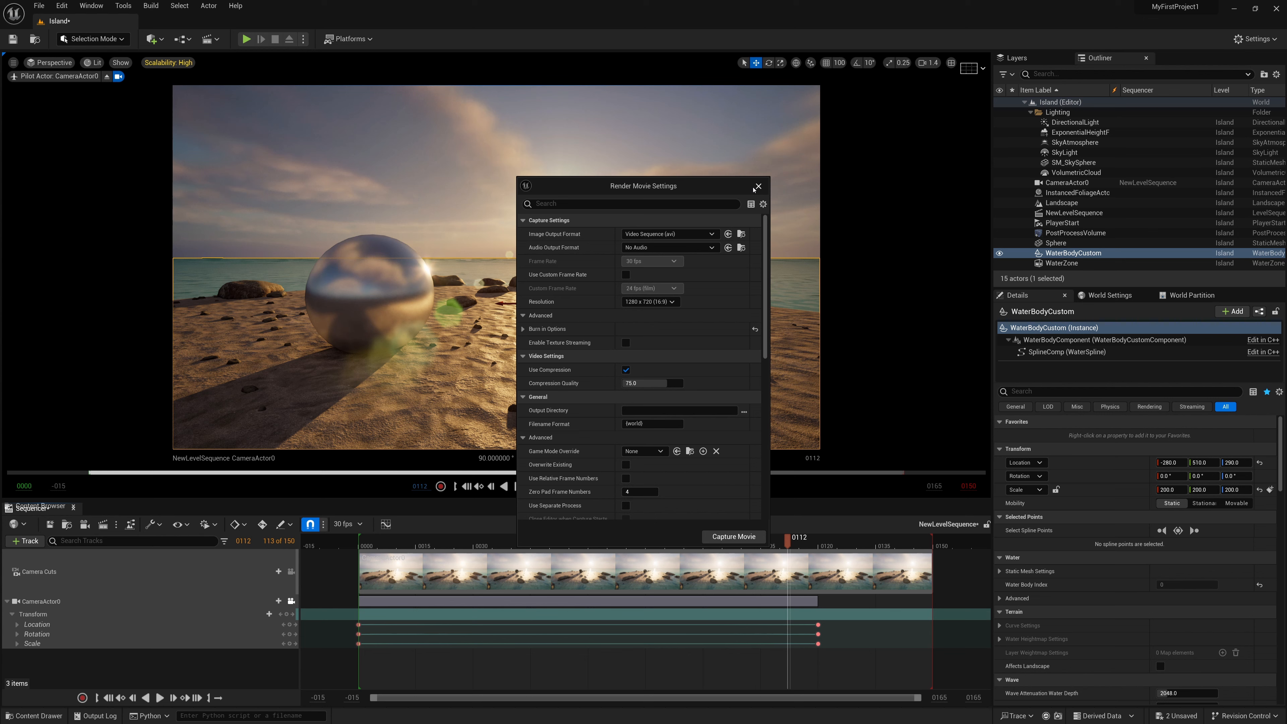
{"action": "left_click", "coordinate": [704, 235]}
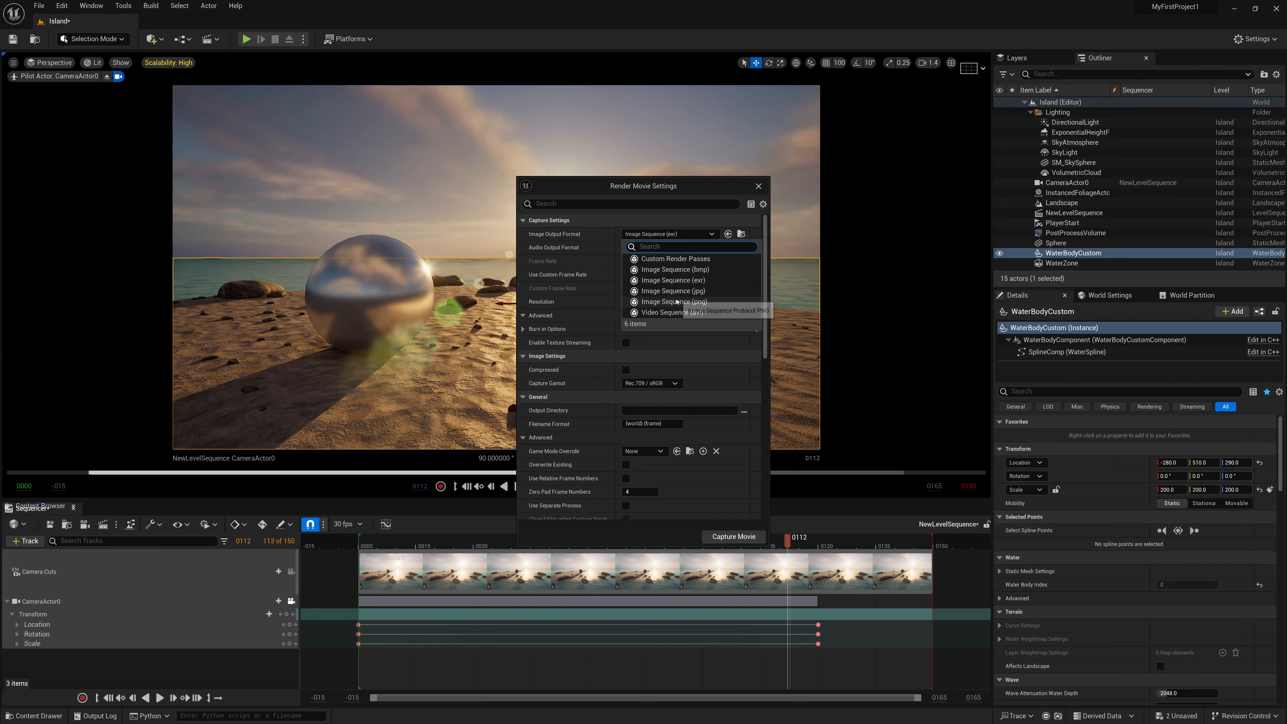
{"action": "left_click", "coordinate": [667, 314]}
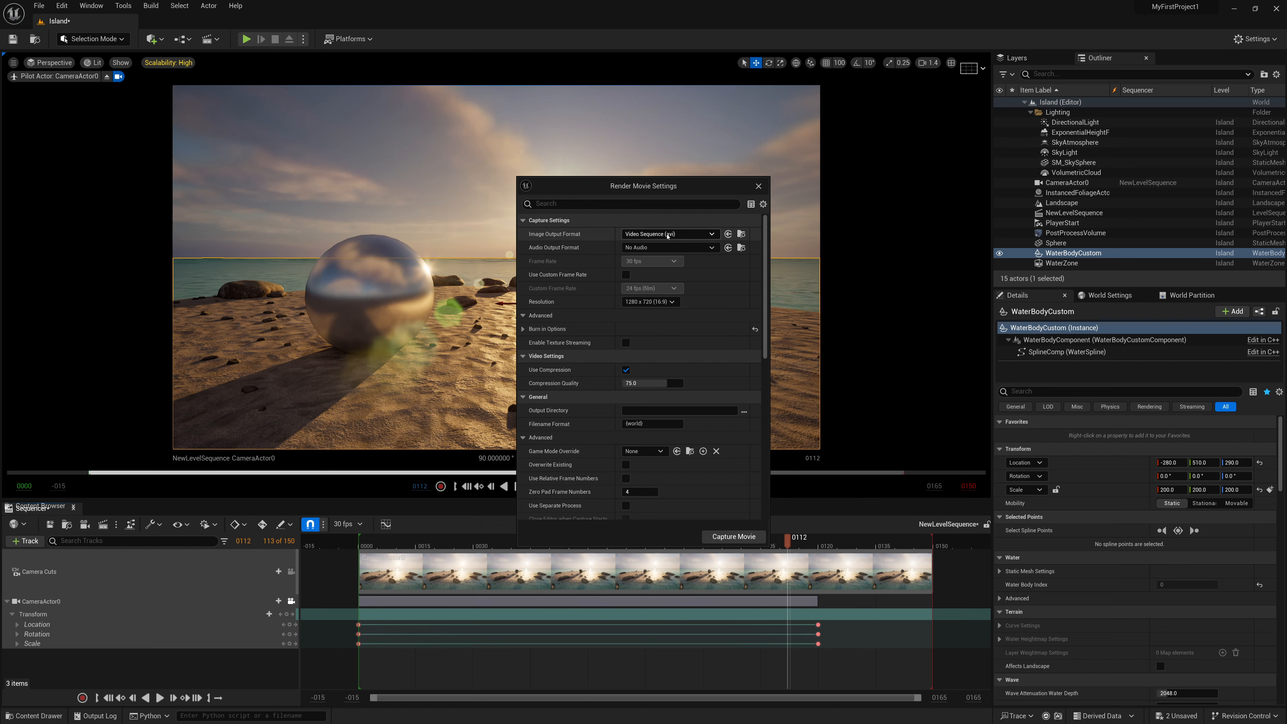
{"action": "left_click", "coordinate": [667, 236]}
{"action": "left_click", "coordinate": [753, 187]}
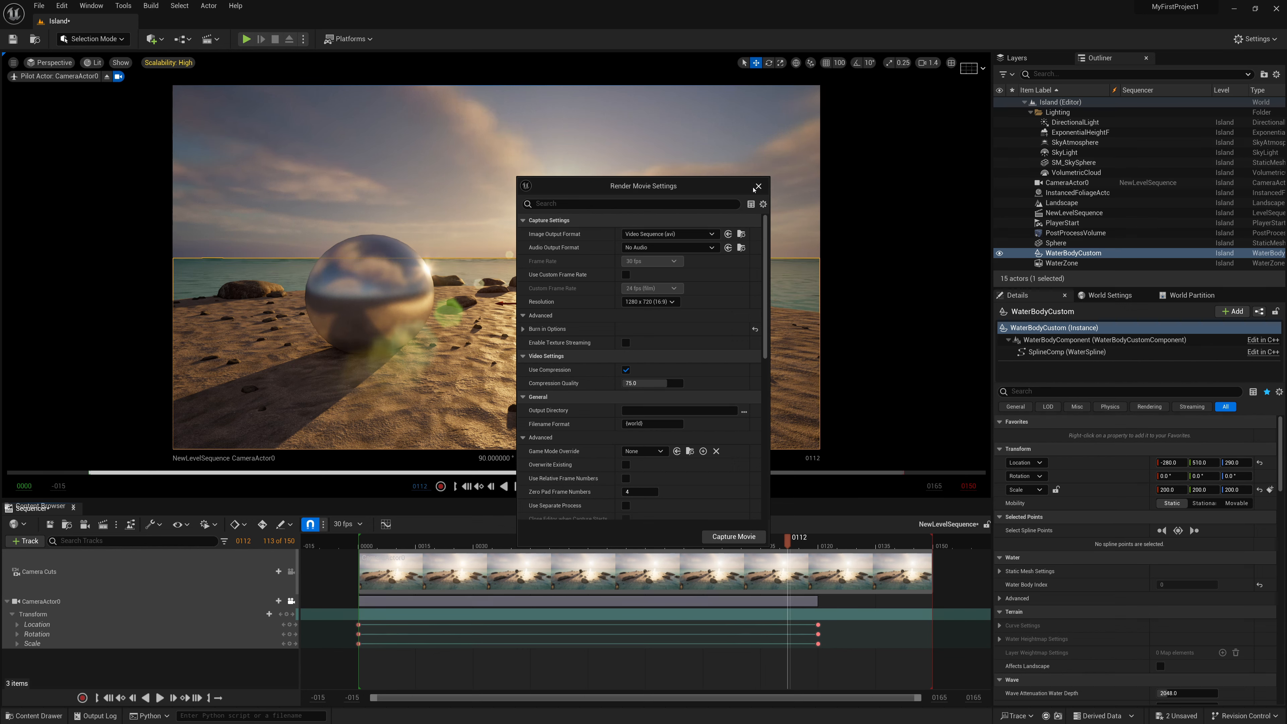